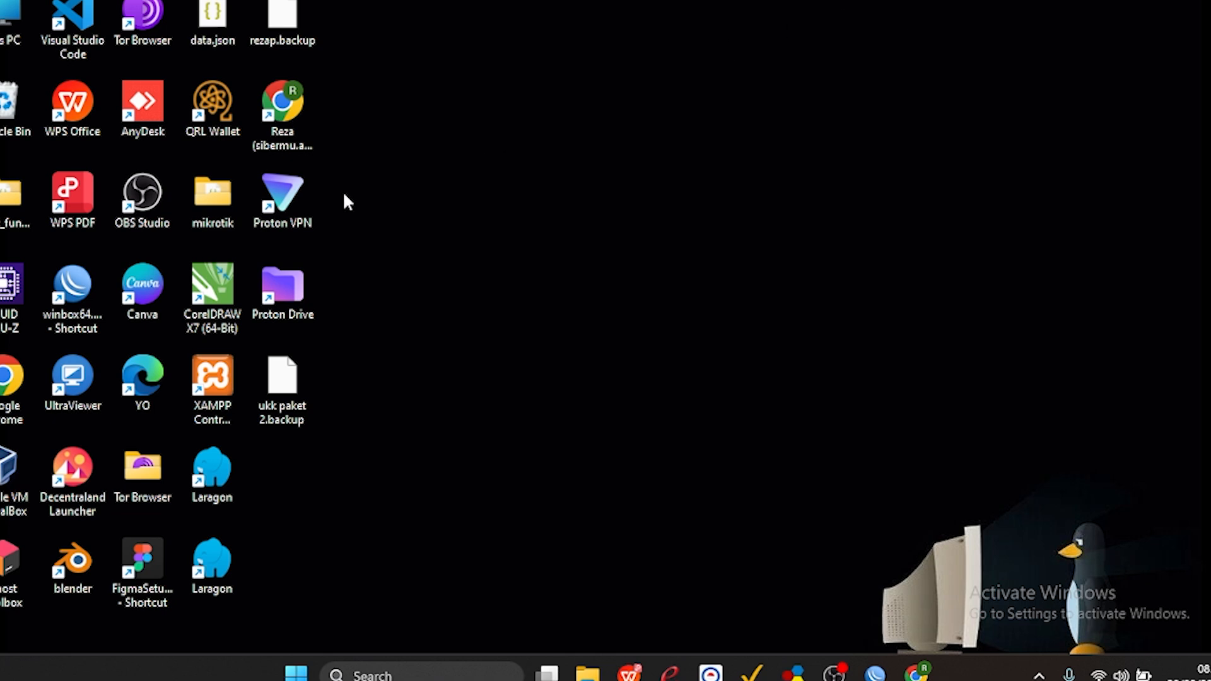
Run WinBox, connect to the Router A neighbor as admin, and dismiss the password change request.
{"action": "double_click", "coordinate": [90, 315]}
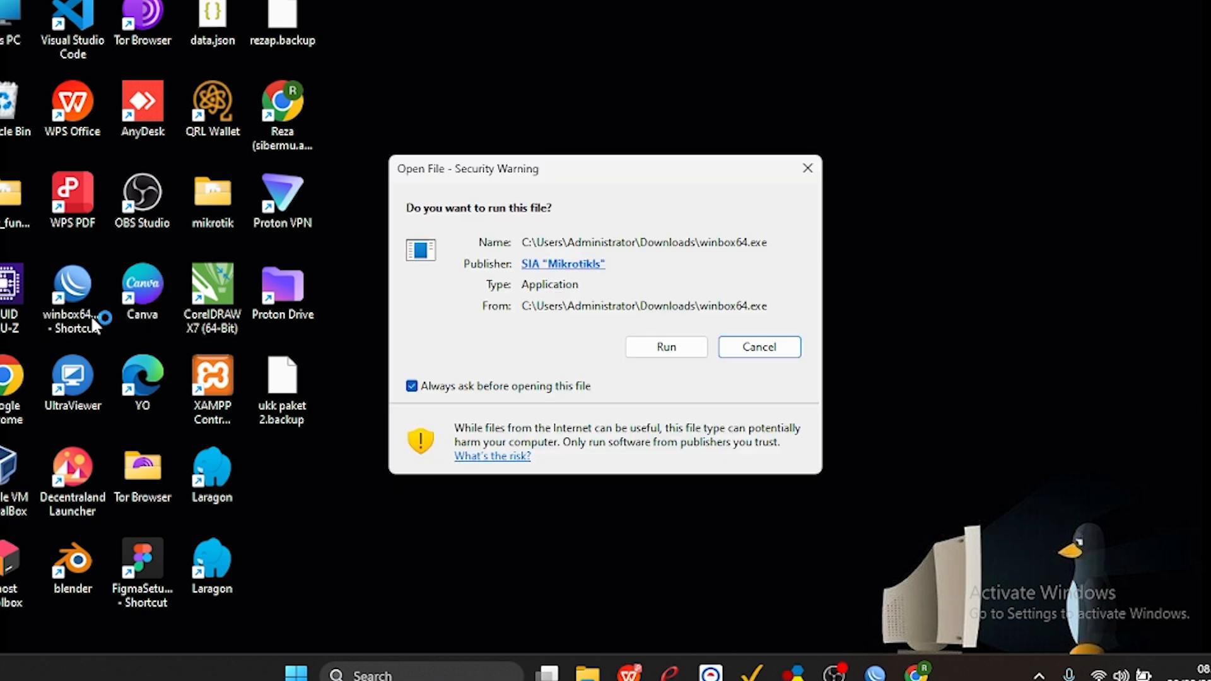
{"action": "left_click", "coordinate": [667, 348]}
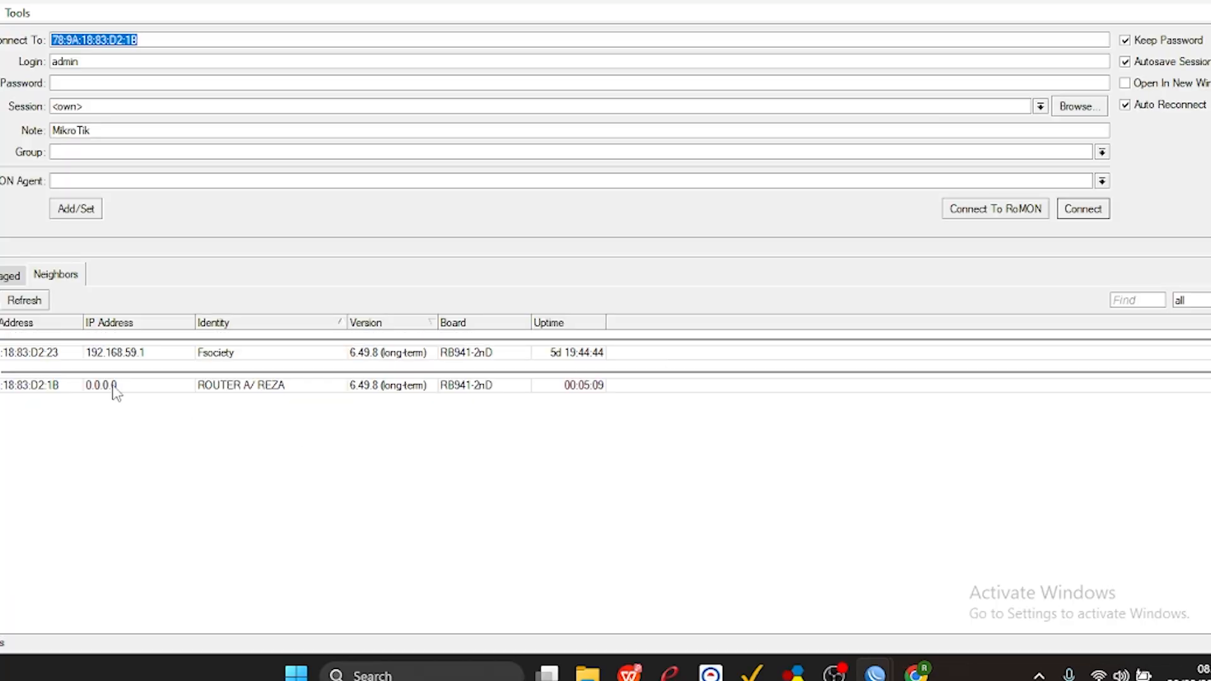
{"action": "left_click", "coordinate": [115, 387]}
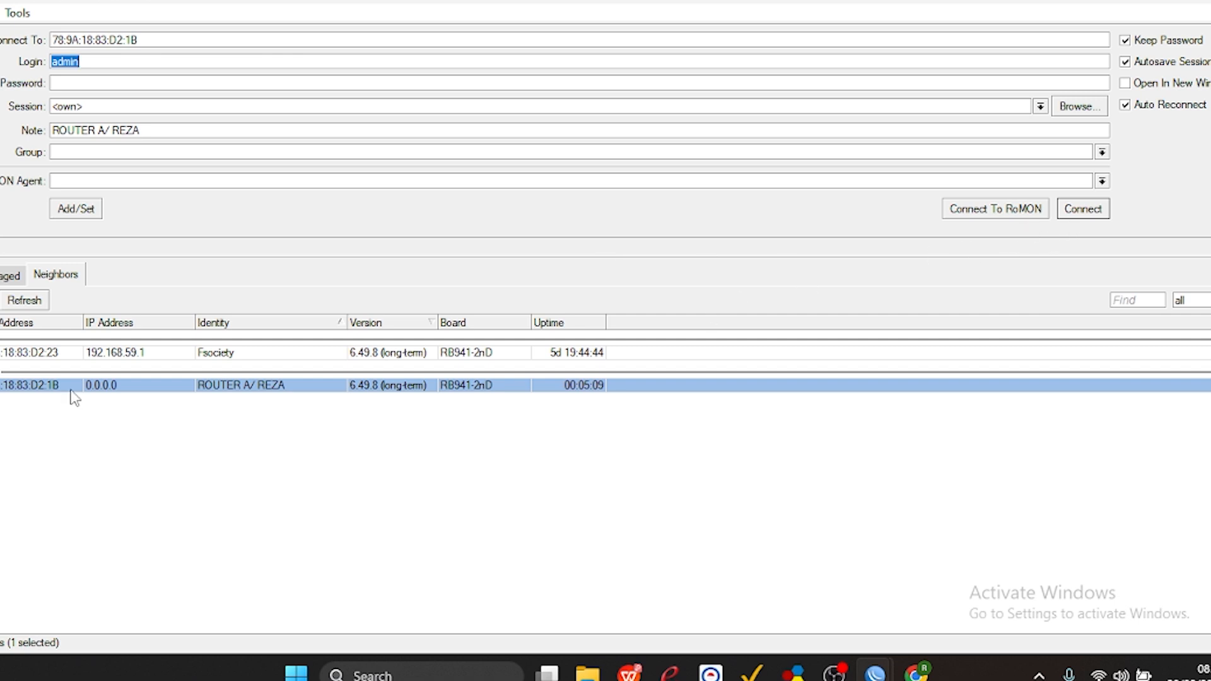
{"action": "left_click", "coordinate": [1083, 209]}
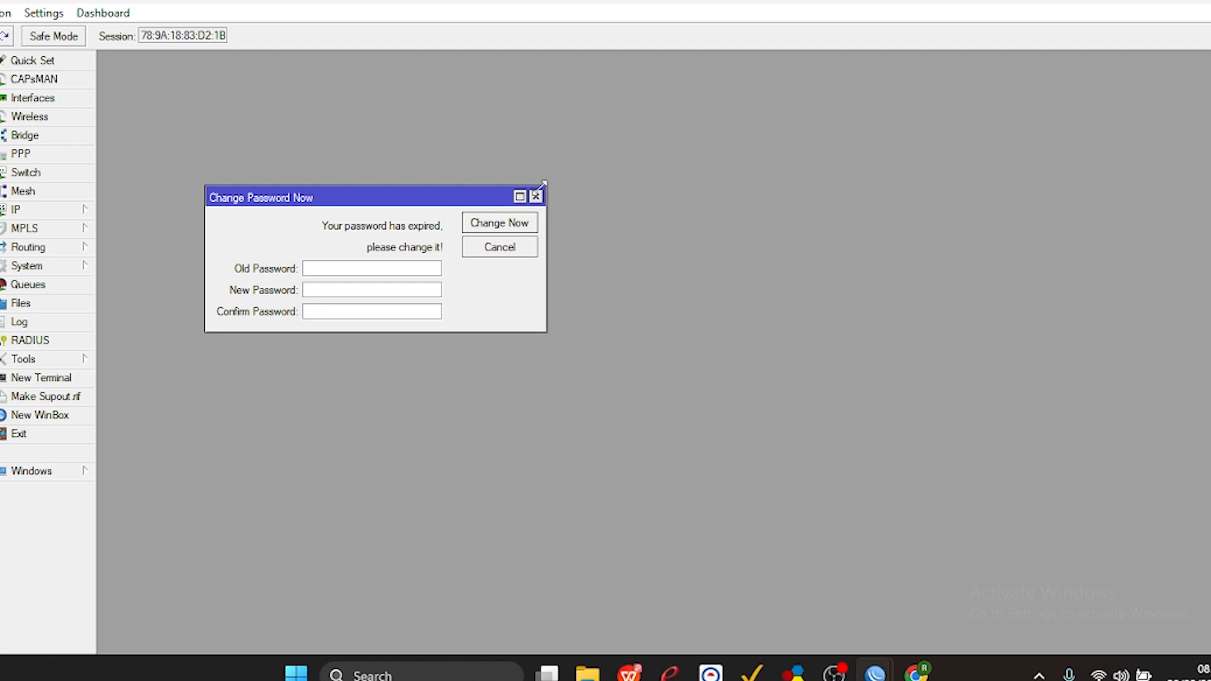
{"action": "left_click", "coordinate": [536, 197]}
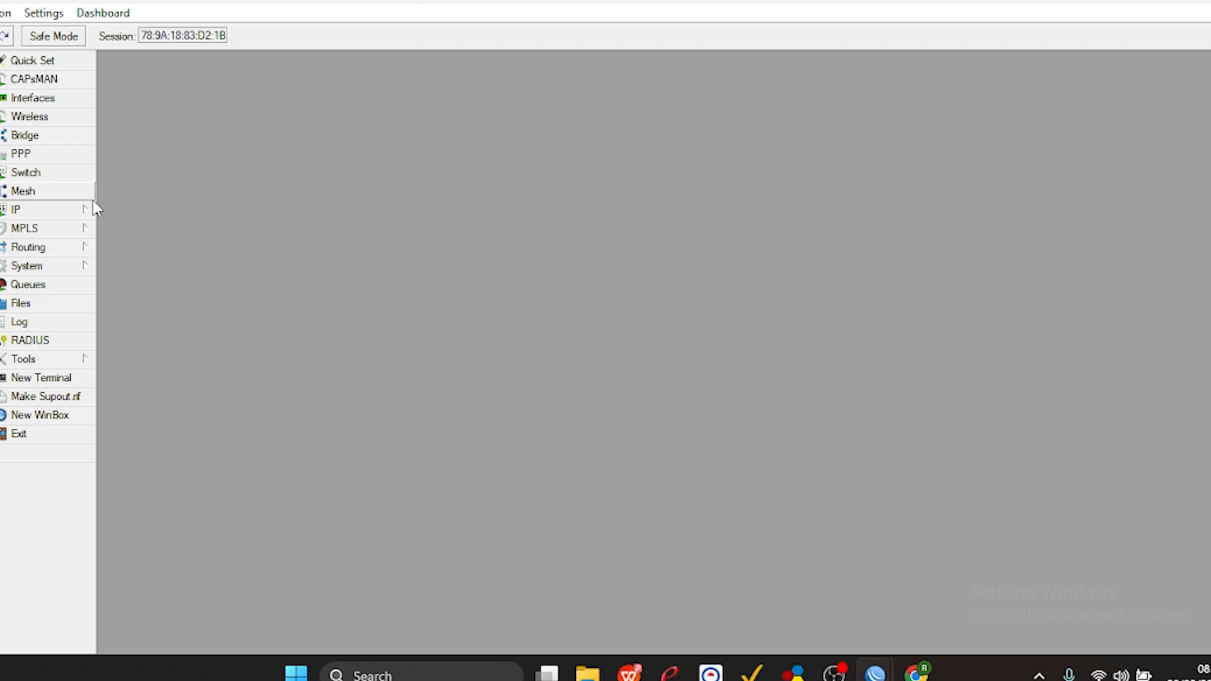
{"action": "left_click", "coordinate": [39, 269]}
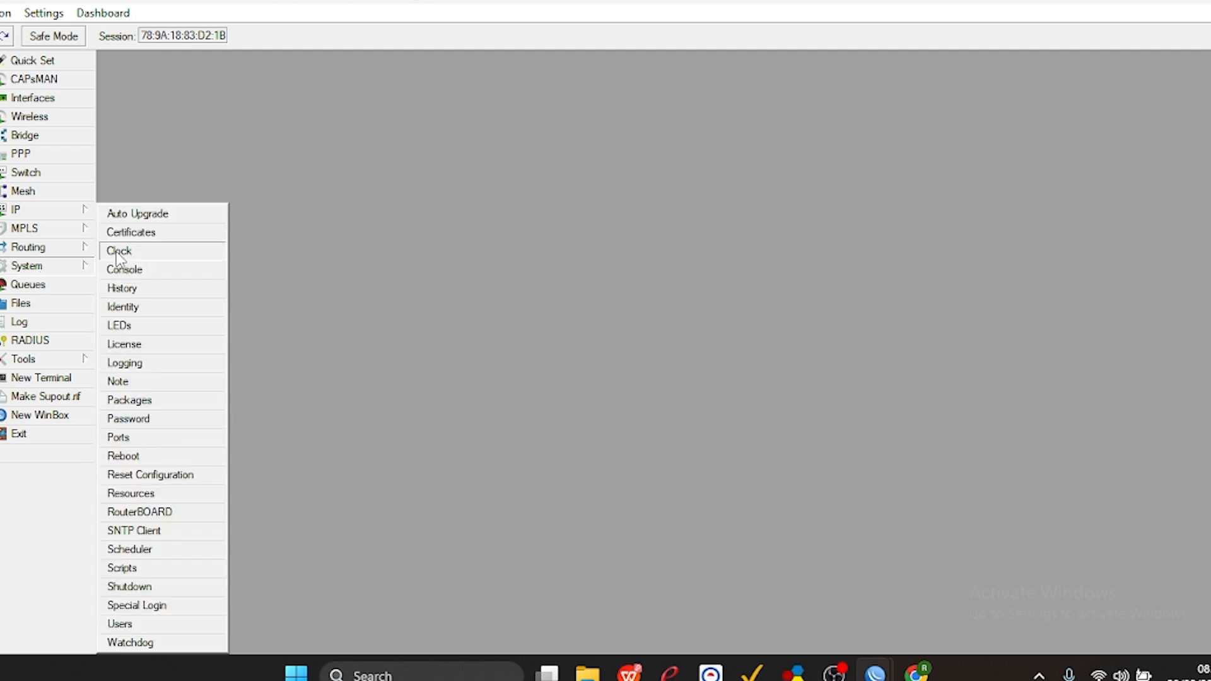
{"action": "left_click", "coordinate": [152, 476]}
{"action": "left_click", "coordinate": [590, 365]}
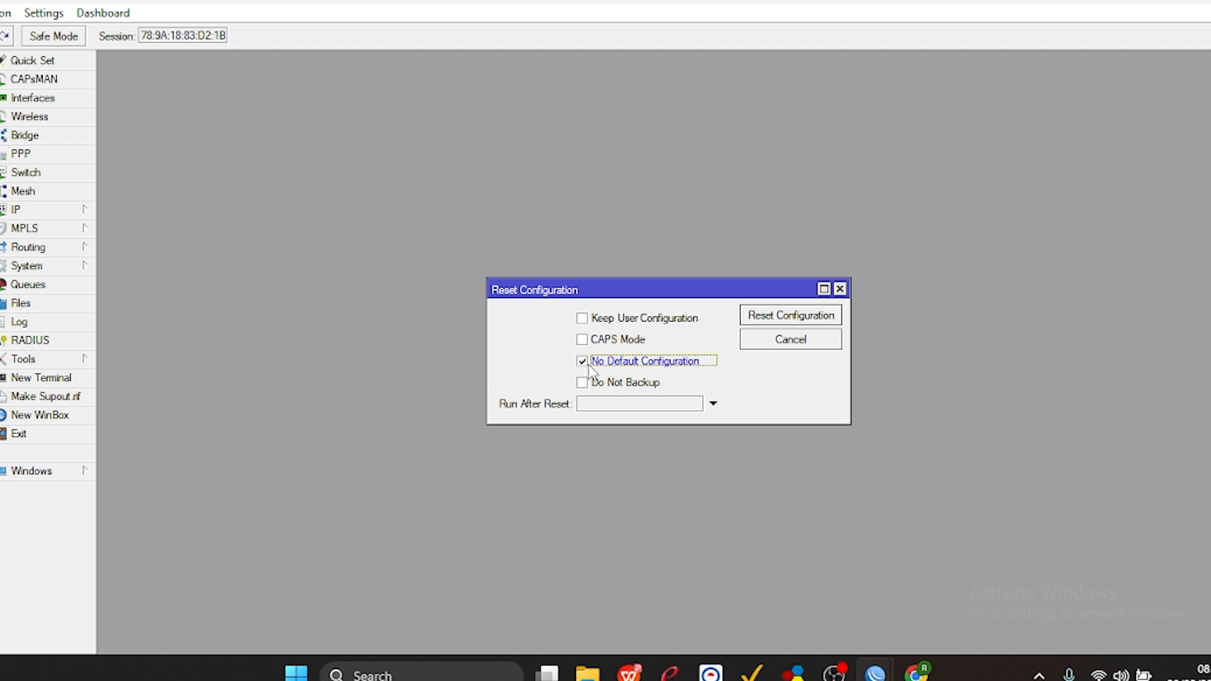
{"action": "left_click", "coordinate": [839, 289]}
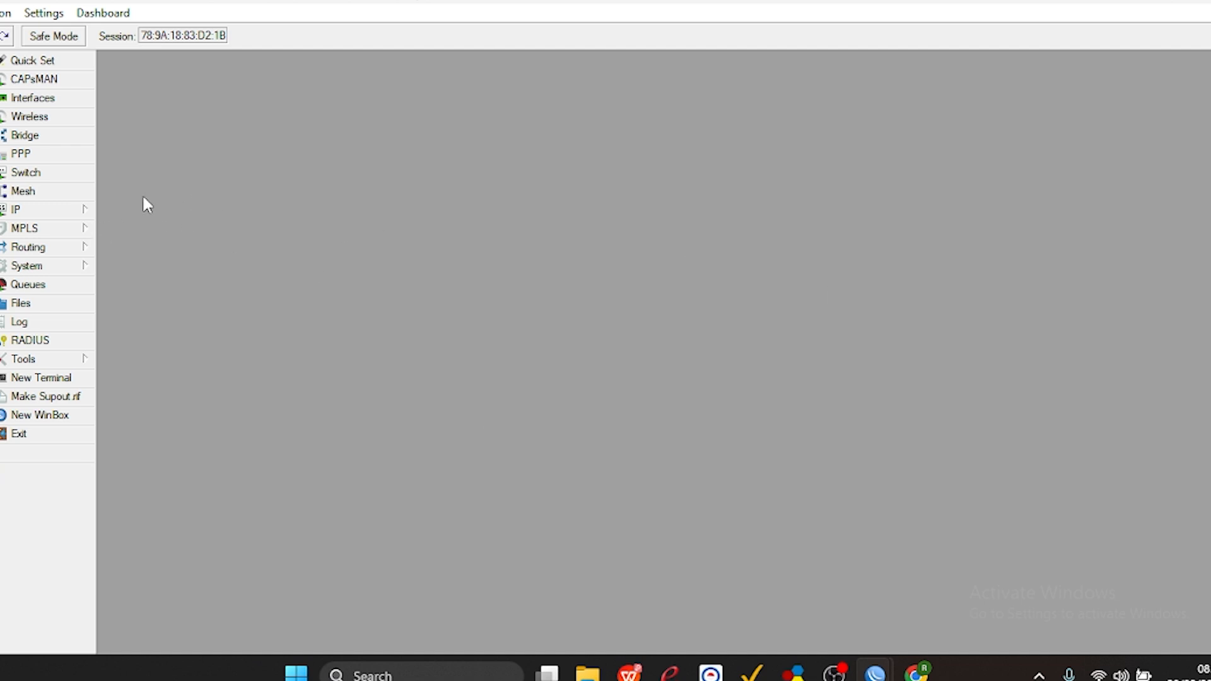
Delete the existing DHCP client on ether1.
{"action": "left_click", "coordinate": [83, 208]}
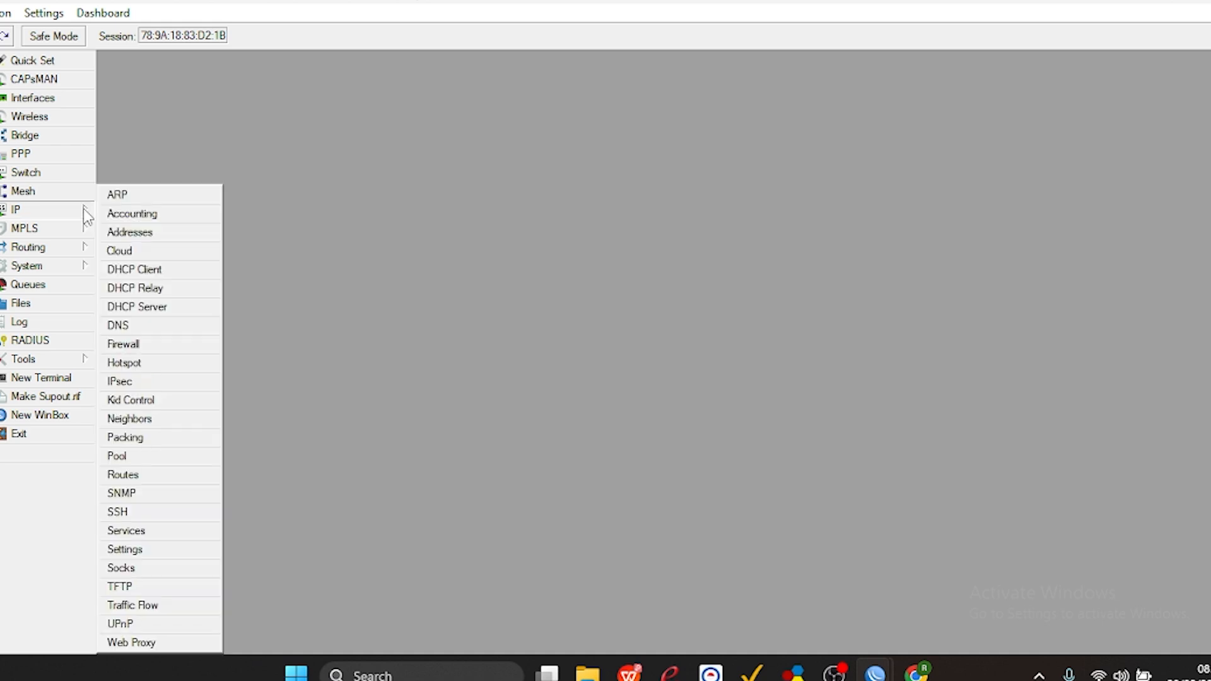
{"action": "left_click", "coordinate": [148, 270]}
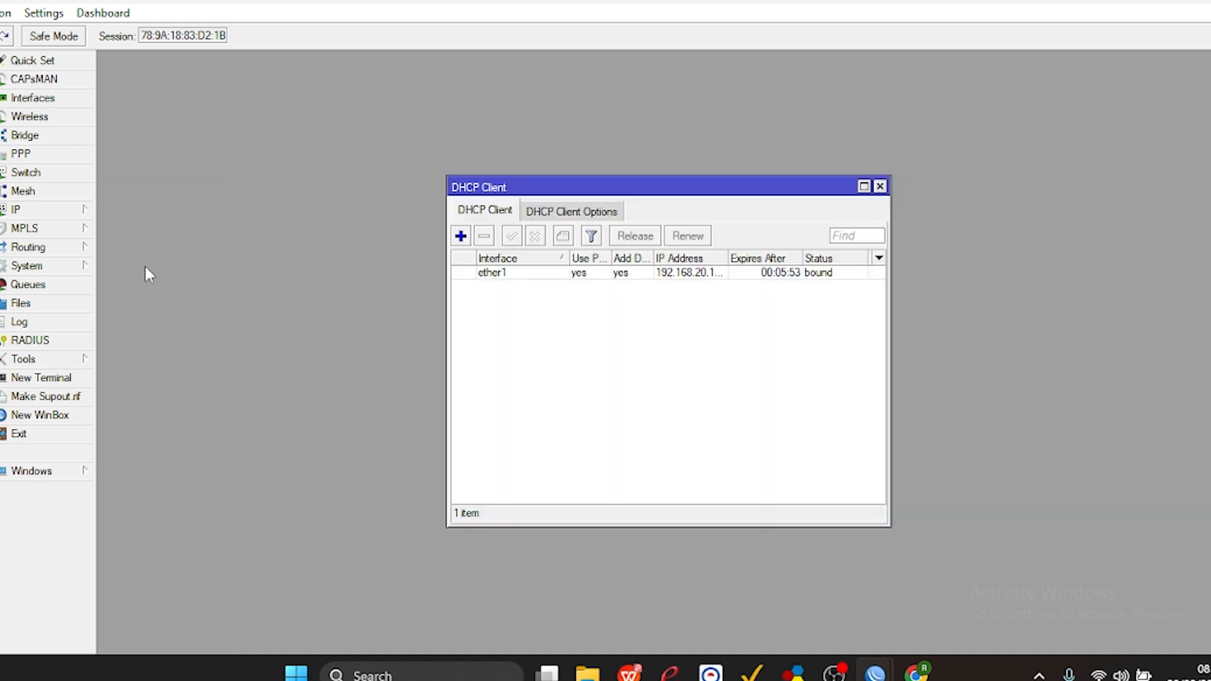
{"action": "left_click", "coordinate": [499, 273]}
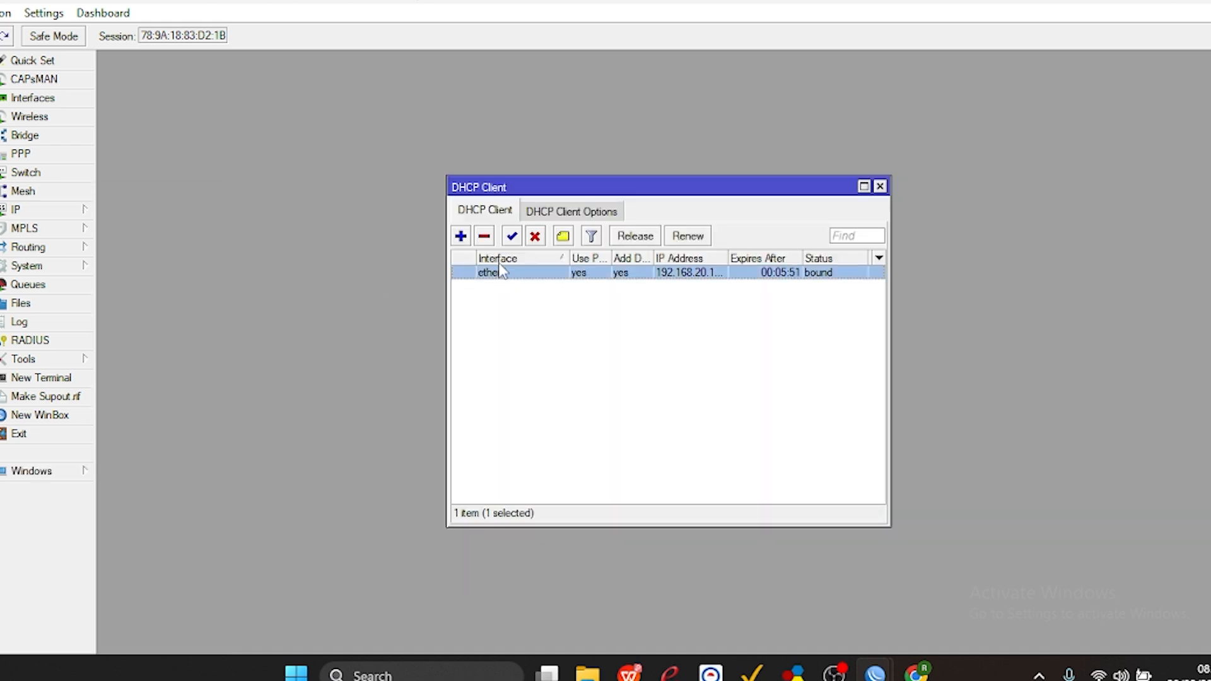
{"action": "left_click", "coordinate": [485, 238]}
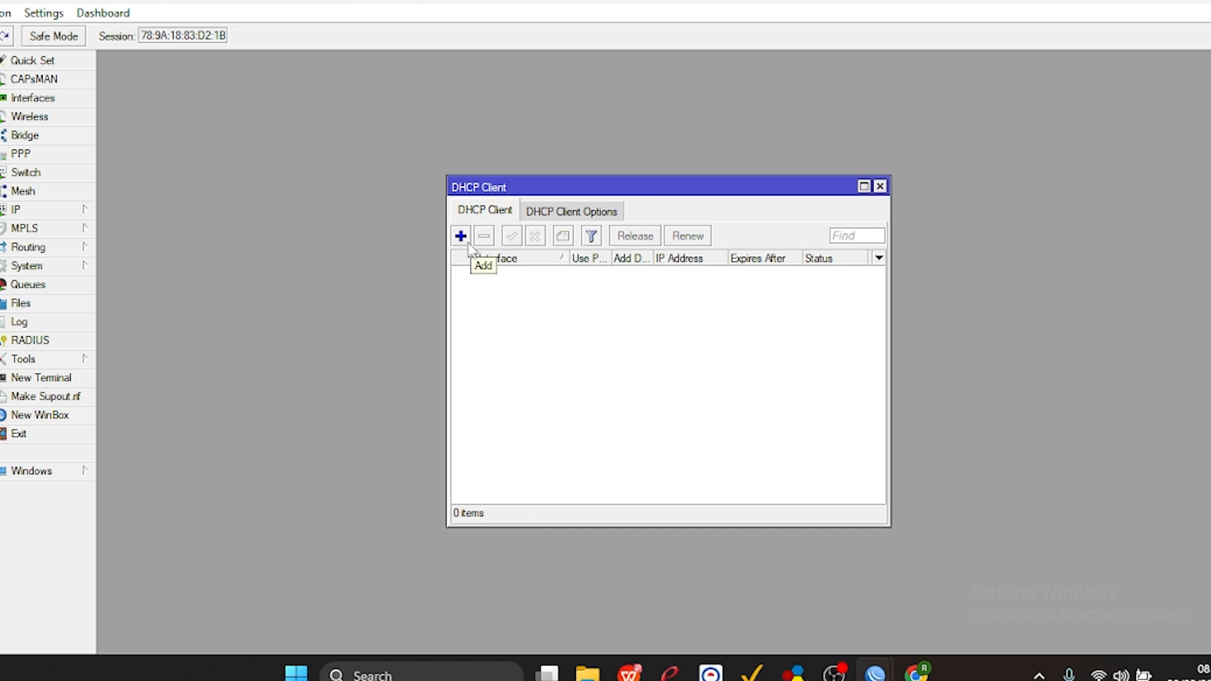
Add a DHCP client on ether1 with peer DNS, peer NTP and default route, and widen the list's IP Address column.
{"action": "left_click", "coordinate": [461, 237]}
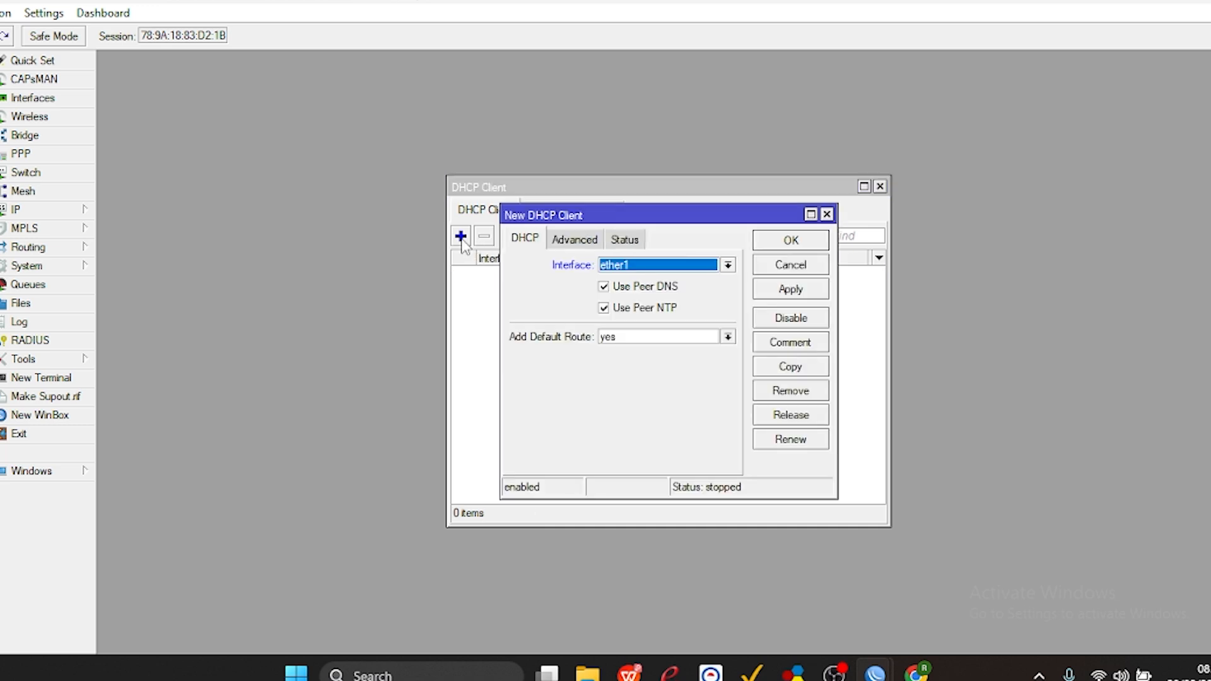
{"action": "left_click", "coordinate": [765, 294]}
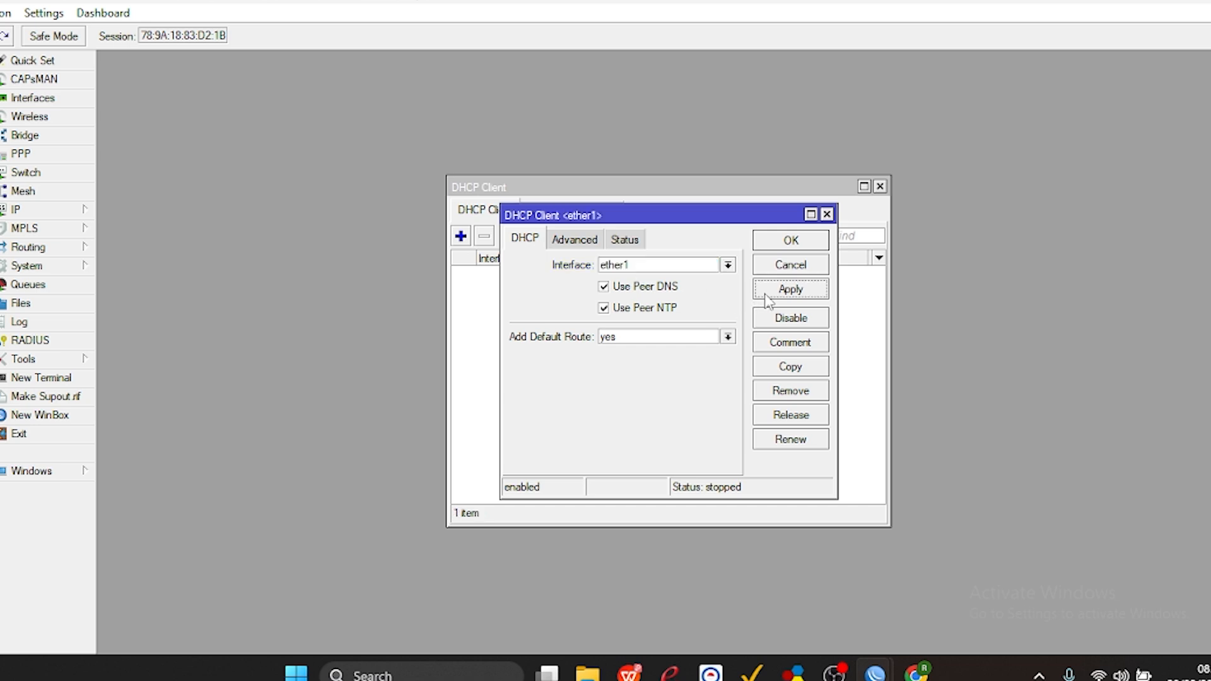
{"action": "left_click", "coordinate": [790, 241]}
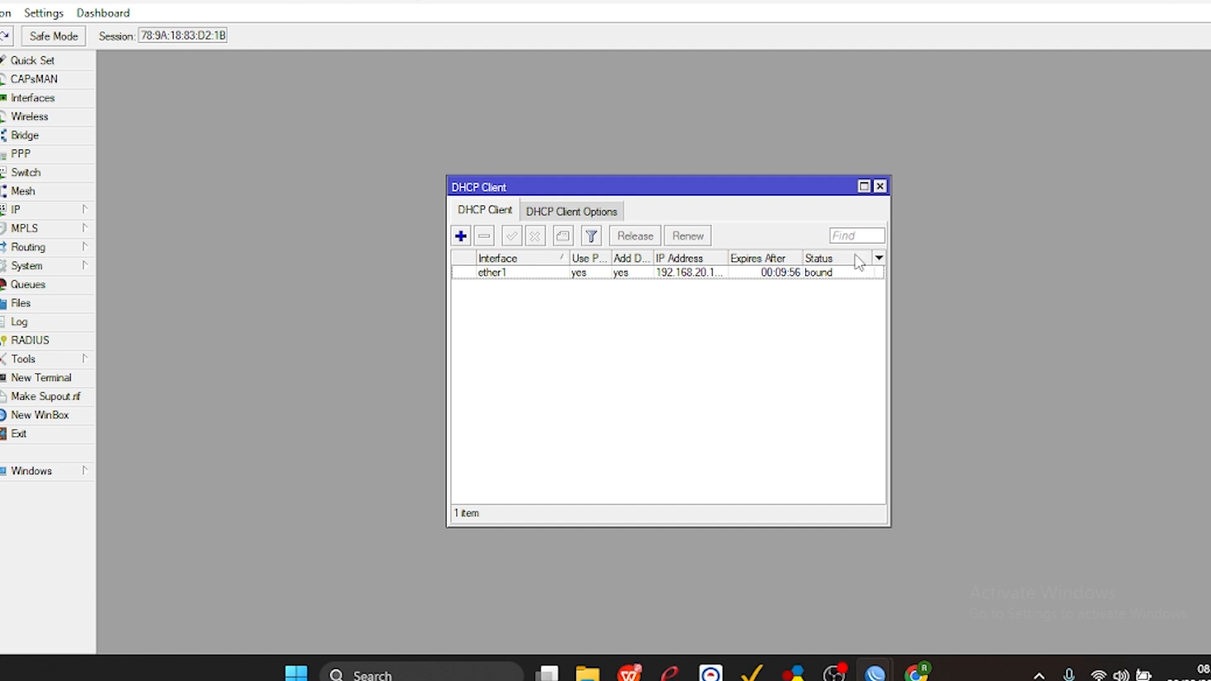
{"action": "left_click_drag", "start_coordinate": [729, 258], "coordinate": [747, 257]}
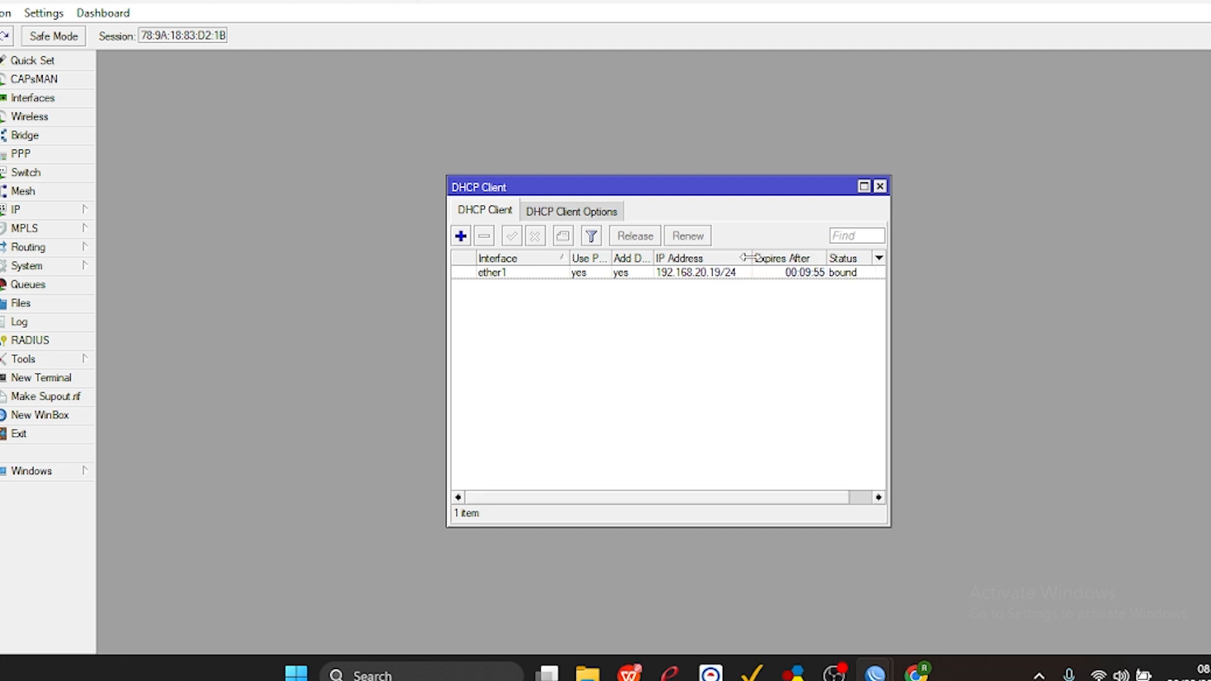
{"action": "left_click", "coordinate": [697, 276]}
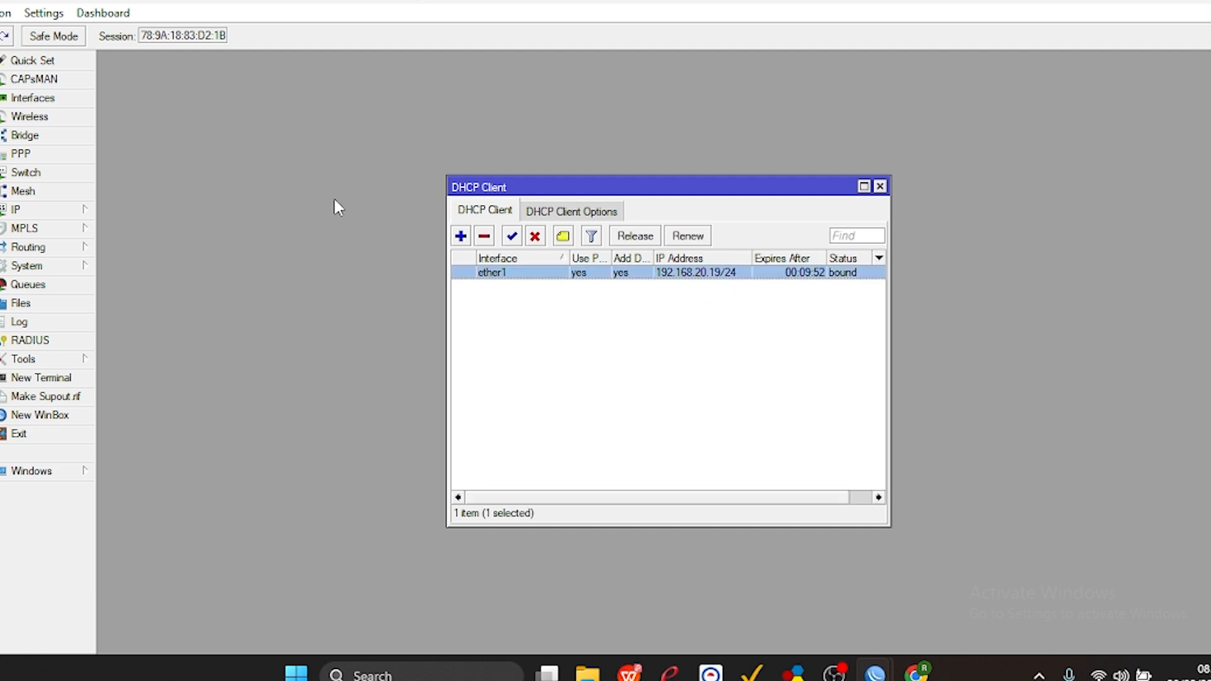
Open the router's IP address list, widen its window and move it clear of the DHCP client entry.
{"action": "left_click", "coordinate": [77, 211]}
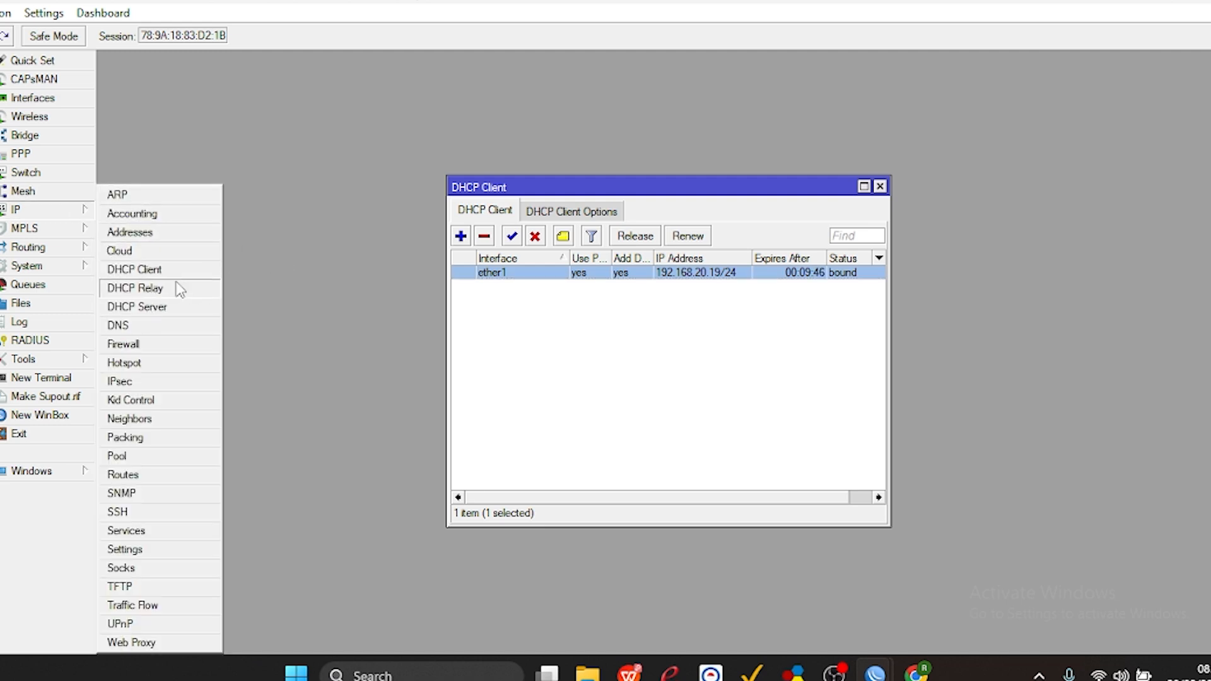
{"action": "left_click", "coordinate": [151, 232]}
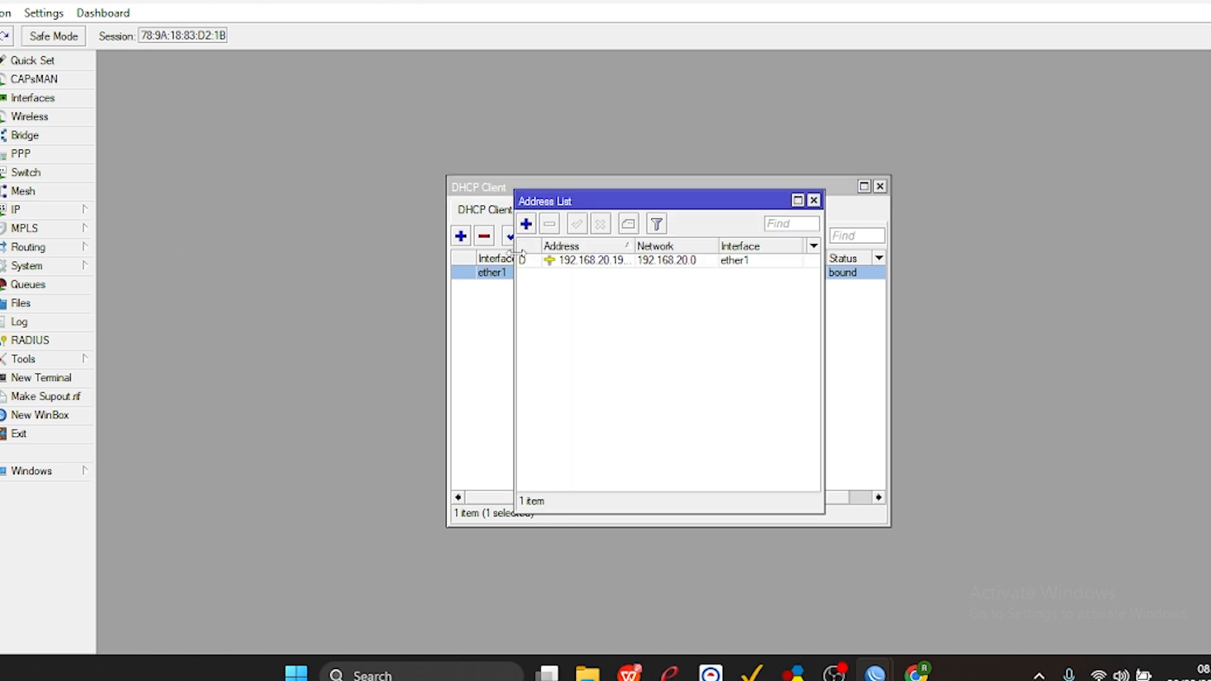
{"action": "left_click_drag", "start_coordinate": [515, 253], "coordinate": [327, 253]}
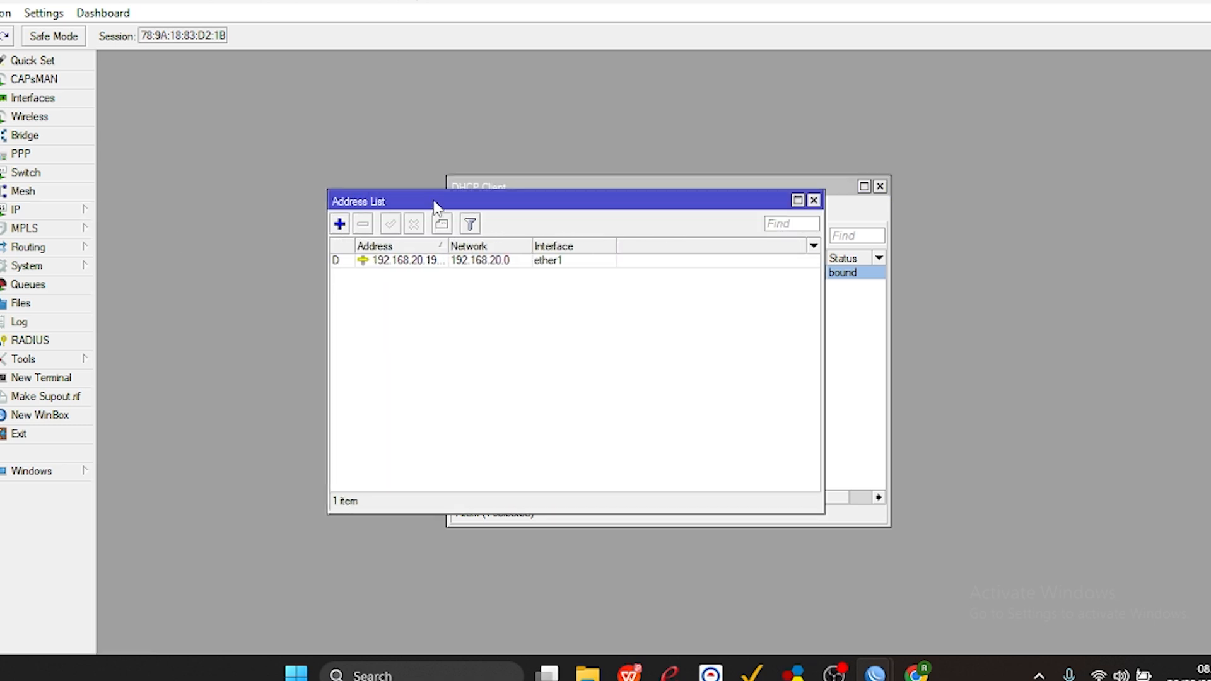
{"action": "left_click_drag", "start_coordinate": [432, 202], "coordinate": [315, 295]}
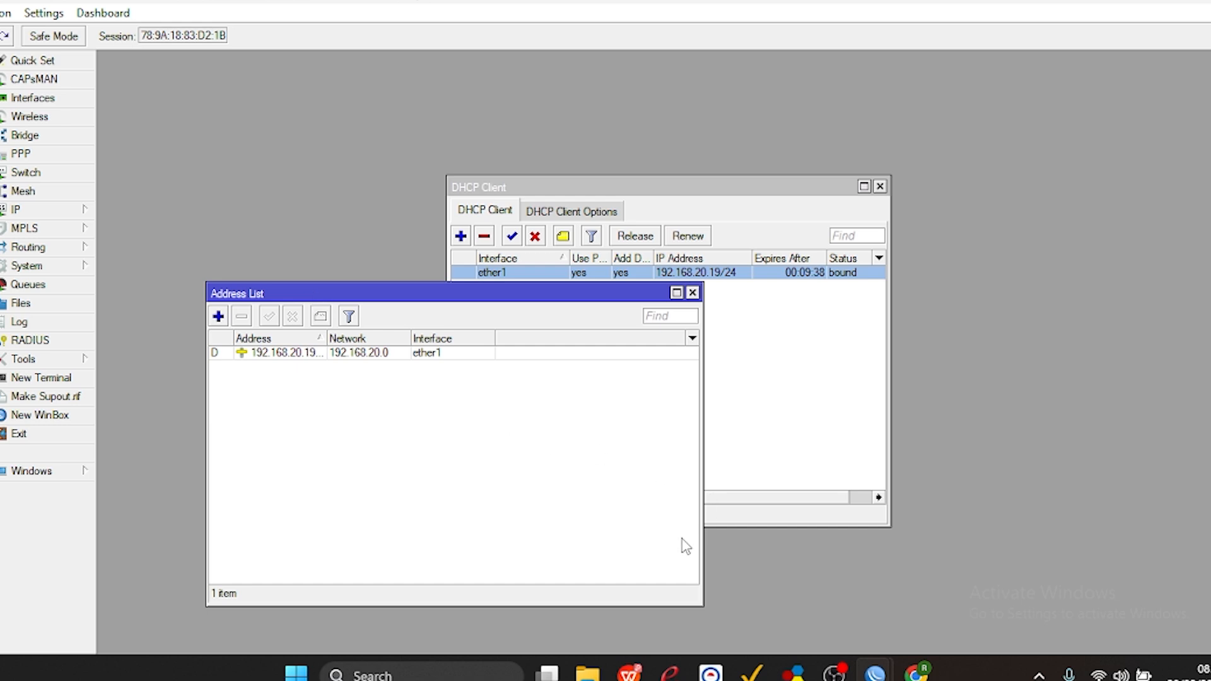
Switch to the task sheet PDF in WPS Office and highlight the LAN client IP 192.200+absen.10.2/24 in green.
{"action": "left_click", "coordinate": [629, 672]}
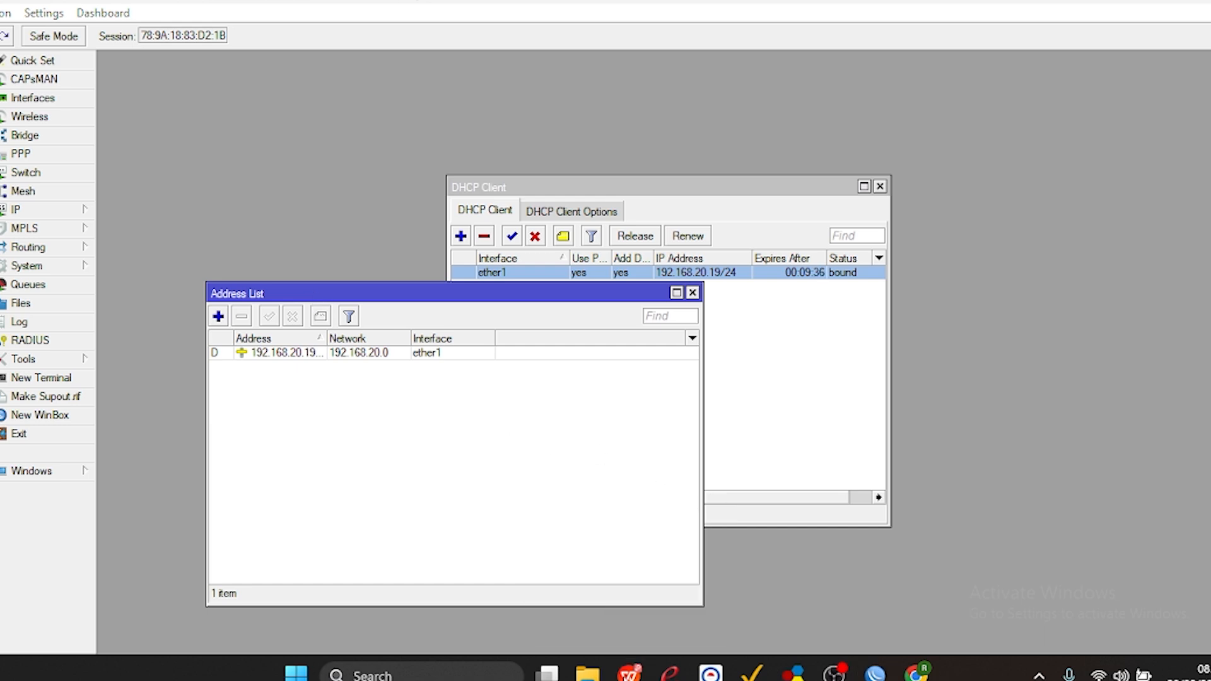
{"action": "left_click_drag", "start_coordinate": [1181, 376], "coordinate": [1164, 335]}
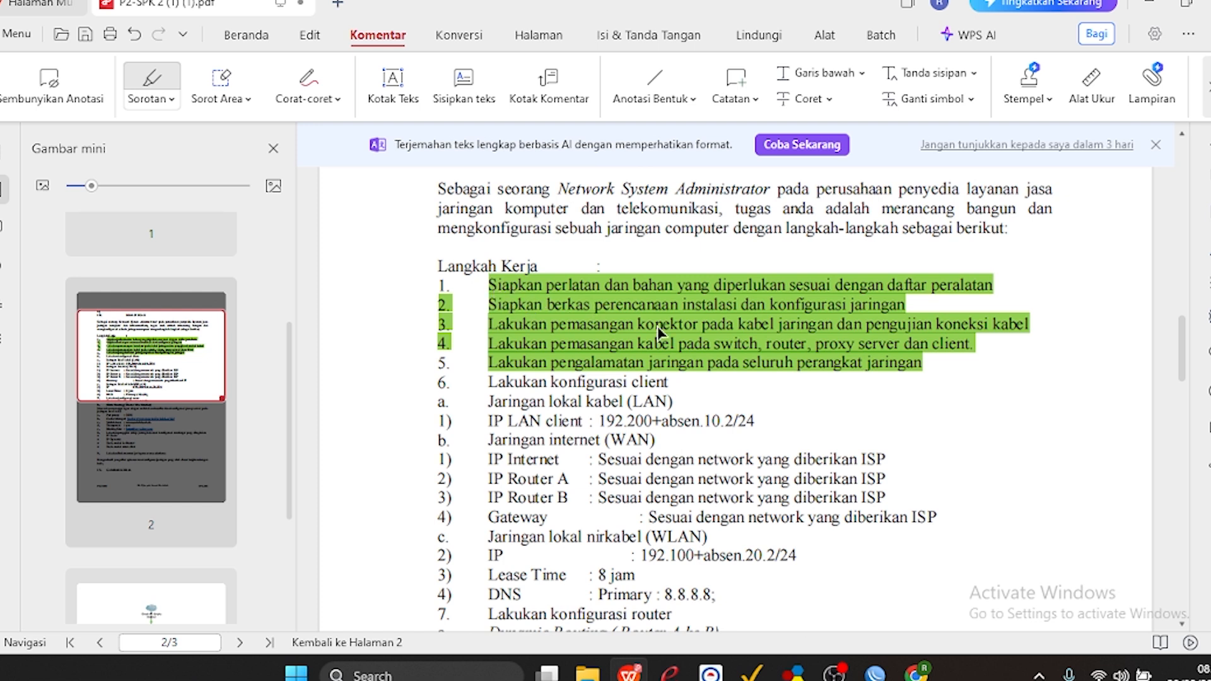
{"action": "left_click_drag", "start_coordinate": [1187, 362], "coordinate": [1186, 375]}
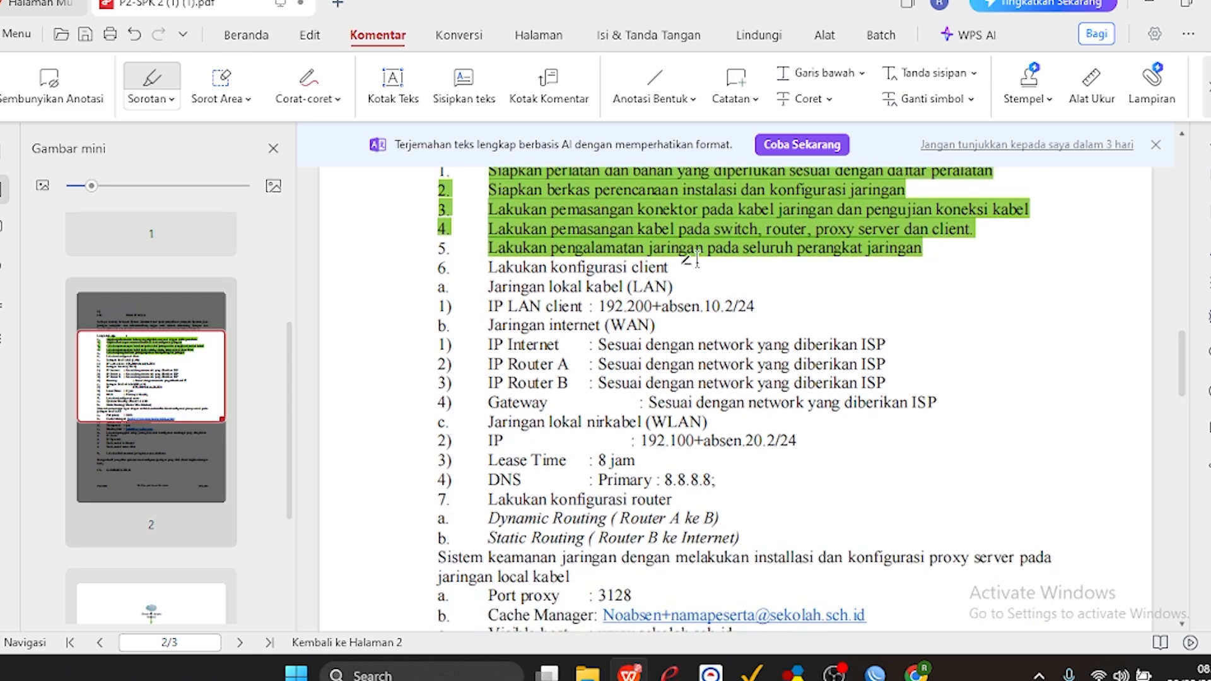
{"action": "left_click_drag", "start_coordinate": [598, 306], "coordinate": [768, 320]}
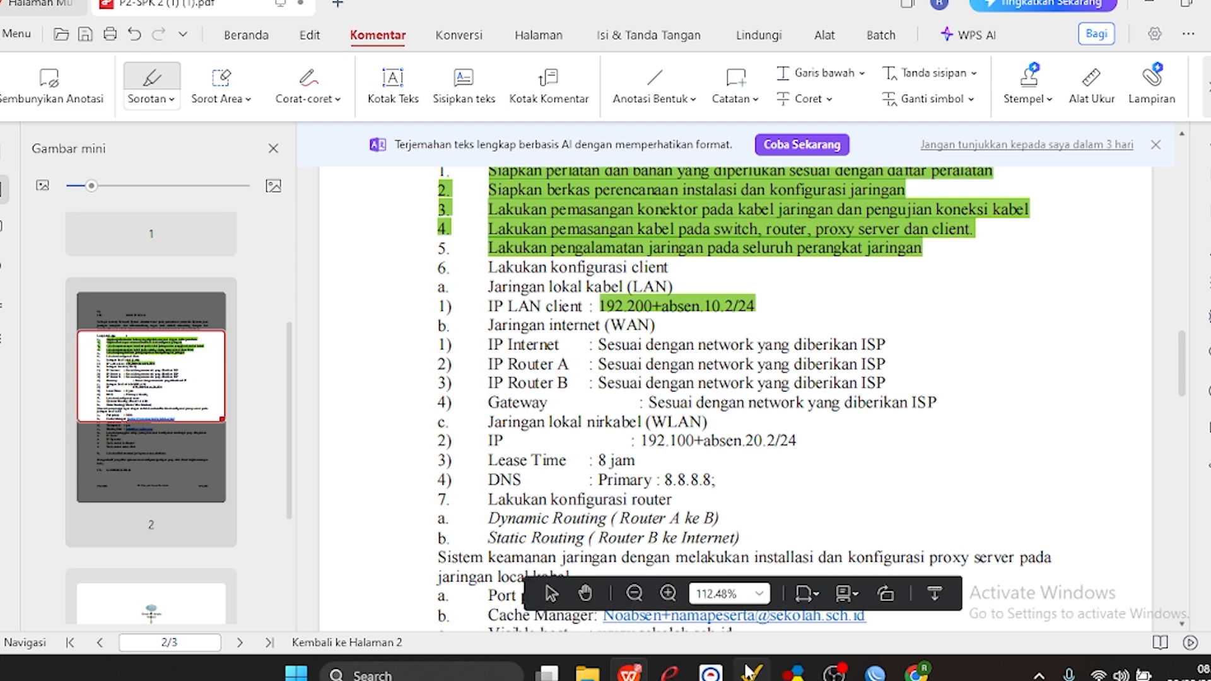
Switch back to WinBox and start a new IP address entry with the address 192.220.10.2/24.
{"action": "mouse_move", "coordinate": [875, 674]}
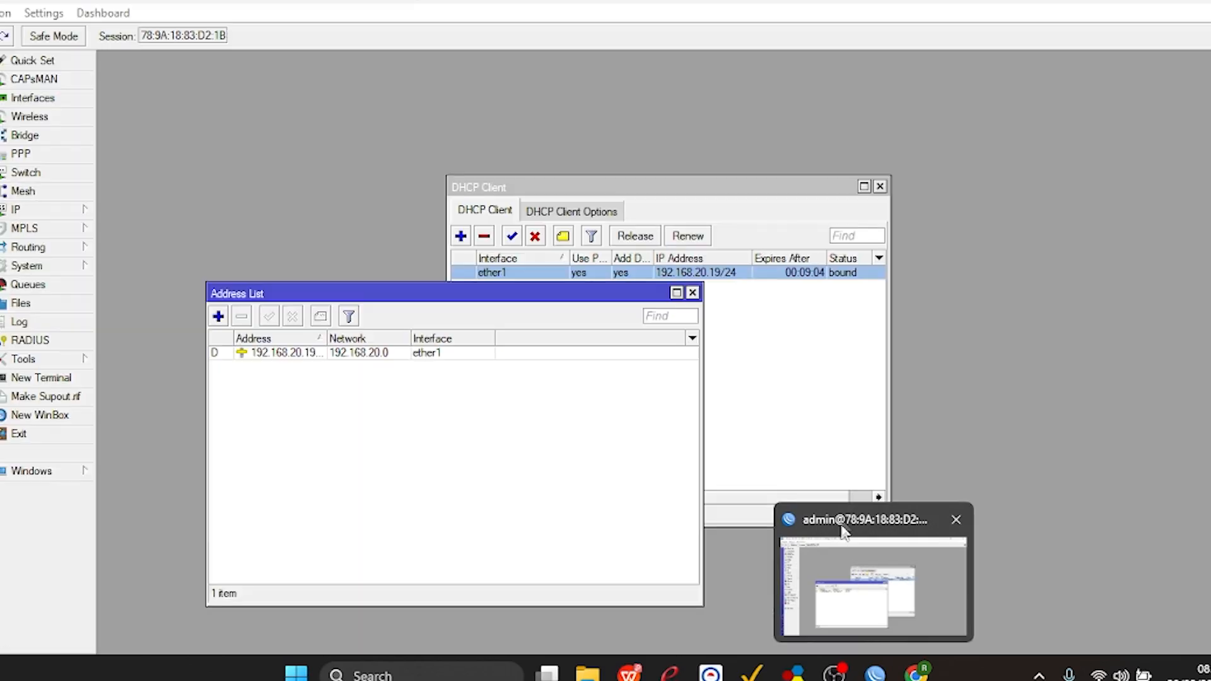
{"action": "left_click", "coordinate": [845, 521]}
{"action": "left_click", "coordinate": [219, 316]}
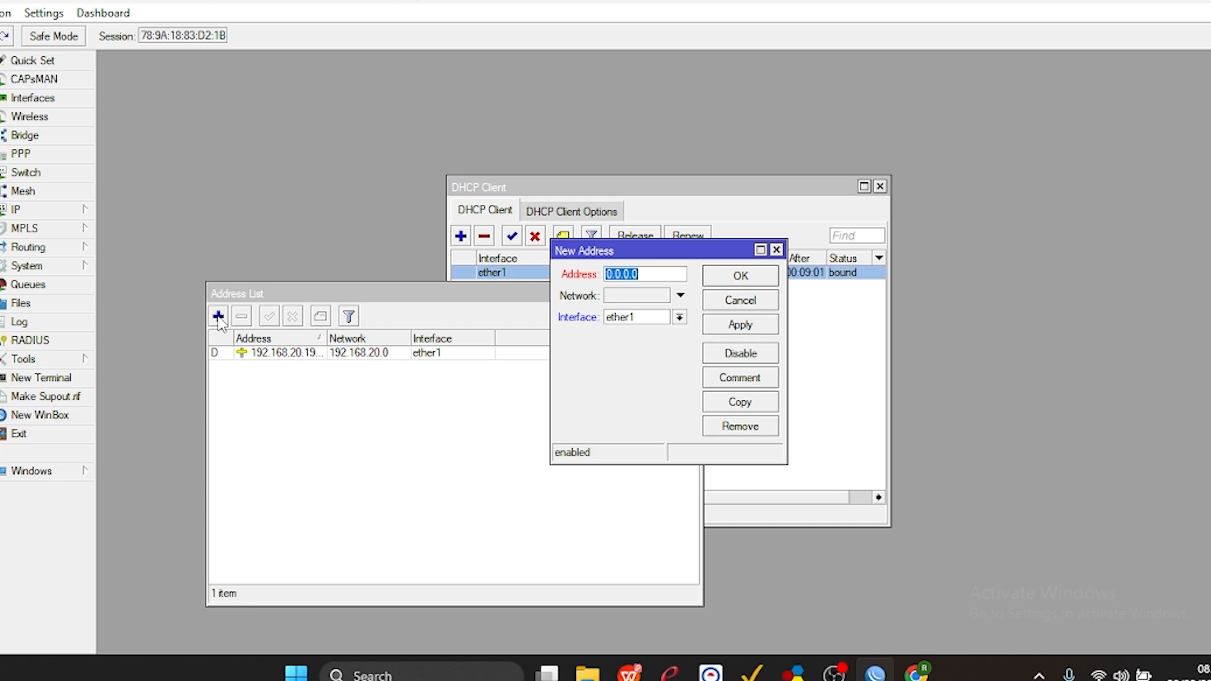
{"action": "type", "text": "192.220.10.2/24"}
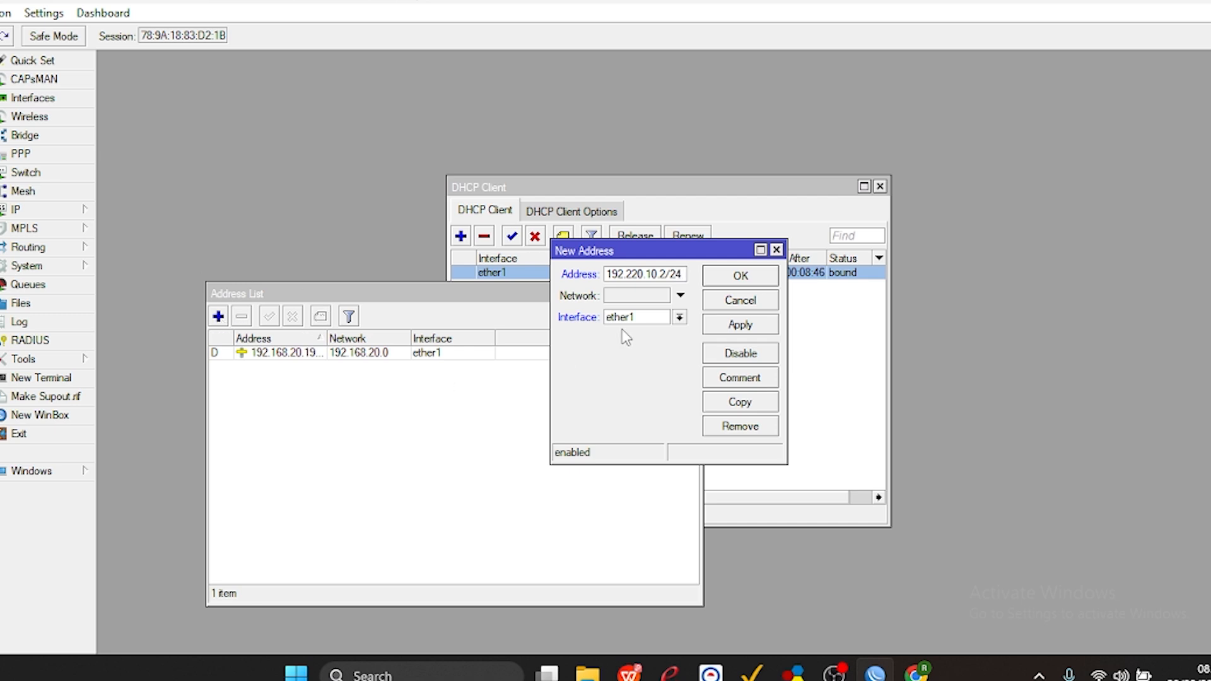
Assign the new address to interface ether2, save the entry, and widen the address list window.
{"action": "double_click", "coordinate": [640, 320]}
{"action": "left_click", "coordinate": [641, 322]}
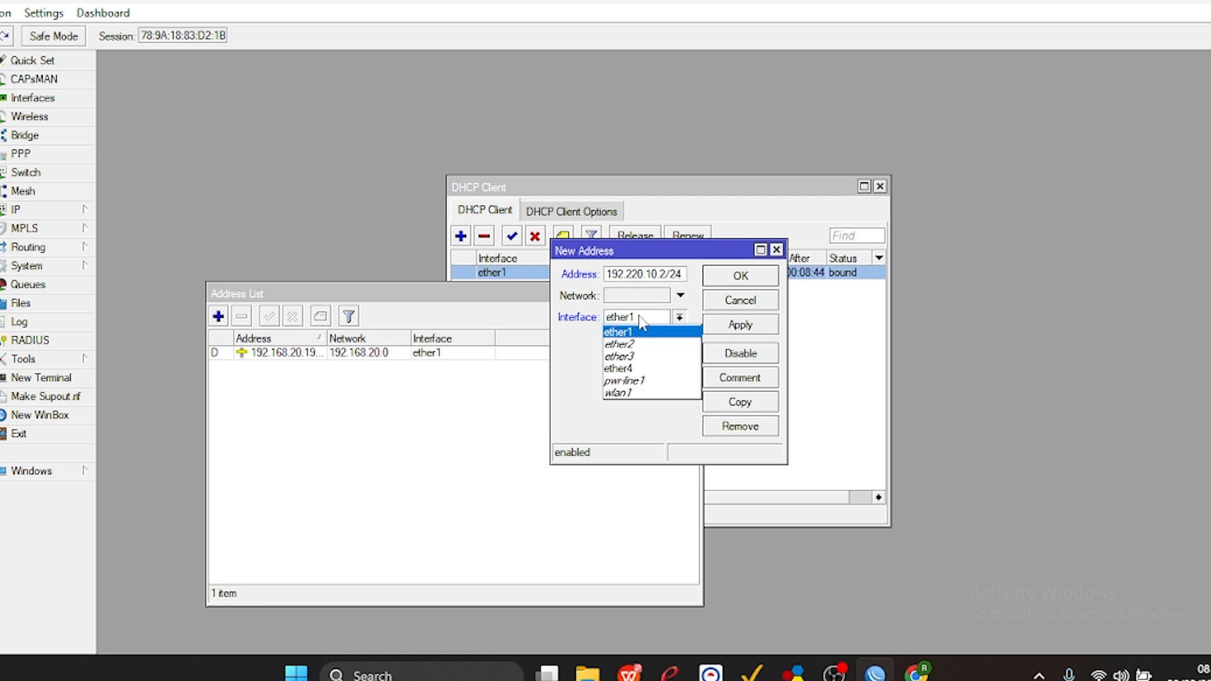
{"action": "left_click", "coordinate": [623, 344]}
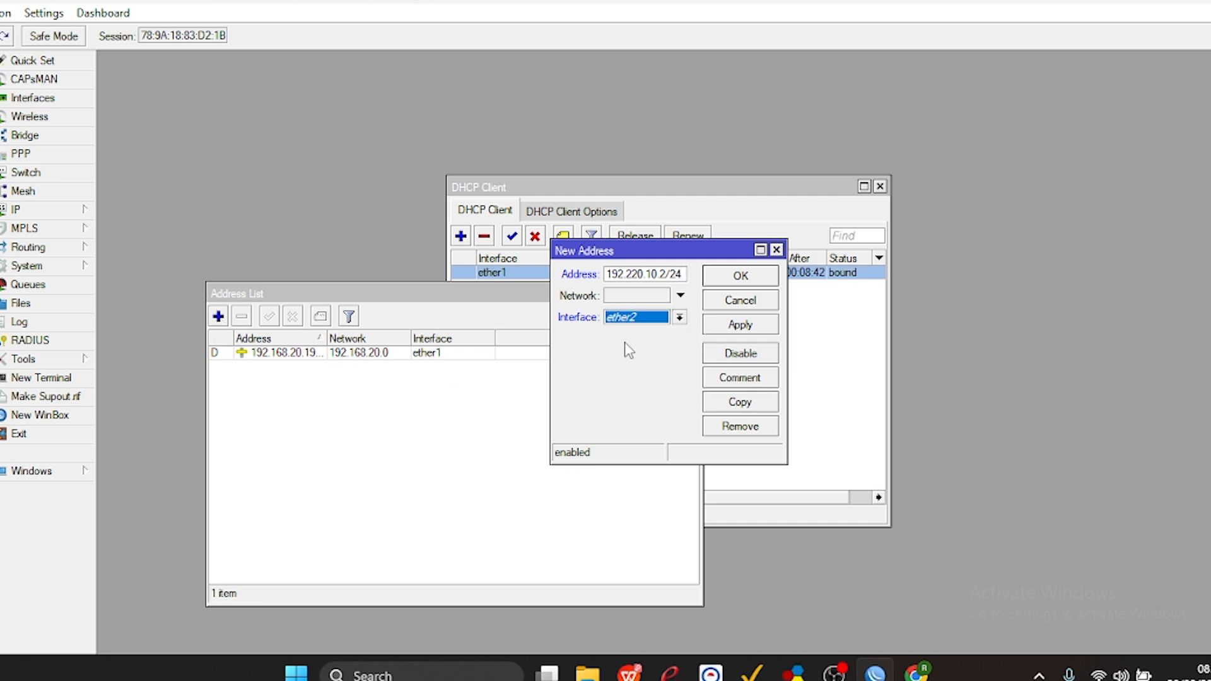
{"action": "left_click", "coordinate": [726, 329]}
{"action": "left_click", "coordinate": [764, 282]}
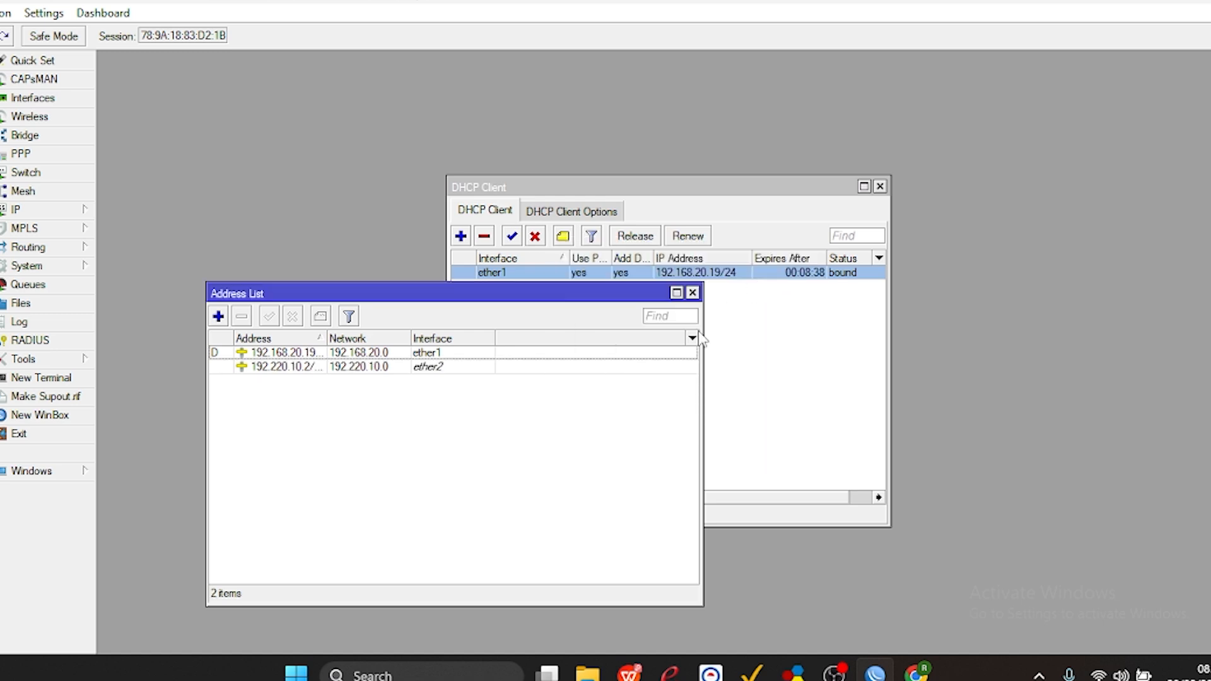
{"action": "left_click_drag", "start_coordinate": [700, 332], "coordinate": [787, 332]}
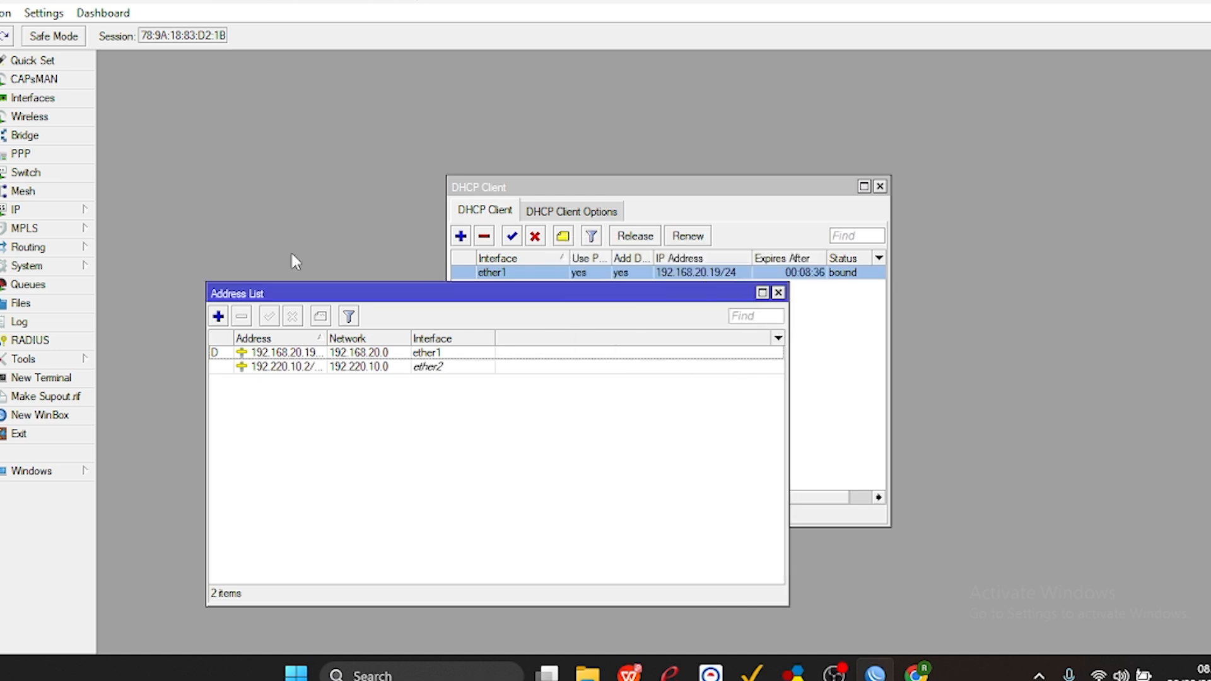
Open the firewall NAT rules and start a widened new srcnat rule with ether1 as the out interface.
{"action": "left_click", "coordinate": [74, 211]}
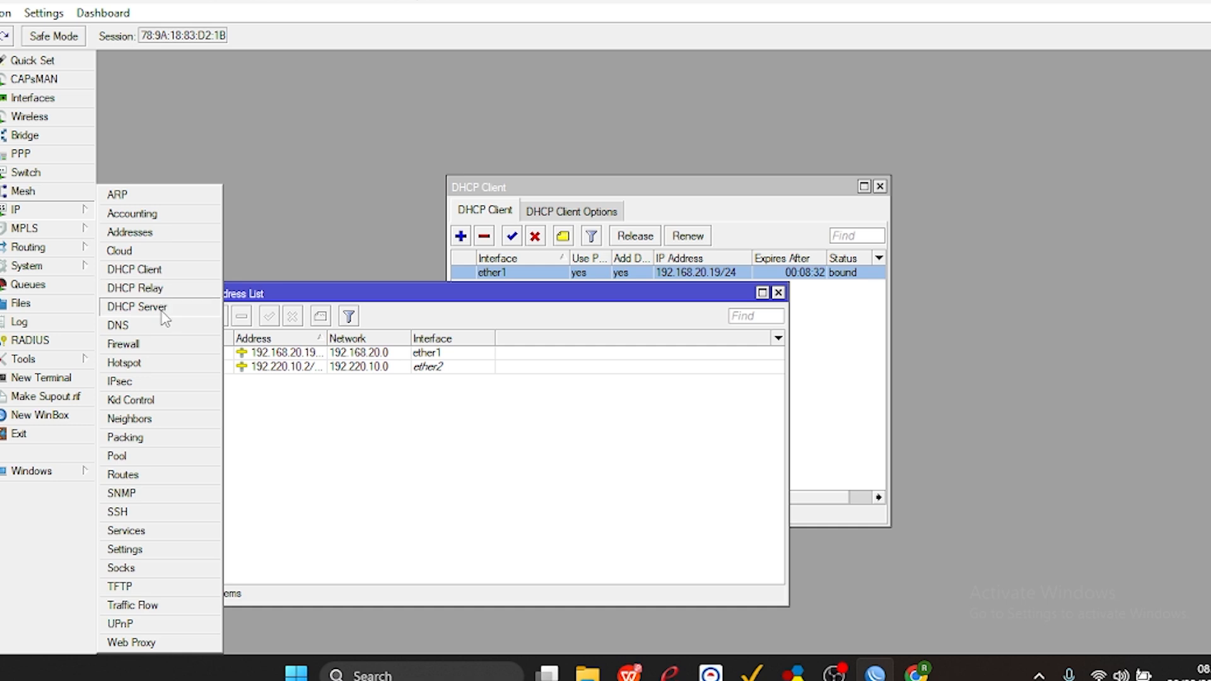
{"action": "left_click", "coordinate": [151, 352]}
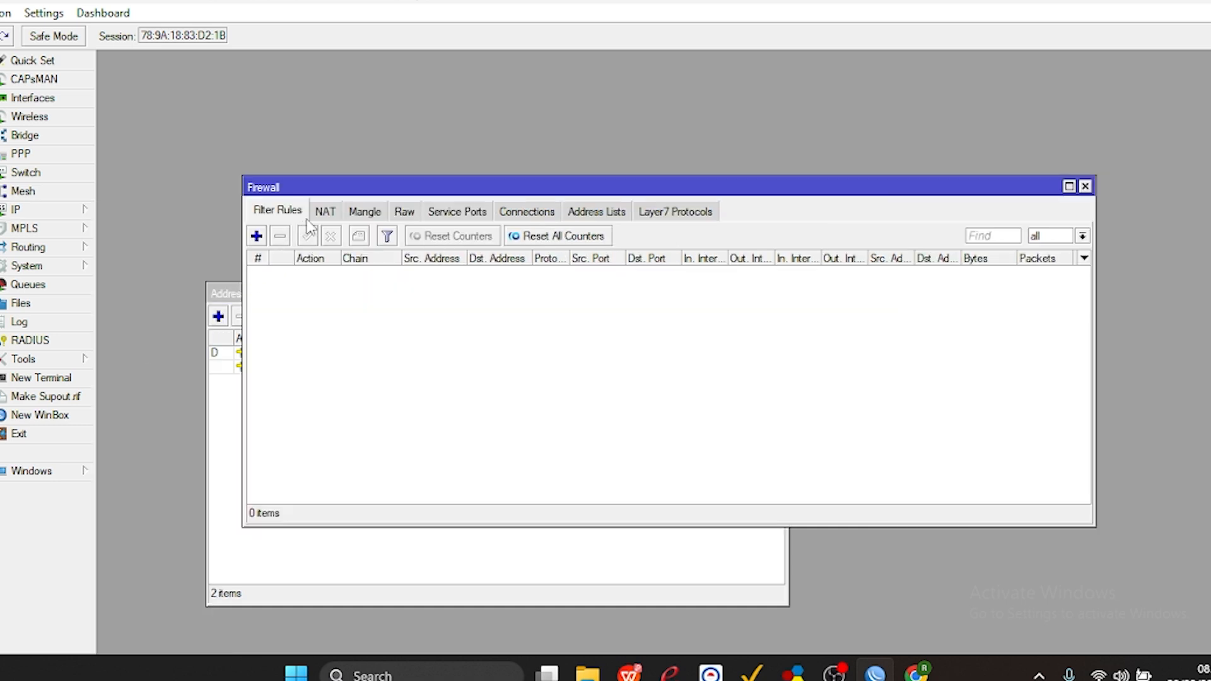
{"action": "left_click", "coordinate": [325, 213]}
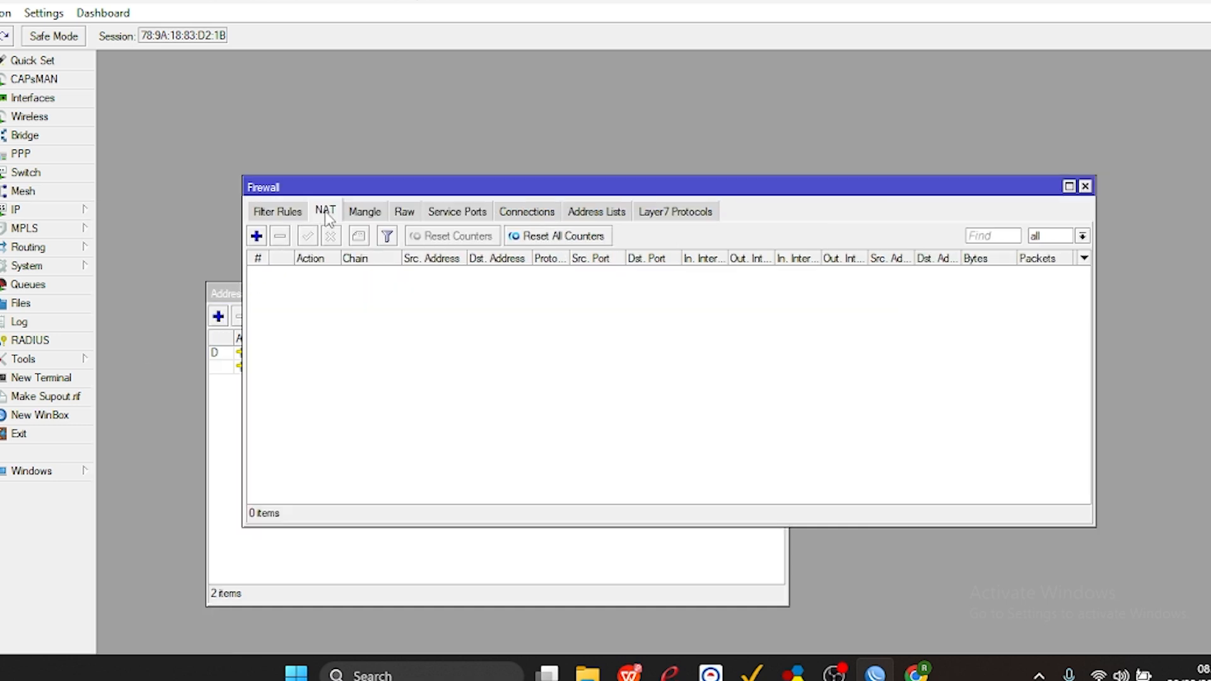
{"action": "left_click", "coordinate": [256, 236]}
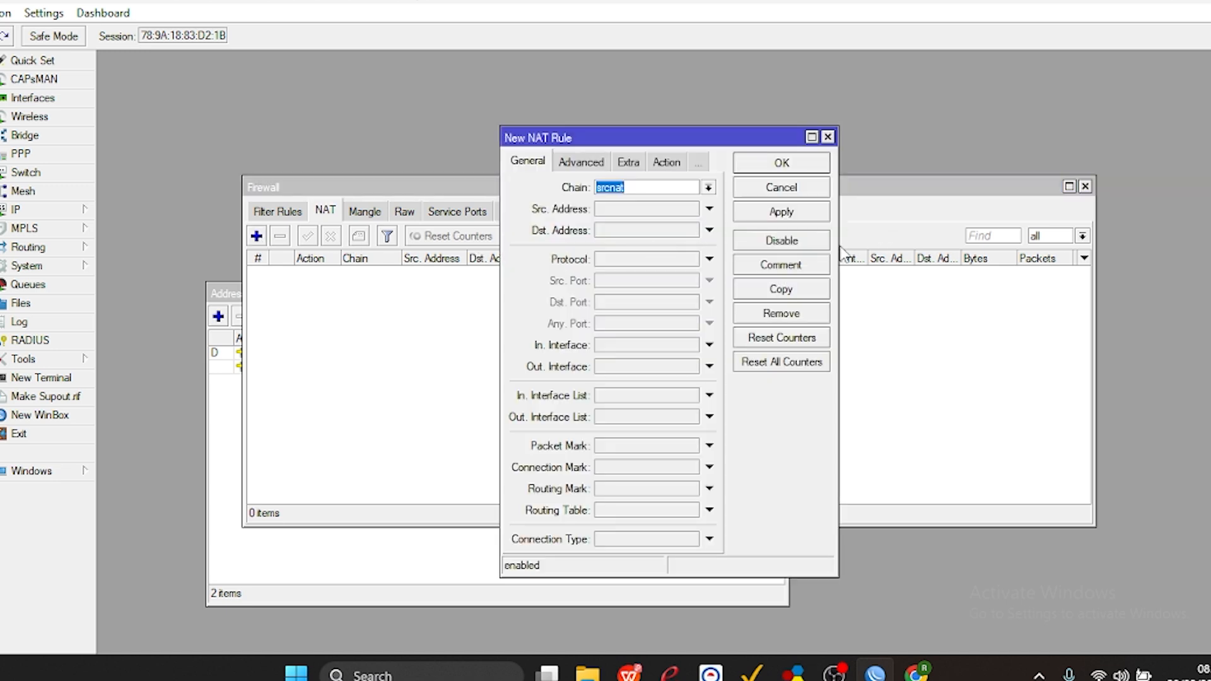
{"action": "left_click_drag", "start_coordinate": [838, 244], "coordinate": [902, 243]}
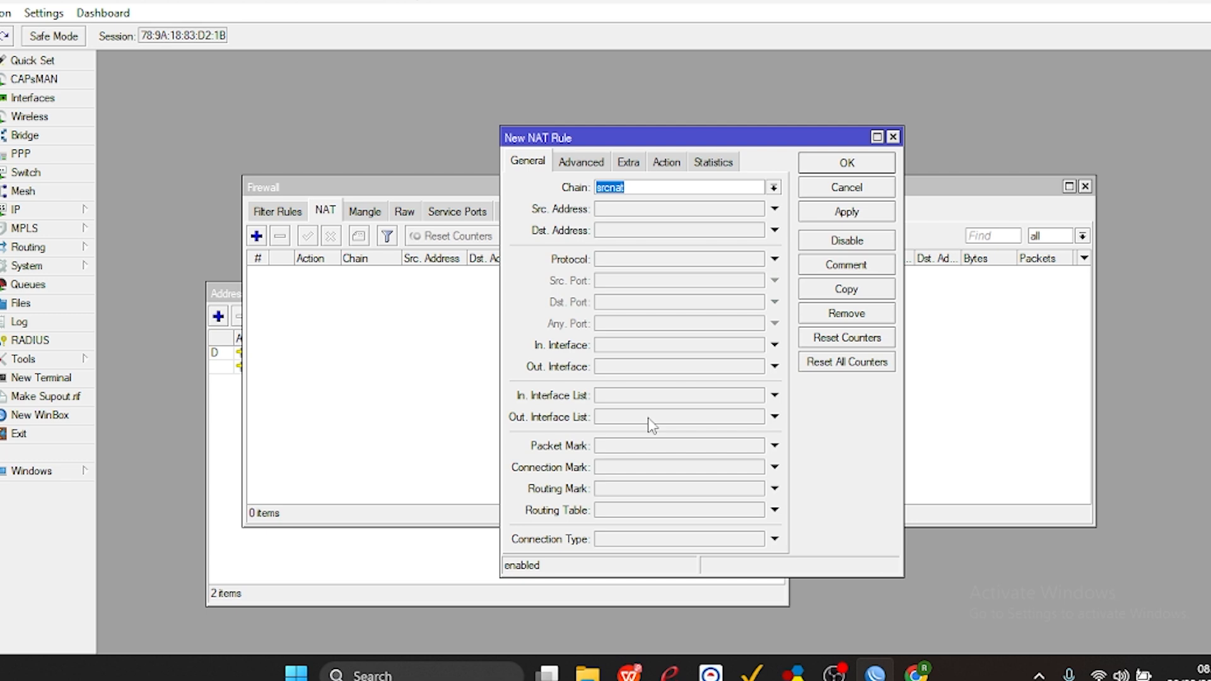
{"action": "left_click", "coordinate": [639, 369]}
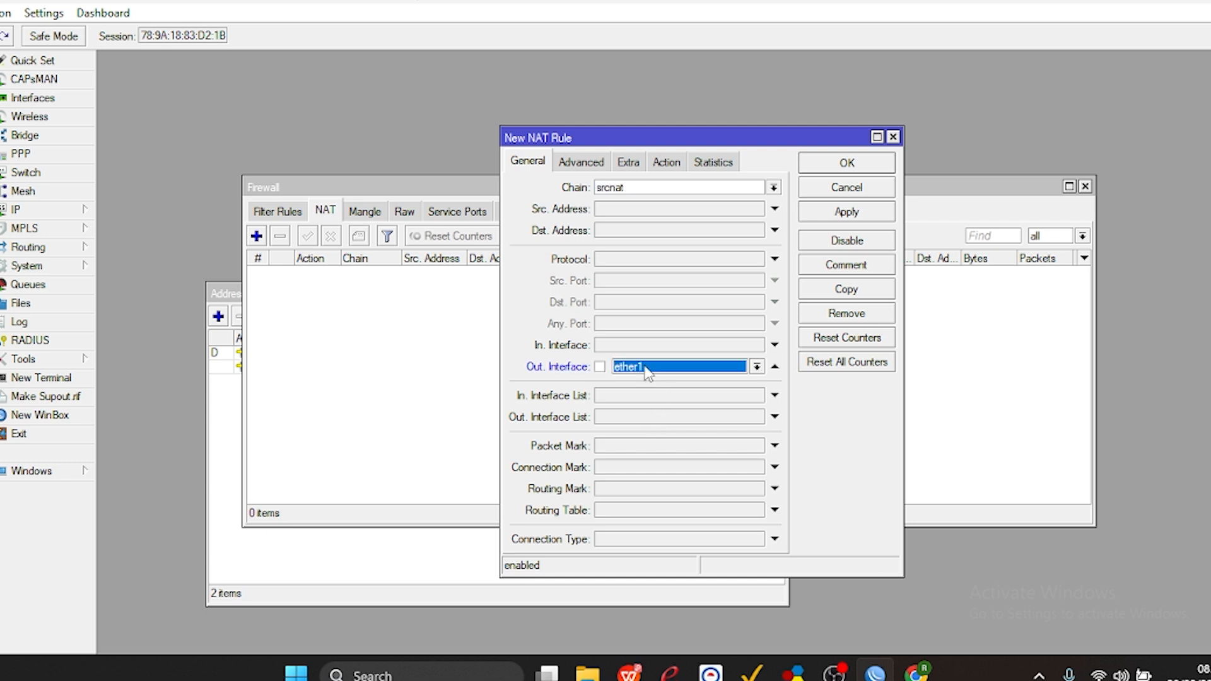
Set the new NAT rule's action to masquerade and save the rule.
{"action": "left_click", "coordinate": [670, 164]}
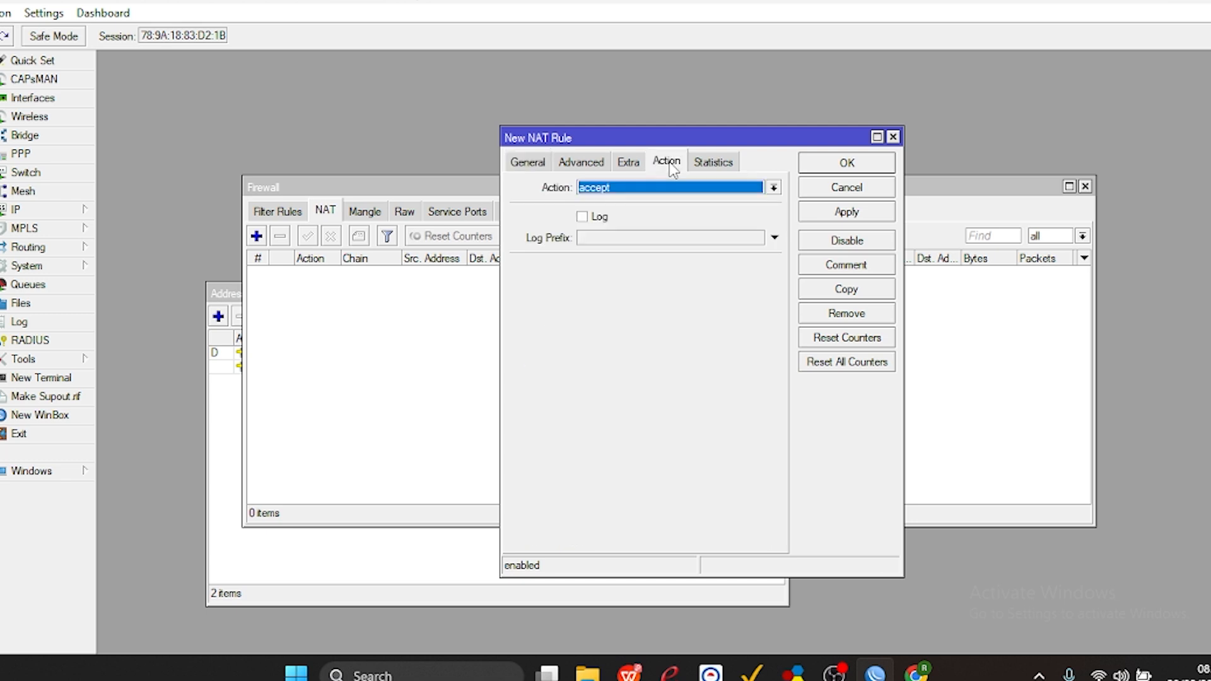
{"action": "left_click", "coordinate": [638, 188]}
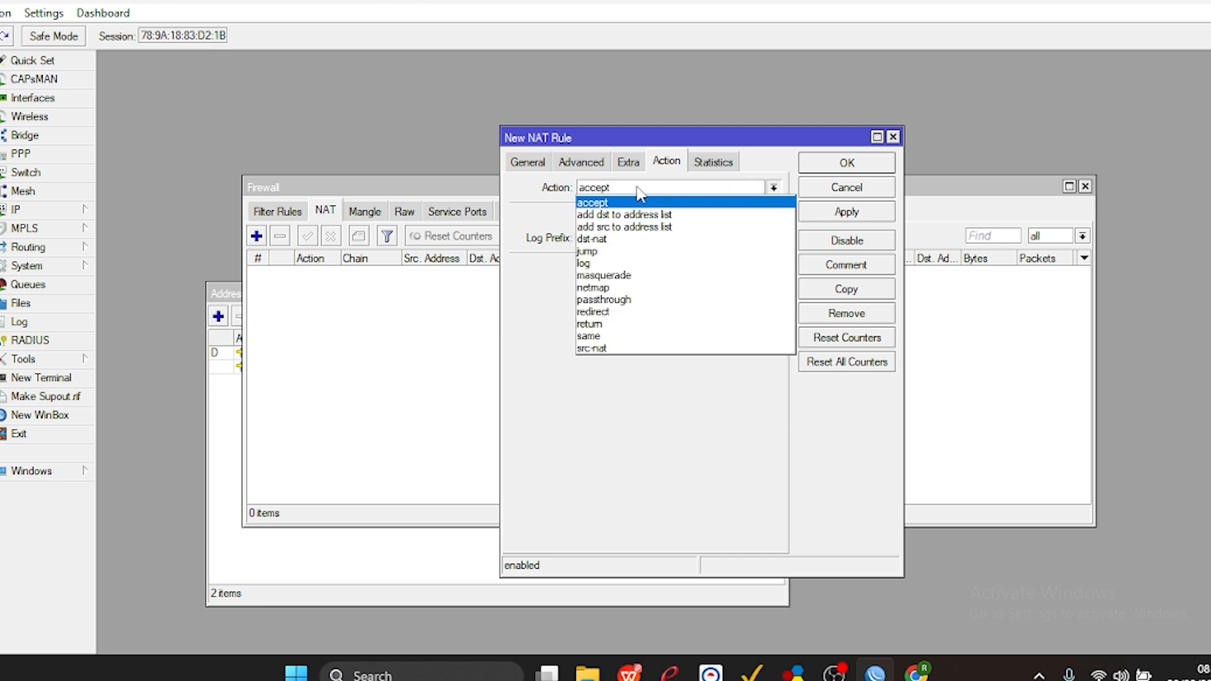
{"action": "left_click", "coordinate": [607, 276]}
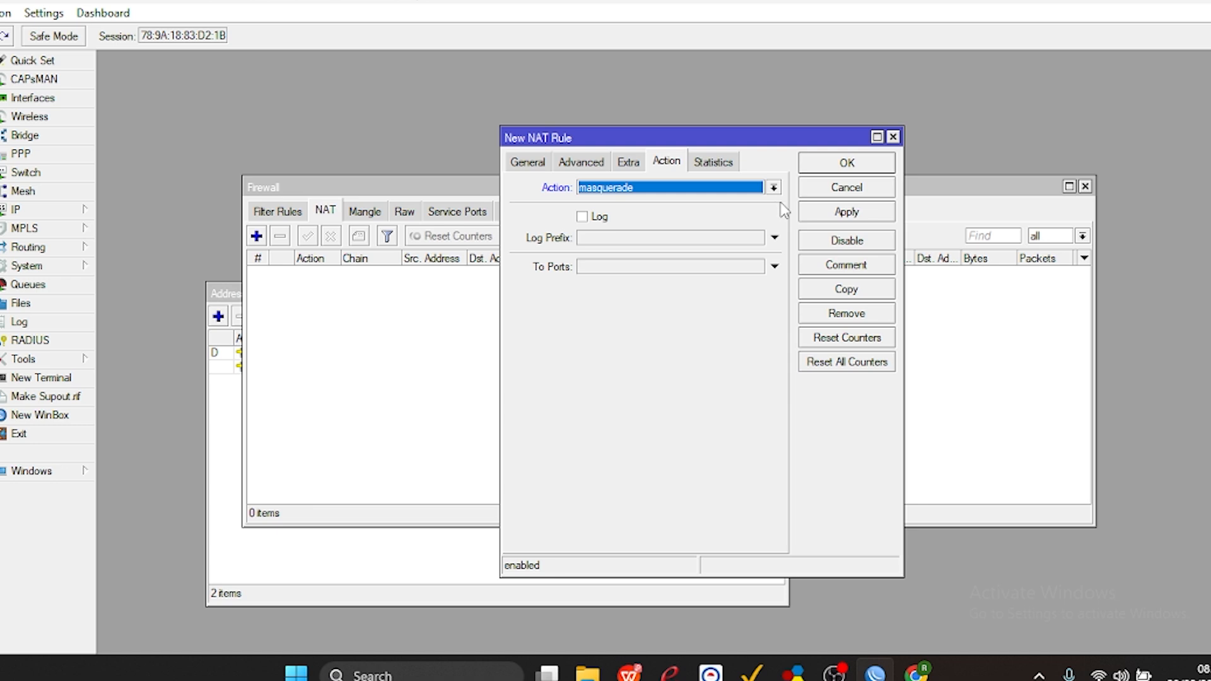
{"action": "left_click", "coordinate": [825, 217]}
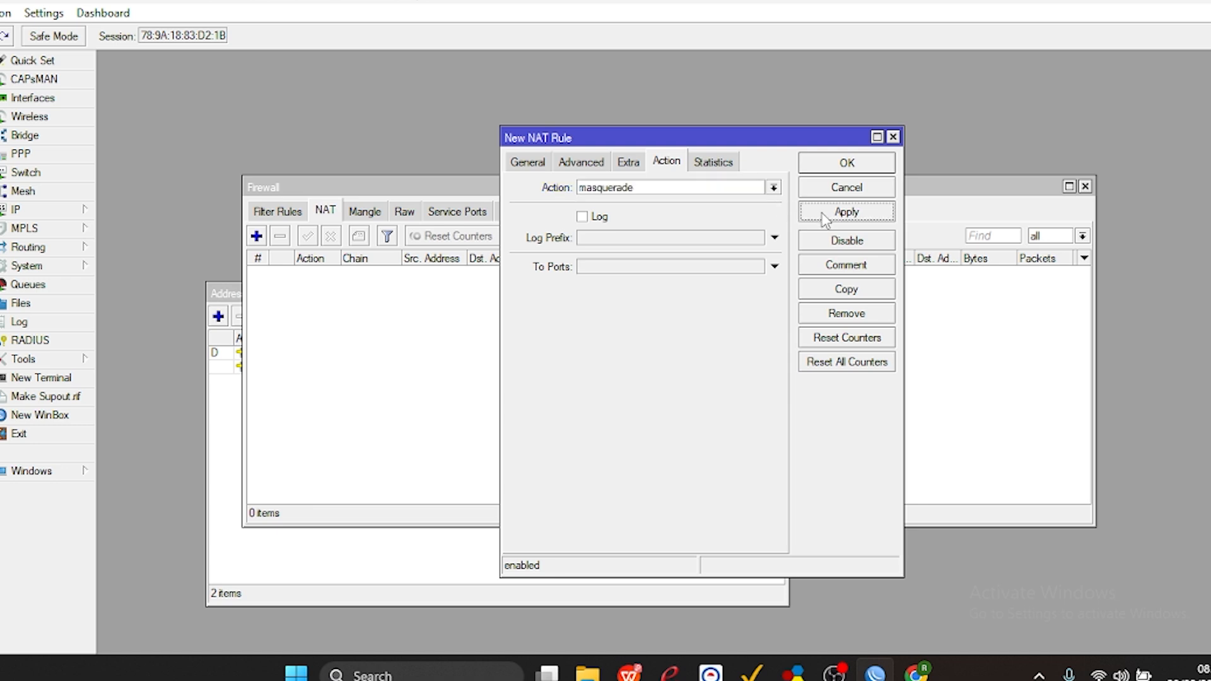
{"action": "left_click", "coordinate": [825, 164]}
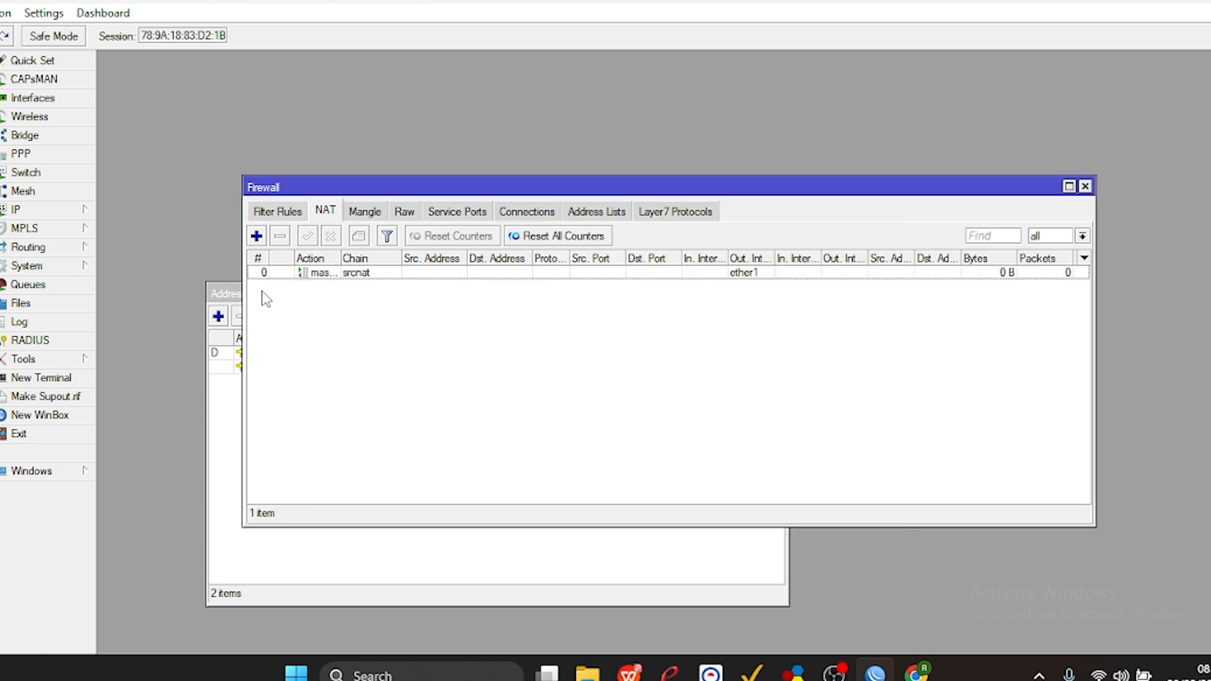
Close the firewall, address list and DHCP client windows to clear the workspace.
{"action": "left_click", "coordinate": [70, 210]}
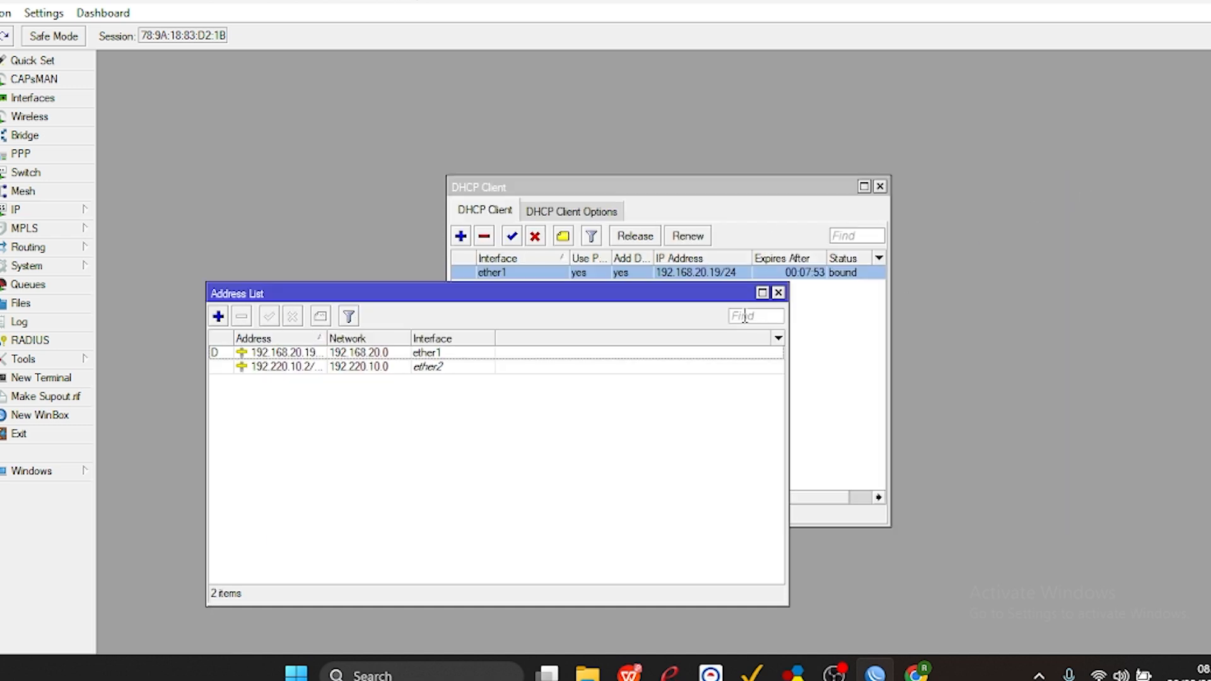
{"action": "left_click", "coordinate": [778, 292]}
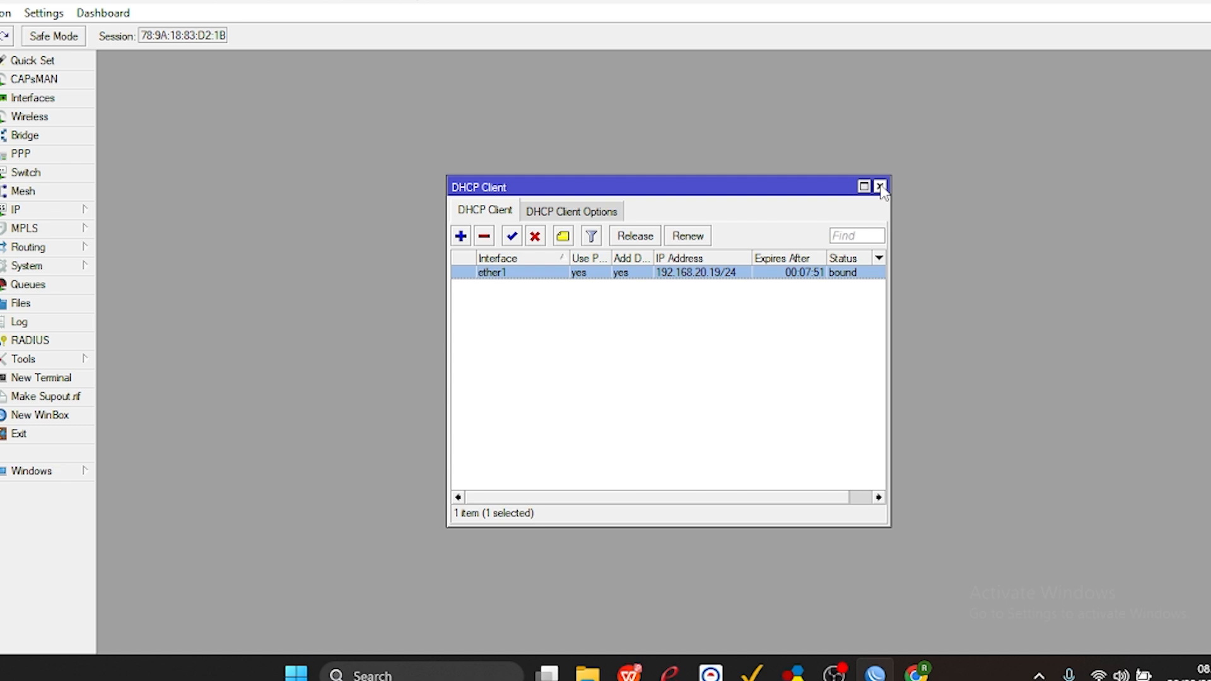
{"action": "left_click", "coordinate": [880, 186]}
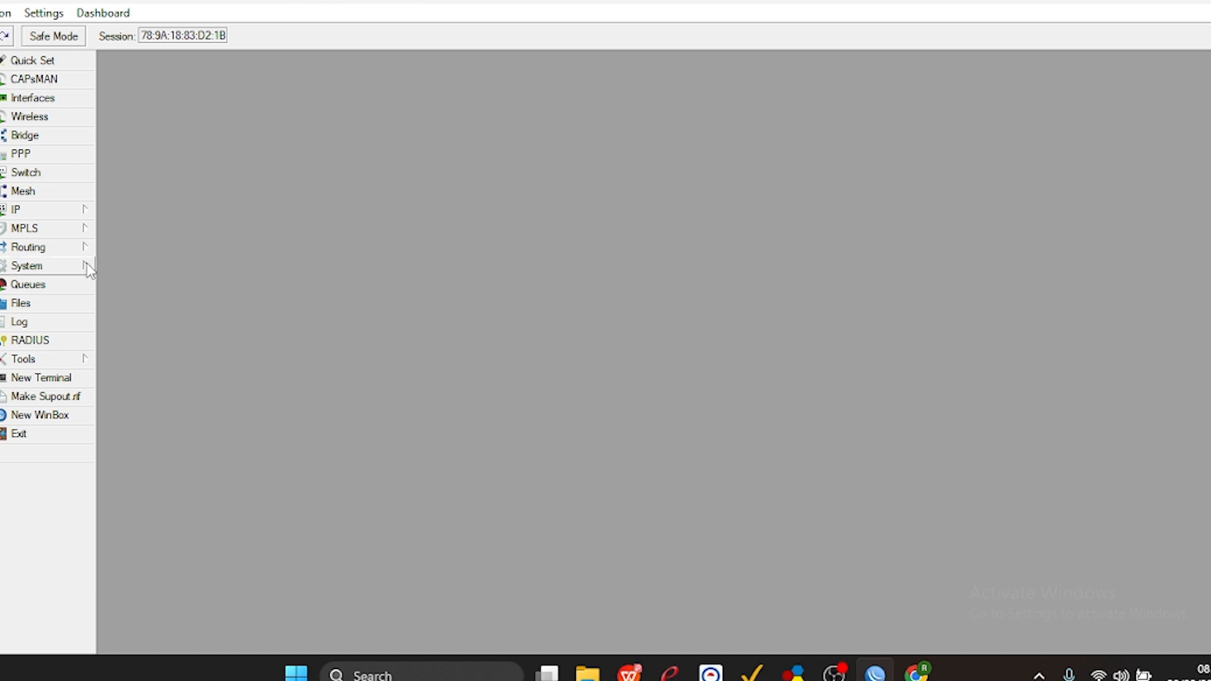
{"action": "left_click", "coordinate": [73, 250]}
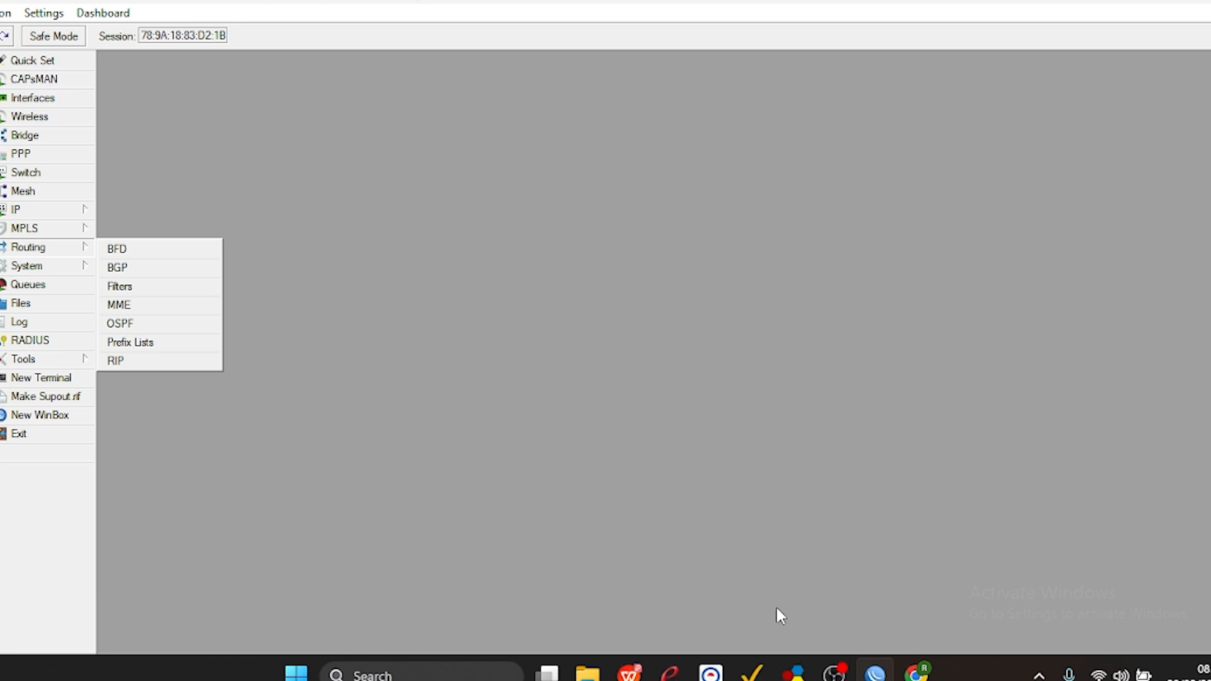
In the task sheet PDF in WPS Office, highlight the IP Internet, IP Router A and Dynamic Routing (Router A ke B) lines in green, and return to WinBox.
{"action": "left_click", "coordinate": [638, 673]}
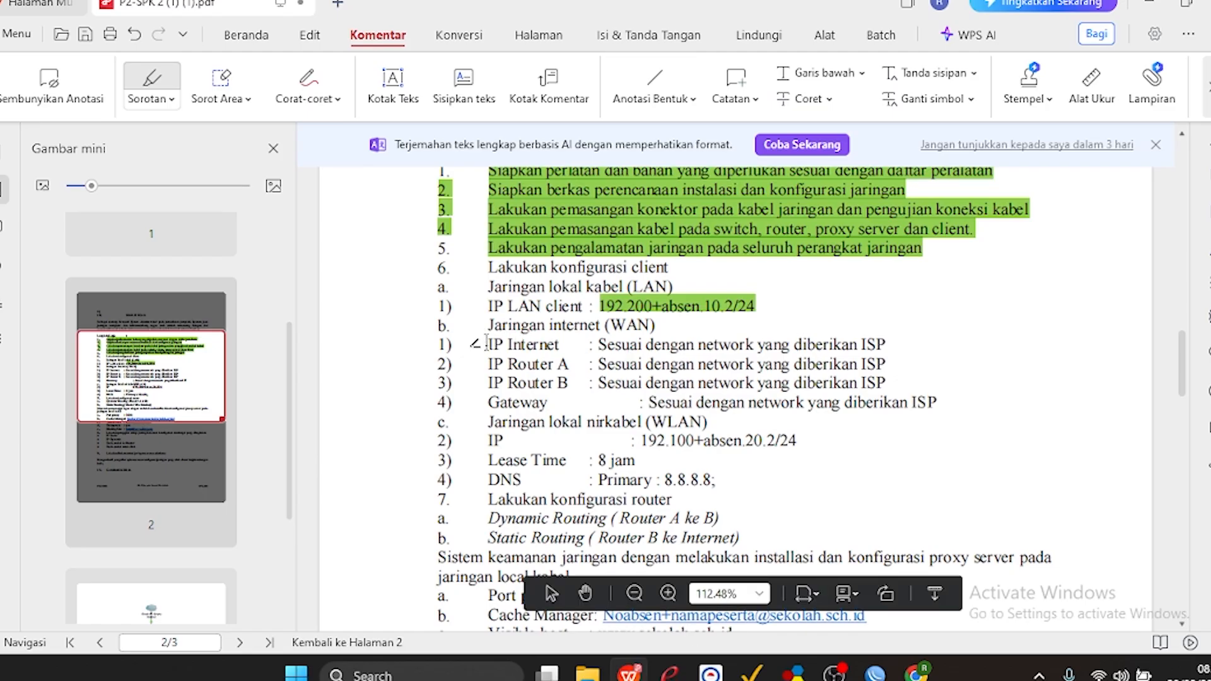
{"action": "left_click_drag", "start_coordinate": [485, 344], "coordinate": [880, 366]}
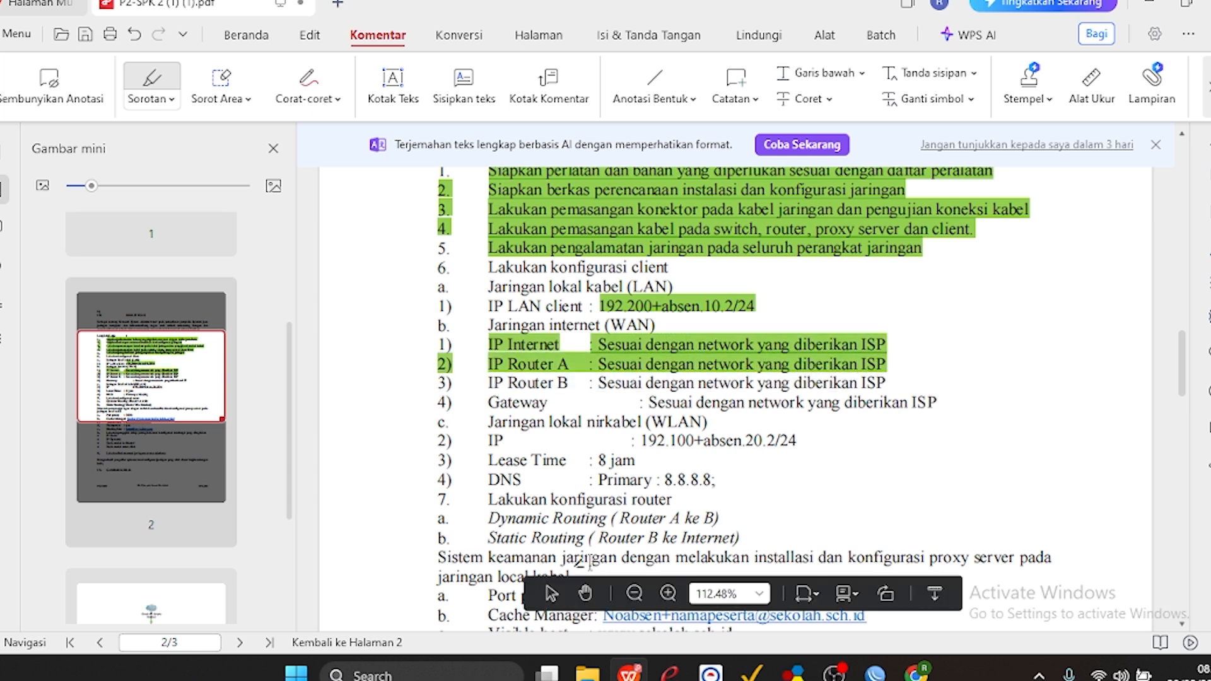
{"action": "left_click_drag", "start_coordinate": [487, 518], "coordinate": [720, 518]}
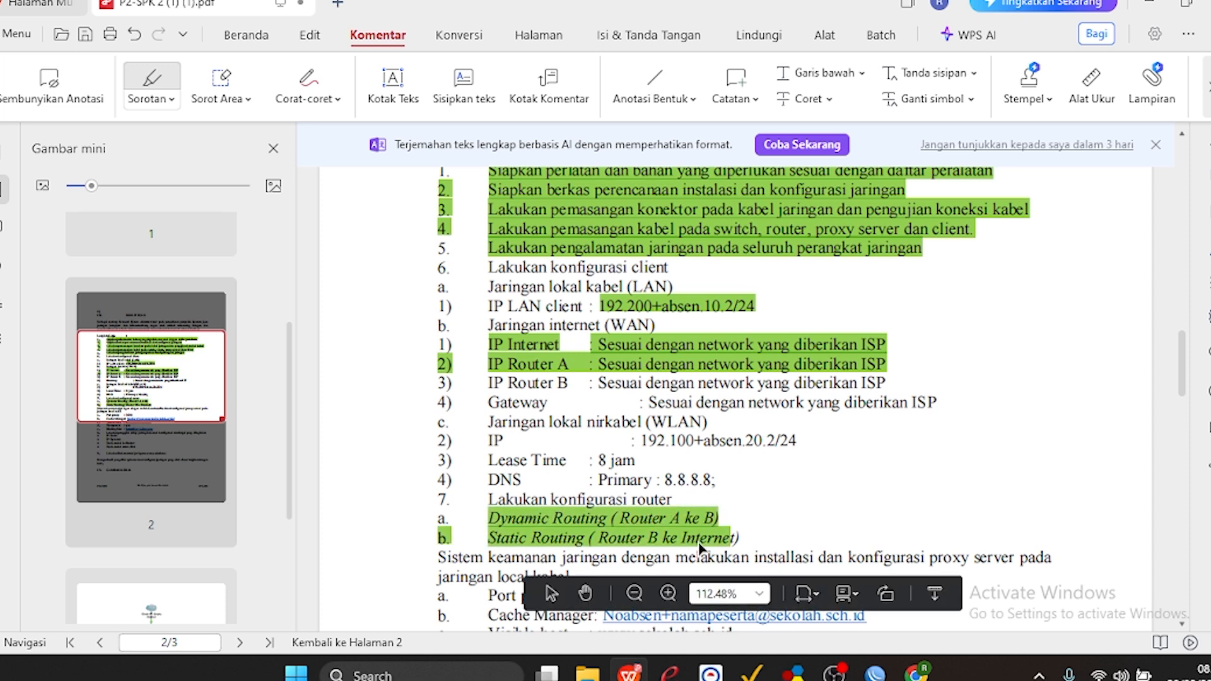
{"action": "key", "text": "ctrl+z"}
{"action": "left_click_drag", "start_coordinate": [485, 518], "coordinate": [724, 518]}
{"action": "left_click", "coordinate": [1148, 3]}
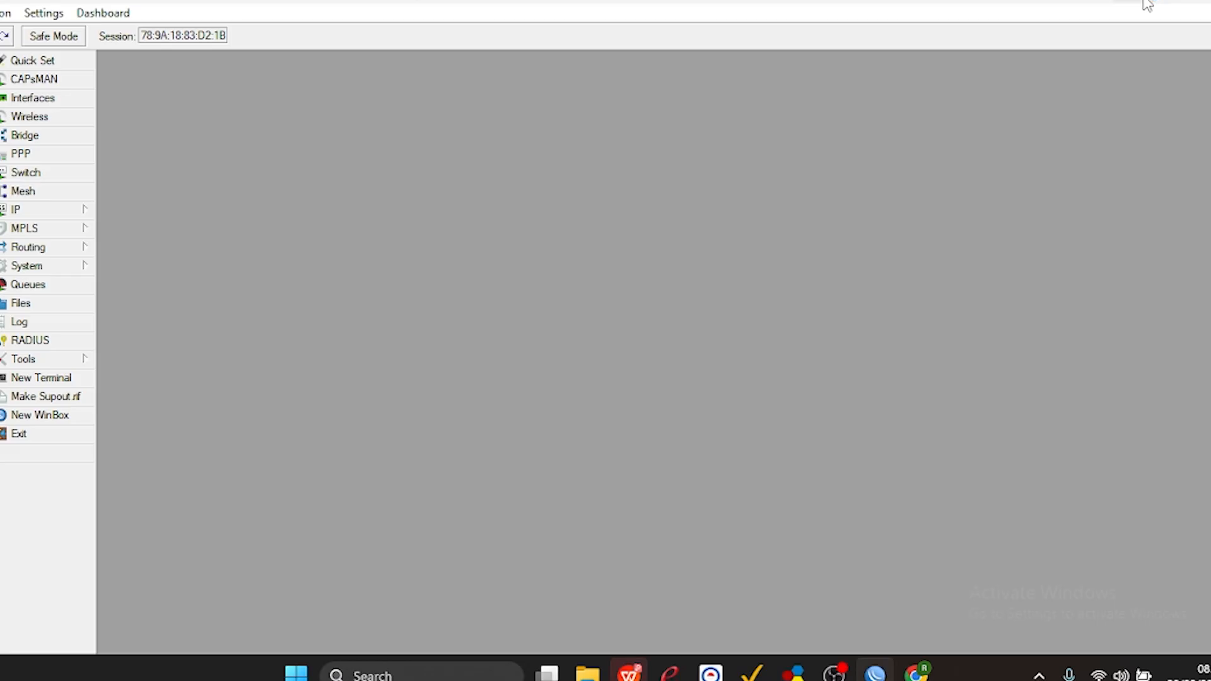
Open the router's OSPF network list and start a new network entry.
{"action": "left_click", "coordinate": [36, 251]}
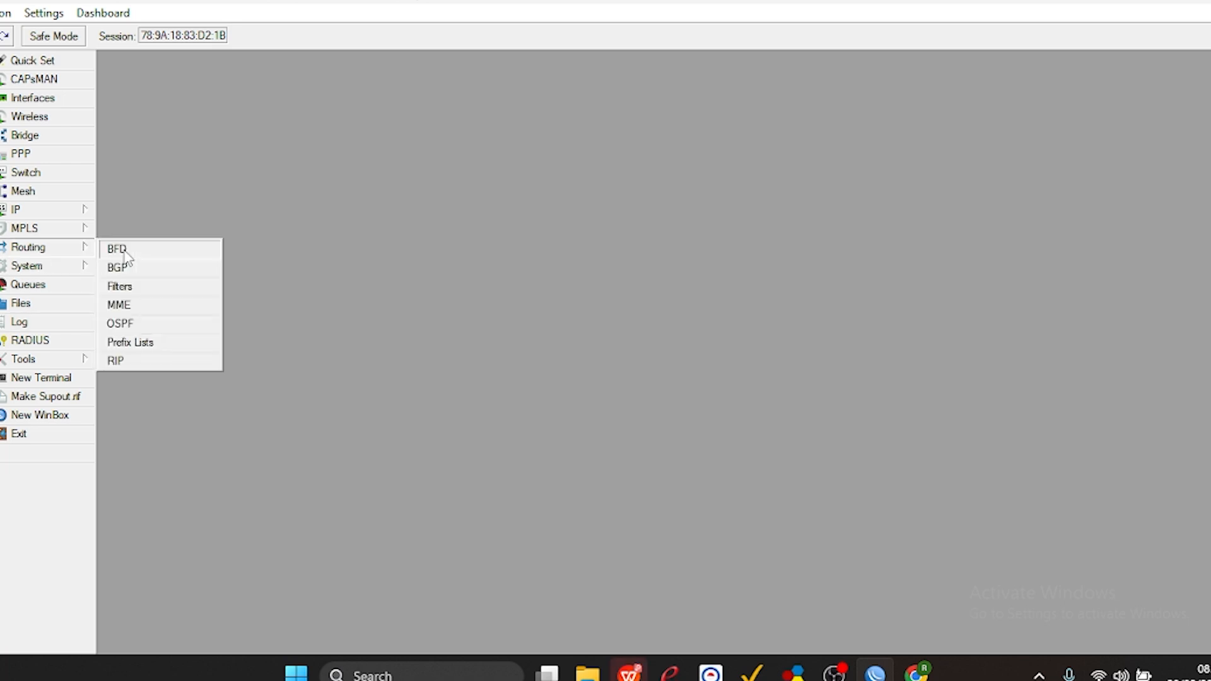
{"action": "left_click", "coordinate": [130, 323]}
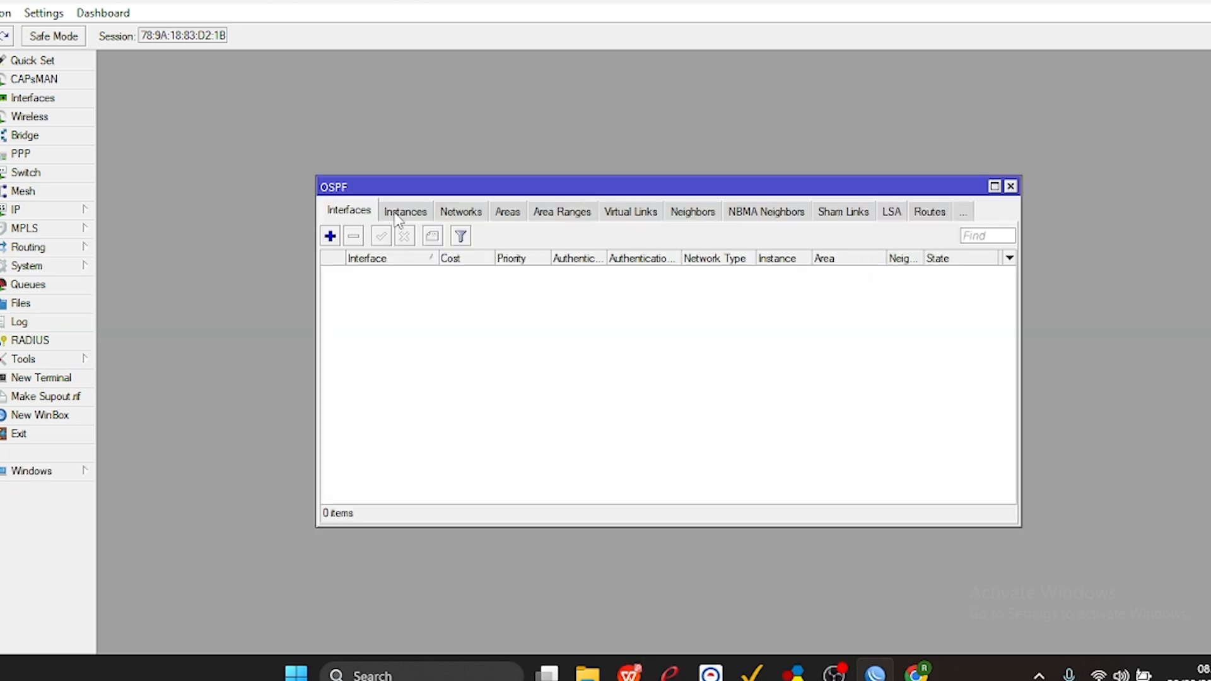
{"action": "left_click", "coordinate": [461, 214]}
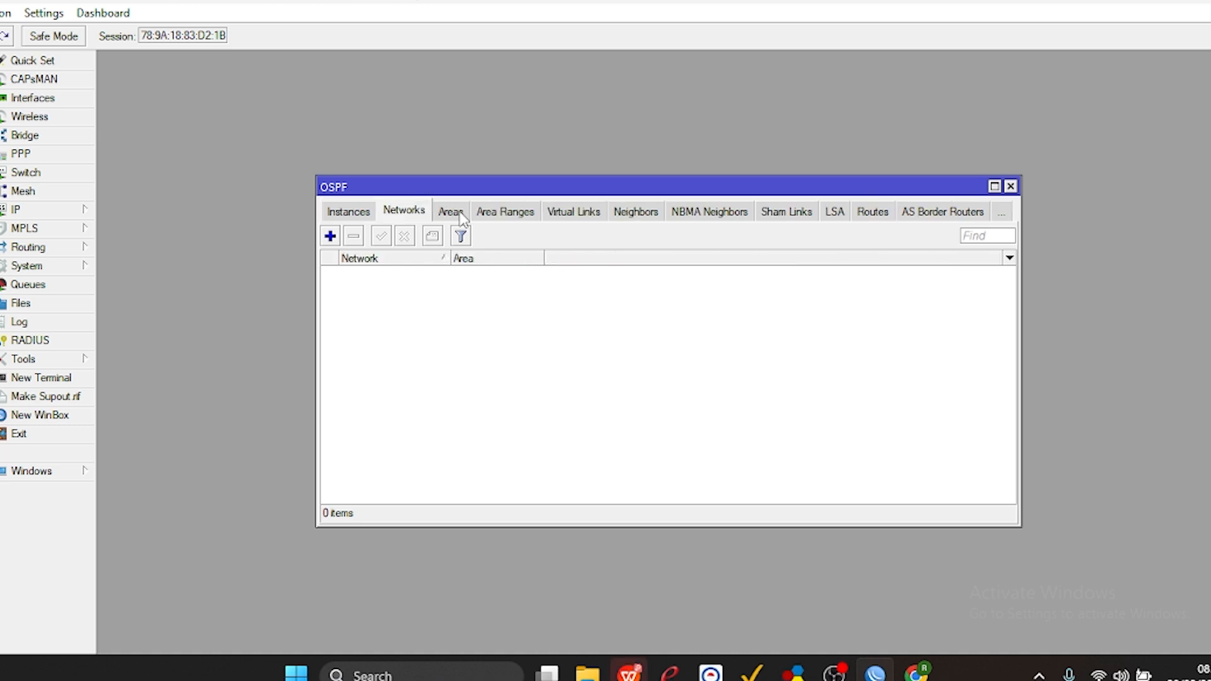
{"action": "left_click", "coordinate": [329, 236]}
Enter 192.168.4.0/24 as the network of the new OSPF entry in the backbone area.
{"action": "key", "text": "BackSpace"}
{"action": "type", "text": "192"}
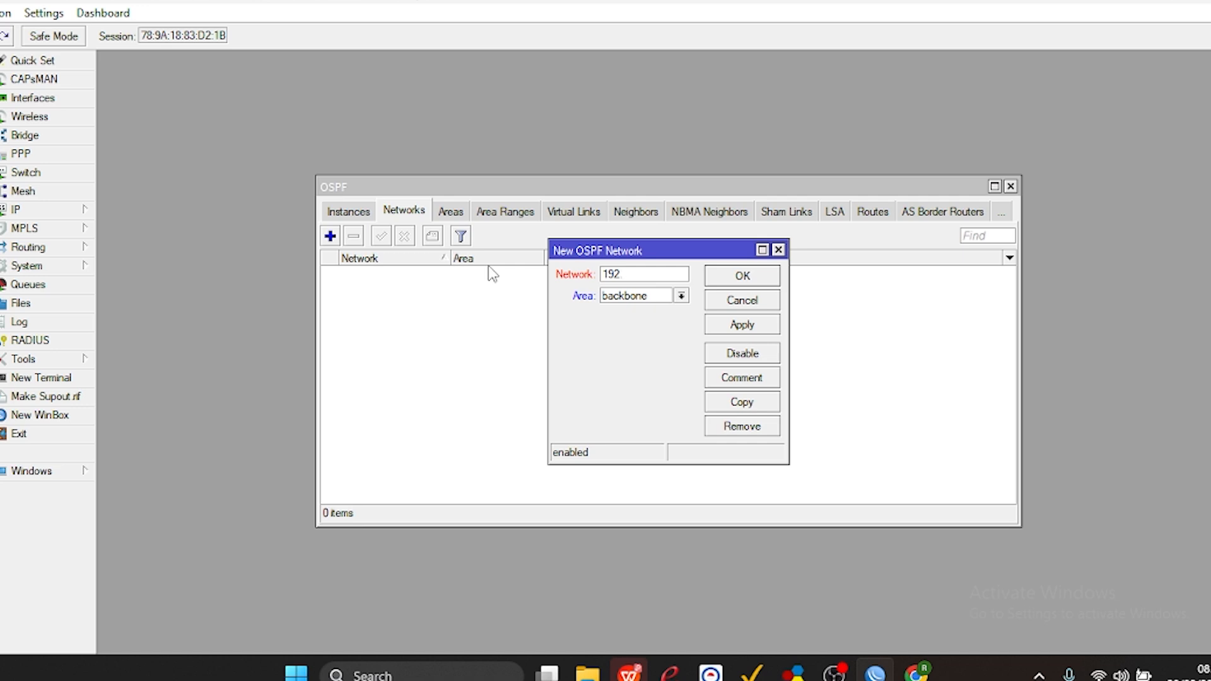
{"action": "type", "text": ".168.20.10/24"}
{"action": "key", "text": "BackSpace"}
{"action": "key", "text": "BackSpace"}
{"action": "type", "text": "4"}
Check the IP address leased by the DHCP client on ether1 and close its window.
{"action": "left_click", "coordinate": [63, 210]}
{"action": "left_click", "coordinate": [132, 269]}
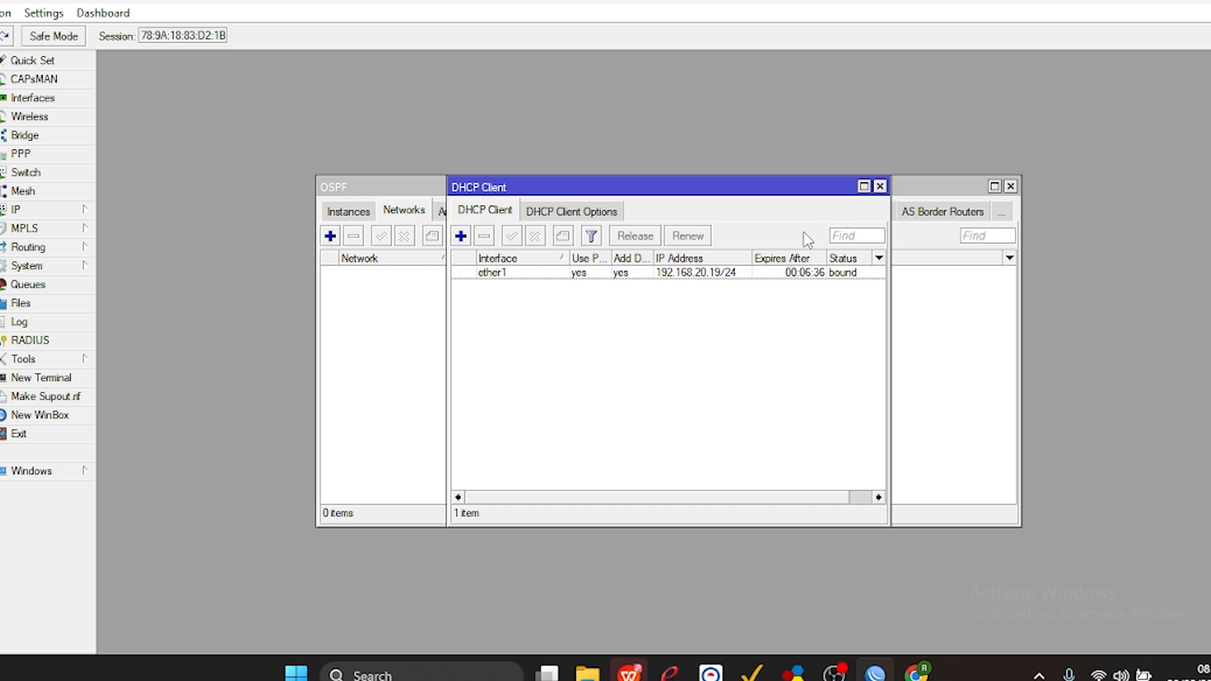
{"action": "left_click", "coordinate": [880, 186]}
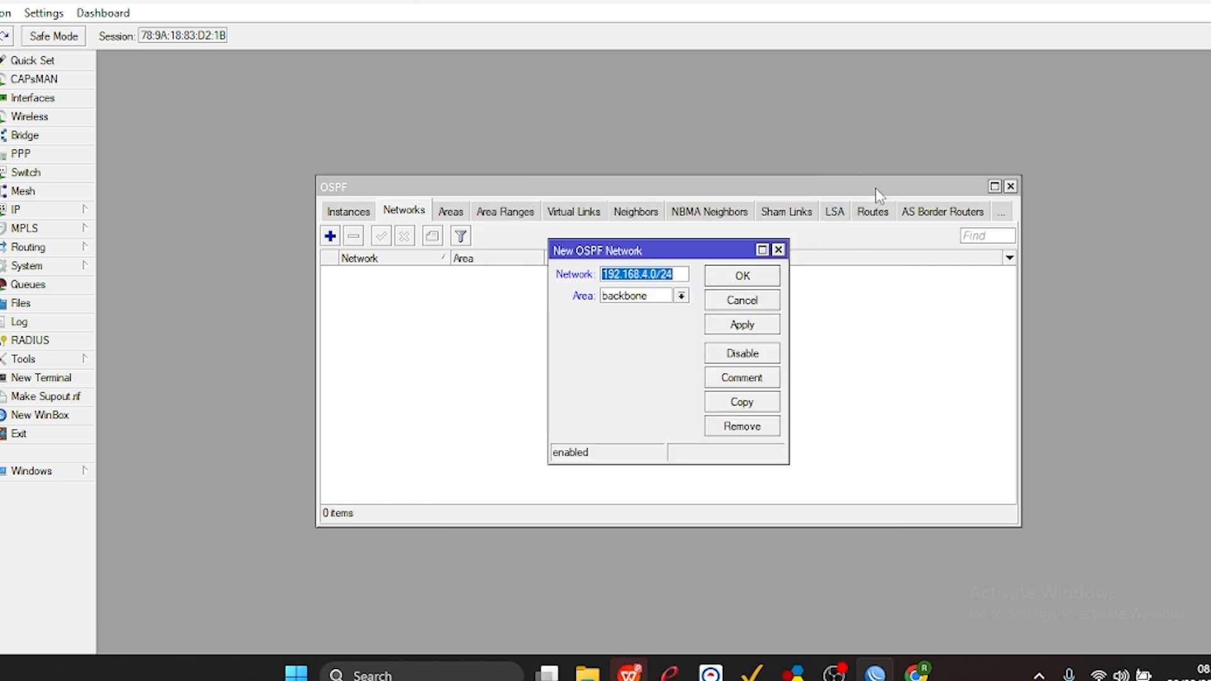
Correct the new OSPF entry's network to 192.168.20.0/24 and apply it.
{"action": "left_click", "coordinate": [652, 274]}
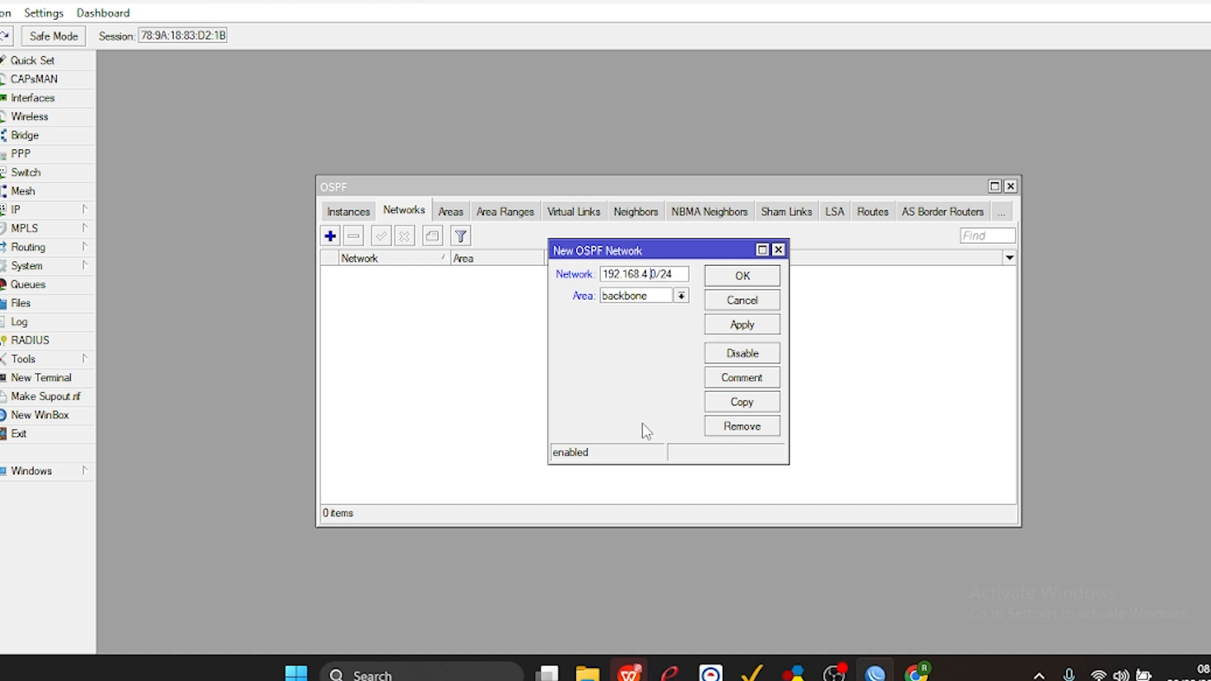
{"action": "key", "text": "BackSpace"}
{"action": "type", "text": "20"}
{"action": "left_click", "coordinate": [745, 325]}
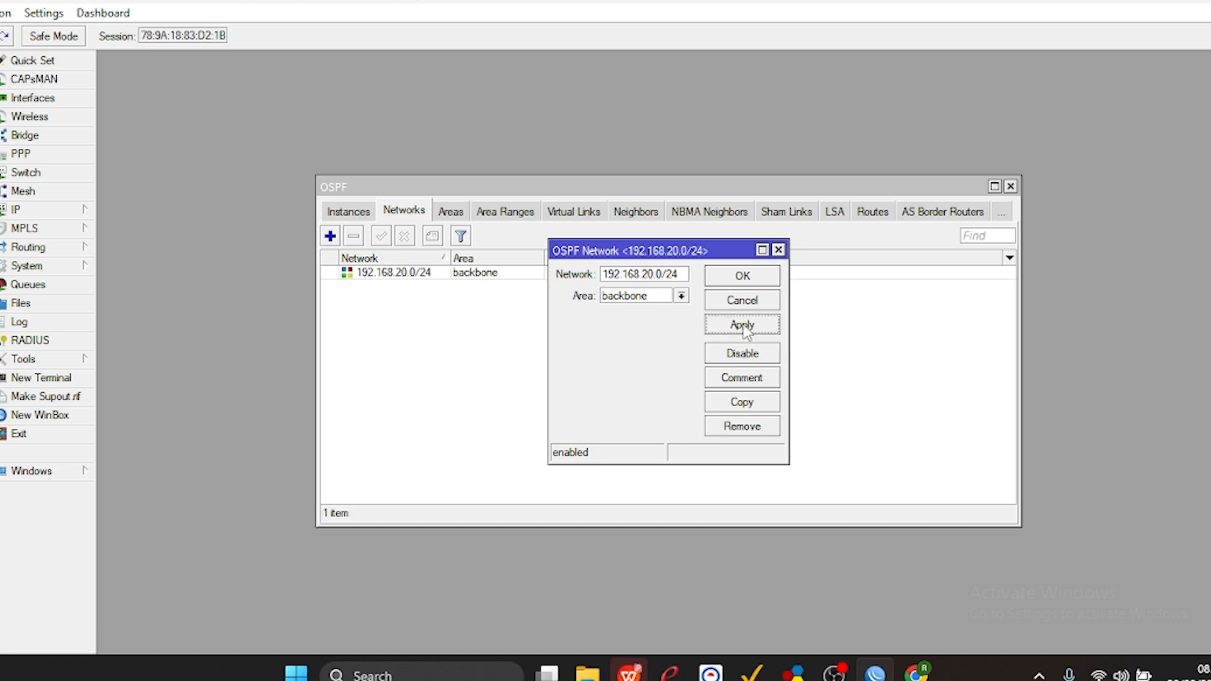
Add a second OSPF network entry for 192.220.10.0/24 in the backbone area.
{"action": "left_click", "coordinate": [330, 237]}
{"action": "type", "text": "1"}
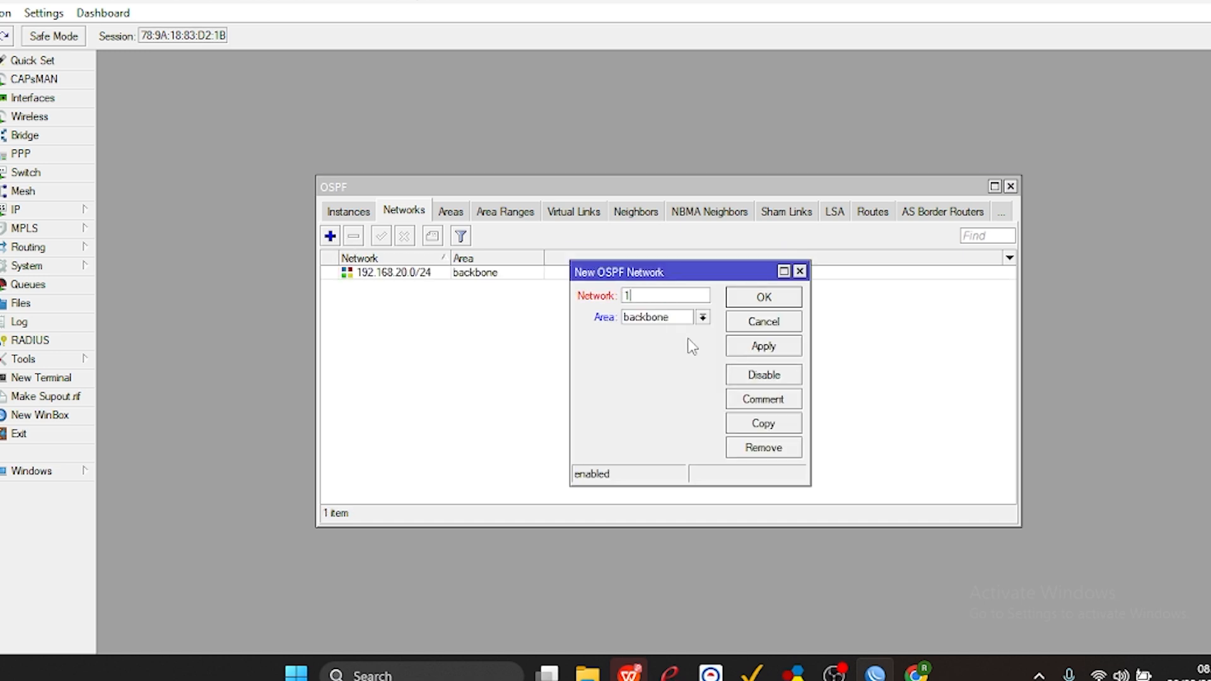
{"action": "type", "text": "92.220.10.0/24"}
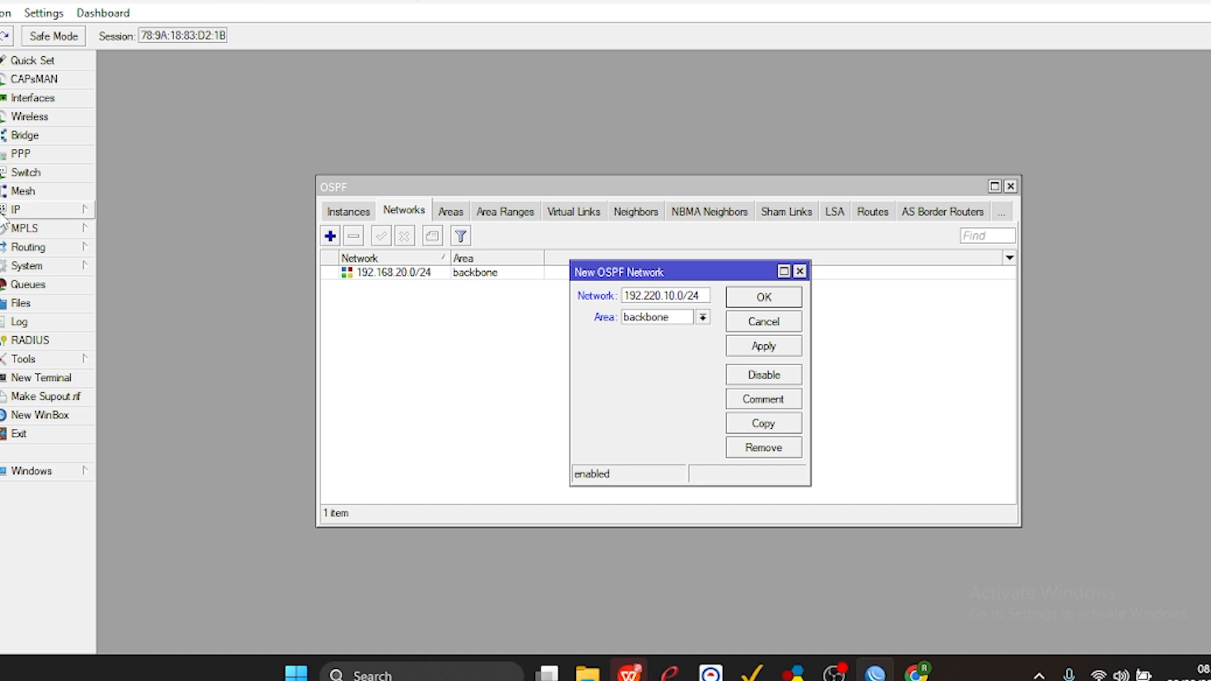
Check the ether2 network in the IP address list and save the 192.220.10.0/24 OSPF entry.
{"action": "left_click", "coordinate": [56, 212]}
{"action": "left_click", "coordinate": [137, 235]}
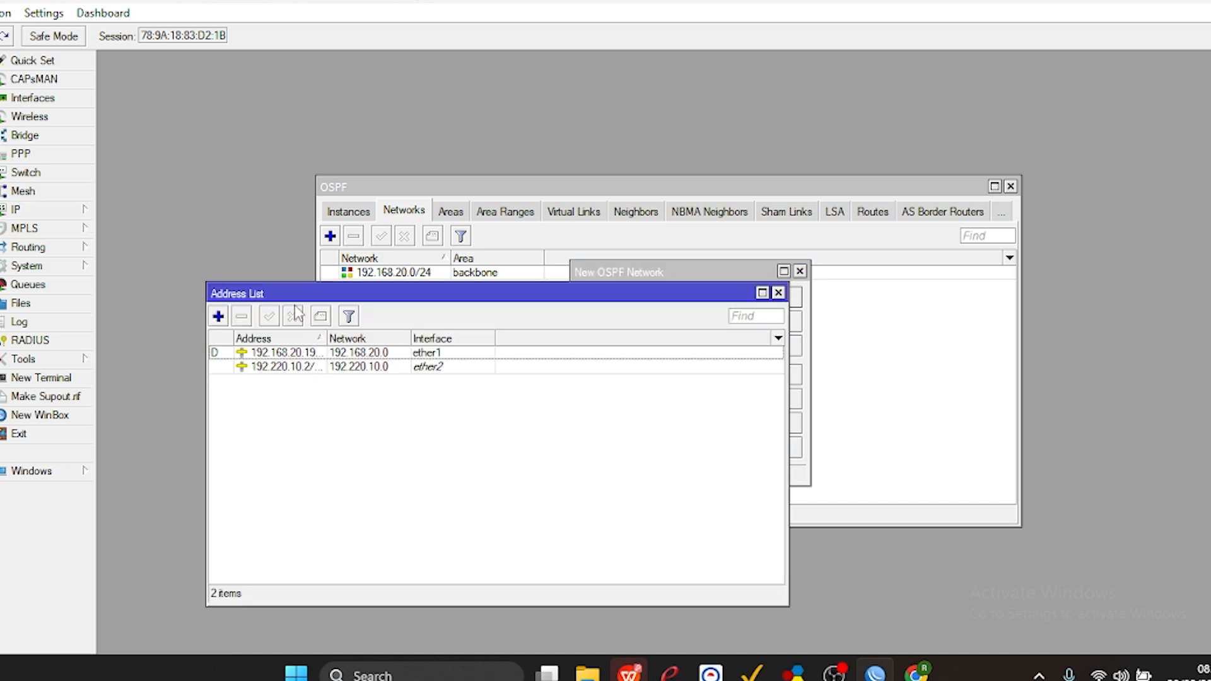
{"action": "left_click", "coordinate": [777, 294]}
{"action": "left_click", "coordinate": [764, 346]}
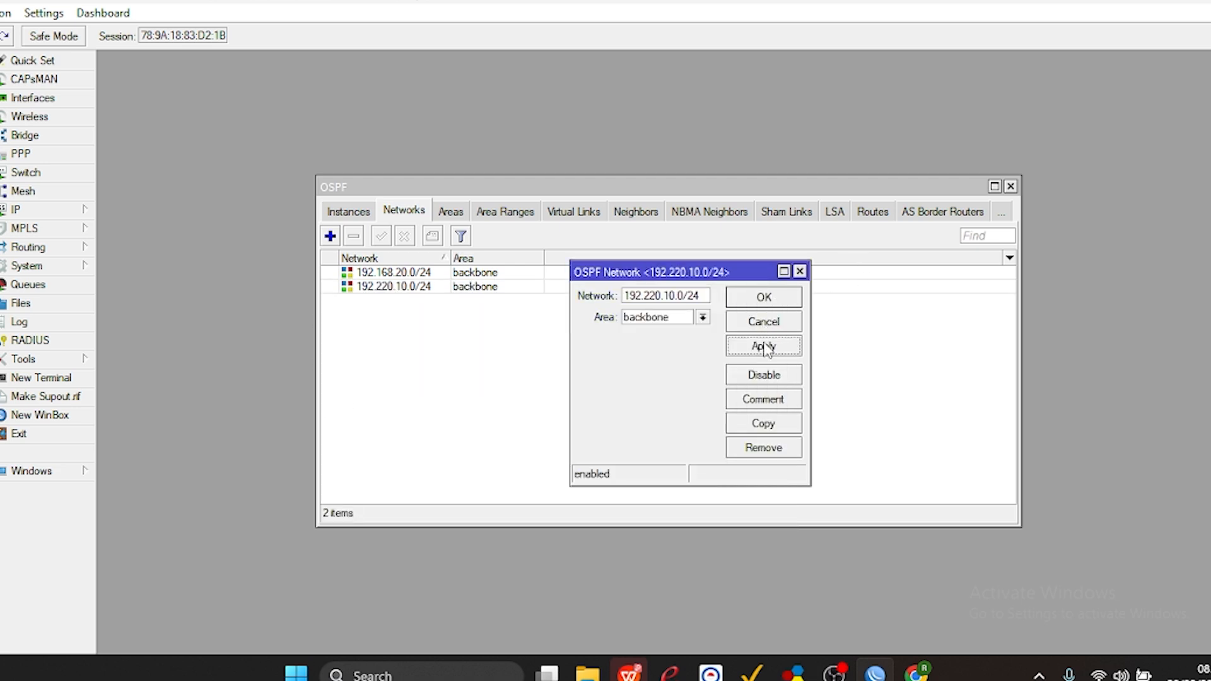
{"action": "left_click", "coordinate": [764, 297]}
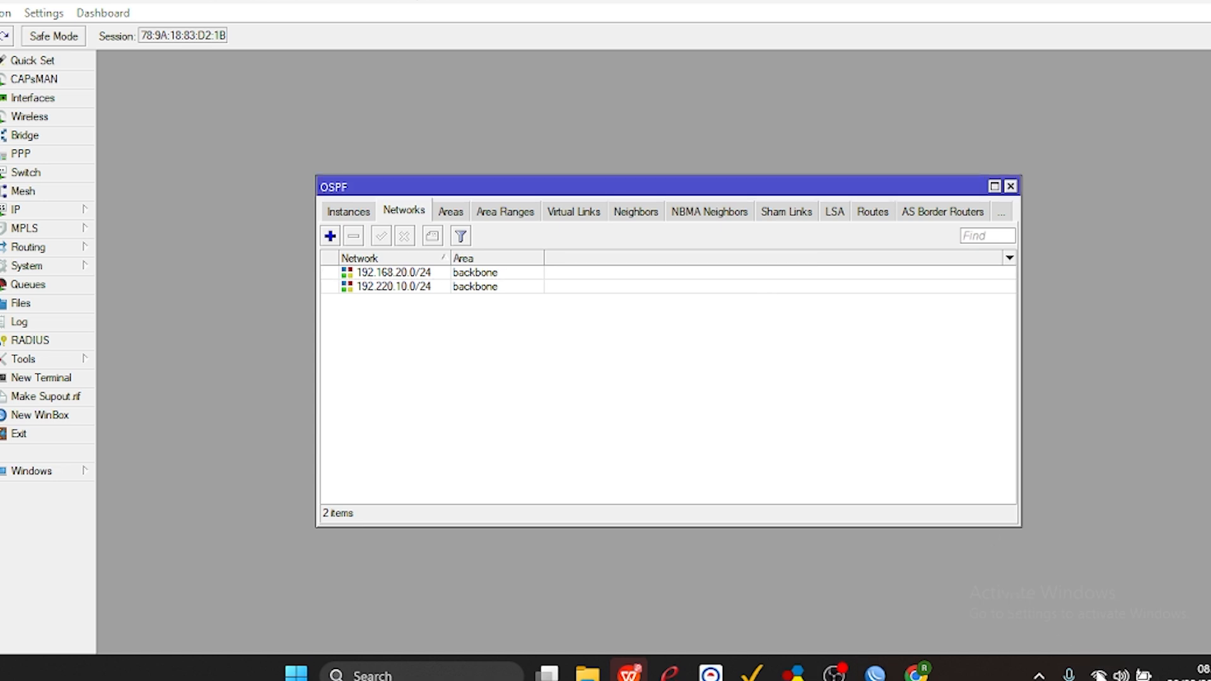
Disconnect the computer from the Safe Areas Wi-Fi network and return to the OSPF window.
{"action": "left_click", "coordinate": [1119, 674]}
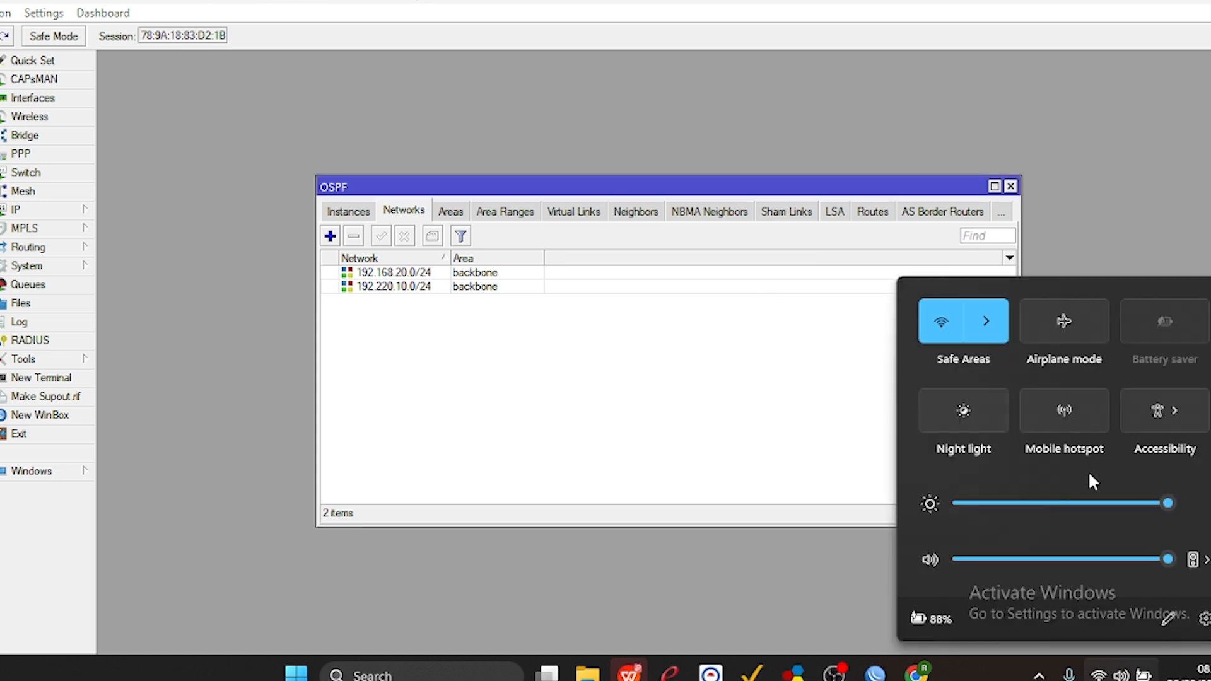
{"action": "left_click", "coordinate": [993, 339]}
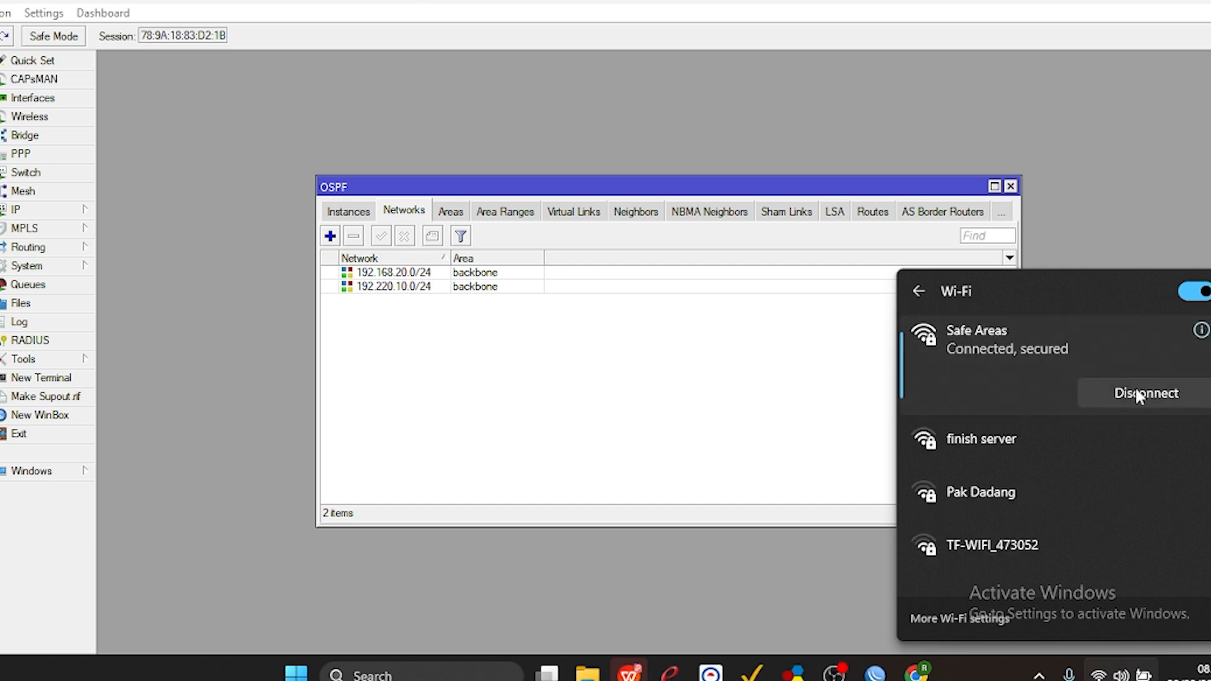
{"action": "left_click", "coordinate": [1080, 396]}
{"action": "left_click", "coordinate": [381, 598]}
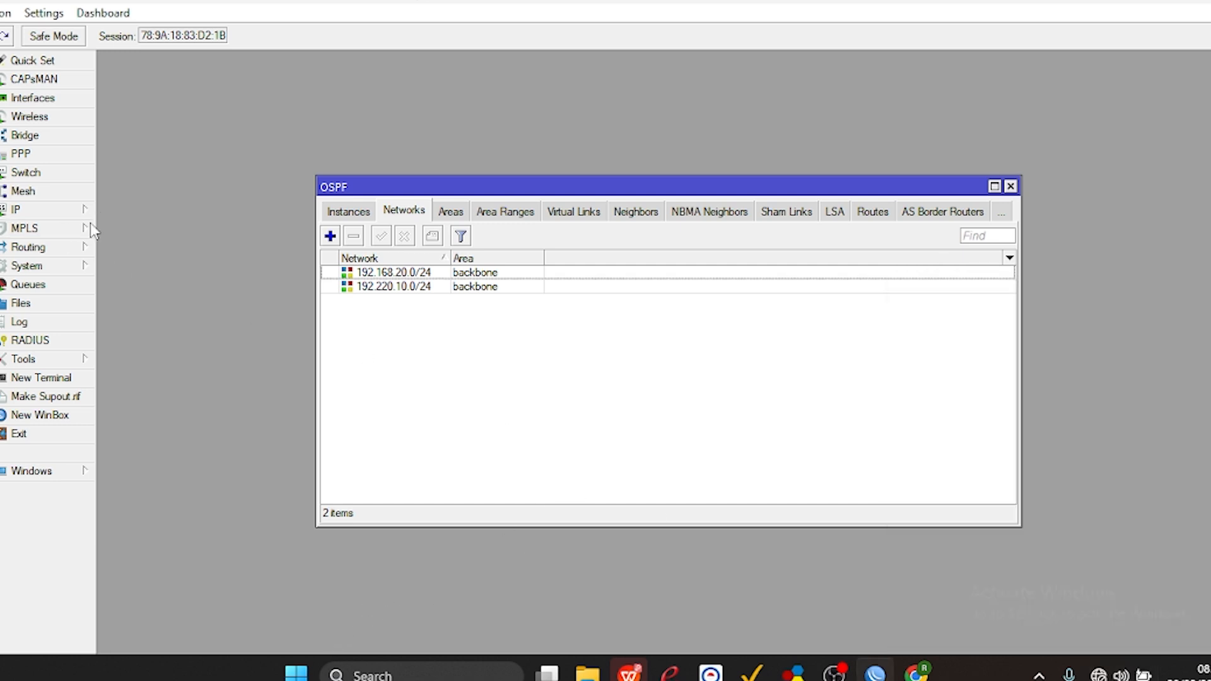
Enable the web proxy in the IP Web Proxy settings and clear its default port.
{"action": "left_click", "coordinate": [49, 215]}
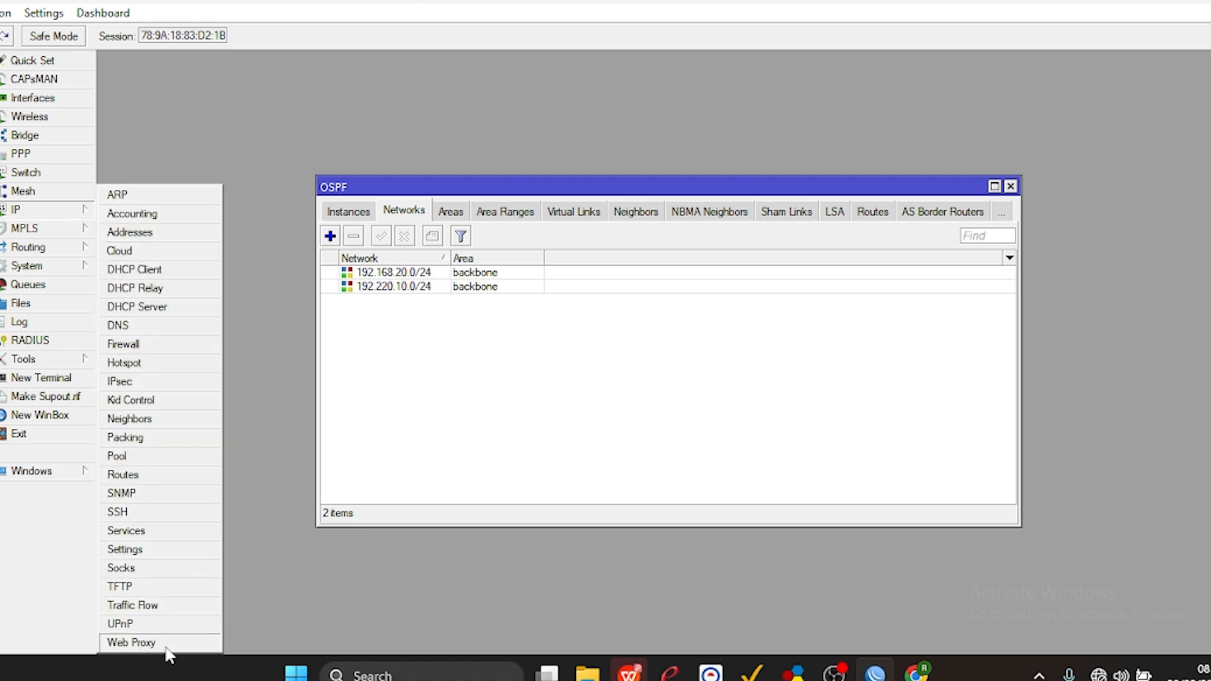
{"action": "left_click", "coordinate": [131, 642]}
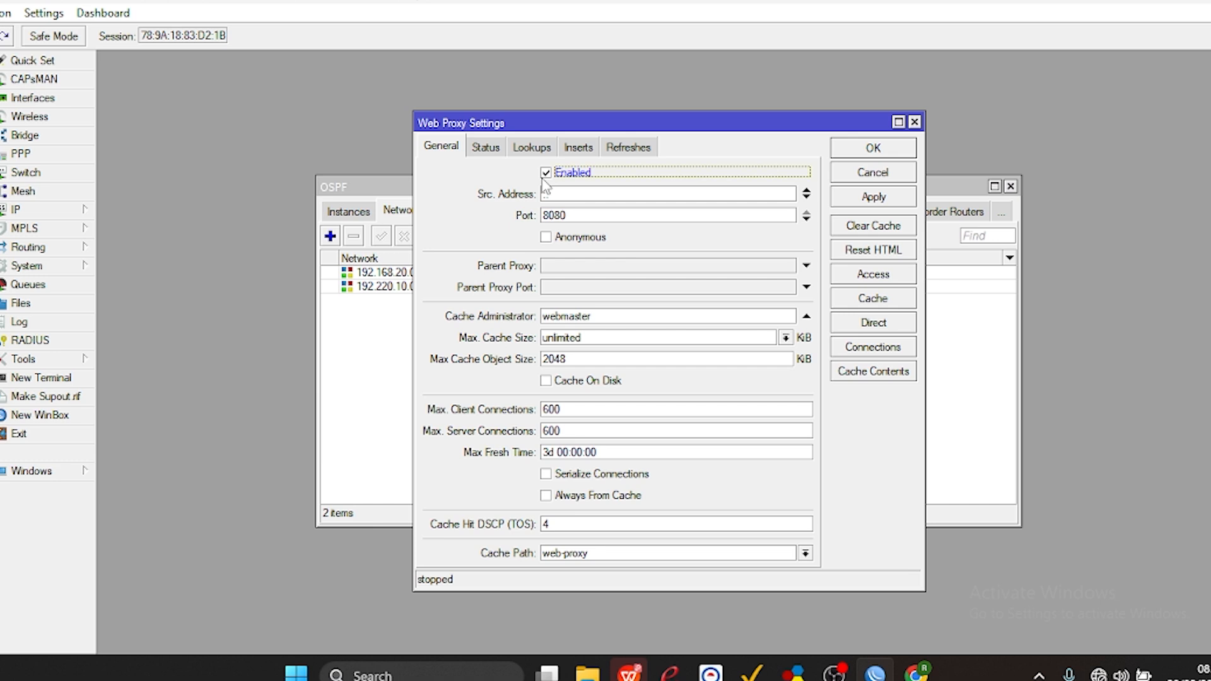
{"action": "double_click", "coordinate": [570, 216]}
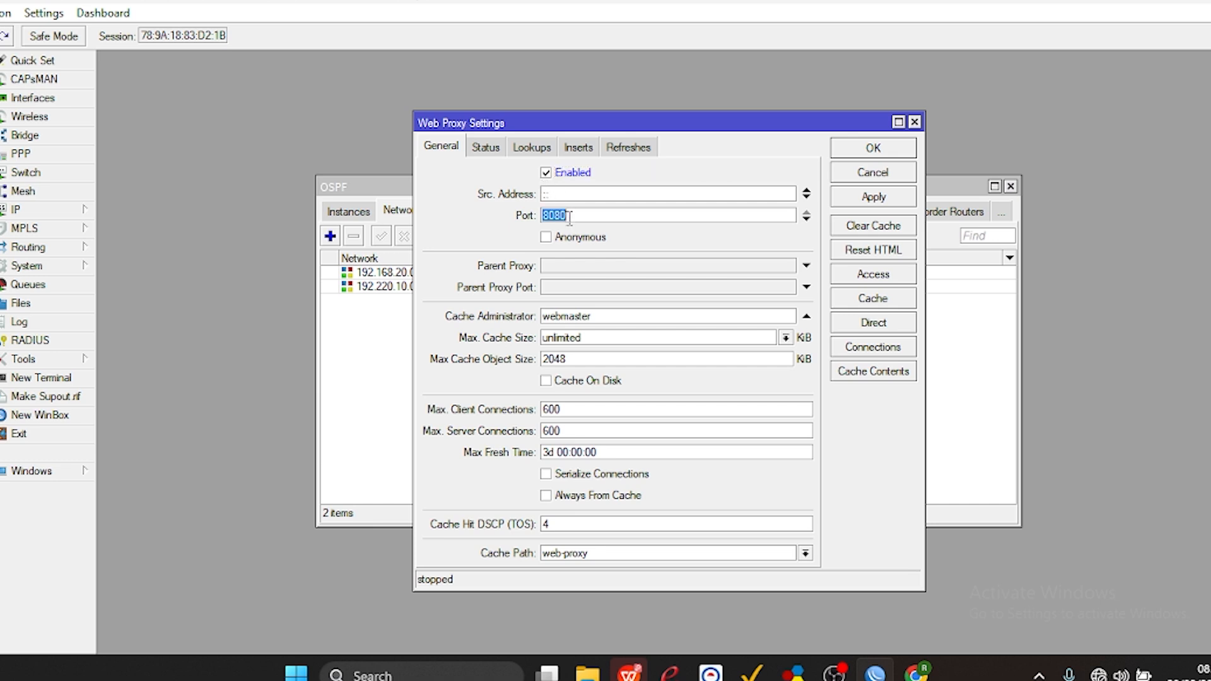
{"action": "key", "text": "BackSpace"}
Highlight the proxy server requirements from Port proxy to Bloking Site in the task sheet PDF, and return to the router settings.
{"action": "left_click", "coordinate": [629, 672]}
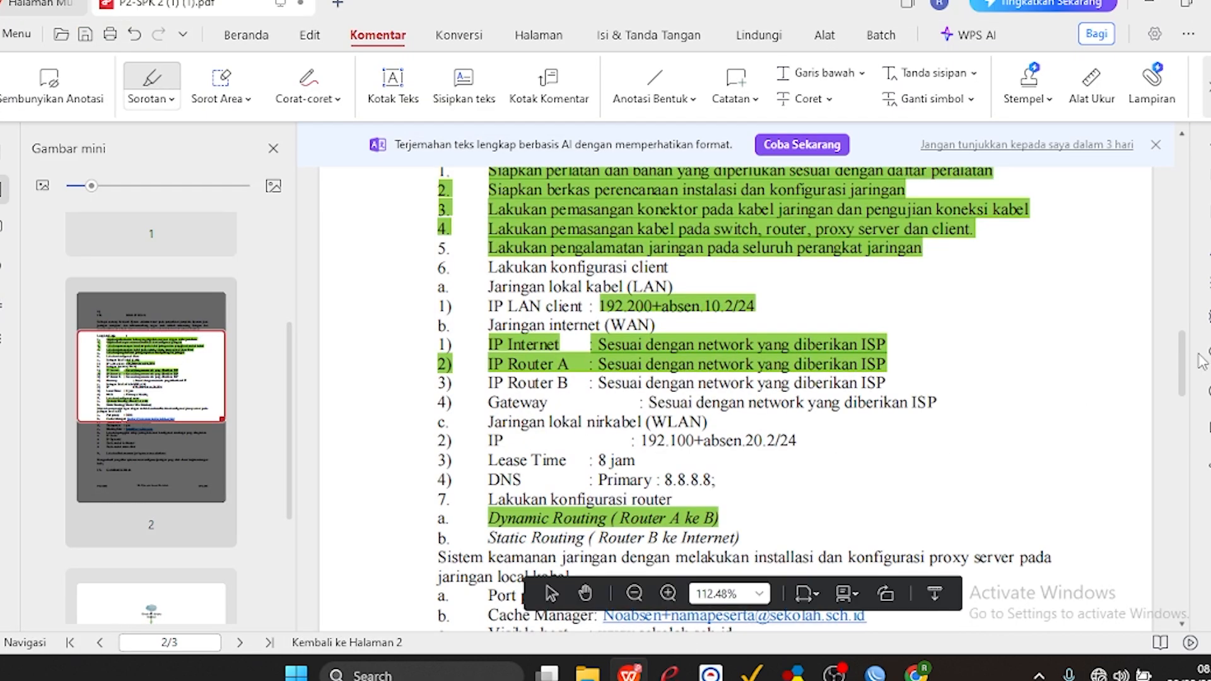
{"action": "scroll", "coordinate": [1191, 362], "scroll_direction": "down", "scroll_amount": 5}
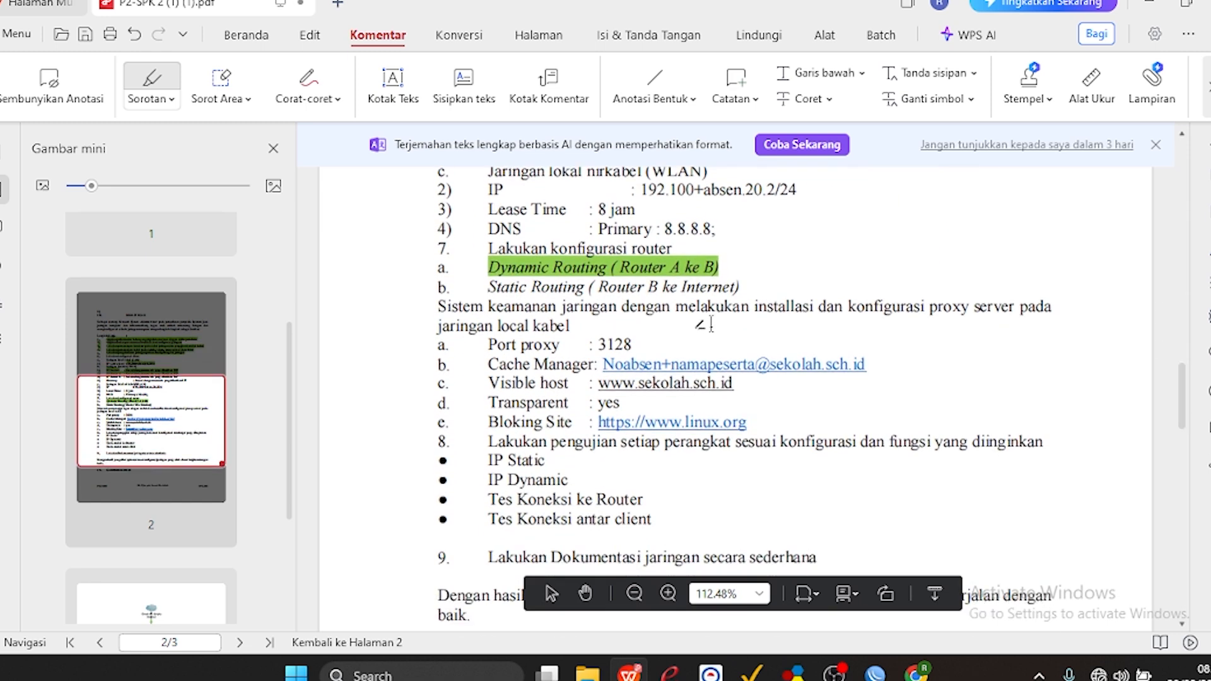
{"action": "mouse_move", "coordinate": [633, 343]}
{"action": "left_mouse_down"}
{"action": "mouse_move", "coordinate": [488, 334]}
{"action": "mouse_move", "coordinate": [518, 377]}
{"action": "mouse_move", "coordinate": [639, 471]}
{"action": "mouse_move", "coordinate": [659, 449]}
{"action": "mouse_move", "coordinate": [760, 409]}
{"action": "left_mouse_up"}
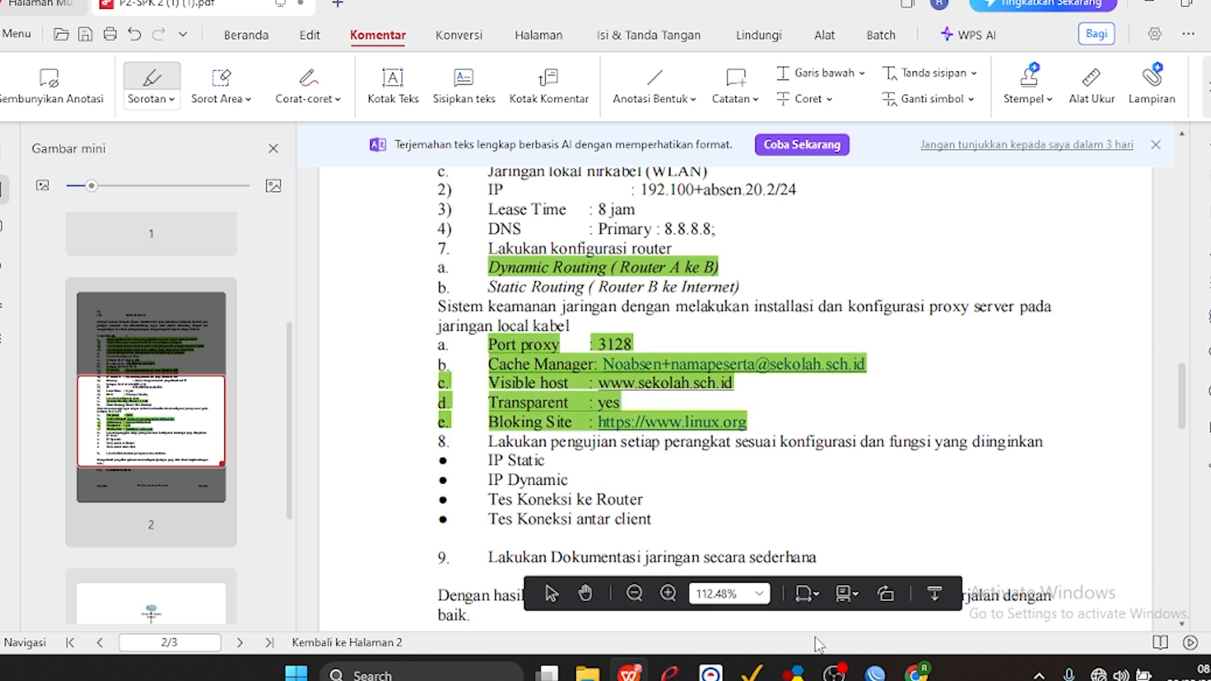
{"action": "left_click", "coordinate": [1149, 2]}
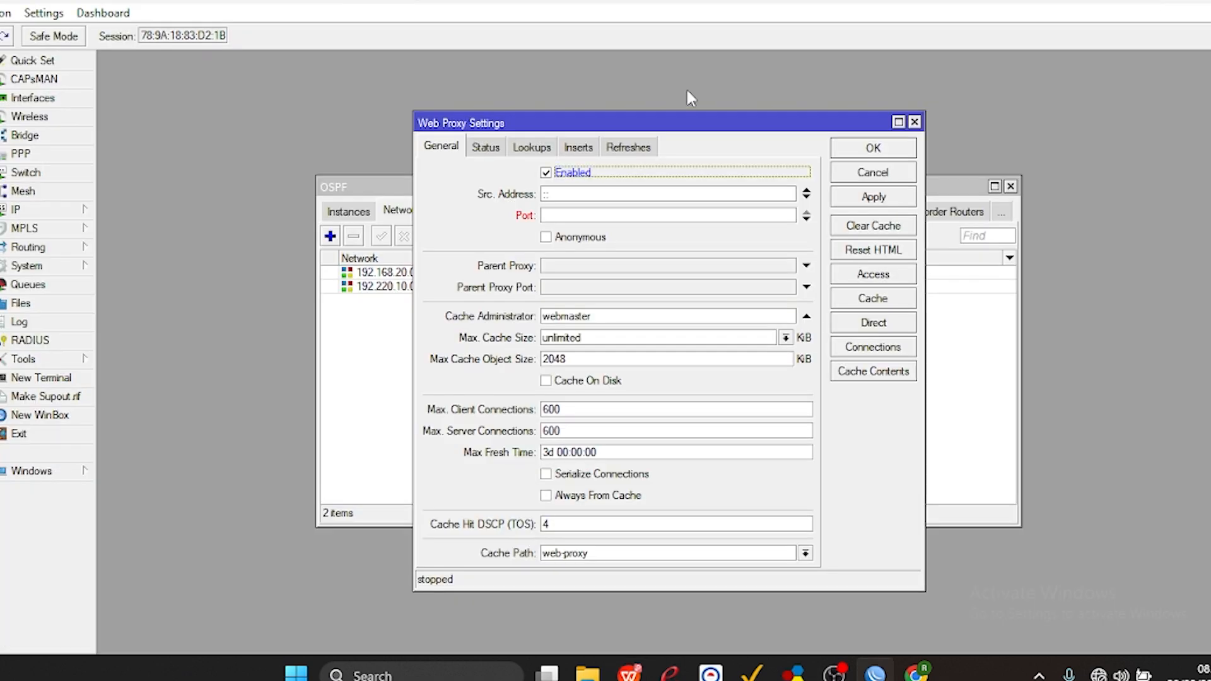
Set the web proxy port to 3128 and enable Cache On Disk.
{"action": "left_click", "coordinate": [596, 218]}
{"action": "type", "text": "3128"}
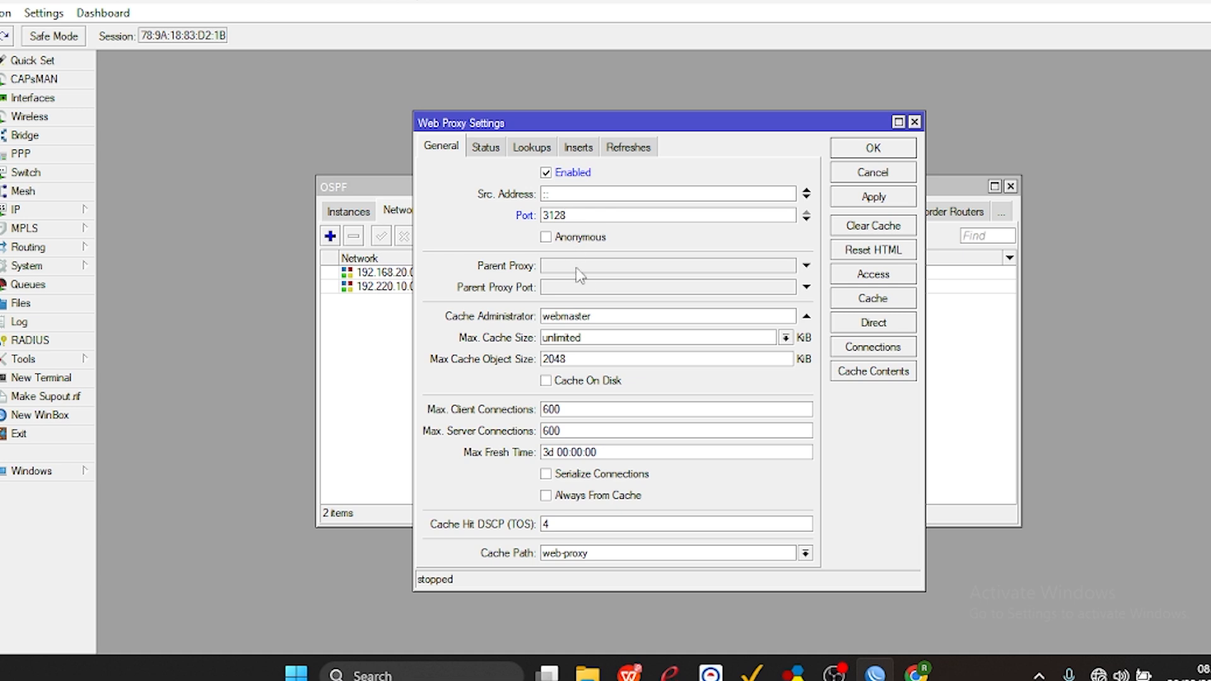
{"action": "left_click", "coordinate": [546, 382]}
Replace the cache administrator with the participant's e-mail address, checking the task sheet for its format, and apply the web proxy settings.
{"action": "double_click", "coordinate": [607, 315]}
{"action": "key", "text": "BackSpace"}
{"action": "left_click", "coordinate": [637, 674]}
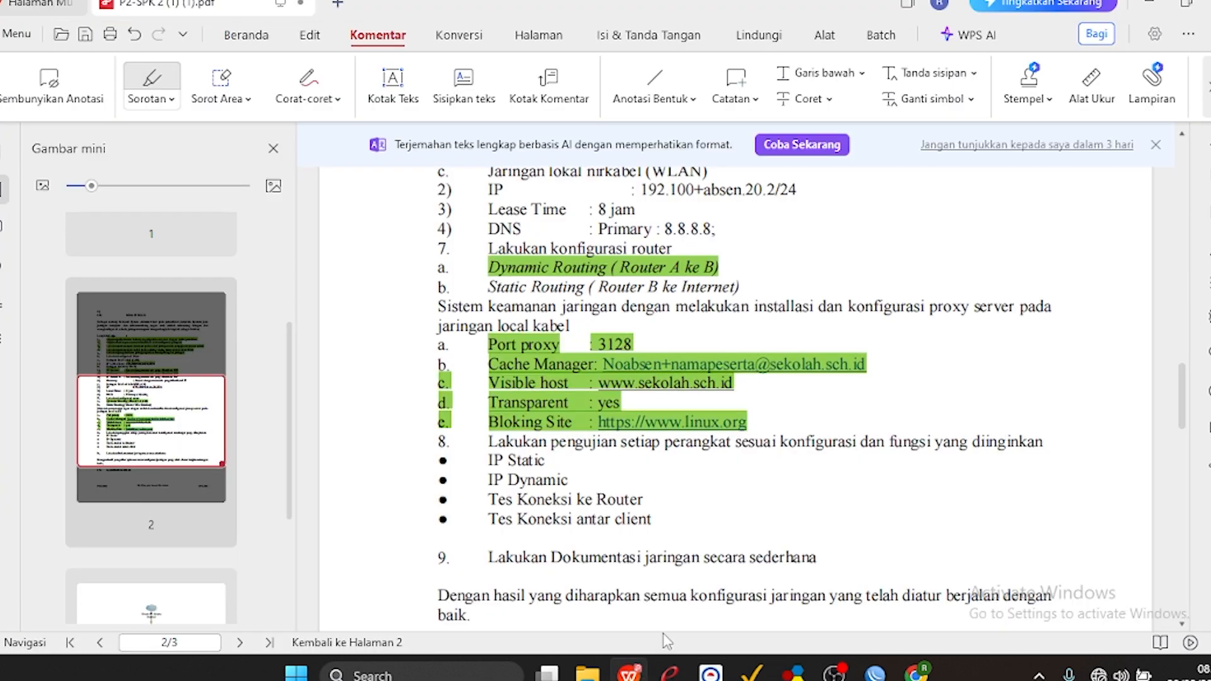
{"action": "left_click", "coordinate": [1147, 7]}
{"action": "left_click", "coordinate": [588, 314]}
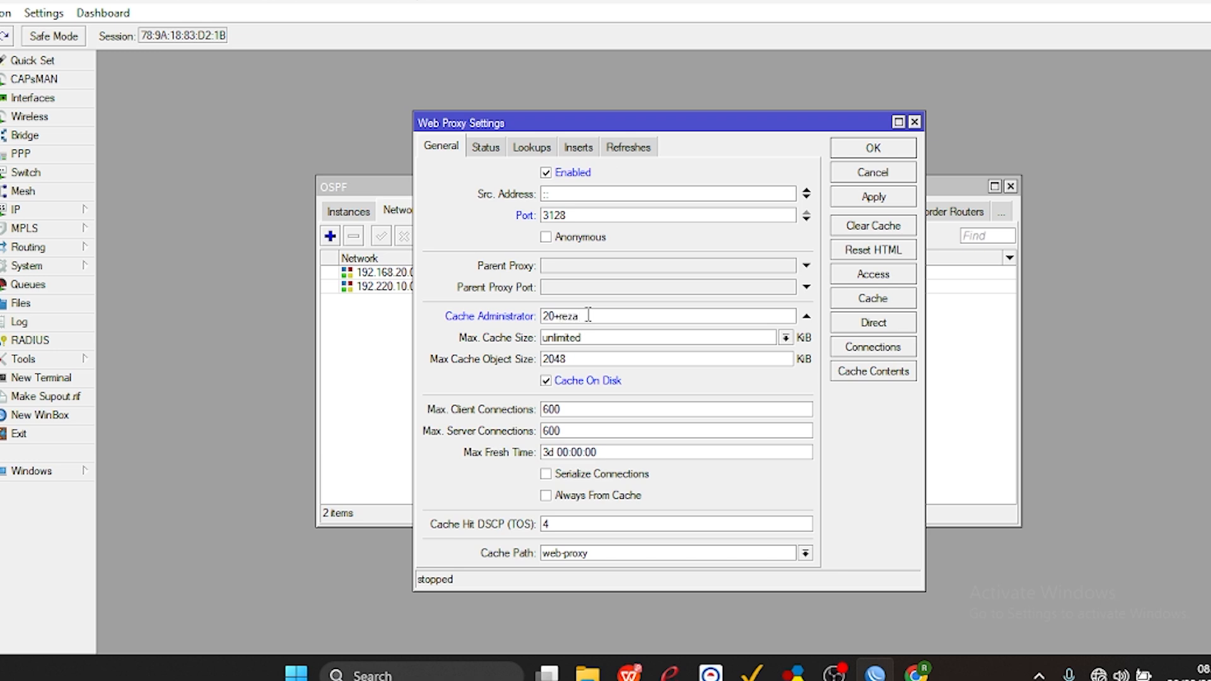
{"action": "left_click_drag", "start_coordinate": [678, 315], "coordinate": [594, 316]}
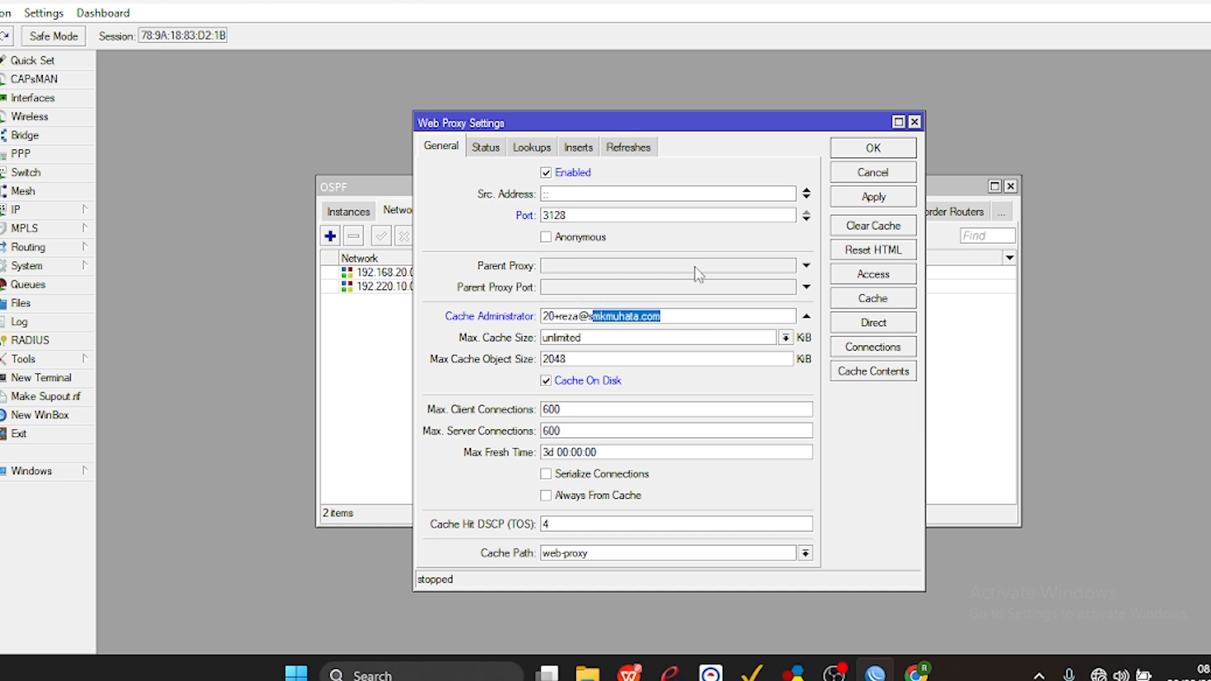
{"action": "left_click", "coordinate": [865, 197]}
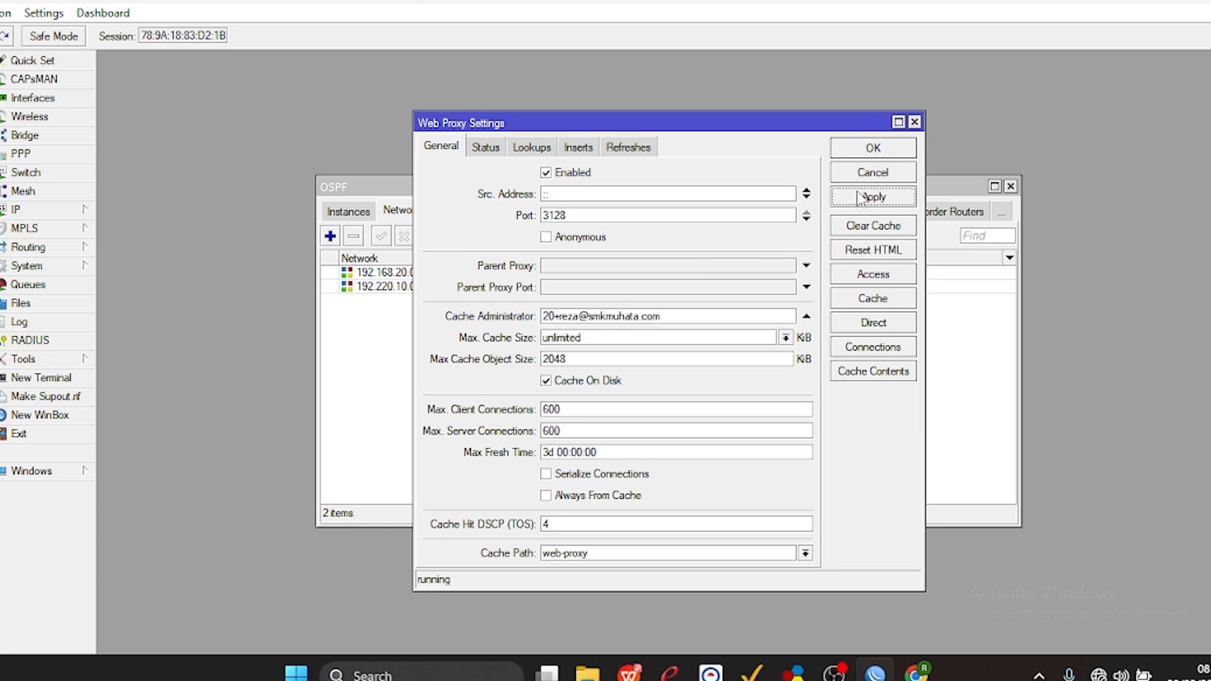
Add a web proxy access rule with action deny for the destination host *linux.org, and close the access list.
{"action": "left_click", "coordinate": [836, 275]}
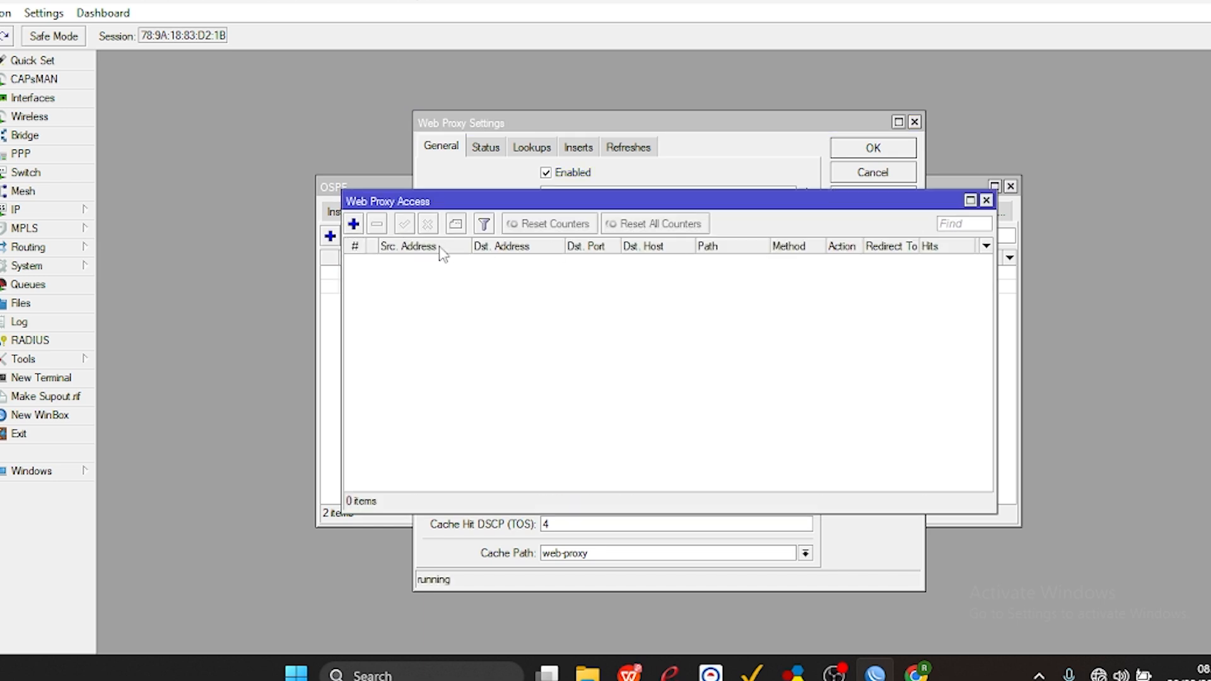
{"action": "left_click", "coordinate": [354, 226]}
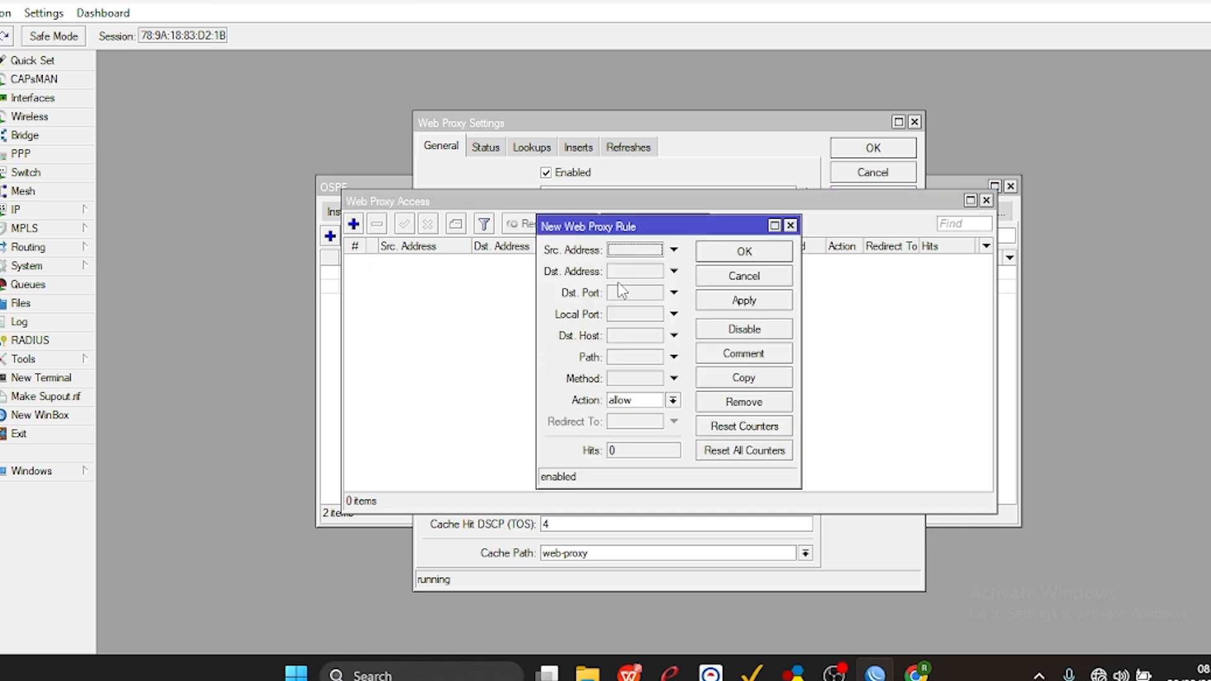
{"action": "left_click", "coordinate": [632, 336]}
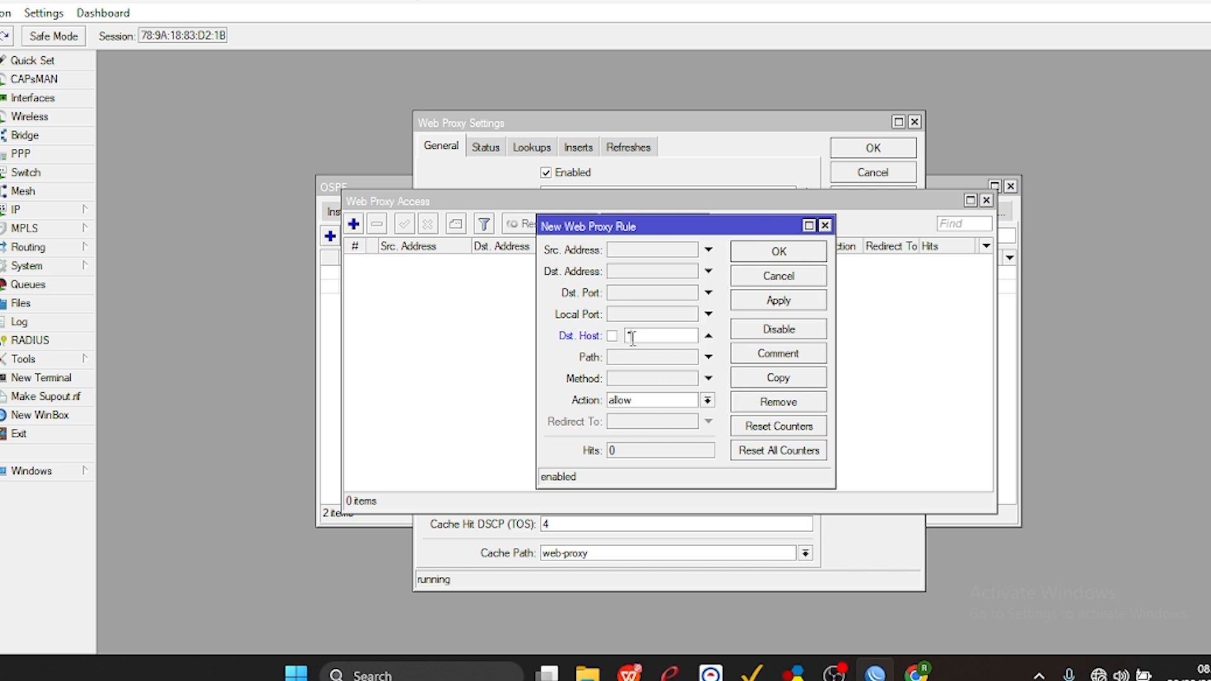
{"action": "type", "text": "linux.org"}
{"action": "left_click", "coordinate": [640, 402]}
{"action": "left_click", "coordinate": [634, 427]}
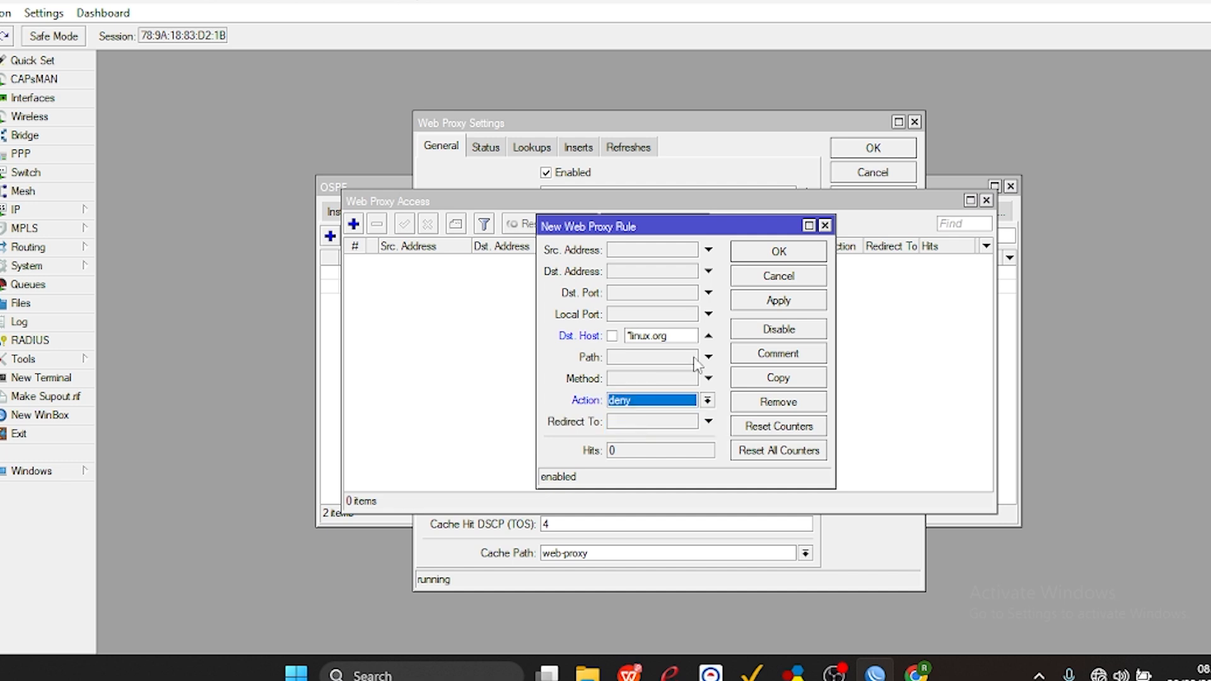
{"action": "left_click", "coordinate": [760, 308]}
{"action": "left_click", "coordinate": [766, 251]}
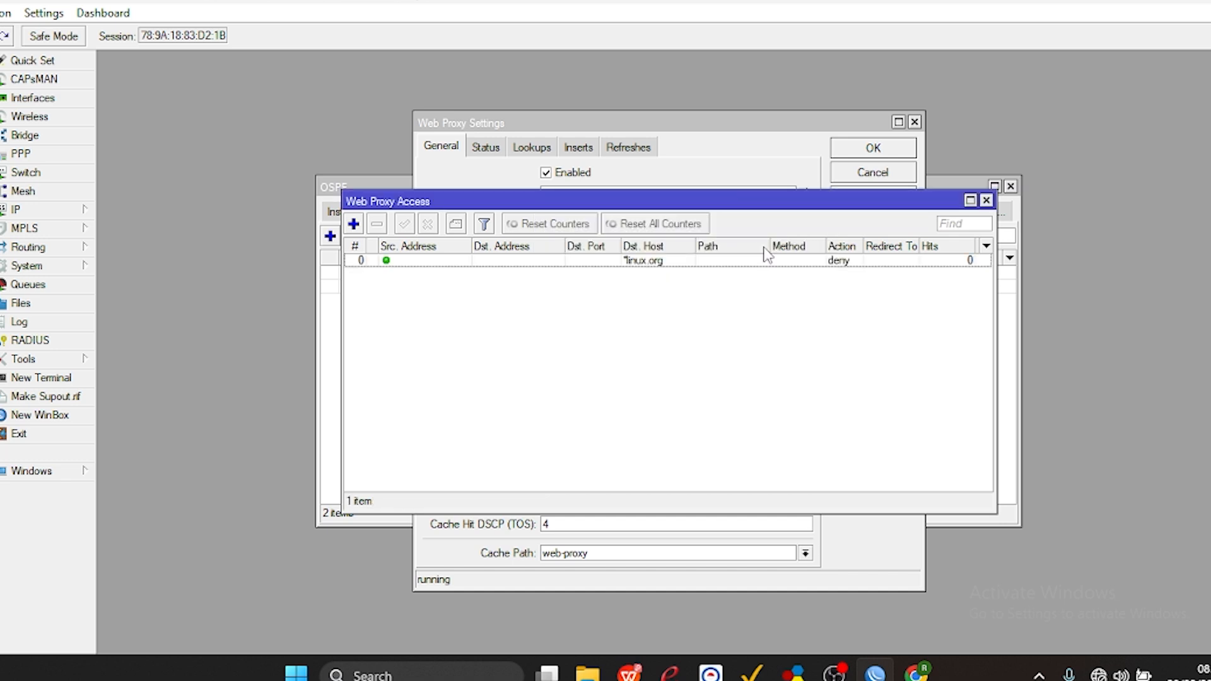
{"action": "left_click", "coordinate": [987, 200]}
Save the web proxy settings and close the OSPF list and the 192.168.20.0/24 OSPF network window.
{"action": "left_click", "coordinate": [874, 201]}
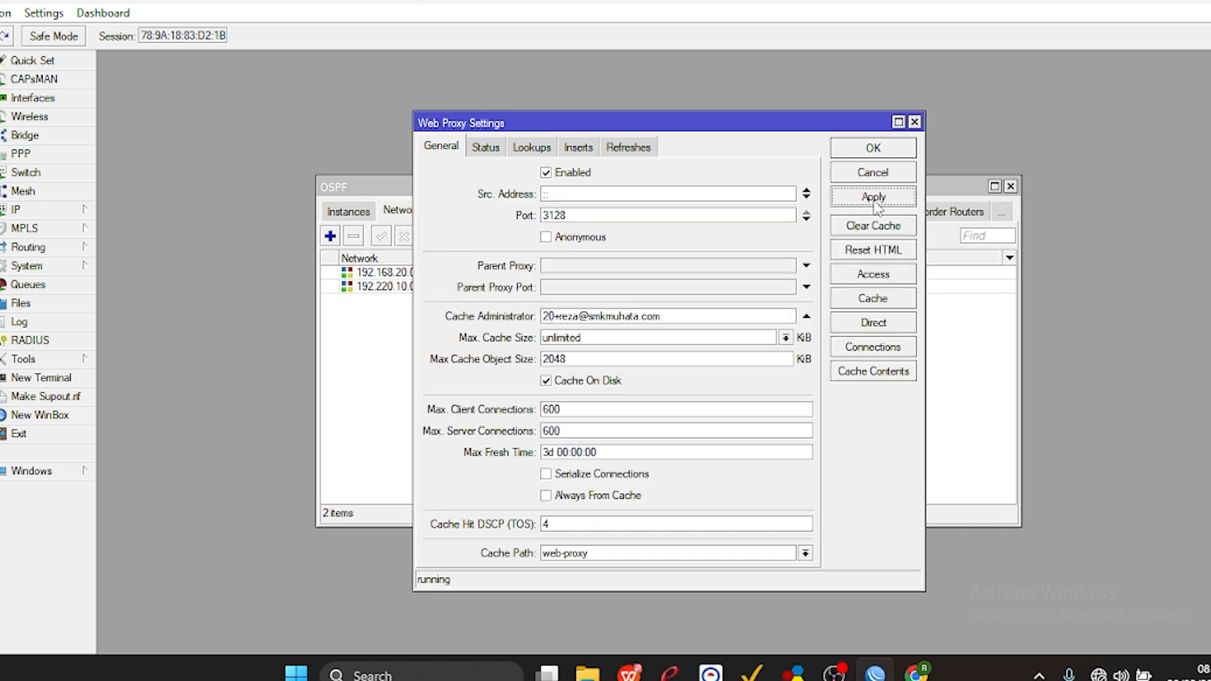
{"action": "left_click", "coordinate": [873, 151]}
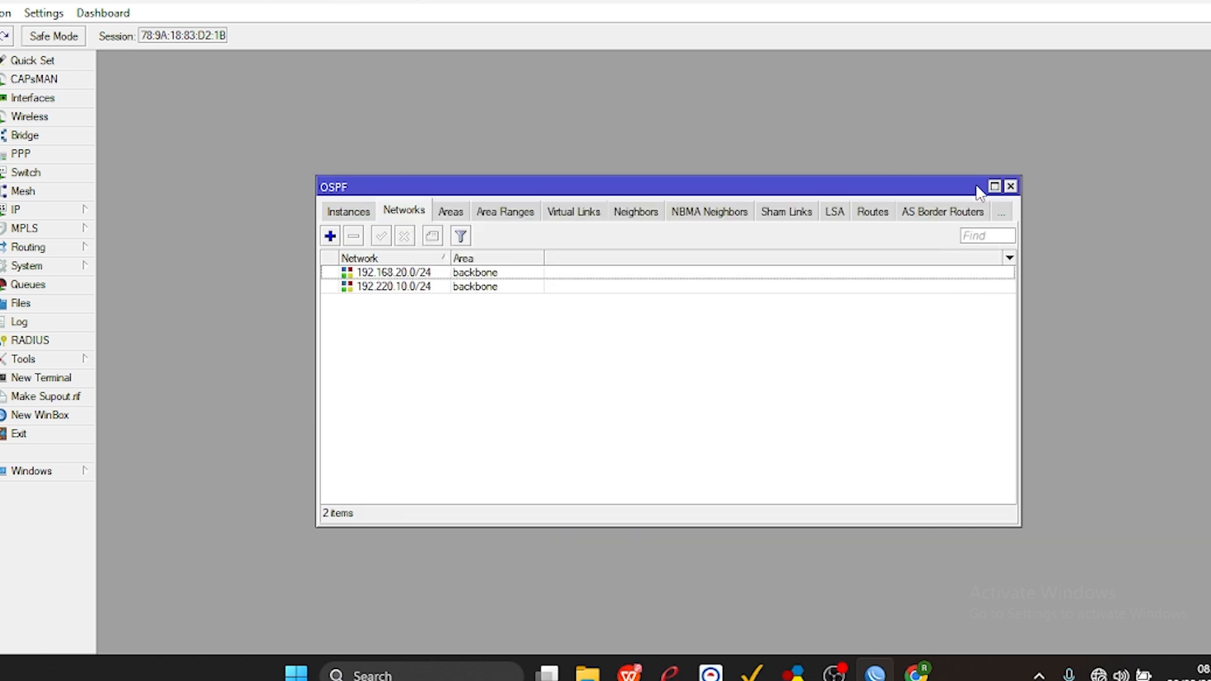
{"action": "left_click", "coordinate": [1011, 187]}
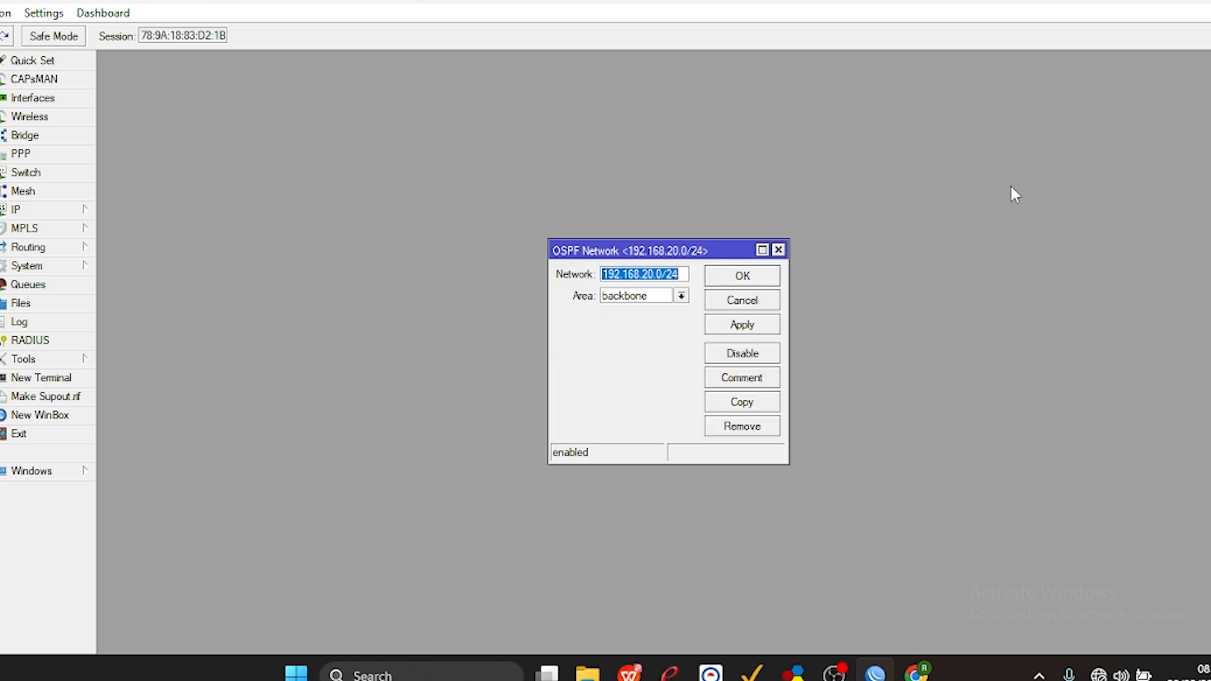
{"action": "left_click", "coordinate": [743, 277]}
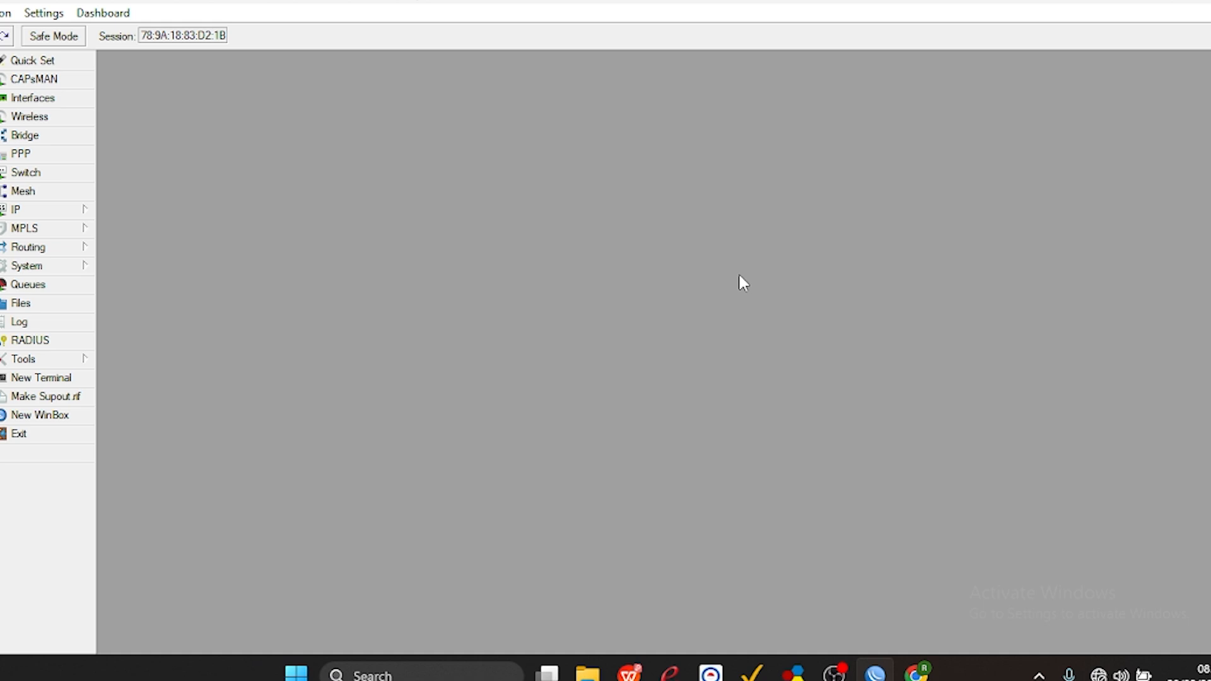
Open a new WinBox session to the unconfigured MikroTik neighbor, maximize it and dismiss the password change request.
{"action": "left_click", "coordinate": [28, 418]}
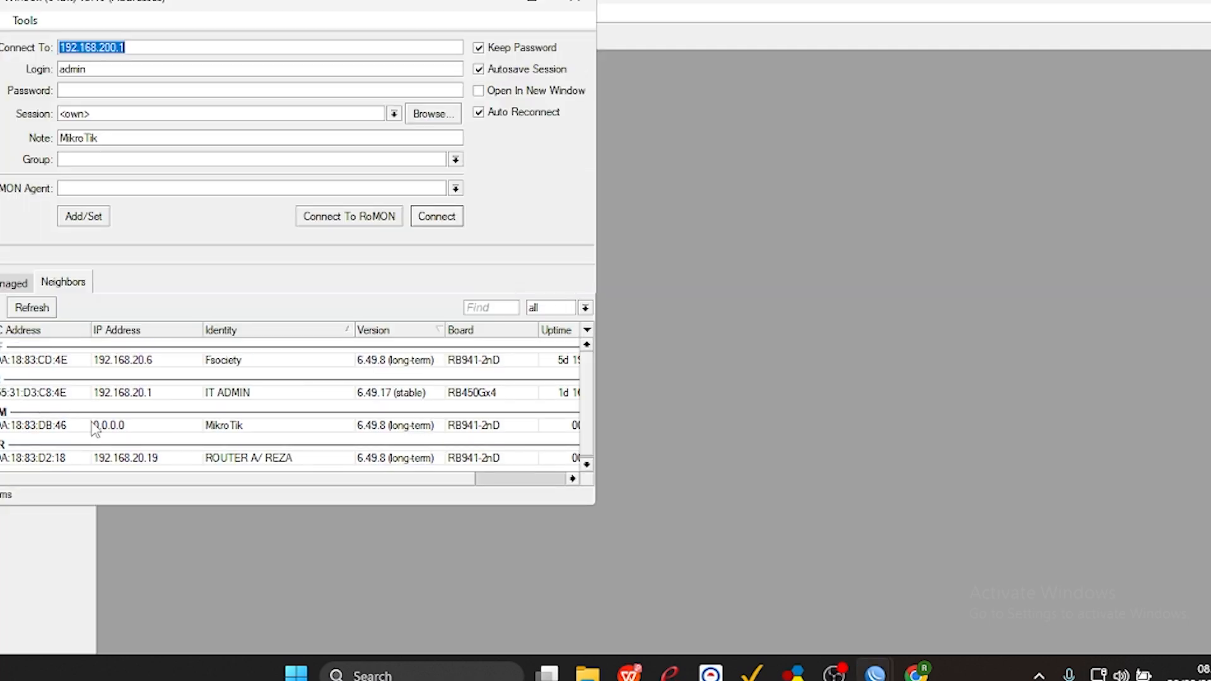
{"action": "left_click", "coordinate": [64, 430]}
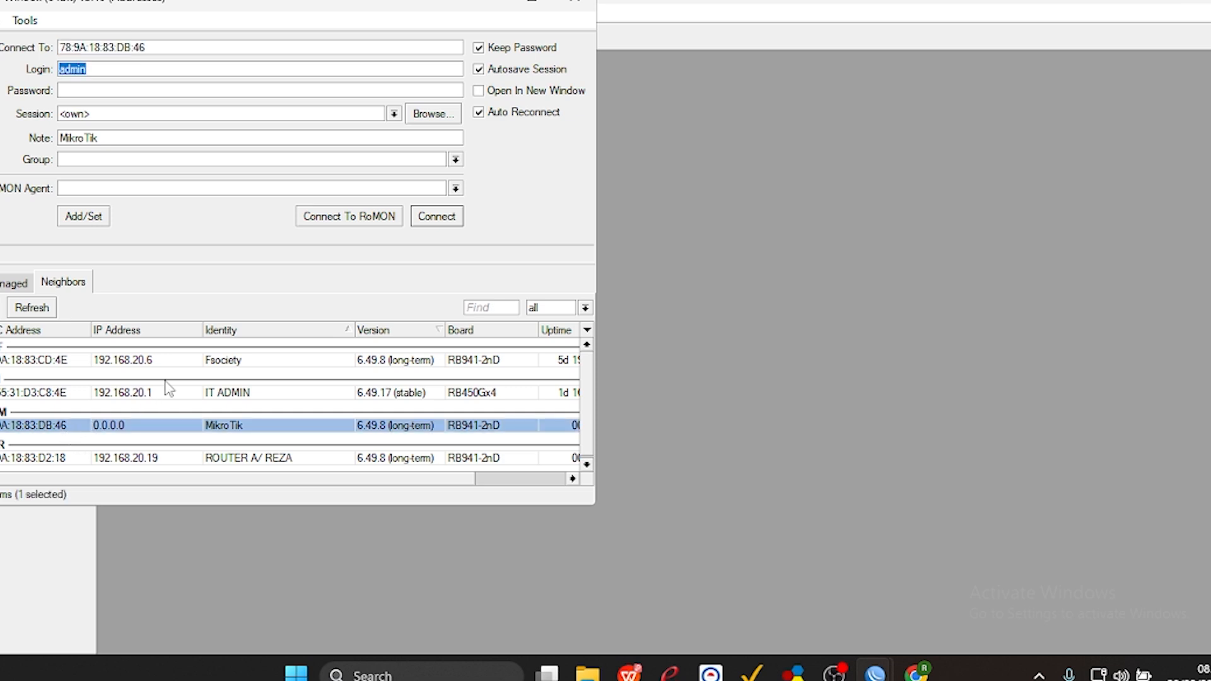
{"action": "left_click", "coordinate": [434, 218]}
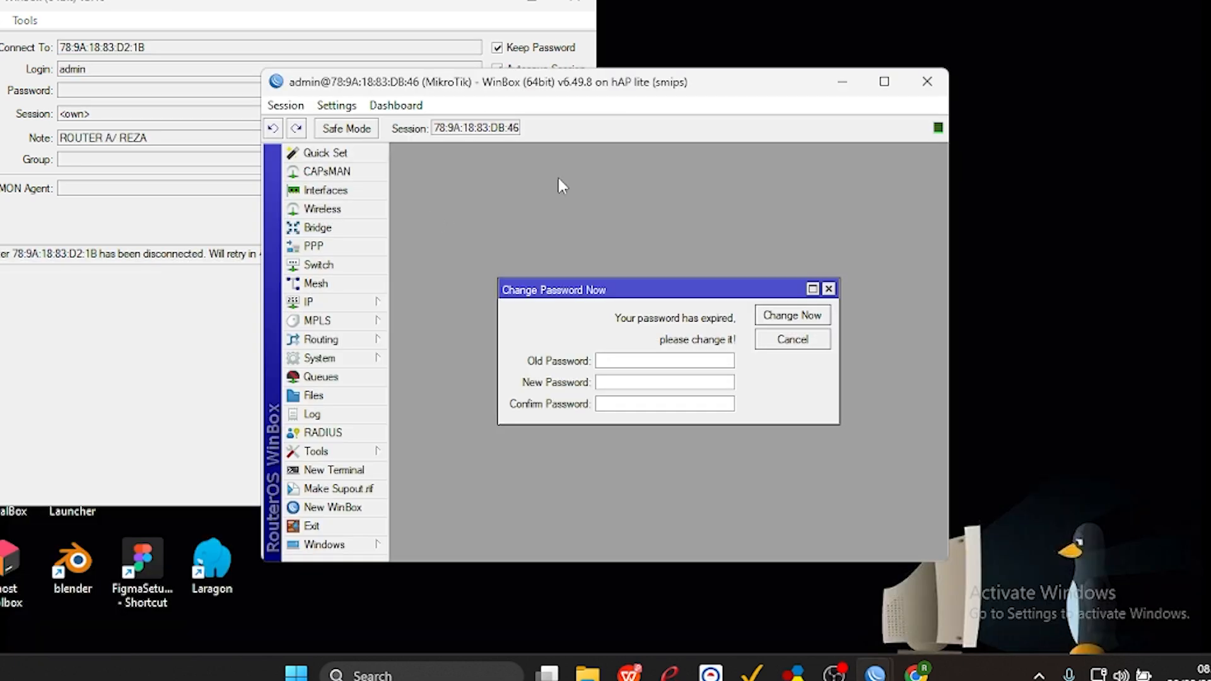
{"action": "left_click", "coordinate": [884, 81]}
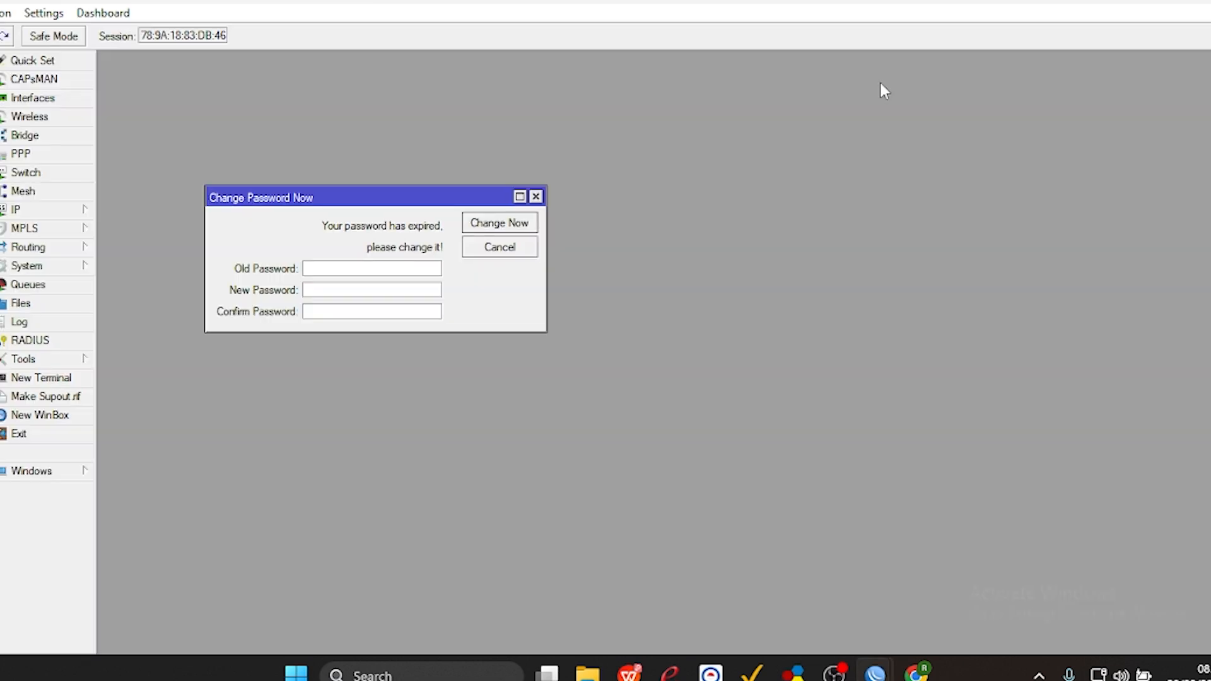
{"action": "left_click", "coordinate": [537, 197]}
Set the router's system identity to ROUTER B followed by a slash and the owner's name.
{"action": "left_click", "coordinate": [40, 268]}
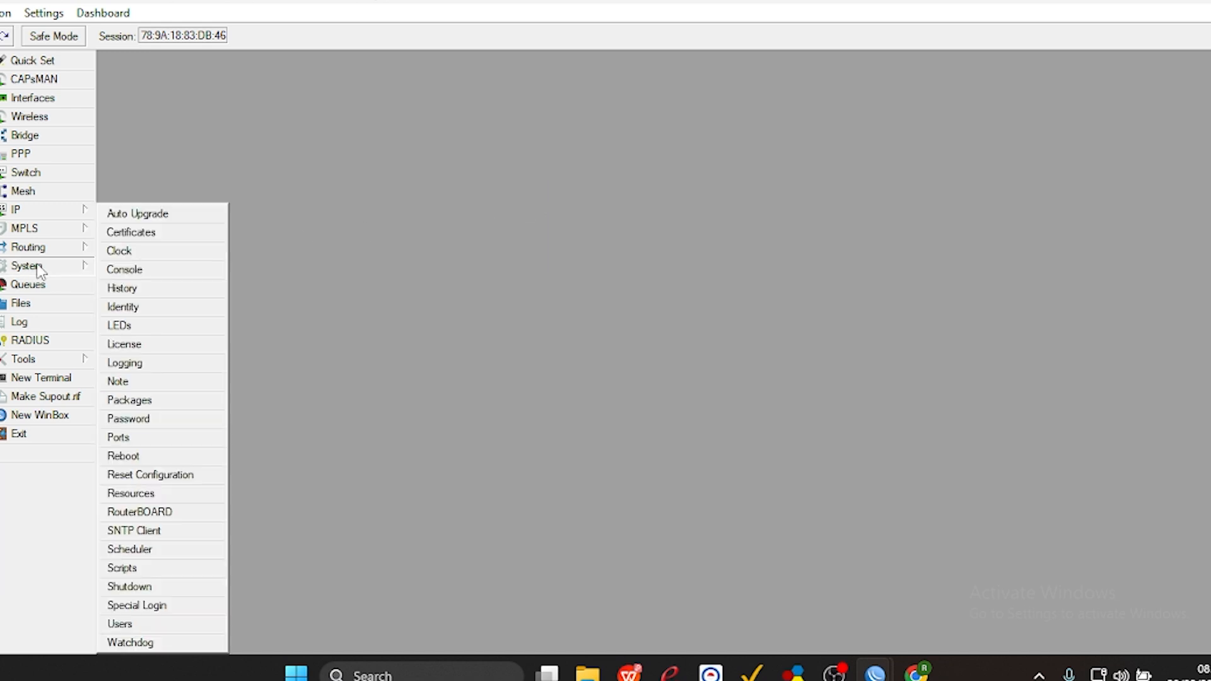
{"action": "left_click", "coordinate": [130, 306]}
{"action": "key", "text": "BackSpace"}
{"action": "type", "text": "ROUTER"}
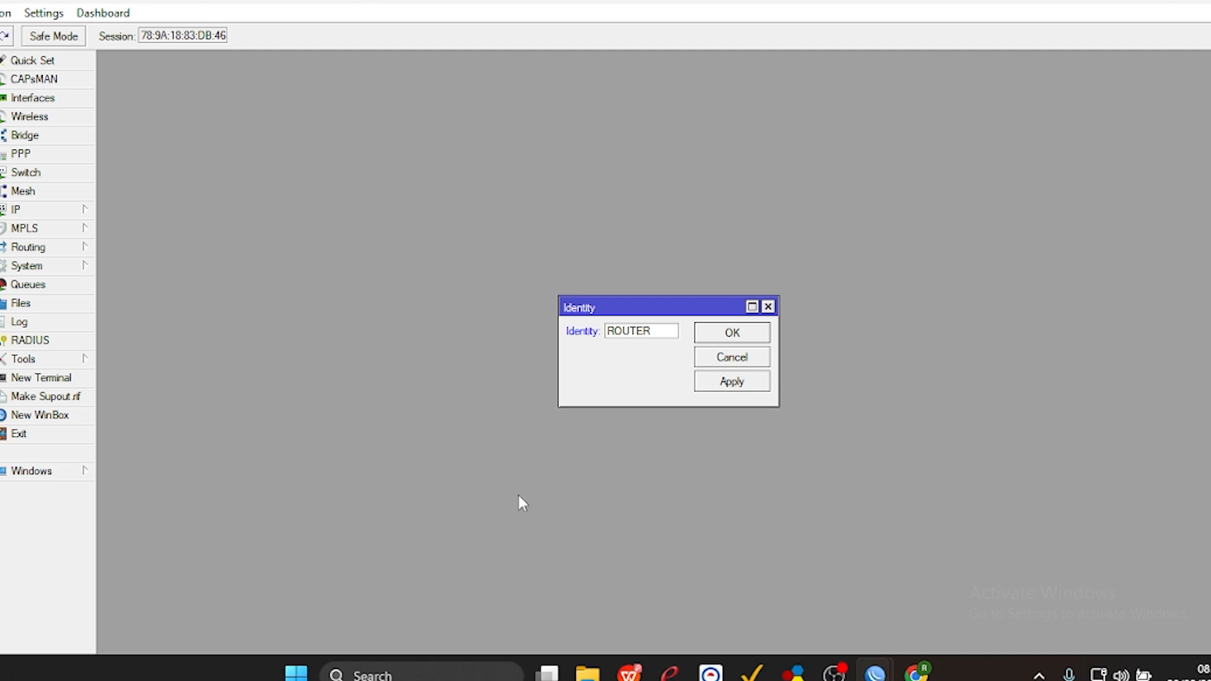
{"action": "type", "text": " B/REZA"}
{"action": "left_click", "coordinate": [725, 382]}
{"action": "left_click", "coordinate": [732, 333]}
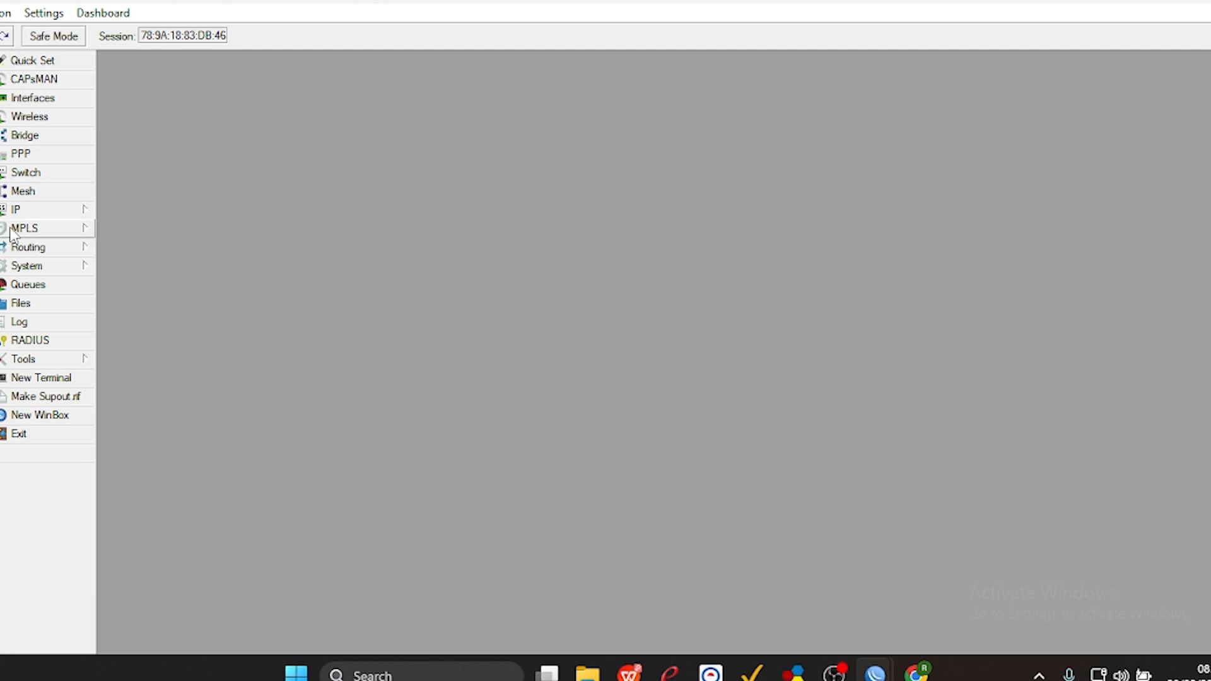
Add the IP address 192.120.20.2/24 on the wlan1 interface and apply it.
{"action": "left_click", "coordinate": [21, 213]}
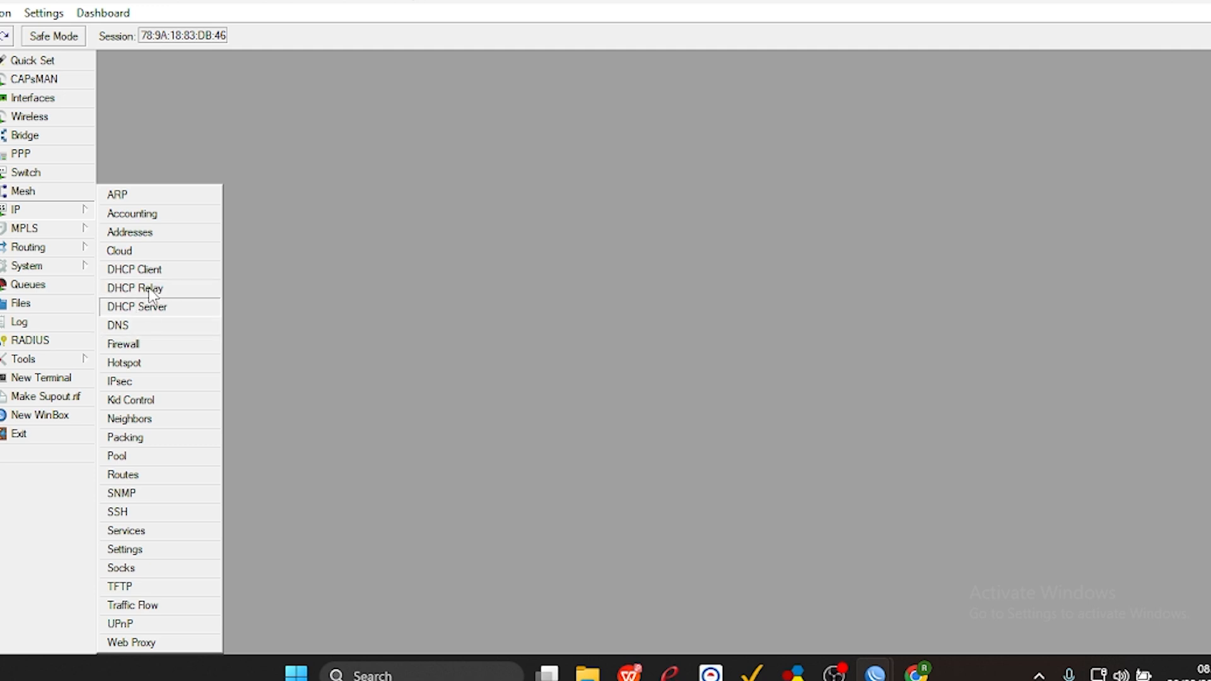
{"action": "left_click", "coordinate": [150, 232]}
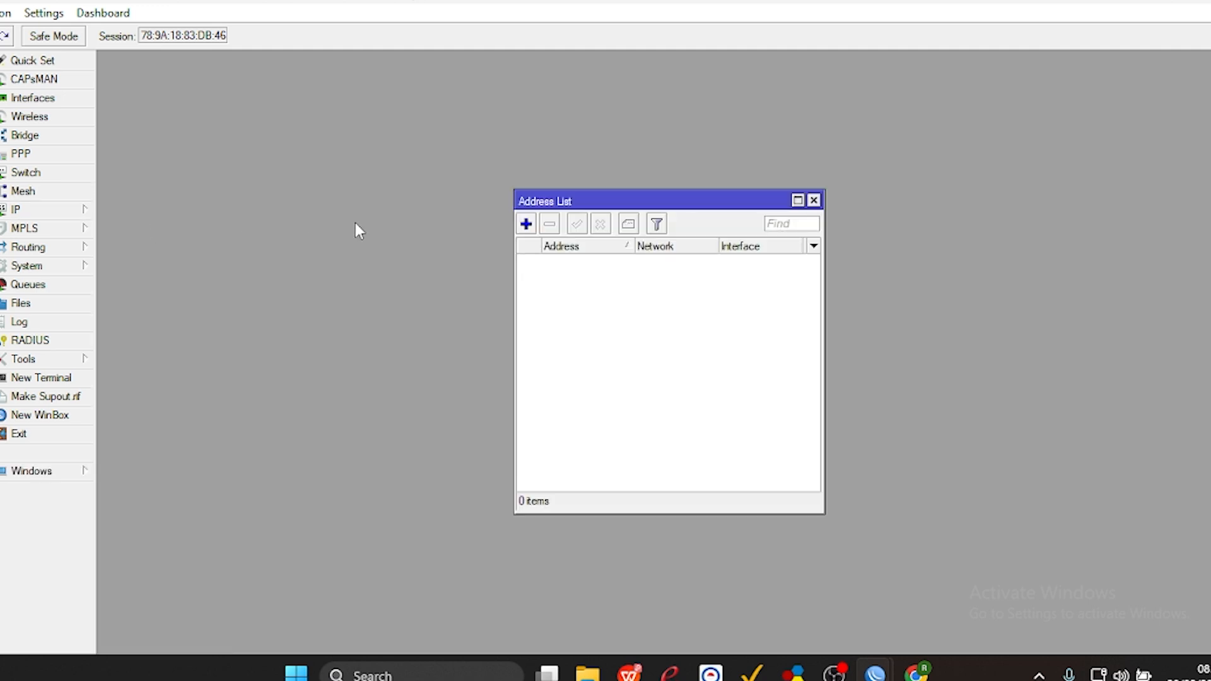
{"action": "left_click", "coordinate": [526, 224]}
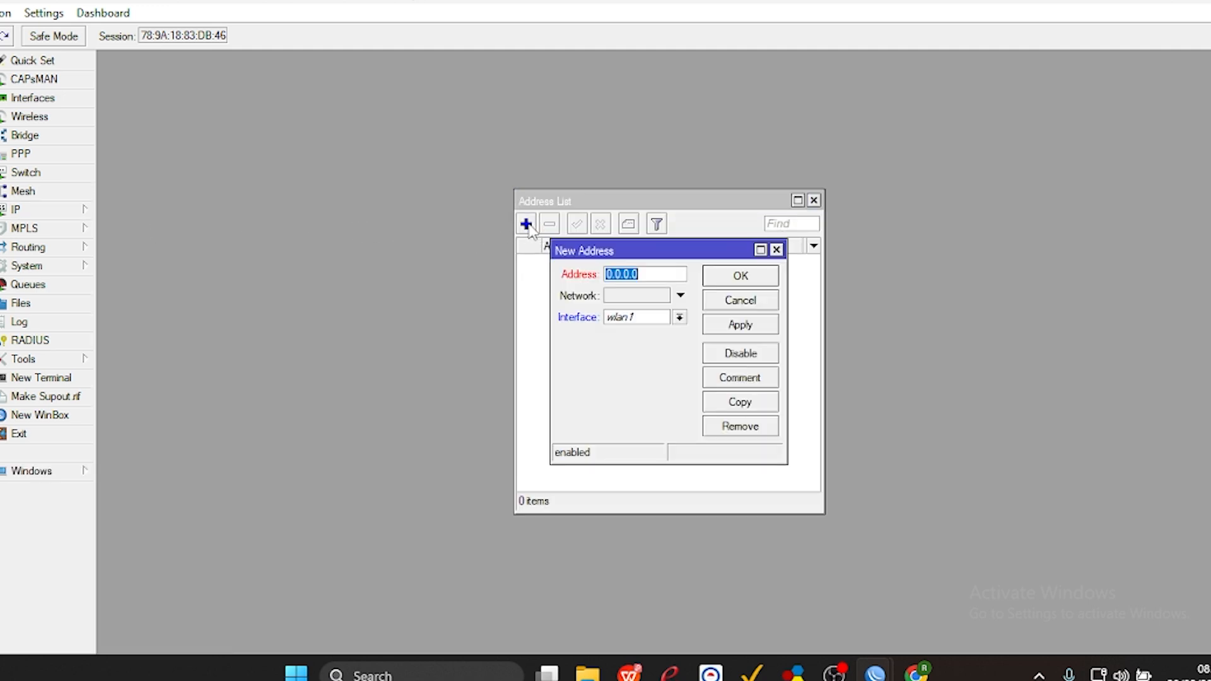
{"action": "key", "text": "BackSpace"}
{"action": "type", "text": "192.120.20.1"}
{"action": "key", "text": "BackSpace"}
{"action": "type", "text": "2/24"}
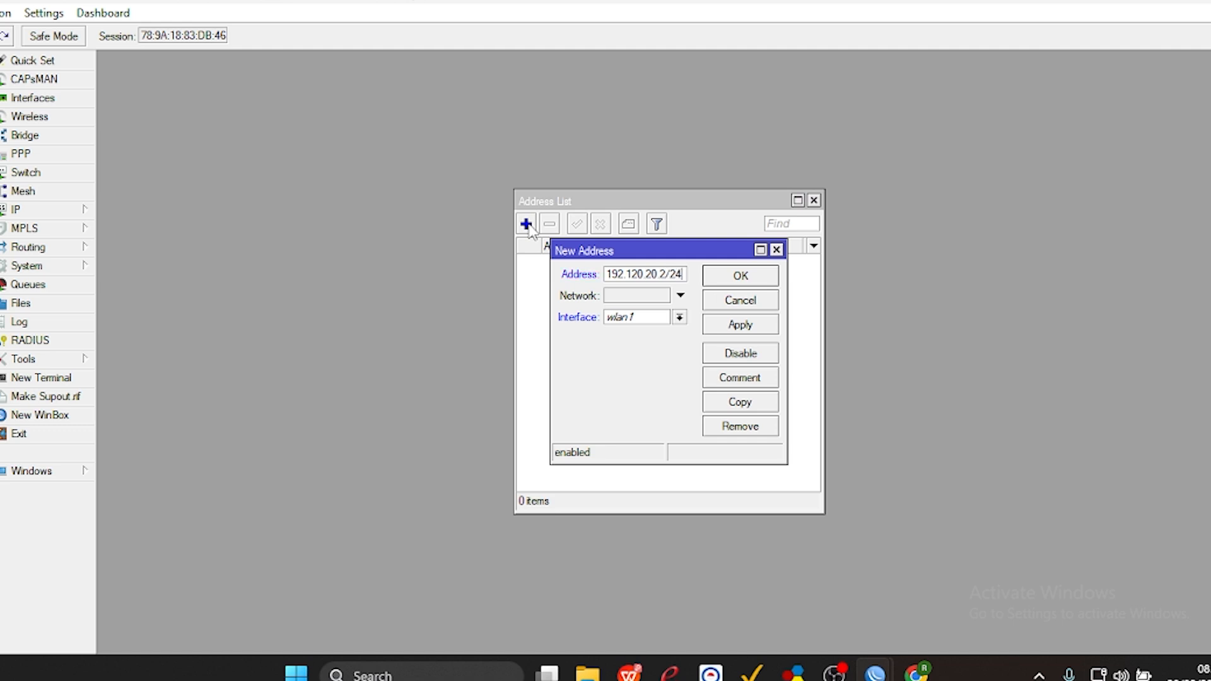
{"action": "left_click", "coordinate": [623, 319]}
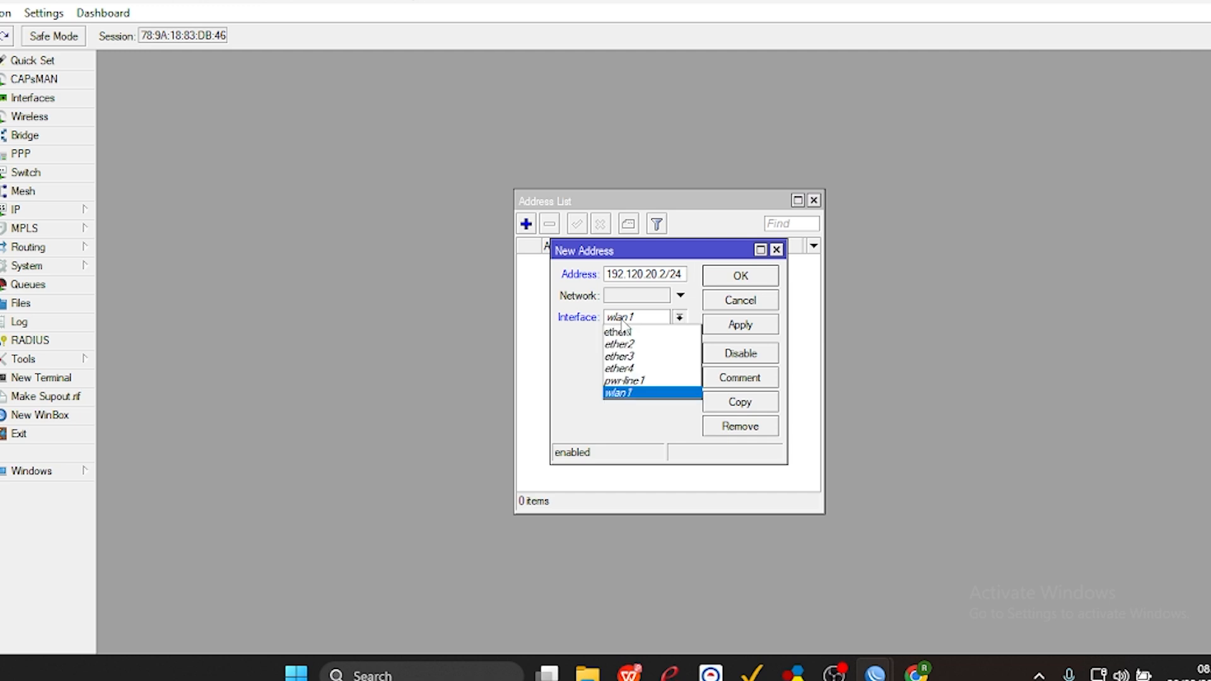
{"action": "left_click", "coordinate": [621, 393]}
{"action": "left_click", "coordinate": [734, 326]}
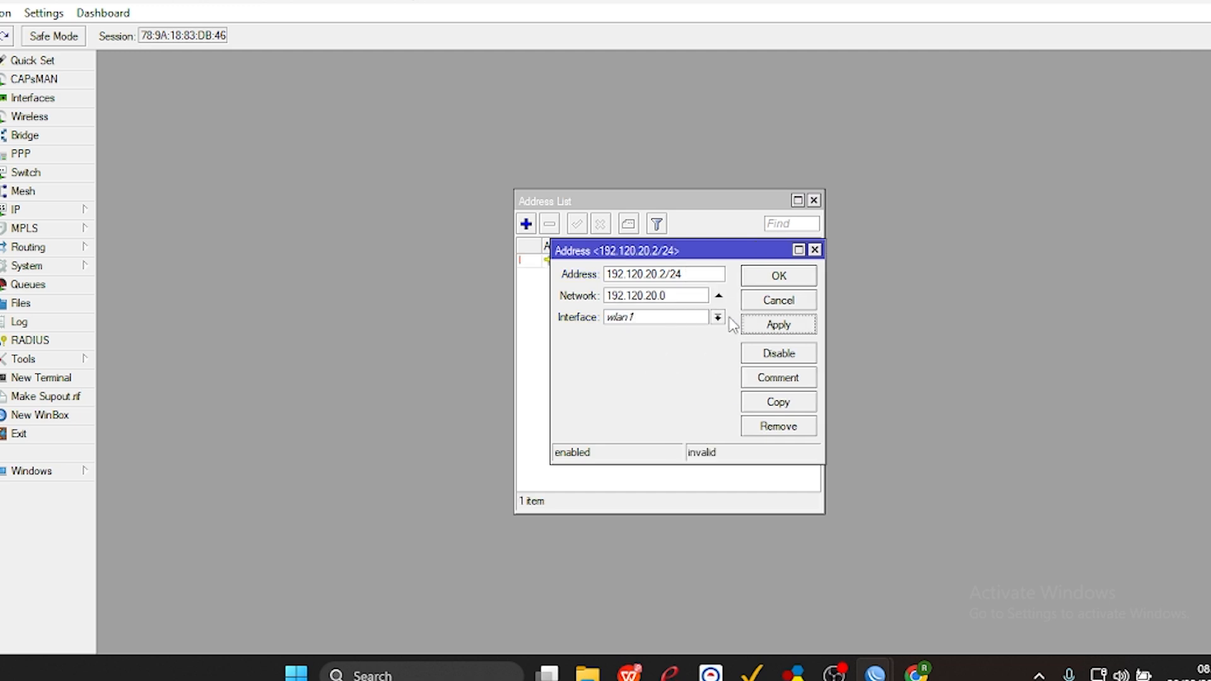
Confirm the wlan1 address and add a DHCP client on ether1 with Add Default Route set to no.
{"action": "left_click", "coordinate": [777, 276]}
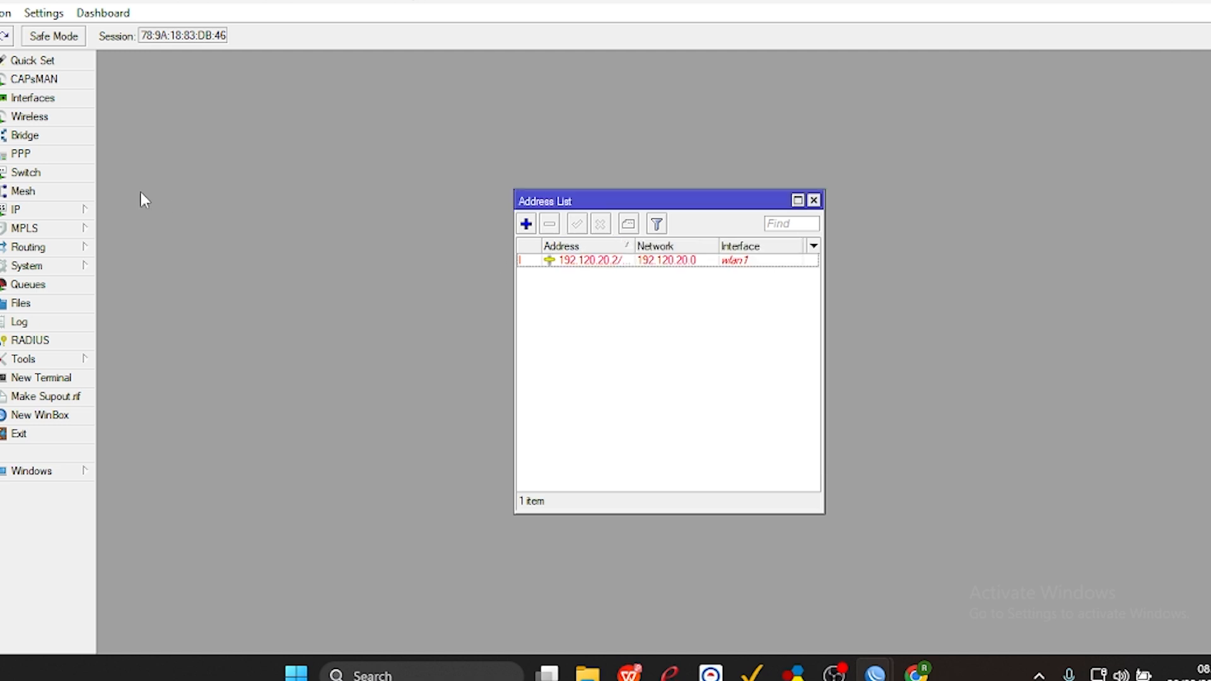
{"action": "left_click", "coordinate": [87, 213]}
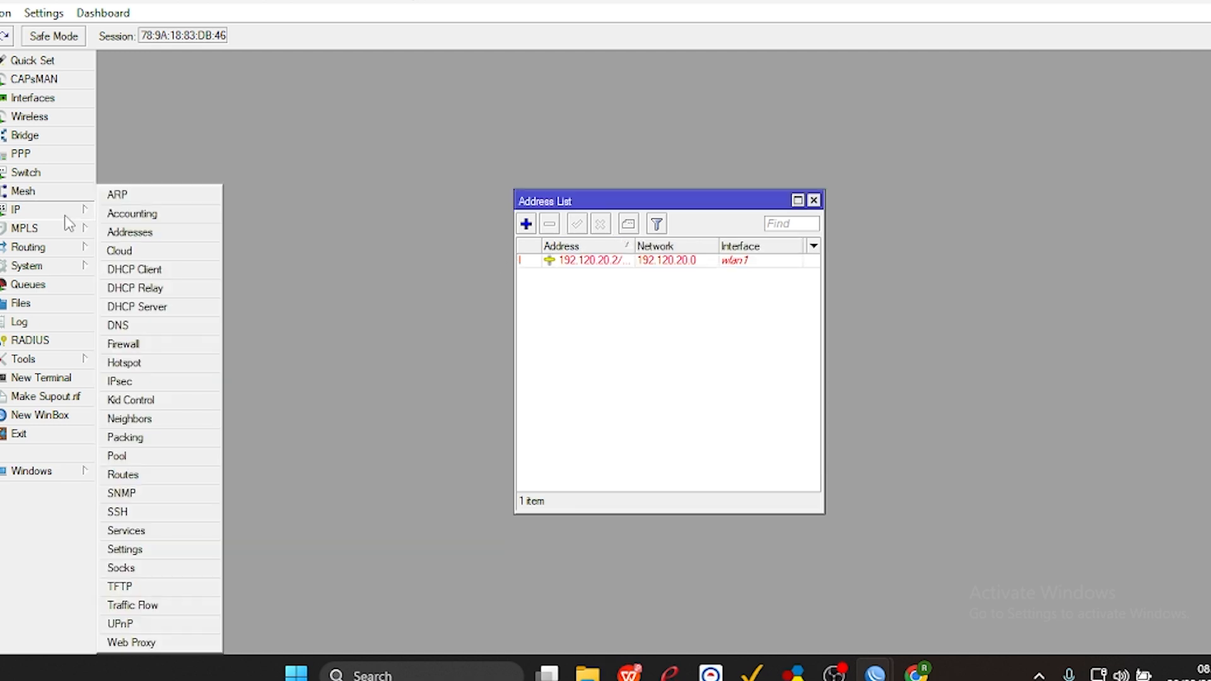
{"action": "left_click", "coordinate": [127, 271]}
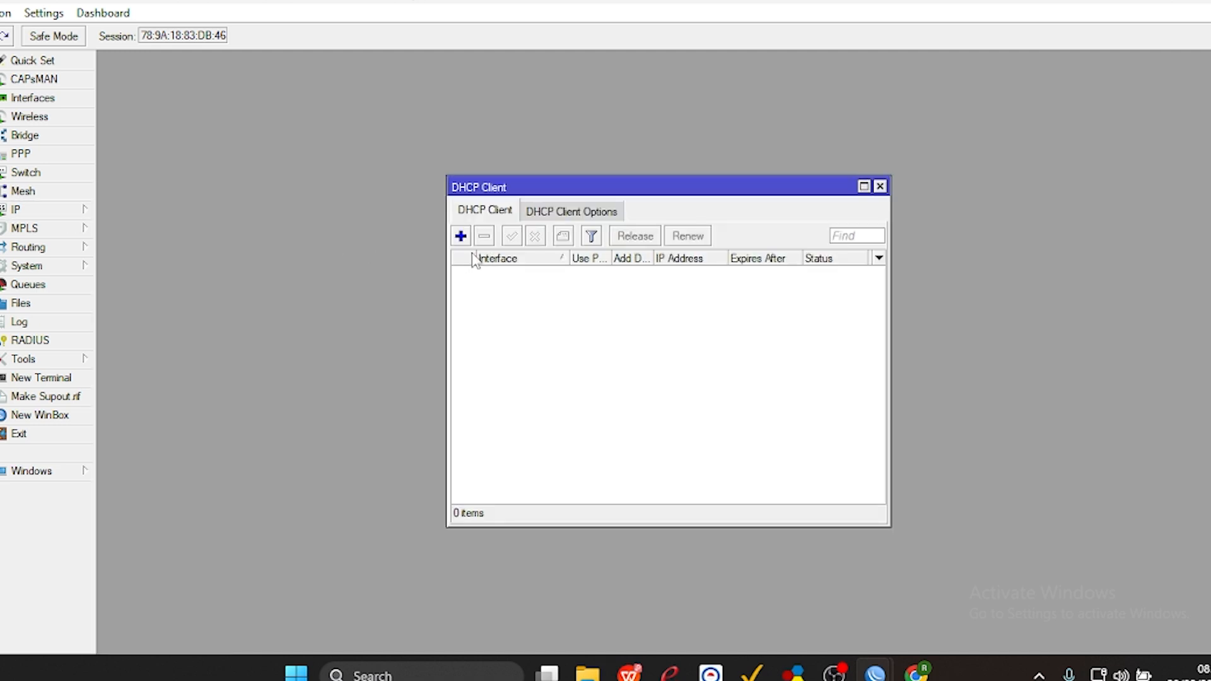
{"action": "left_click", "coordinate": [460, 236]}
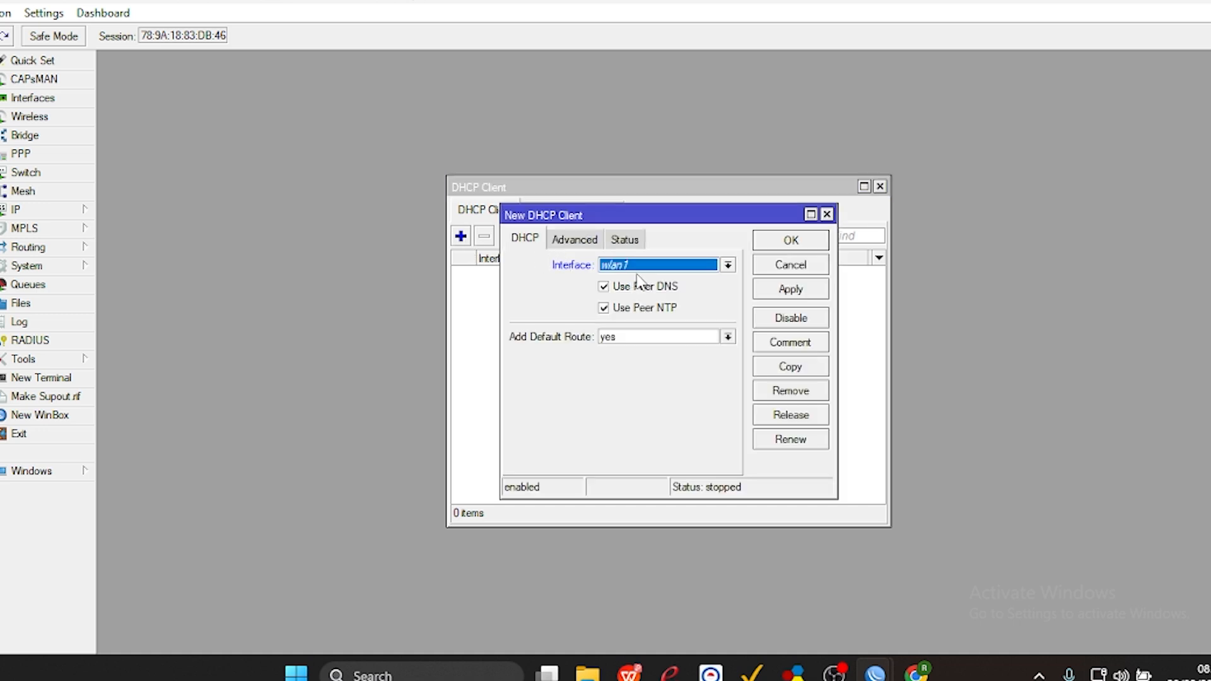
{"action": "left_click", "coordinate": [640, 267]}
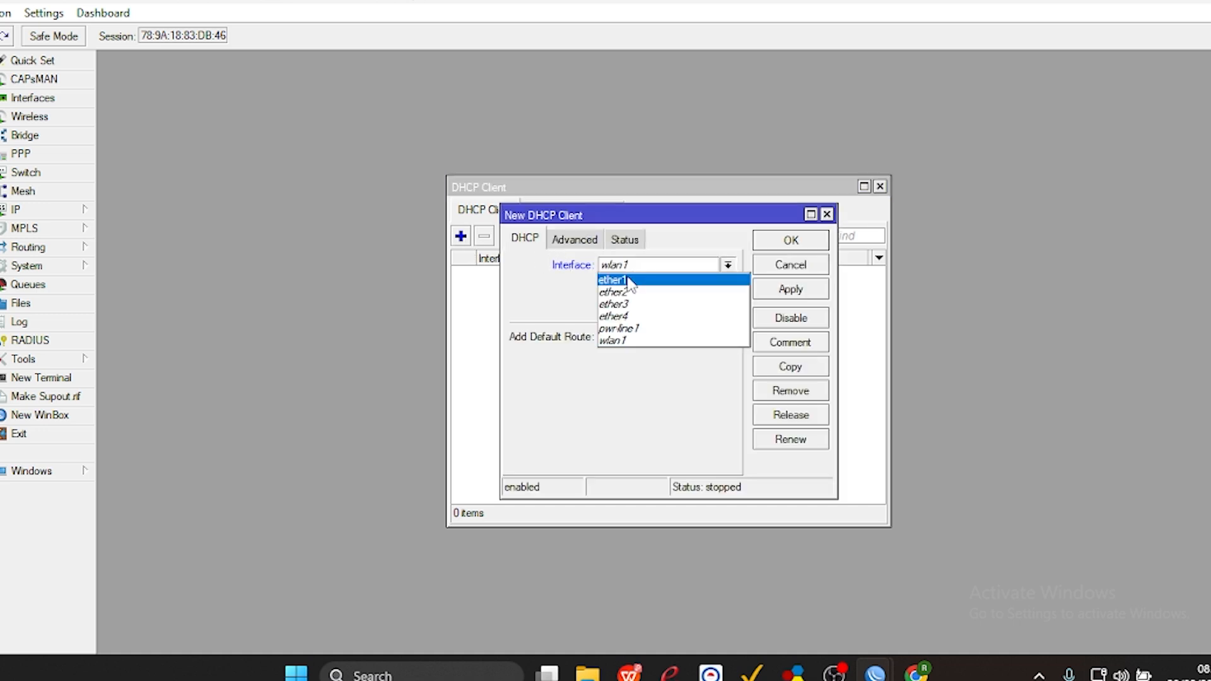
{"action": "left_click", "coordinate": [630, 280]}
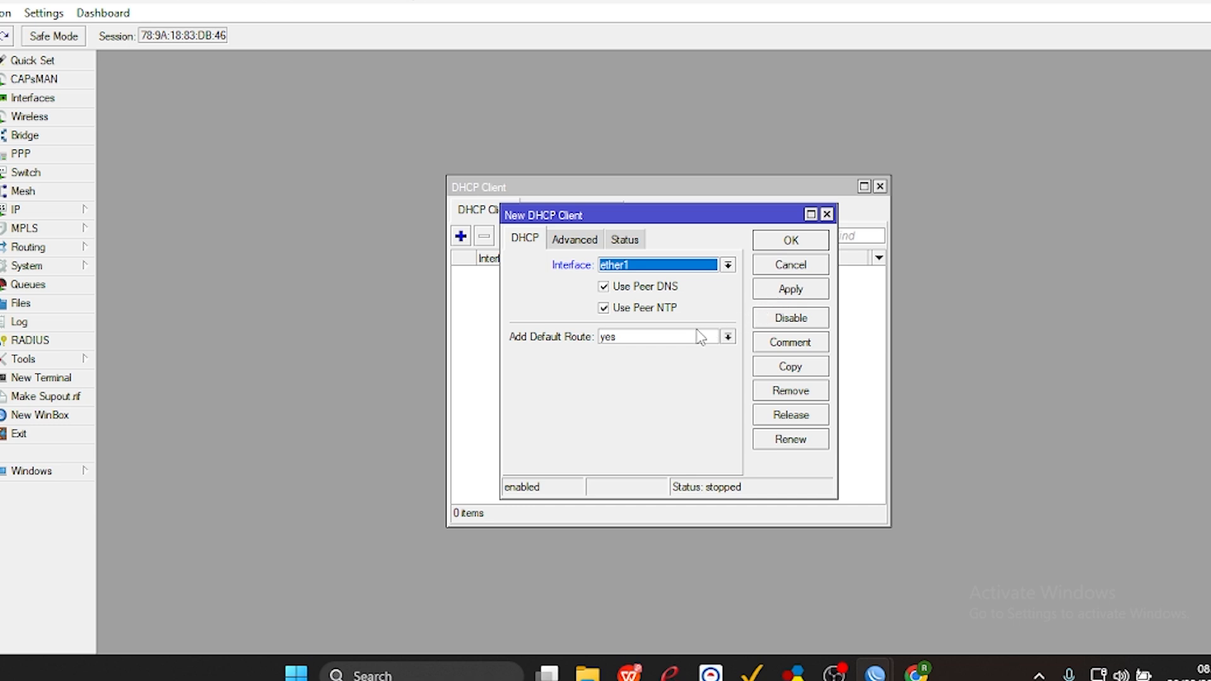
{"action": "left_click", "coordinate": [668, 341]}
{"action": "left_click", "coordinate": [637, 349]}
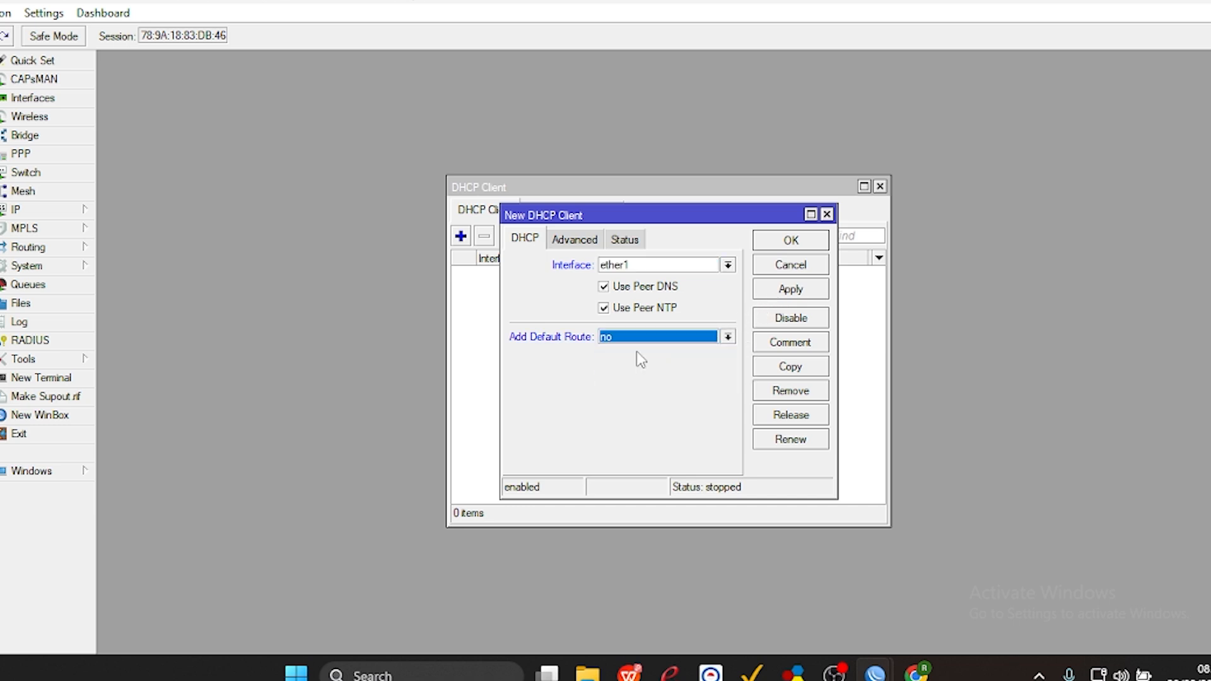
{"action": "left_click", "coordinate": [786, 292]}
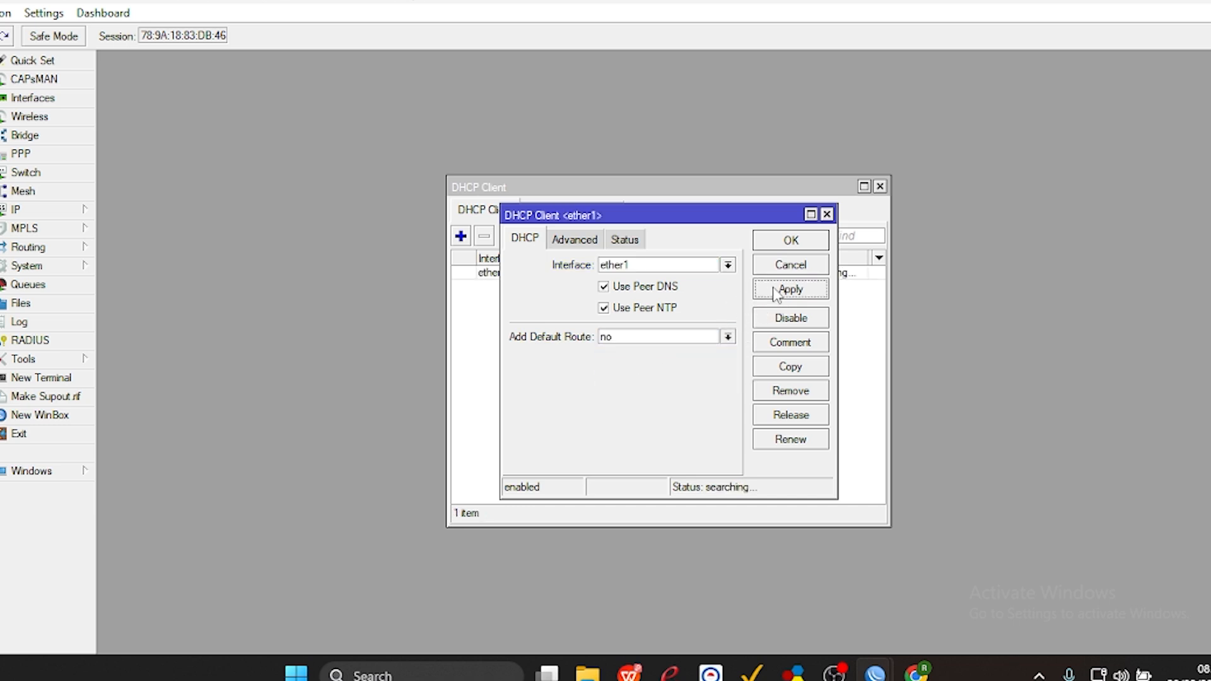
{"action": "left_click", "coordinate": [790, 244]}
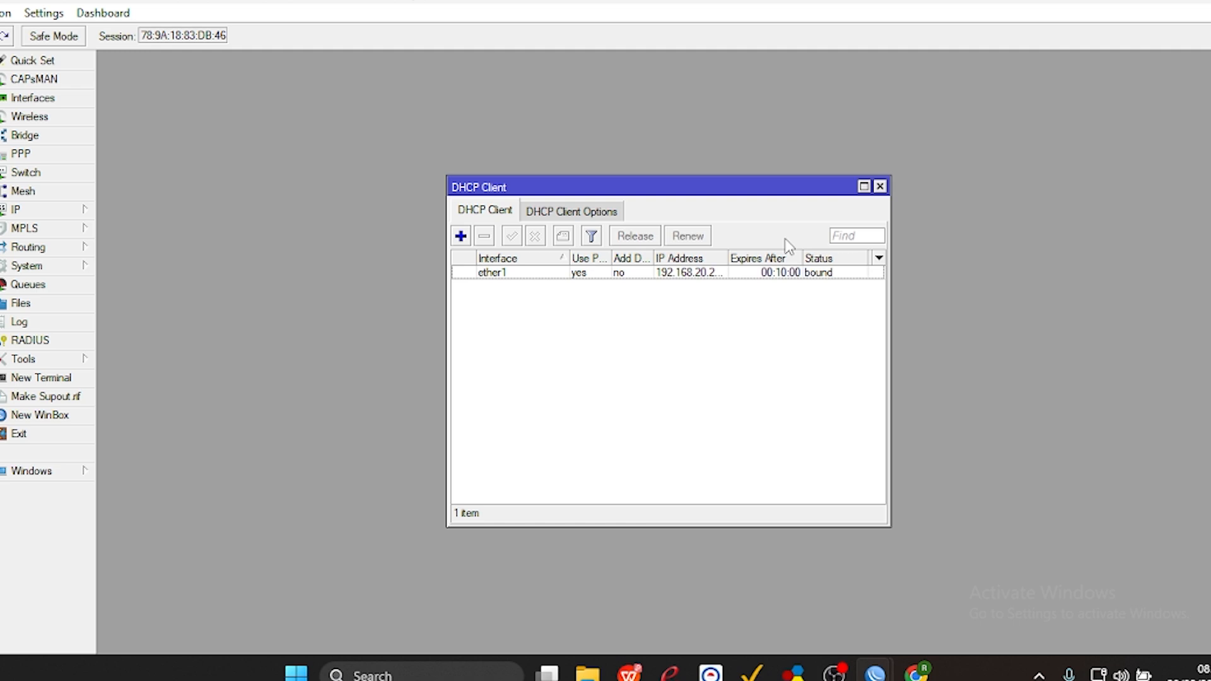
{"action": "left_click", "coordinate": [880, 186]}
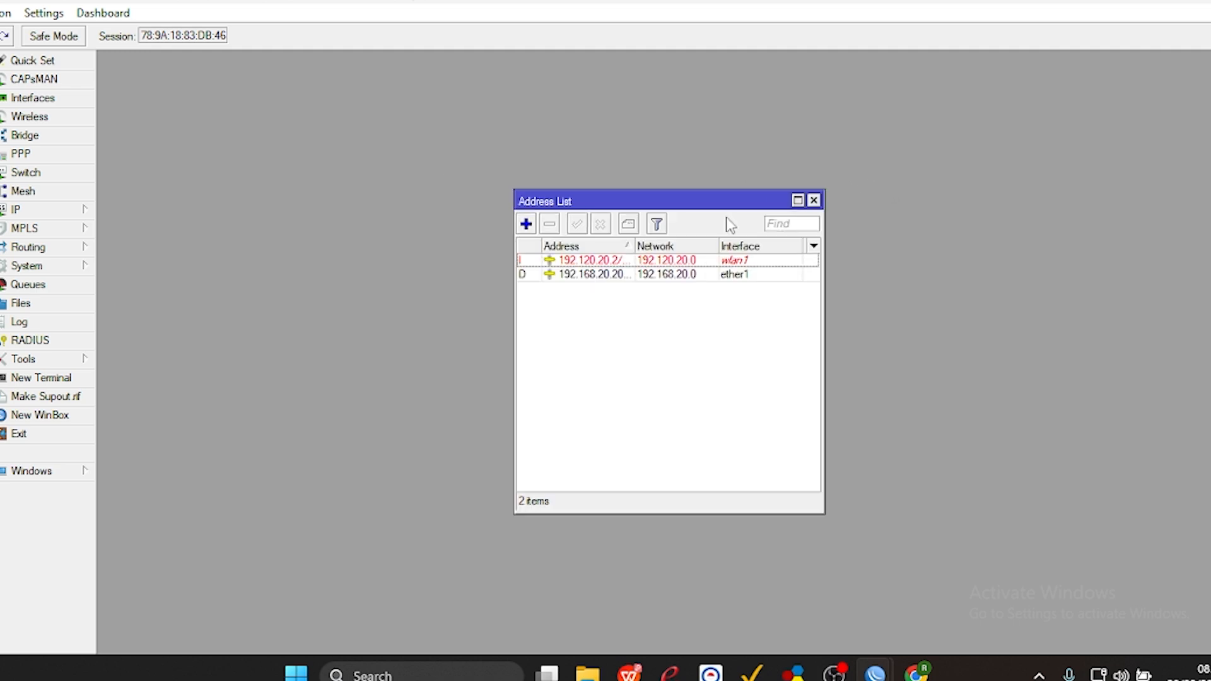
Add a static default route for 0.0.0.0/0 with gateway 192.168.20.1 and save it.
{"action": "left_click", "coordinate": [79, 214]}
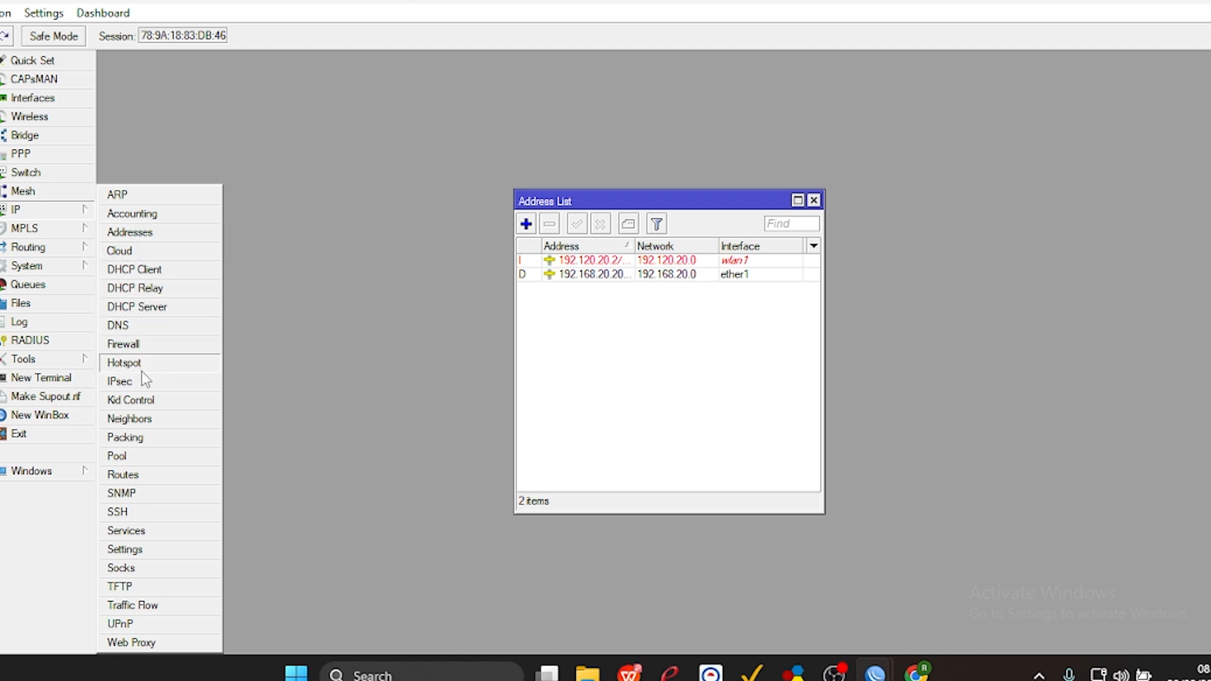
{"action": "left_click", "coordinate": [121, 475]}
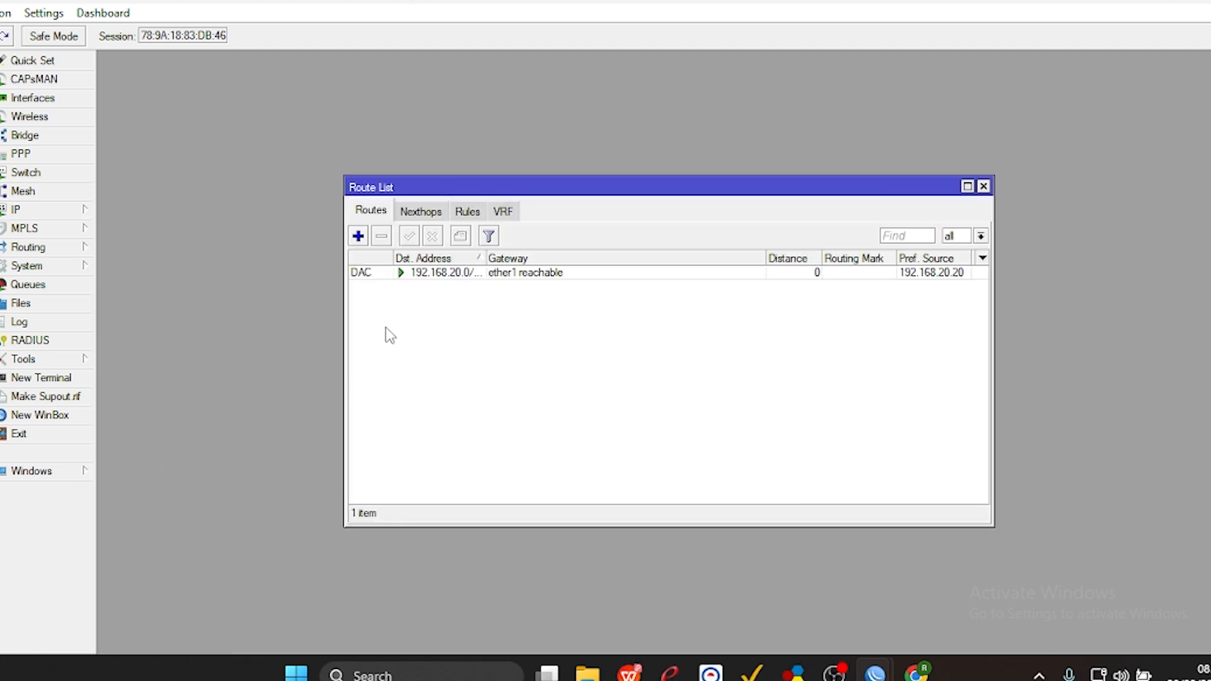
{"action": "left_click", "coordinate": [358, 238]}
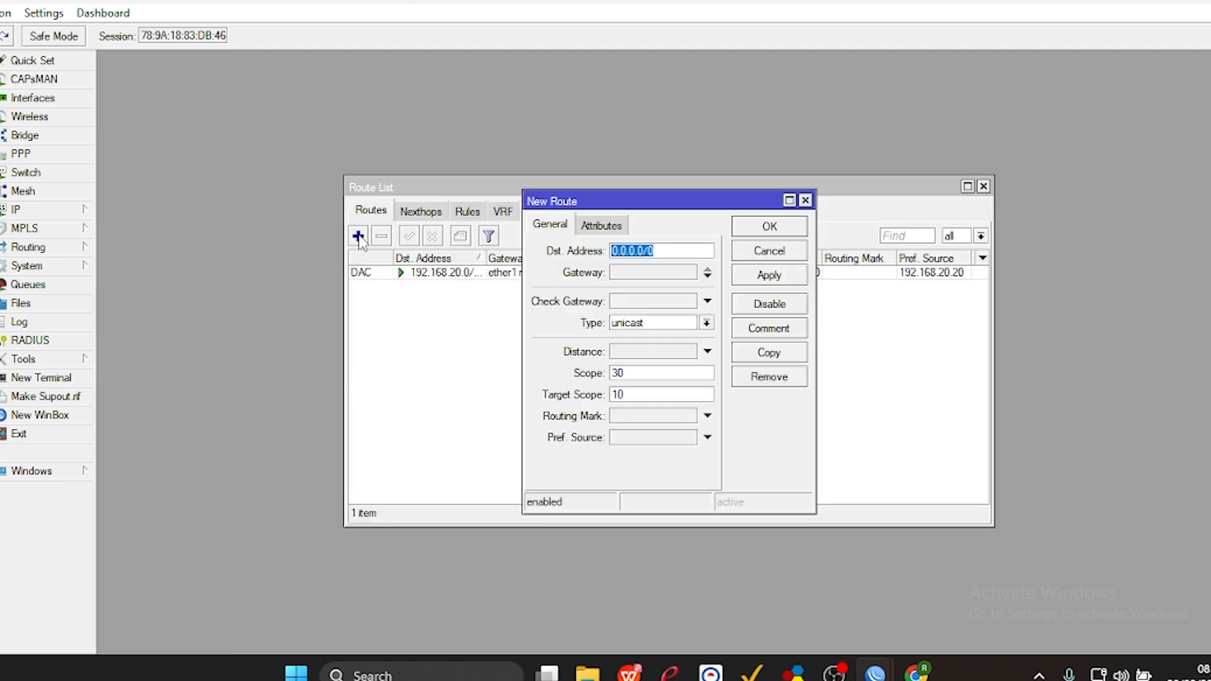
{"action": "double_click", "coordinate": [644, 272]}
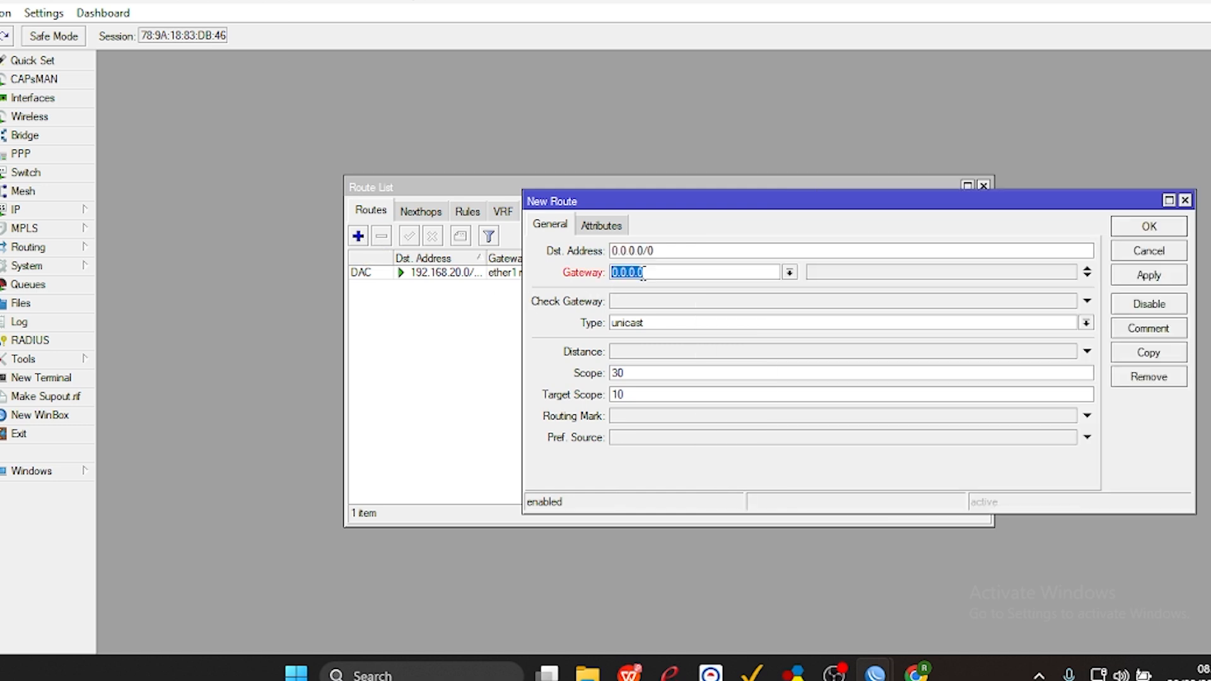
{"action": "type", "text": "192.168.20.1"}
{"action": "key", "text": "BackSpace"}
{"action": "key", "text": "BackSpace"}
{"action": "key", "text": "BackSpace"}
{"action": "type", "text": "4.1"}
{"action": "key", "text": "BackSpace"}
{"action": "key", "text": "BackSpace"}
{"action": "key", "text": "BackSpace"}
{"action": "type", "text": "20"}
{"action": "key", "text": "BackSpace"}
{"action": "type", "text": "0.1"}
{"action": "left_click", "coordinate": [1129, 276]}
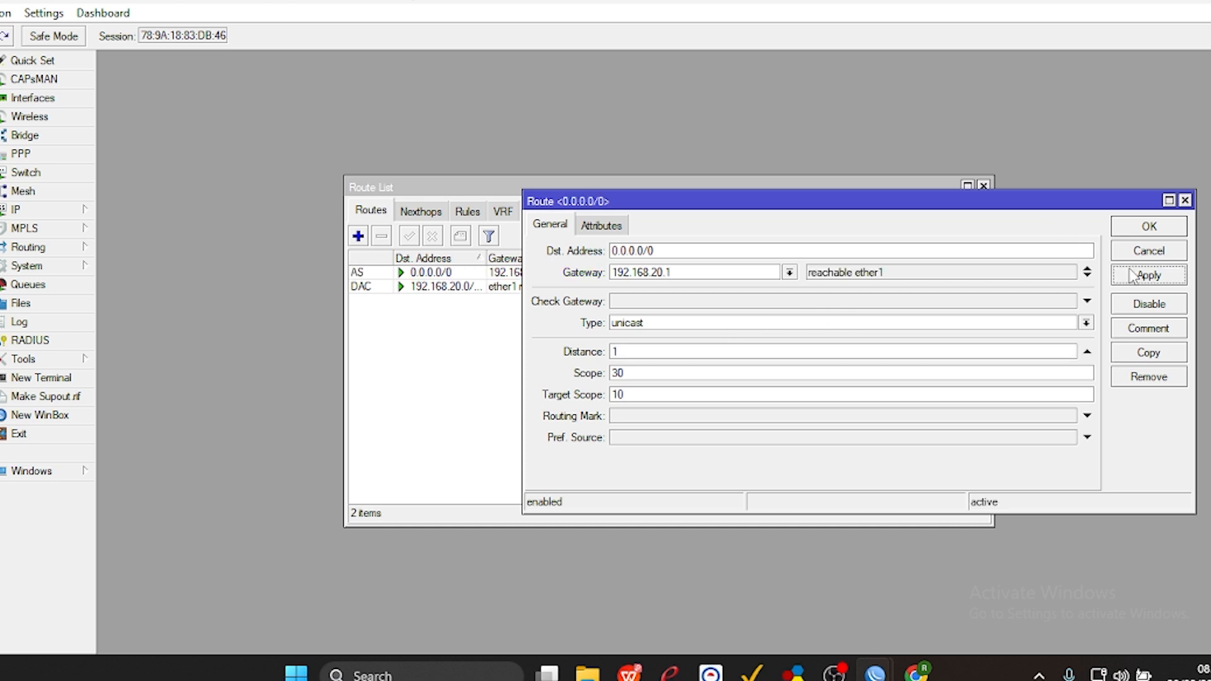
{"action": "left_click", "coordinate": [1139, 228]}
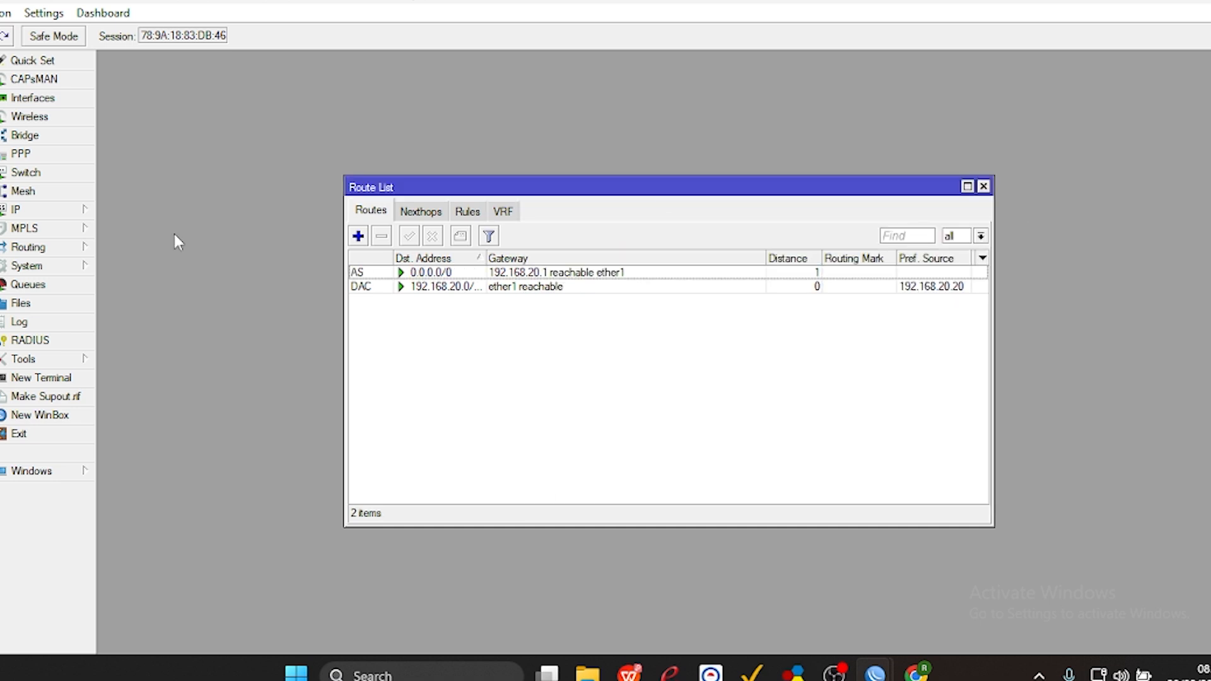
Create a new firewall NAT rule on the srcnat chain with ether1 as the outgoing interface.
{"action": "left_click", "coordinate": [67, 214]}
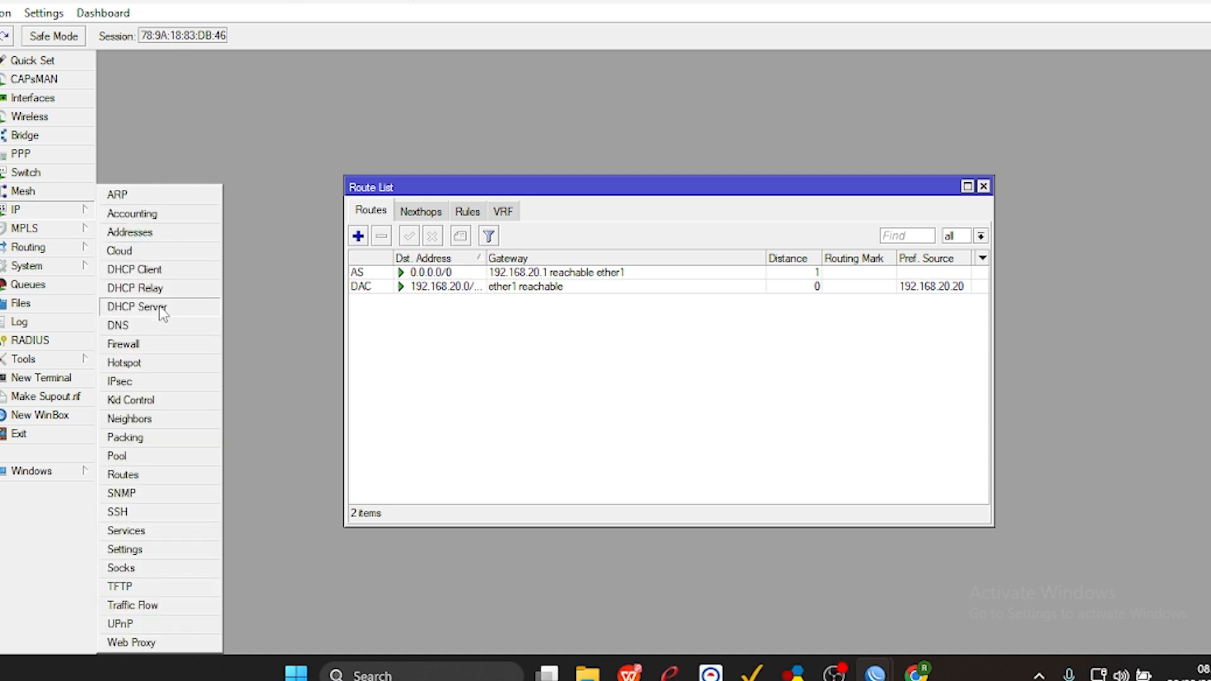
{"action": "left_click", "coordinate": [142, 344]}
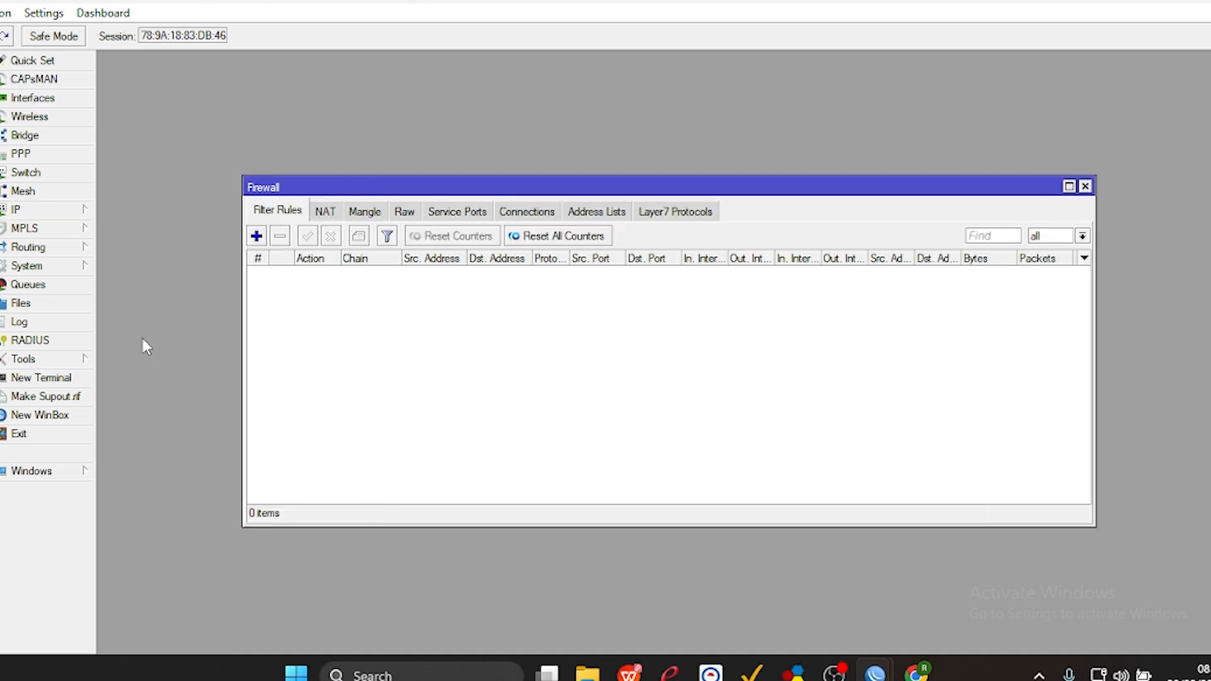
{"action": "left_click", "coordinate": [324, 213]}
{"action": "left_click", "coordinate": [256, 237]}
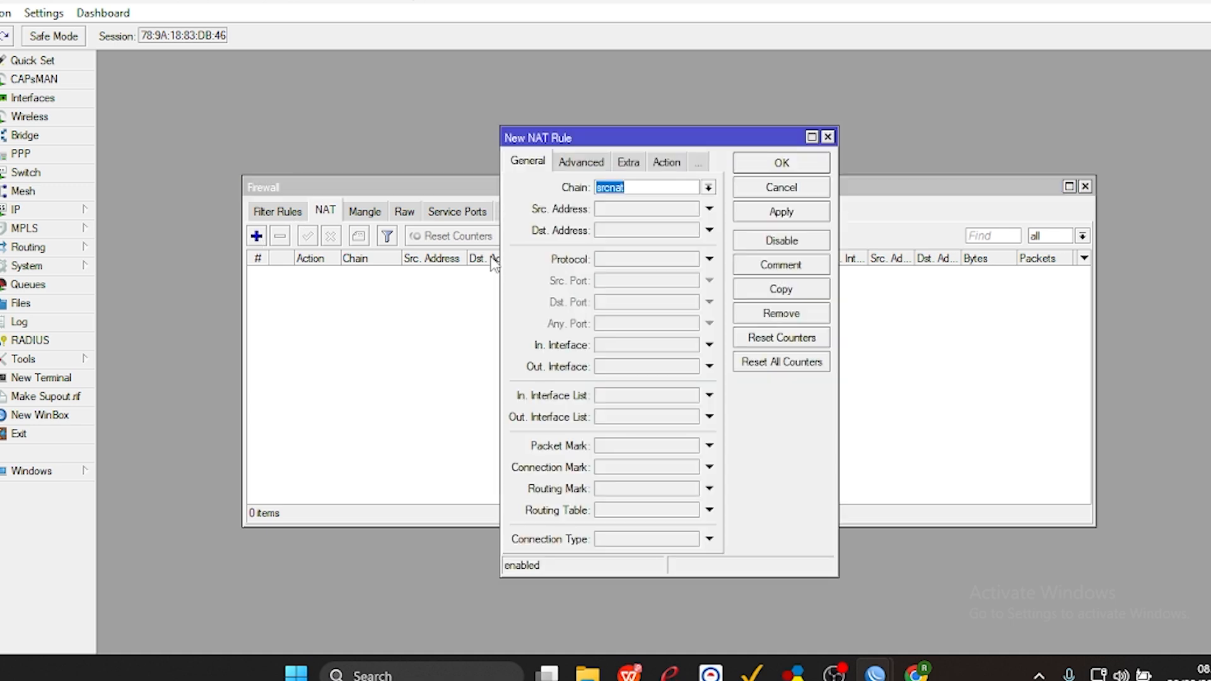
{"action": "left_click", "coordinate": [619, 367]}
{"action": "left_click", "coordinate": [622, 366]}
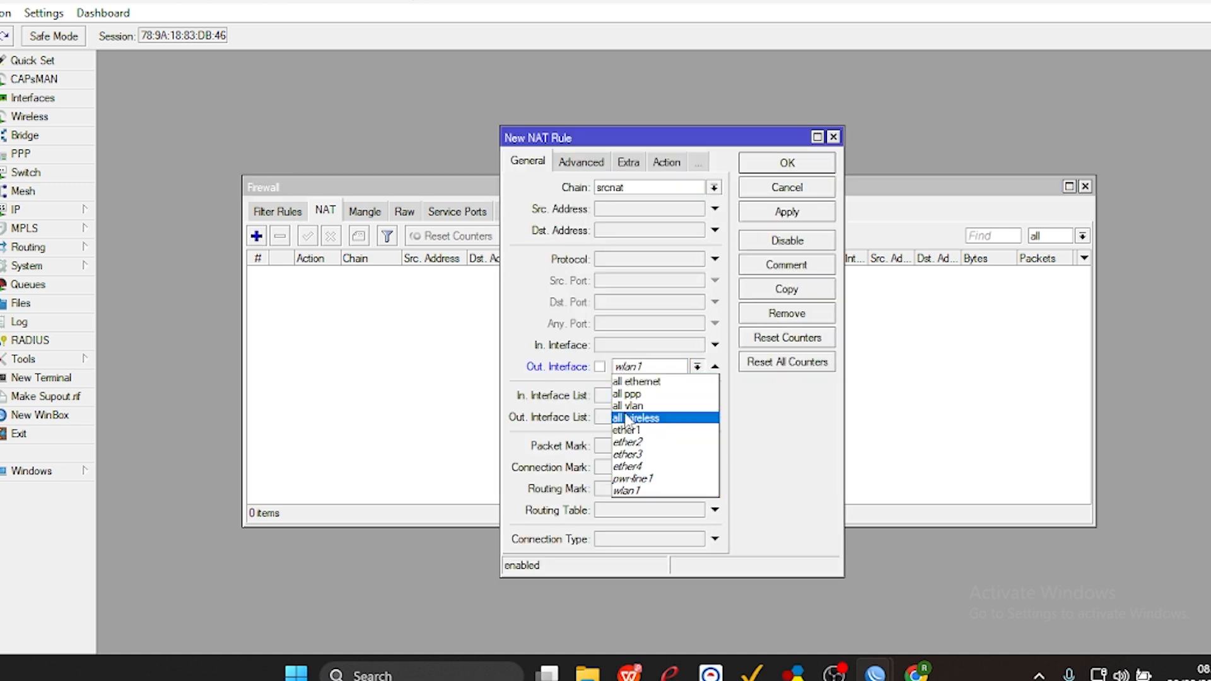
{"action": "left_click", "coordinate": [631, 434]}
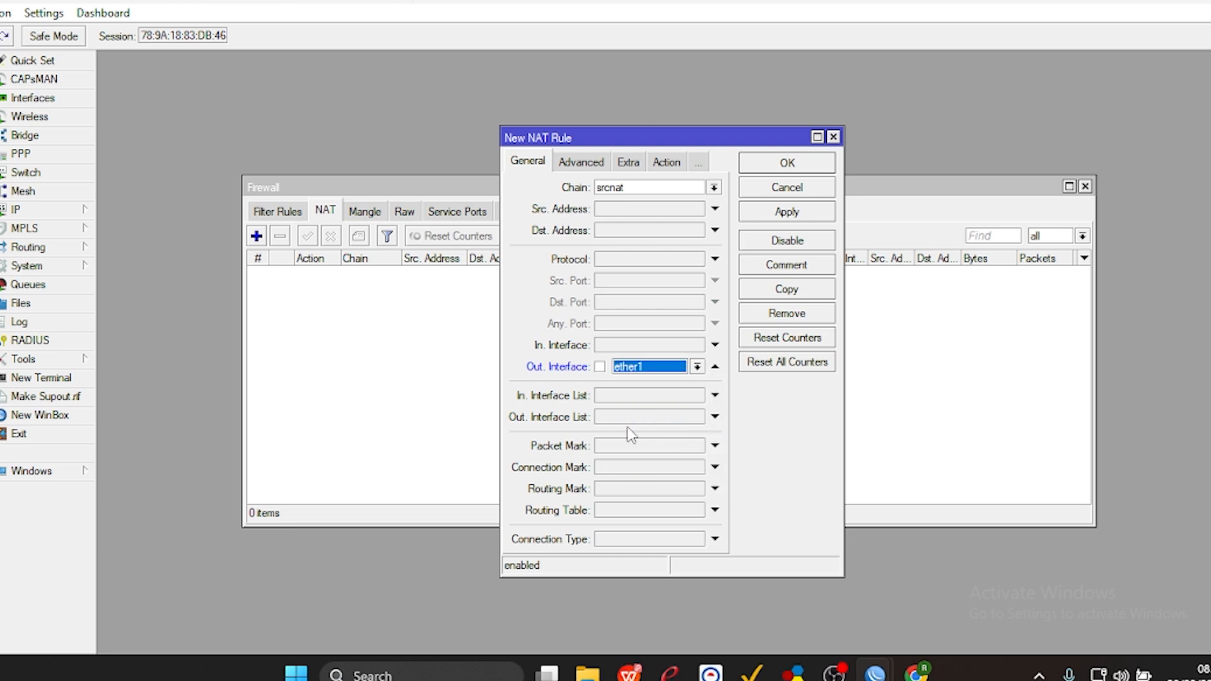
Set the NAT rule's action to masquerade and save the rule.
{"action": "left_click", "coordinate": [666, 163]}
{"action": "left_click", "coordinate": [644, 186]}
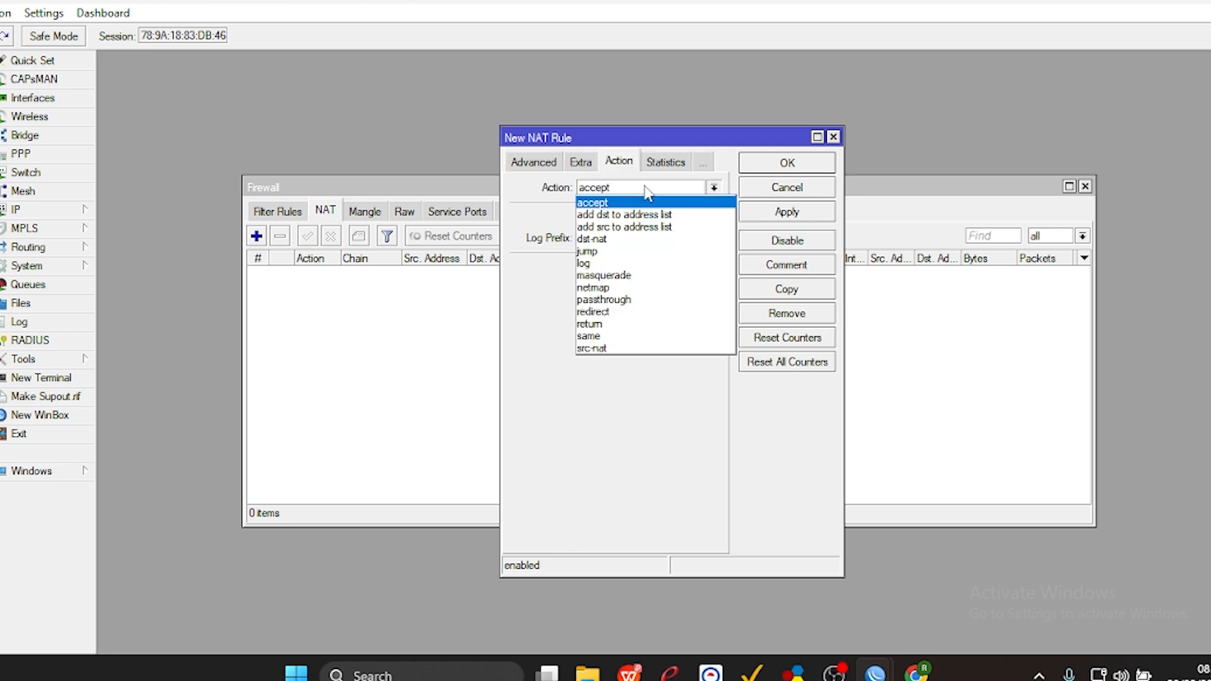
{"action": "left_click", "coordinate": [622, 275]}
{"action": "left_click", "coordinate": [784, 212]}
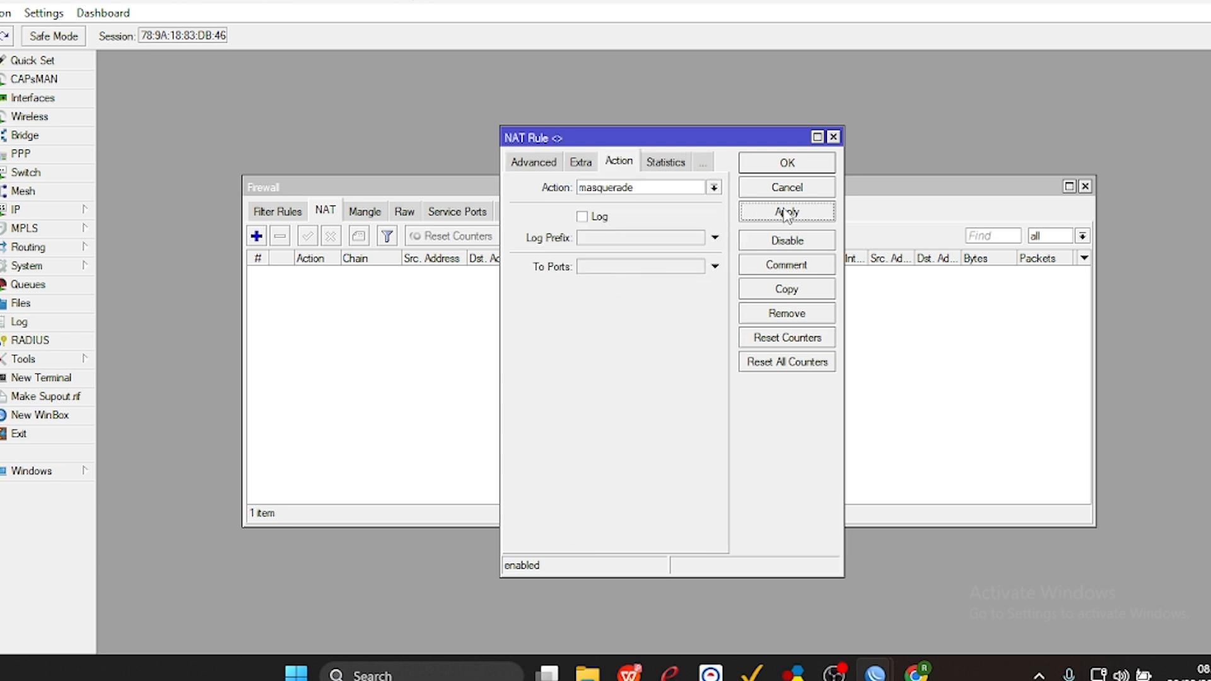
{"action": "left_click", "coordinate": [787, 164]}
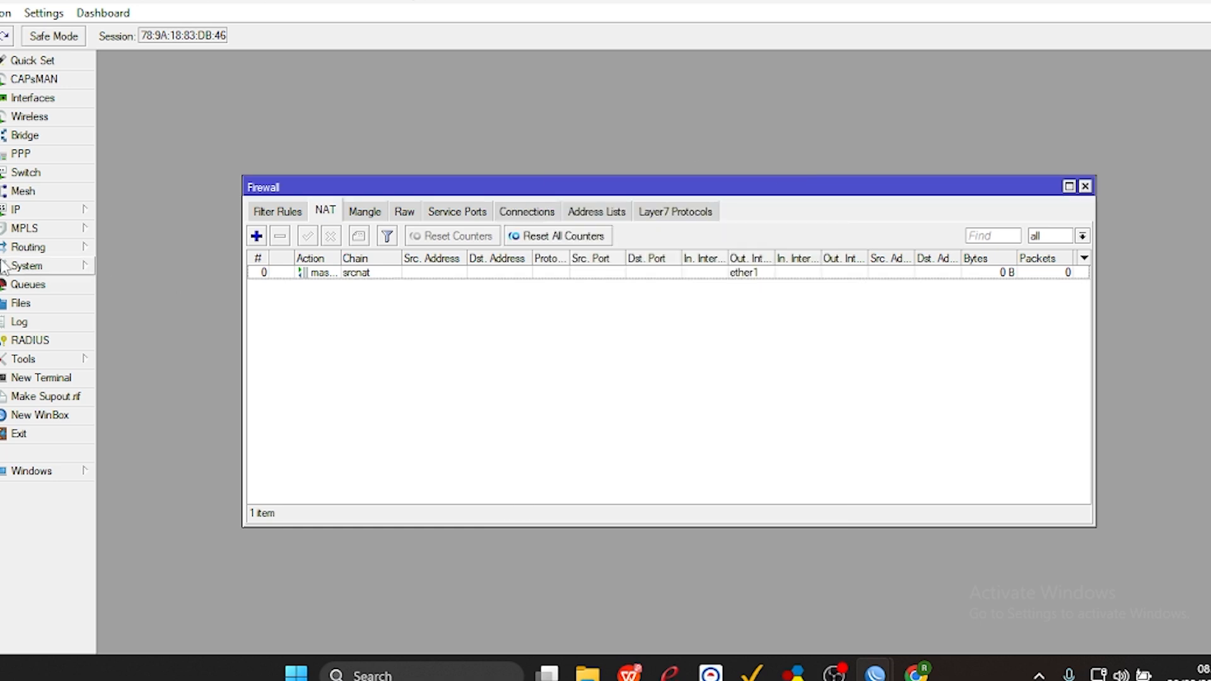
Enable the disabled wlan1 wireless interface.
{"action": "left_click", "coordinate": [41, 214]}
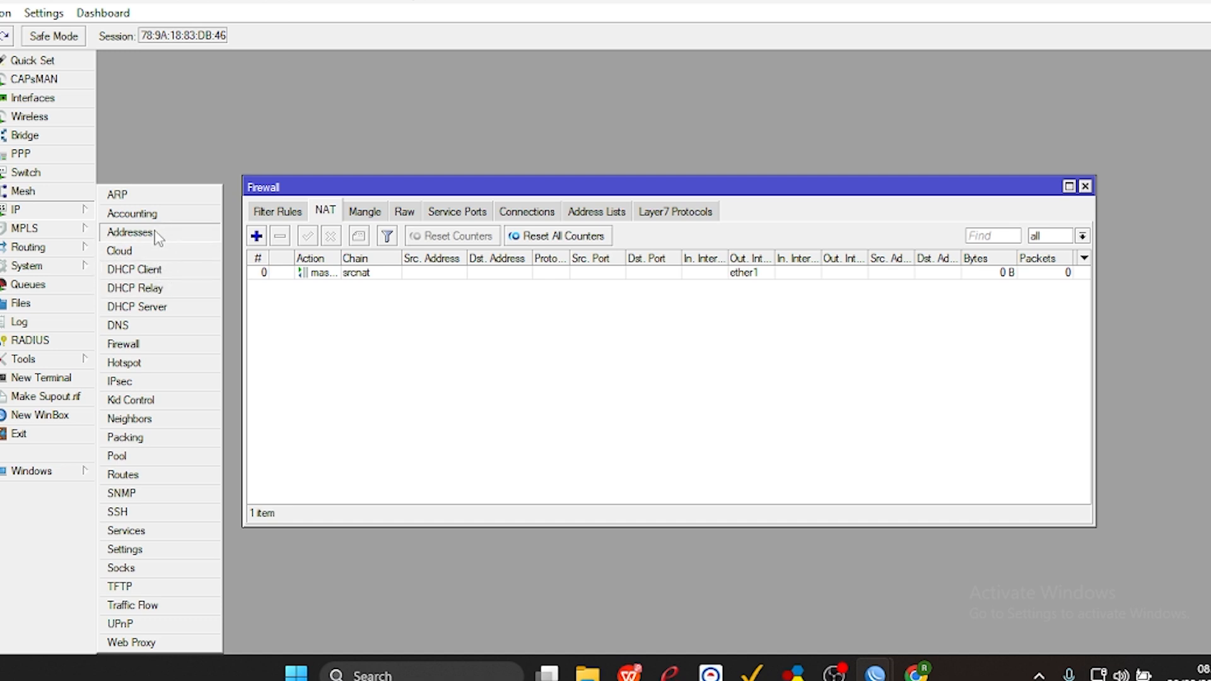
{"action": "left_click", "coordinate": [43, 123]}
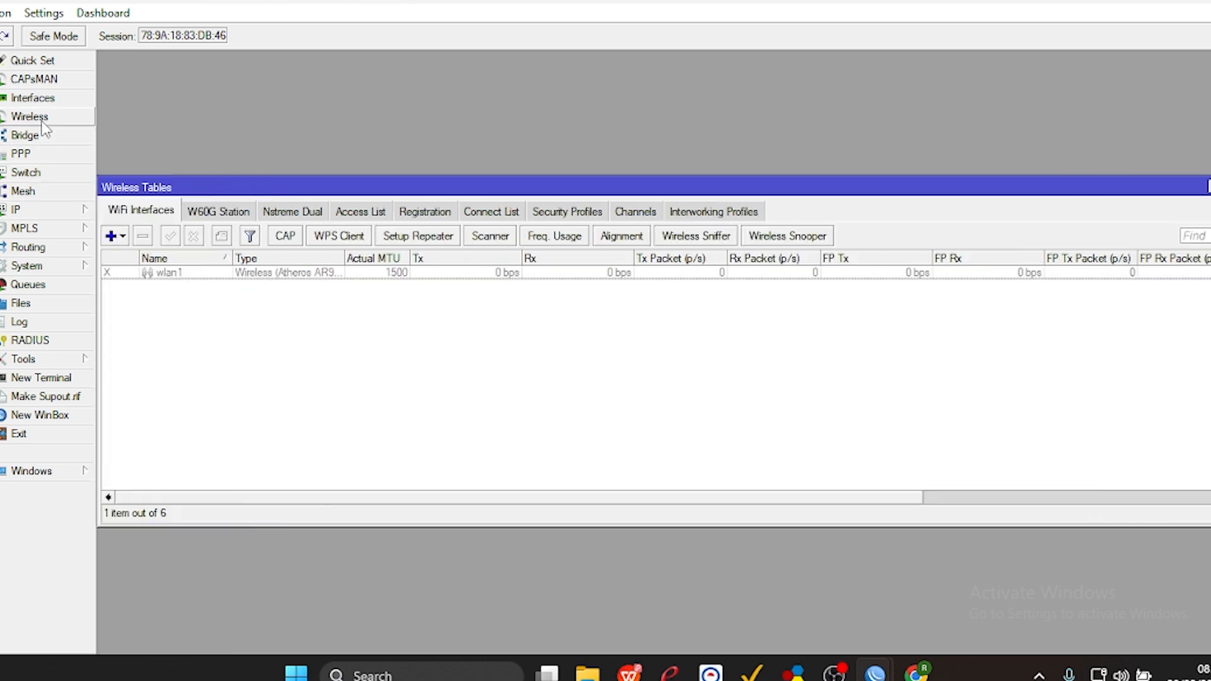
{"action": "left_click", "coordinate": [140, 277]}
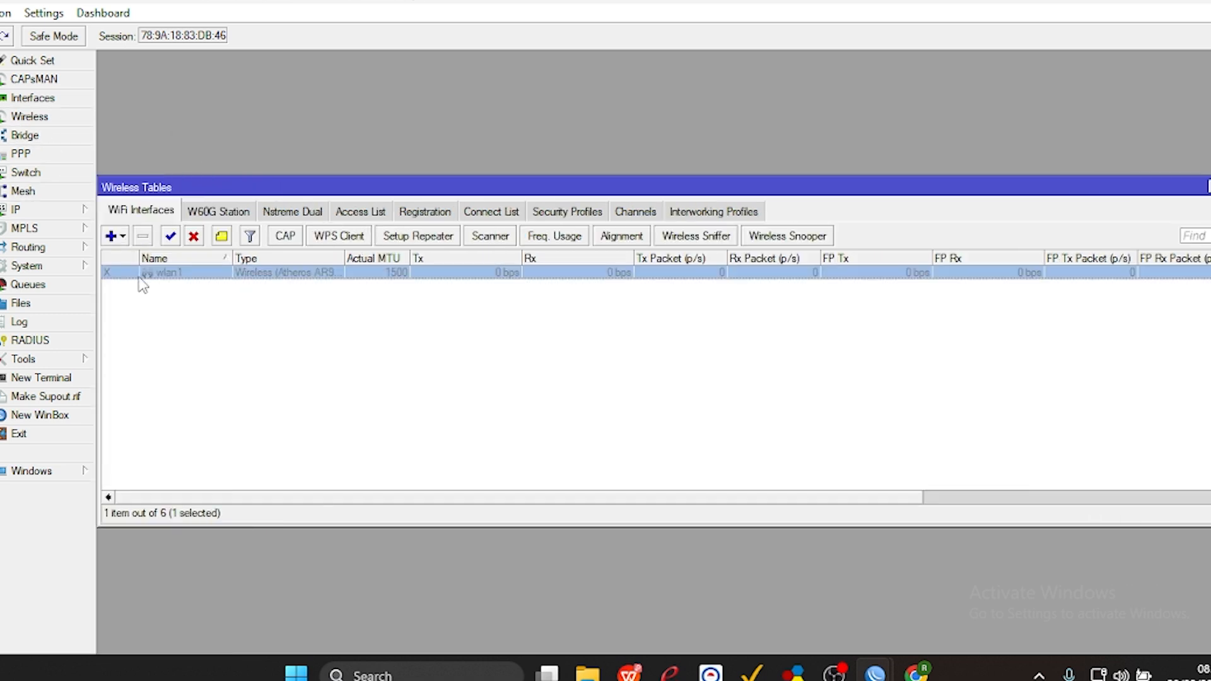
{"action": "left_click", "coordinate": [171, 236]}
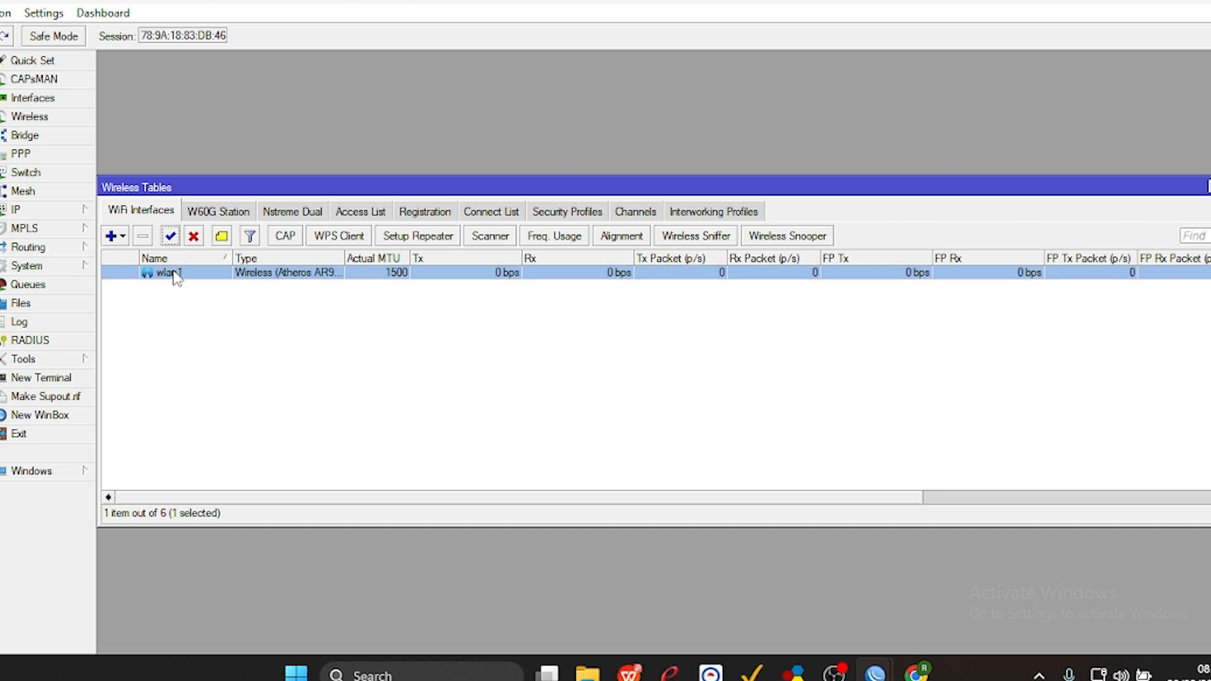
Set wlan1's wireless mode to ap bridge, its band to 2GHz-B/G/N and its frequency to auto.
{"action": "double_click", "coordinate": [173, 274]}
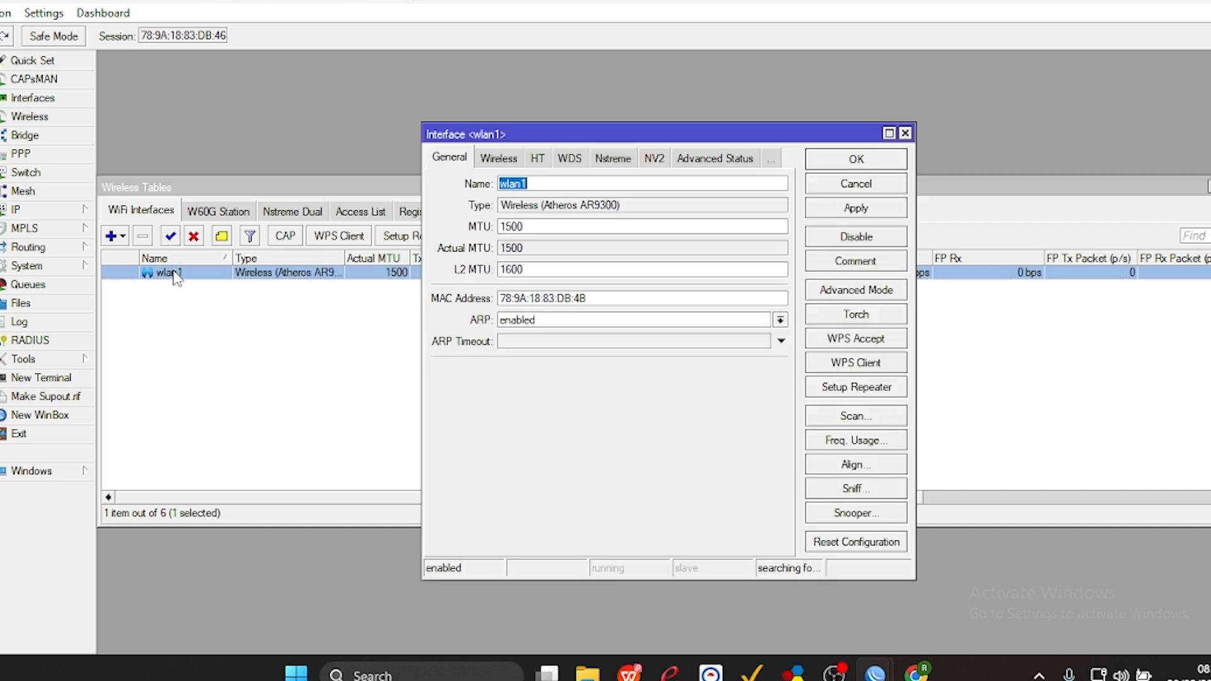
{"action": "left_click", "coordinate": [495, 160]}
{"action": "left_click", "coordinate": [553, 185]}
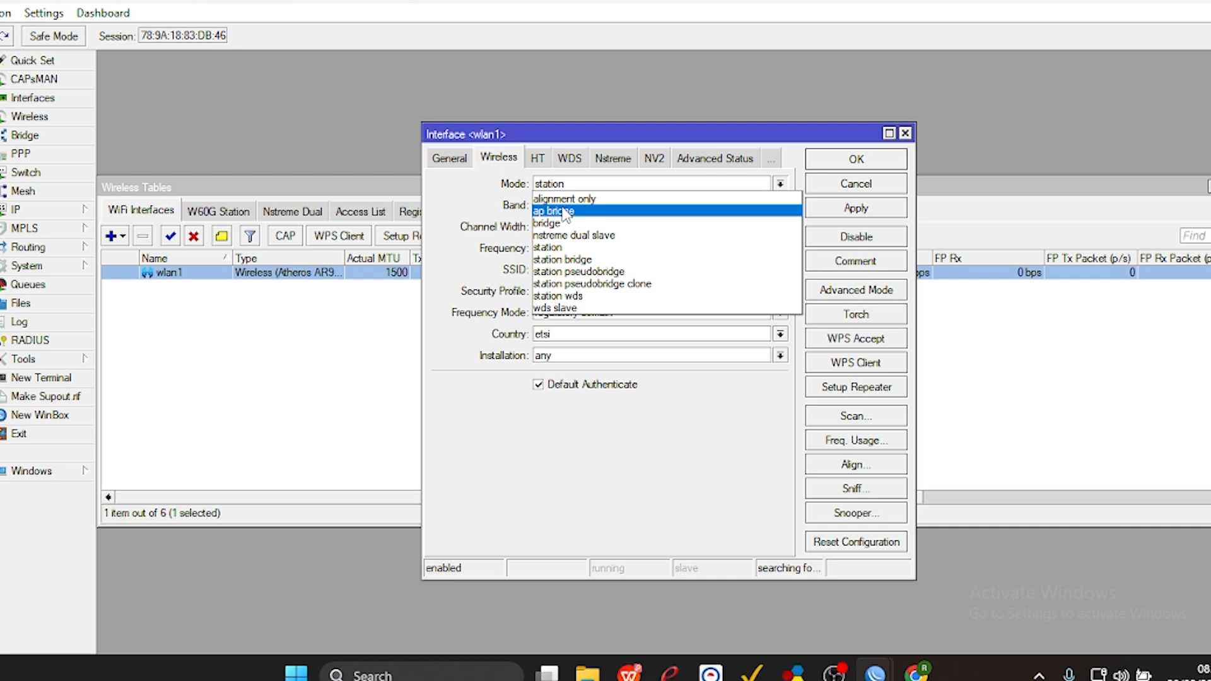
{"action": "left_click", "coordinate": [565, 213]}
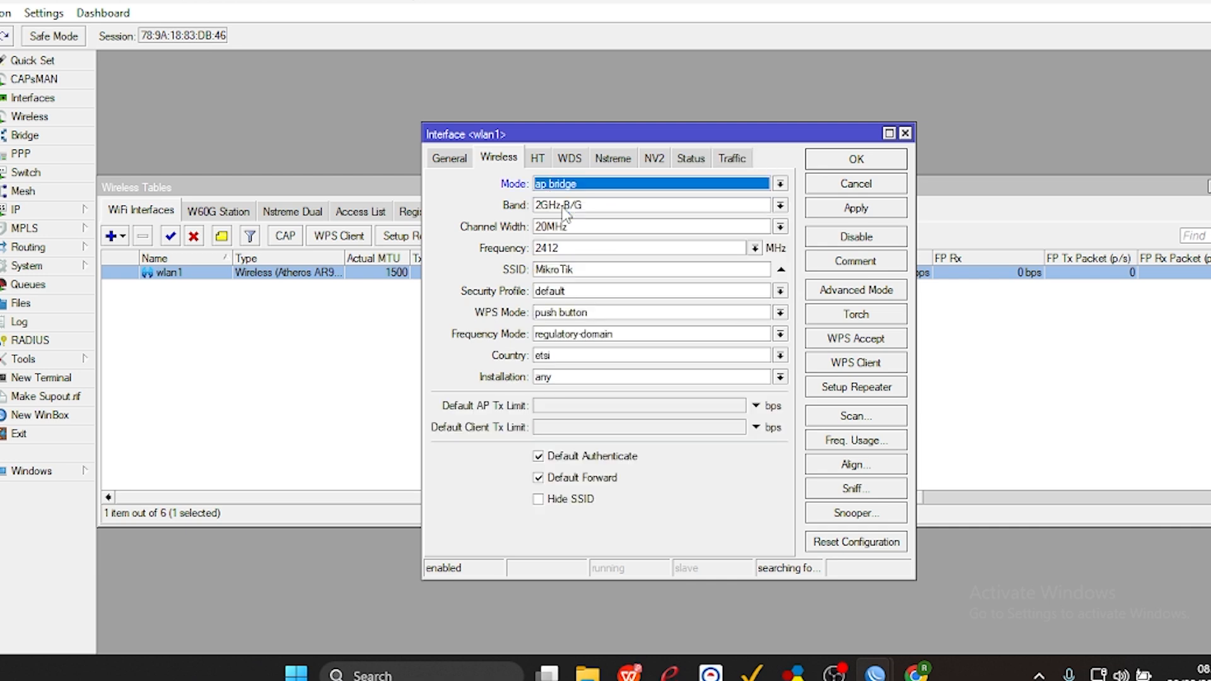
{"action": "left_click", "coordinate": [576, 208]}
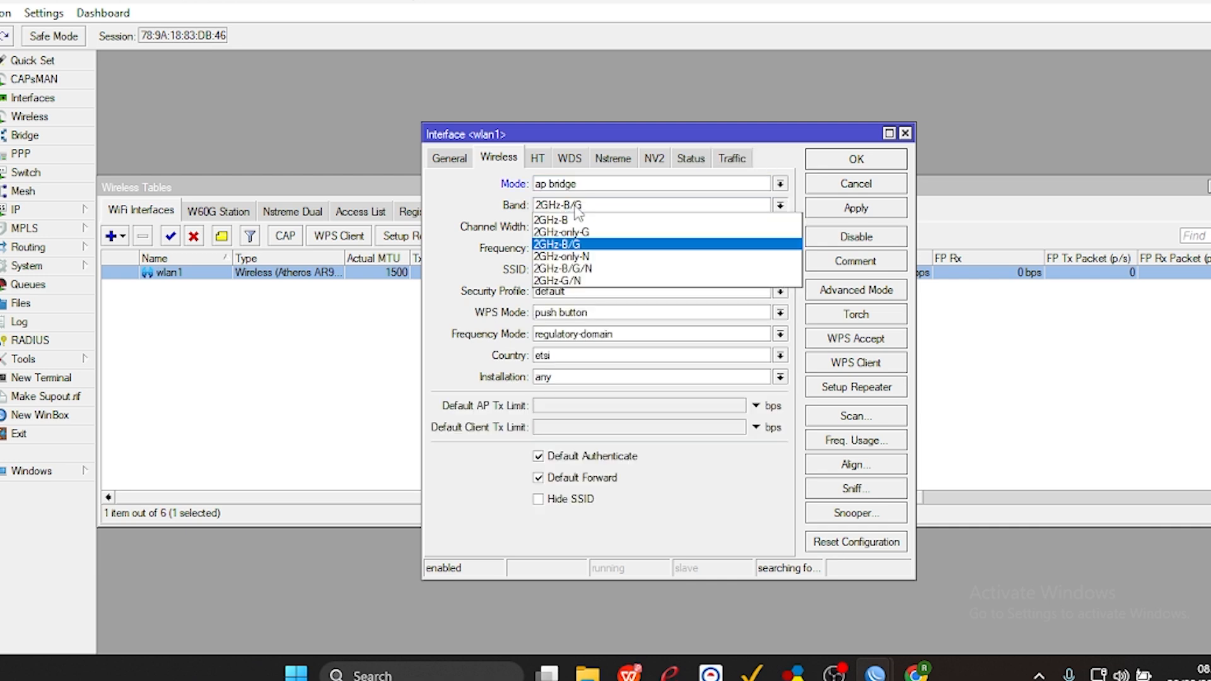
{"action": "left_click", "coordinate": [576, 268]}
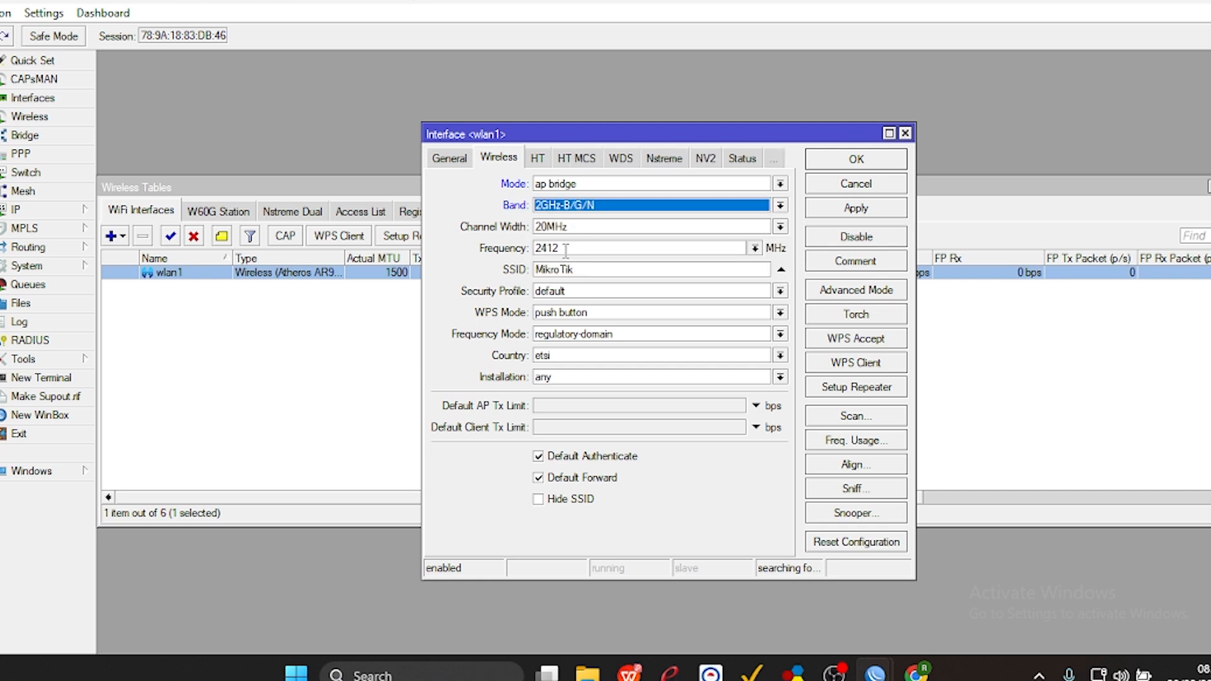
{"action": "left_click", "coordinate": [755, 248]}
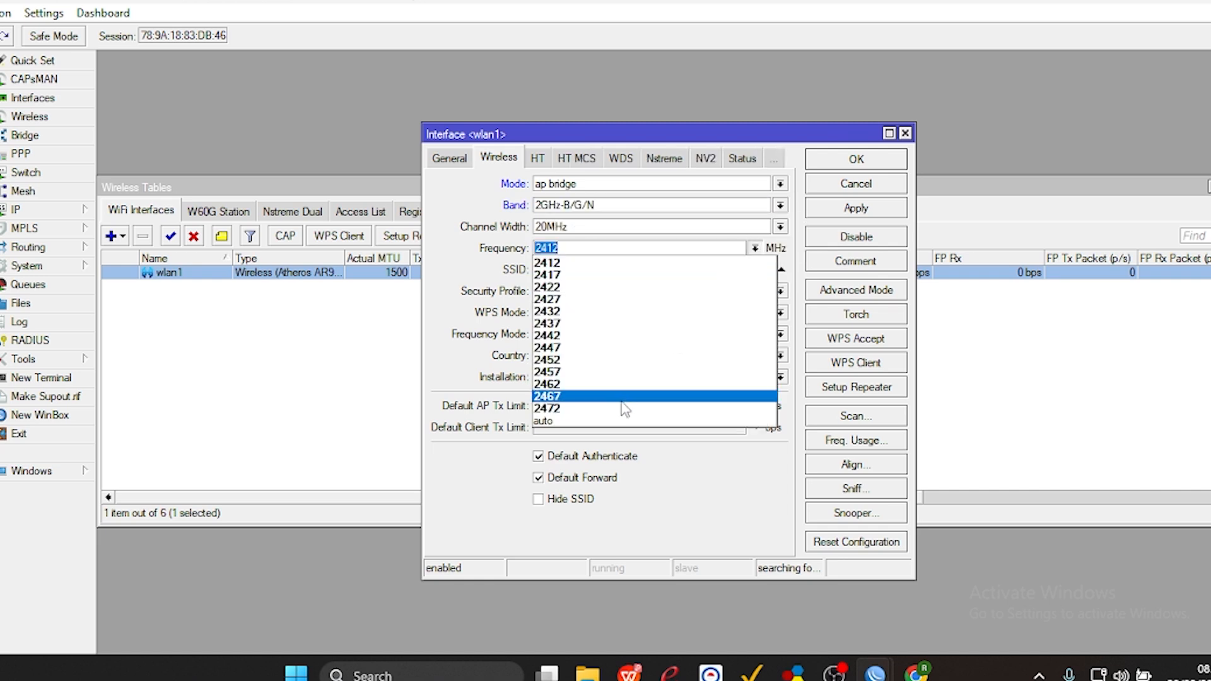
{"action": "left_click", "coordinate": [611, 421]}
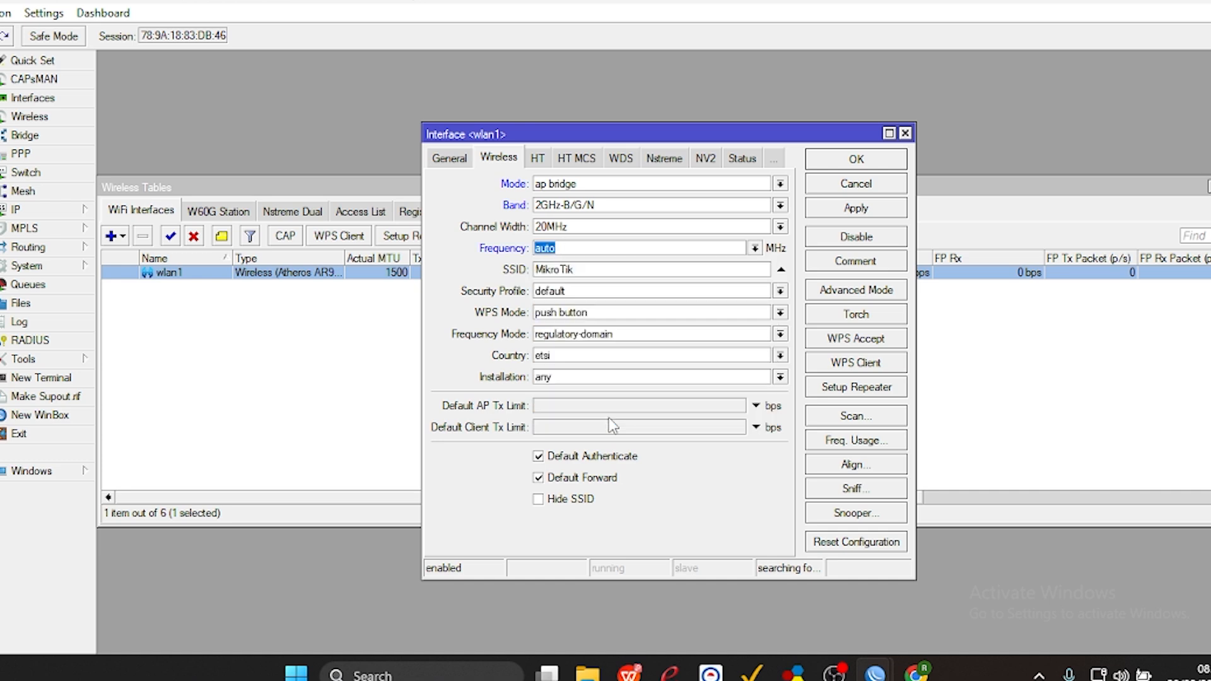
Set wlan1's SSID to UKK_20_ followed by the participant's name, and save the wireless interface settings.
{"action": "left_click", "coordinate": [617, 270]}
{"action": "left_click", "coordinate": [617, 274]}
{"action": "type", "text": "UKK"}
{"action": "key", "text": "BackSpace"}
{"action": "key", "text": "BackSpace"}
{"action": "key", "text": "BackSpace"}
{"action": "key", "text": "BackSpace"}
{"action": "key", "text": "BackSpace"}
{"action": "key", "text": "BackSpace"}
{"action": "key", "text": "BackSpace"}
{"action": "key", "text": "BackSpace"}
{"action": "key", "text": "BackSpace"}
{"action": "type", "text": "UKK_20_REZA"}
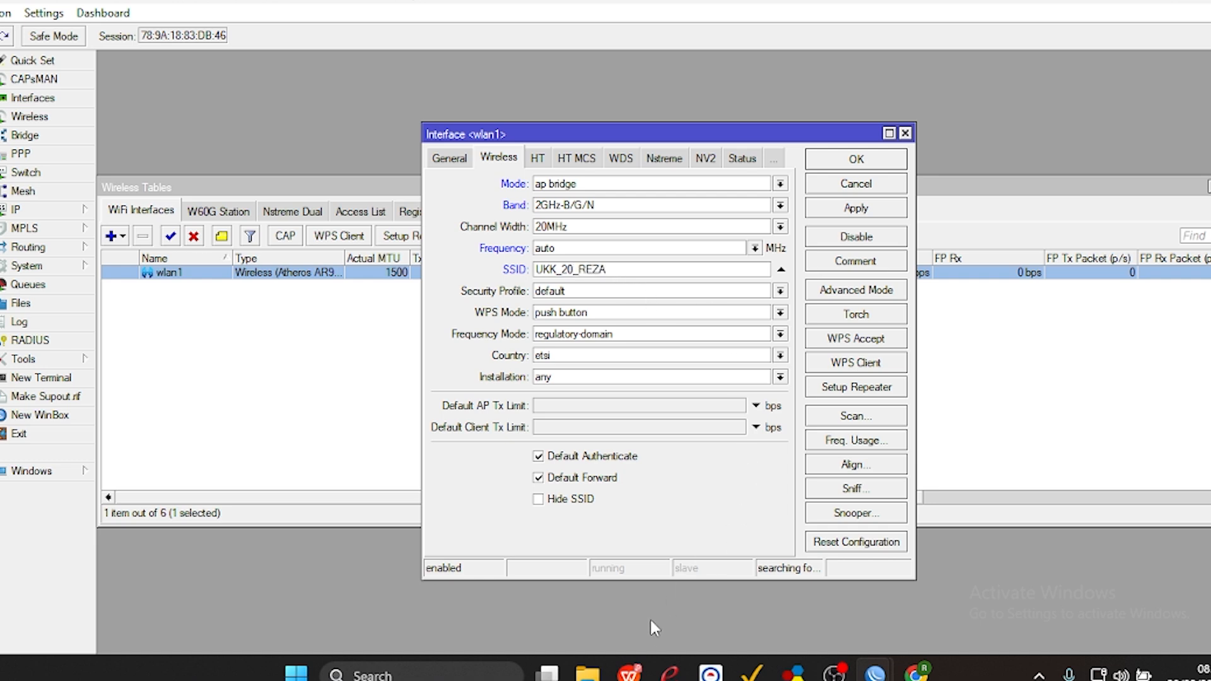
{"action": "left_click", "coordinate": [633, 674]}
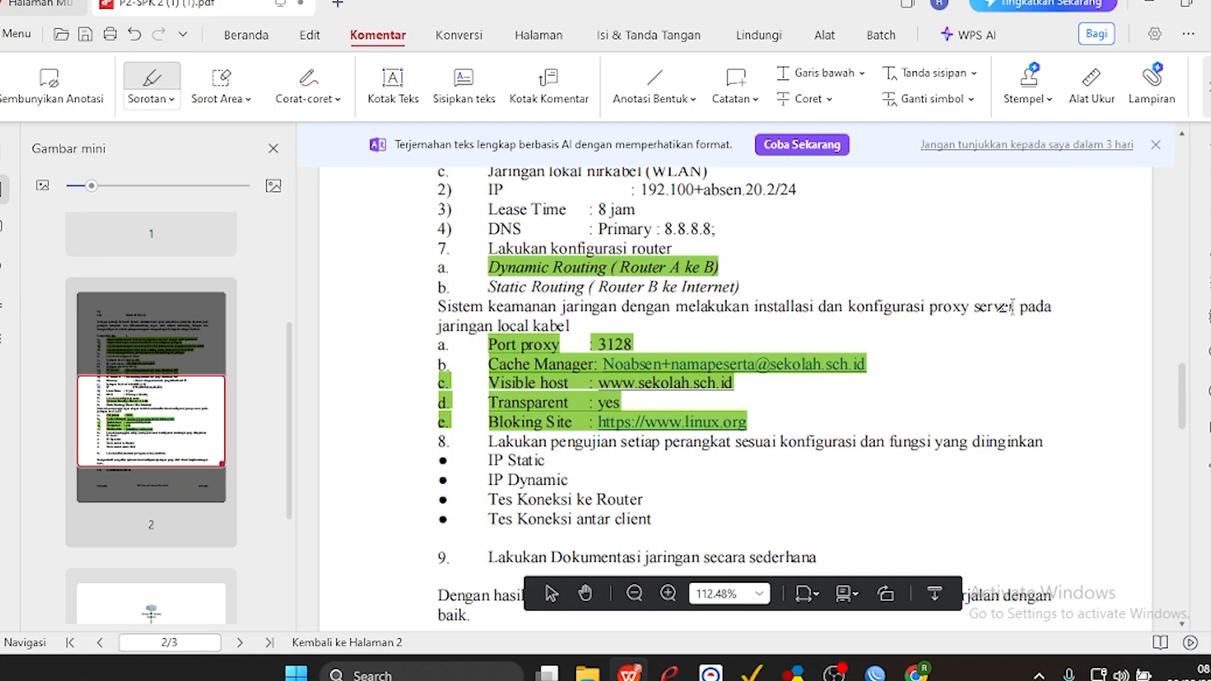
{"action": "left_click", "coordinate": [1151, 6]}
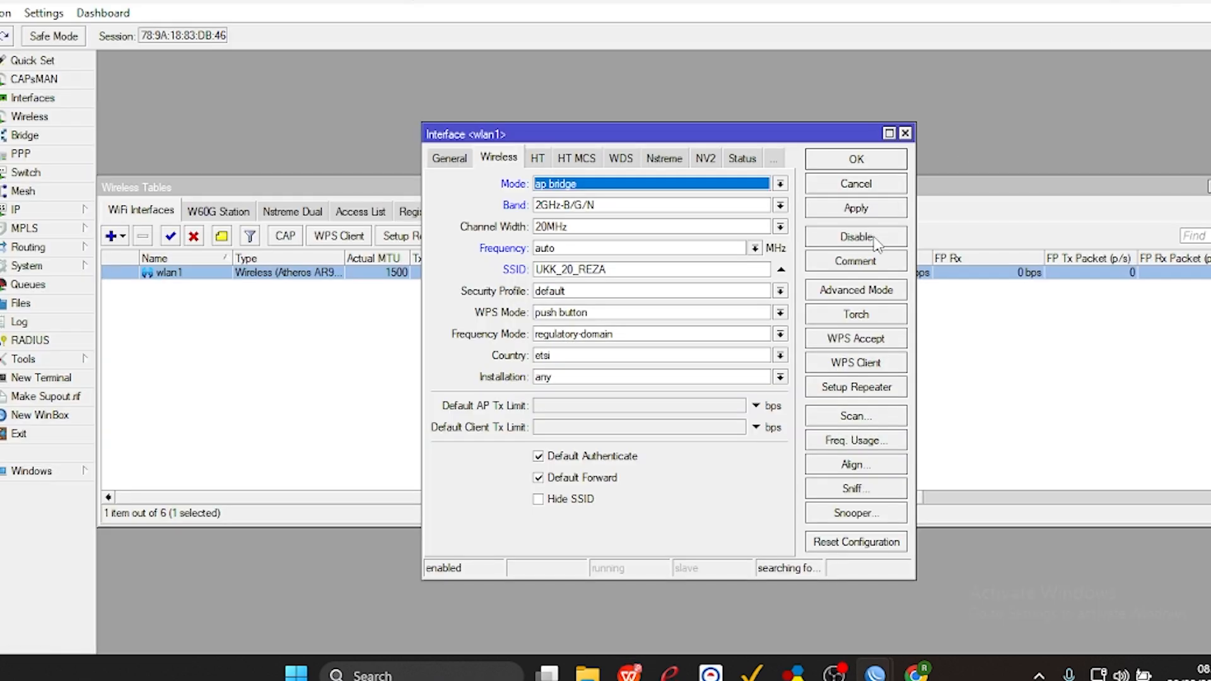
{"action": "left_click", "coordinate": [857, 209]}
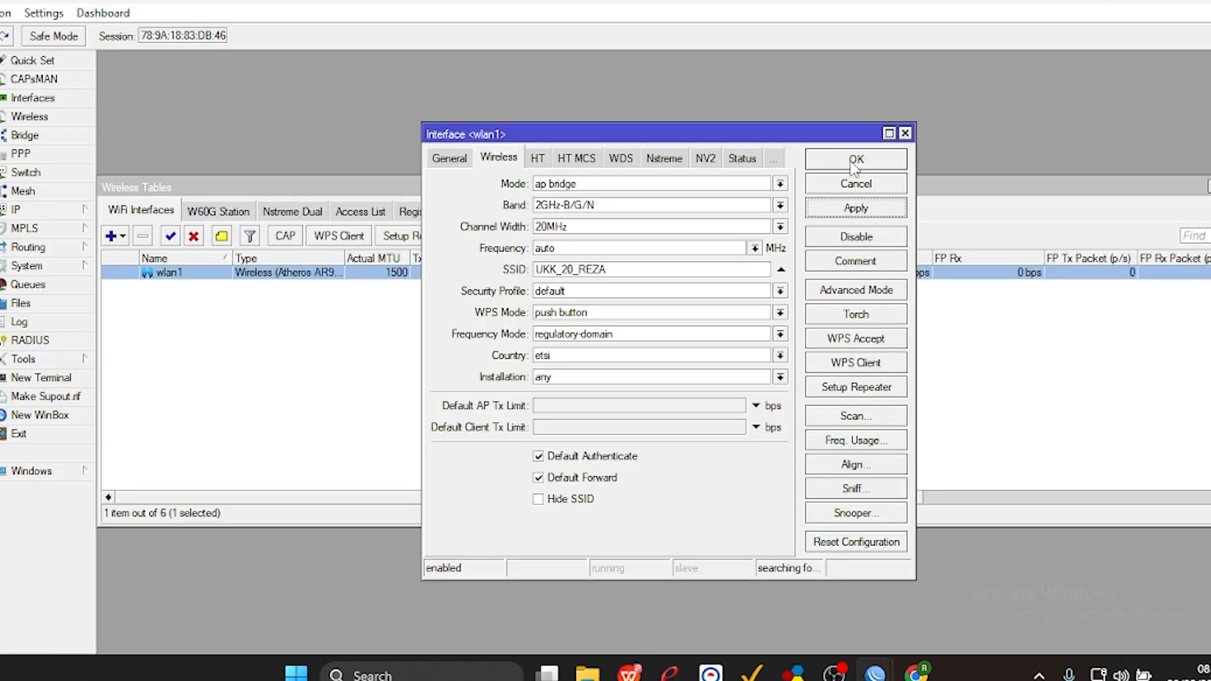
{"action": "left_click", "coordinate": [855, 162]}
Start the DHCP server setup on wlan1, accepting the suggested address space and the gateway 192.120.20.2.
{"action": "left_click", "coordinate": [92, 212]}
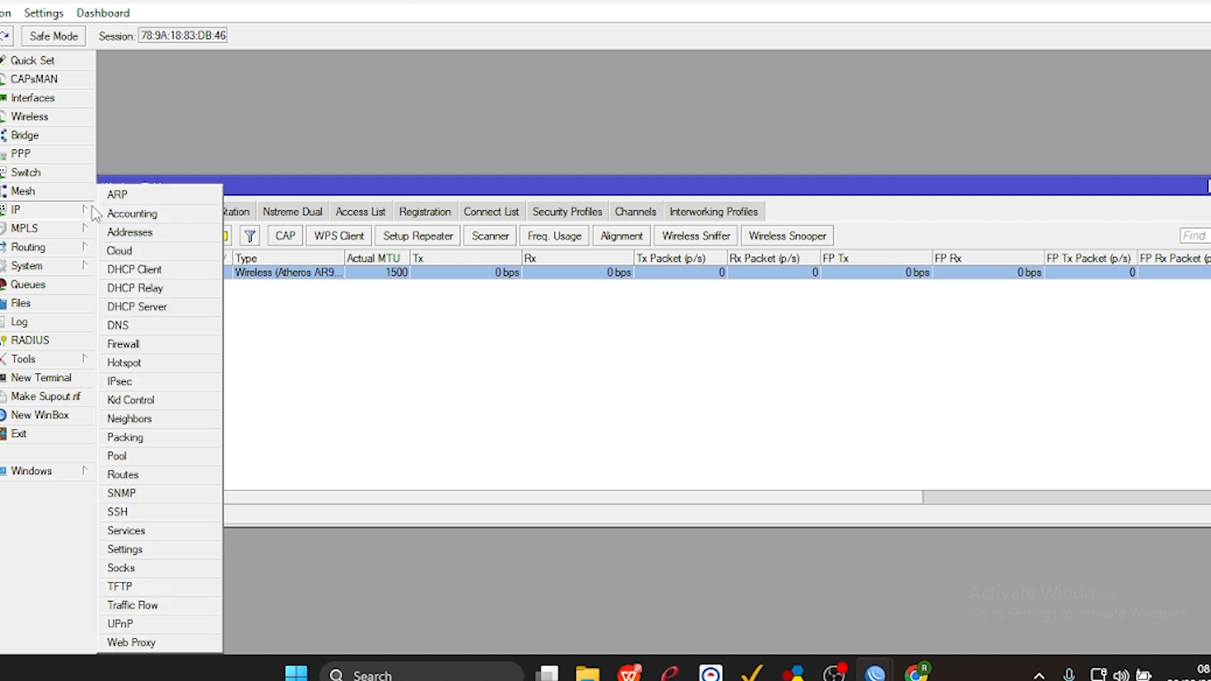
{"action": "left_click", "coordinate": [155, 308]}
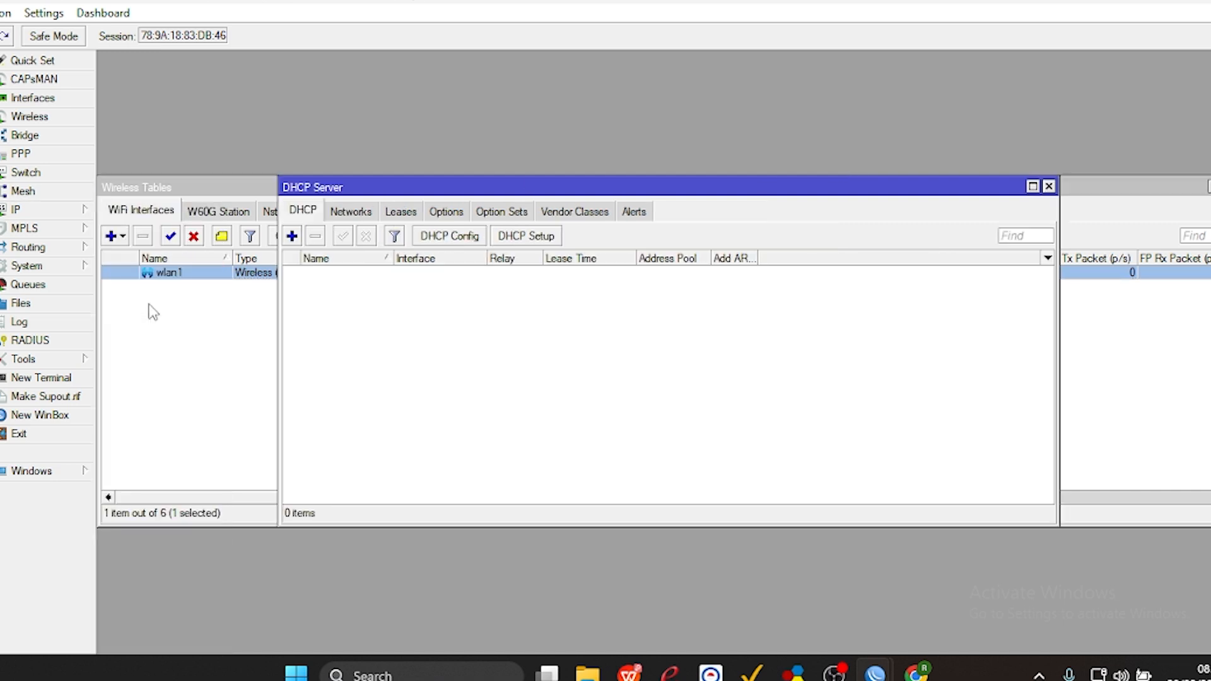
{"action": "left_click", "coordinate": [526, 240]}
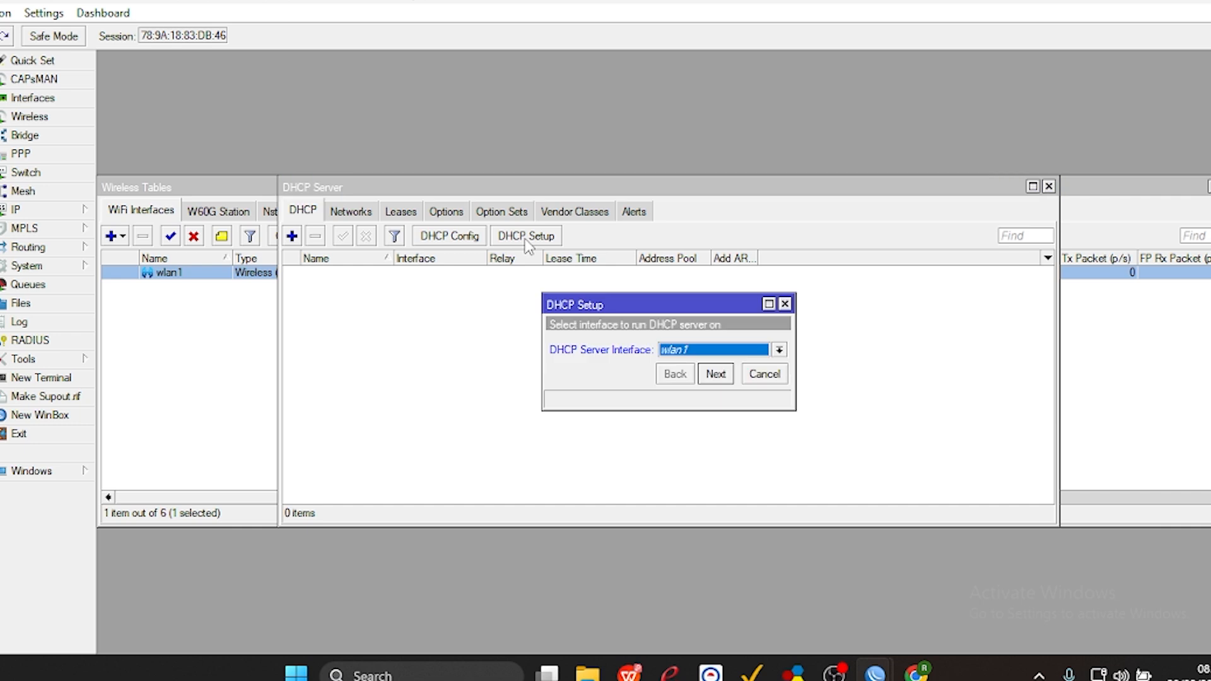
{"action": "left_click", "coordinate": [716, 376]}
{"action": "left_click", "coordinate": [715, 376]}
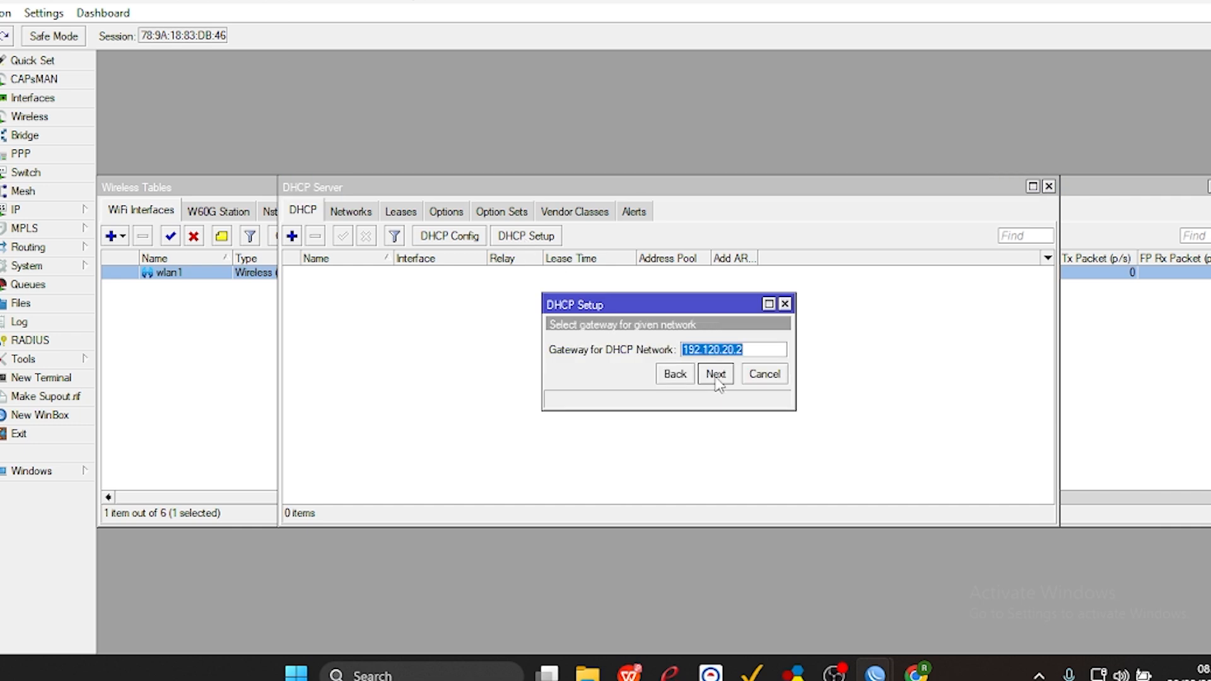
{"action": "left_click", "coordinate": [715, 376]}
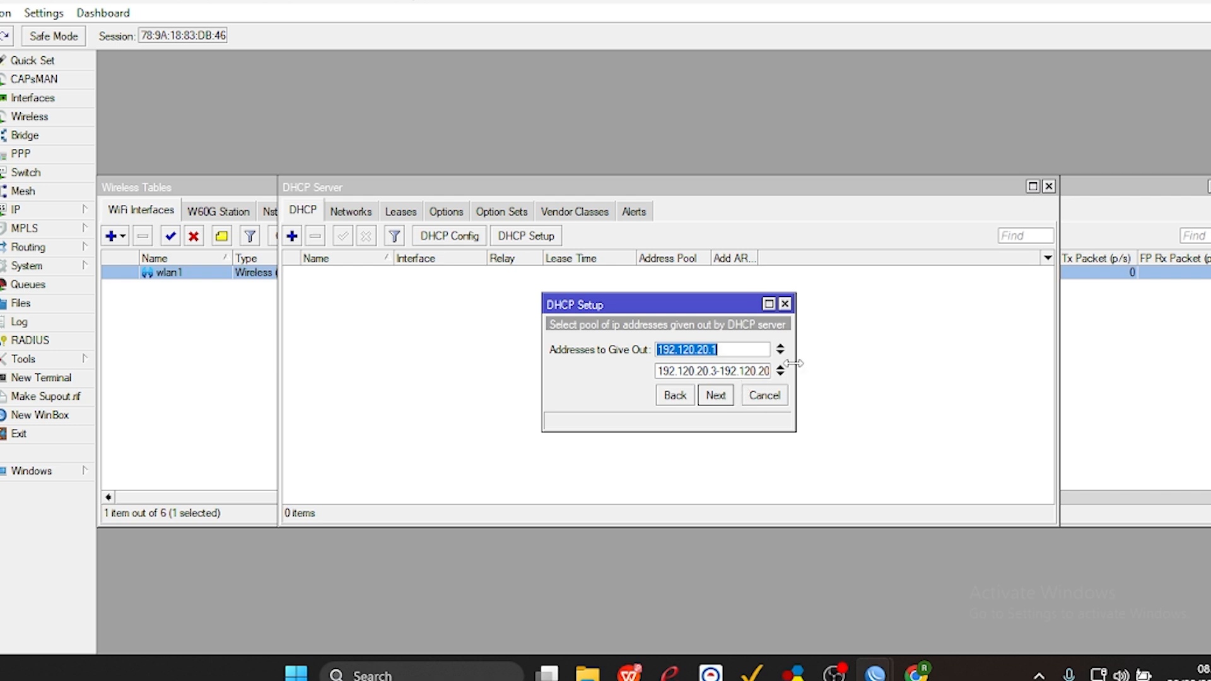
Check the task sheet's WLAN requirements and accept 192.120.20.1 and 192.120.20.3-192.120.20.254 as the DHCP address pool.
{"action": "left_click_drag", "start_coordinate": [794, 363], "coordinate": [868, 351]}
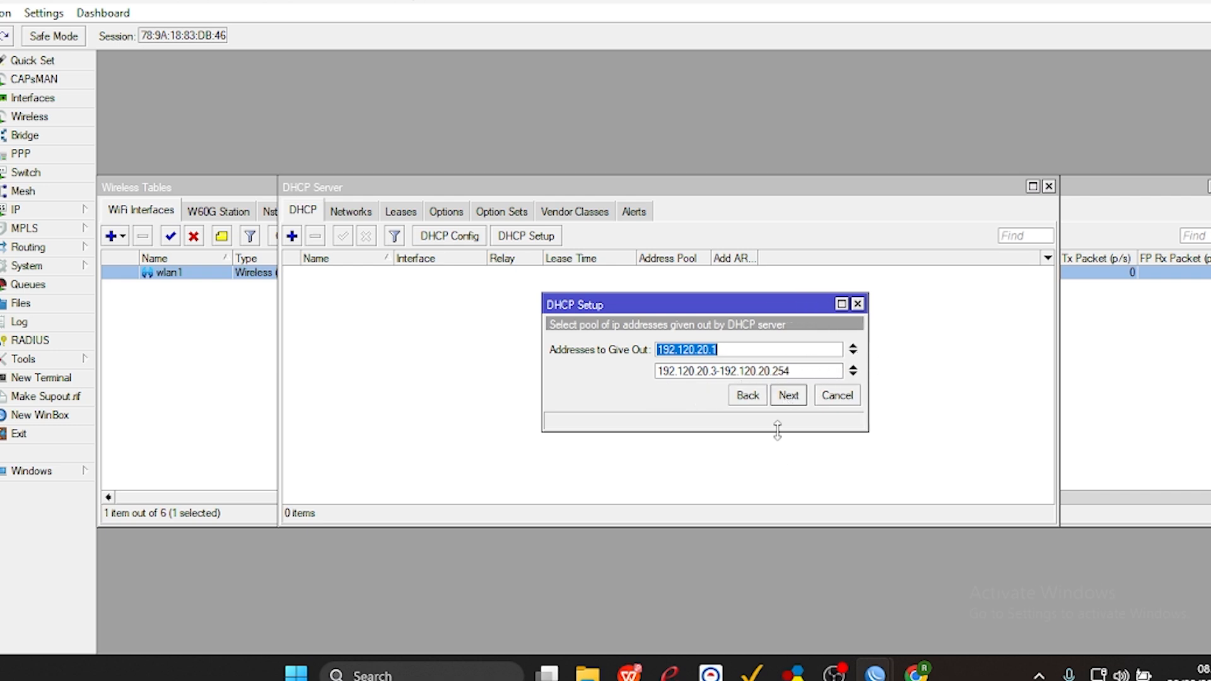
{"action": "left_click", "coordinate": [629, 675]}
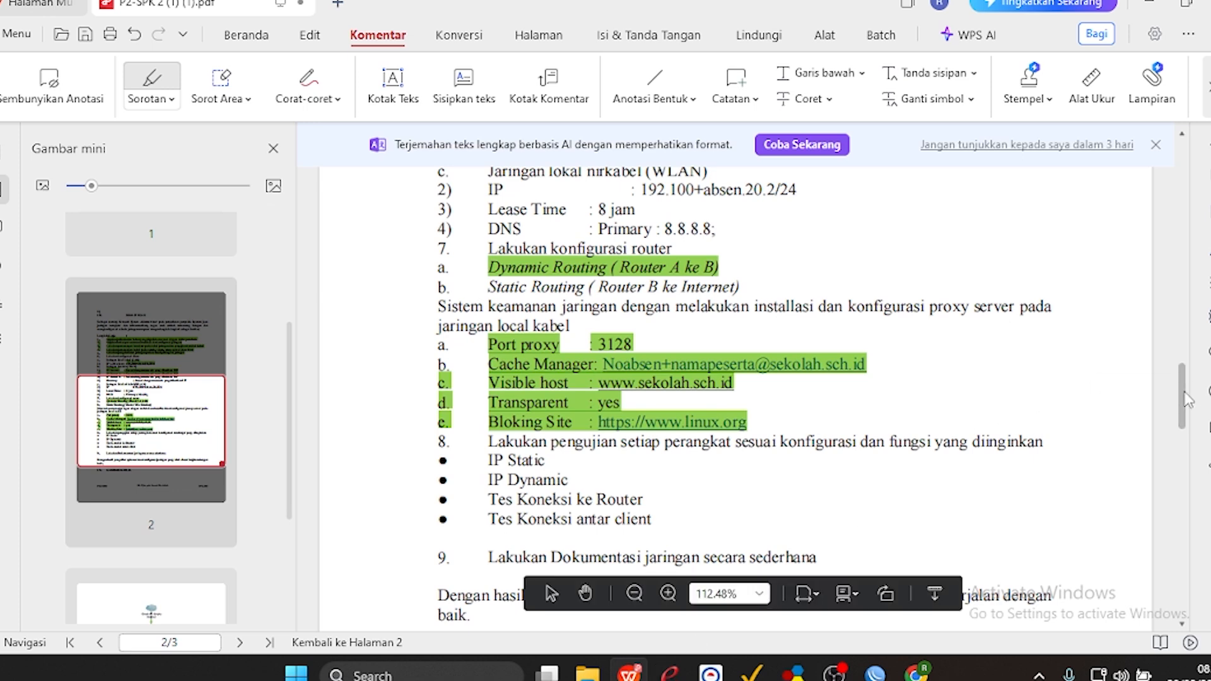
{"action": "mouse_move", "coordinate": [1186, 399]}
{"action": "left_mouse_down"}
{"action": "mouse_move", "coordinate": [1186, 379]}
{"action": "mouse_move", "coordinate": [1186, 403]}
{"action": "left_mouse_up"}
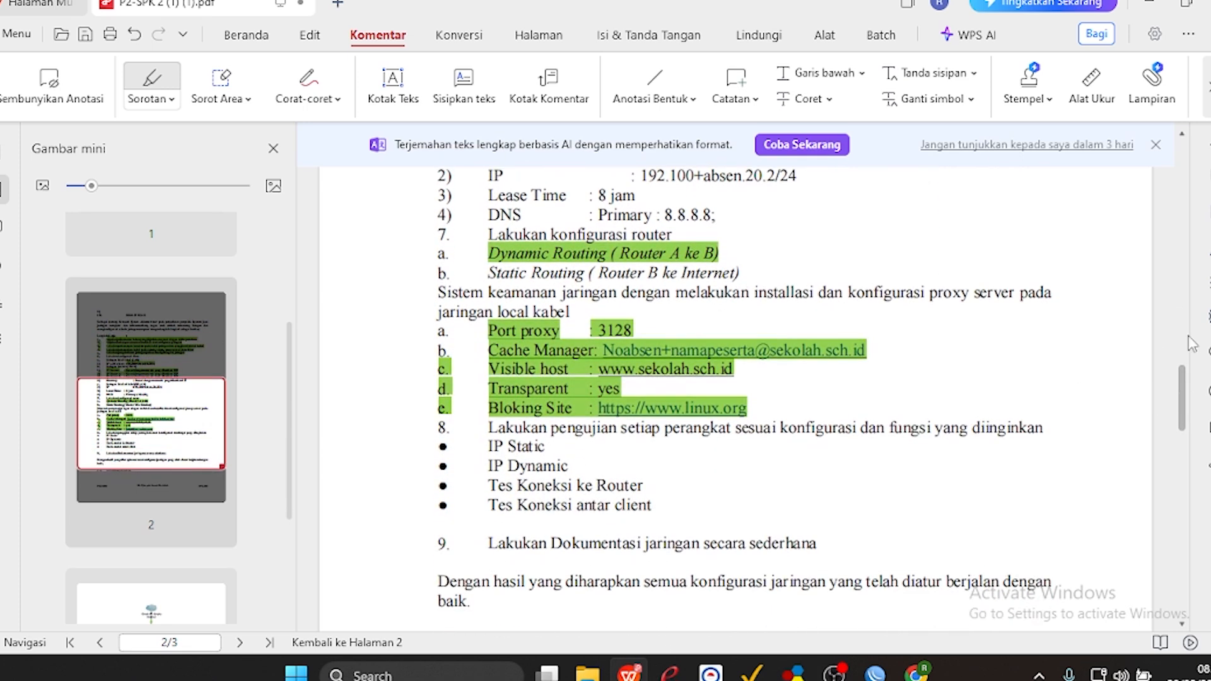
{"action": "left_click", "coordinate": [1150, 7]}
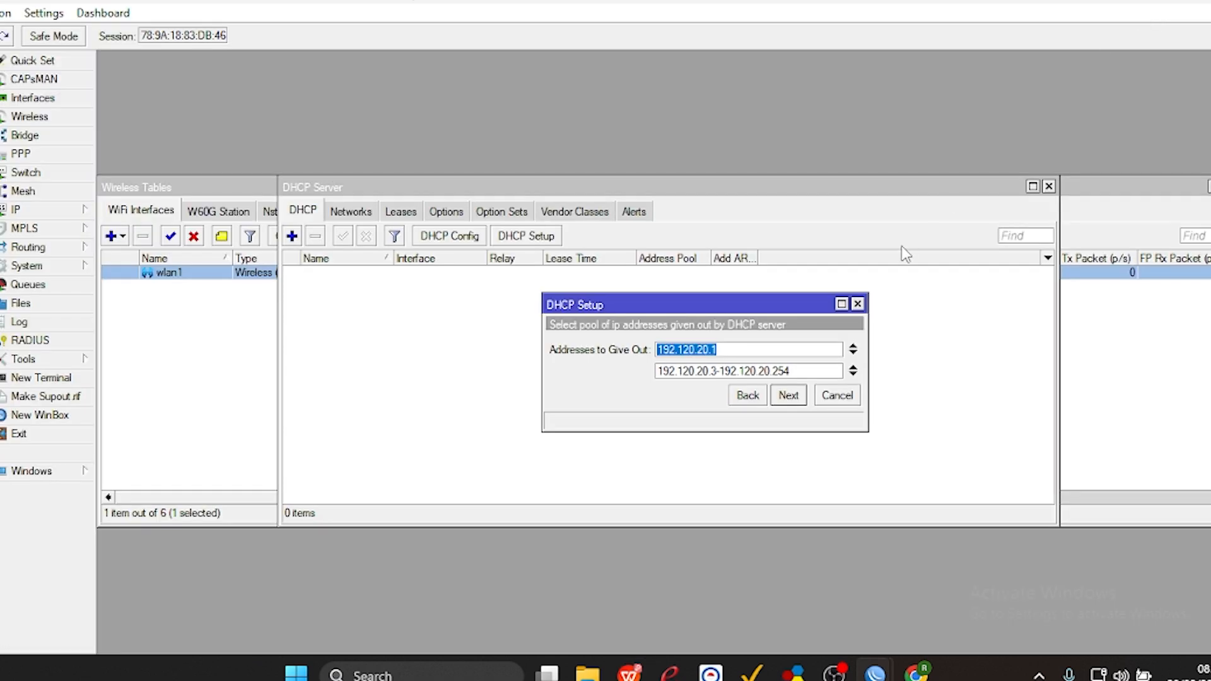
{"action": "left_click", "coordinate": [788, 395]}
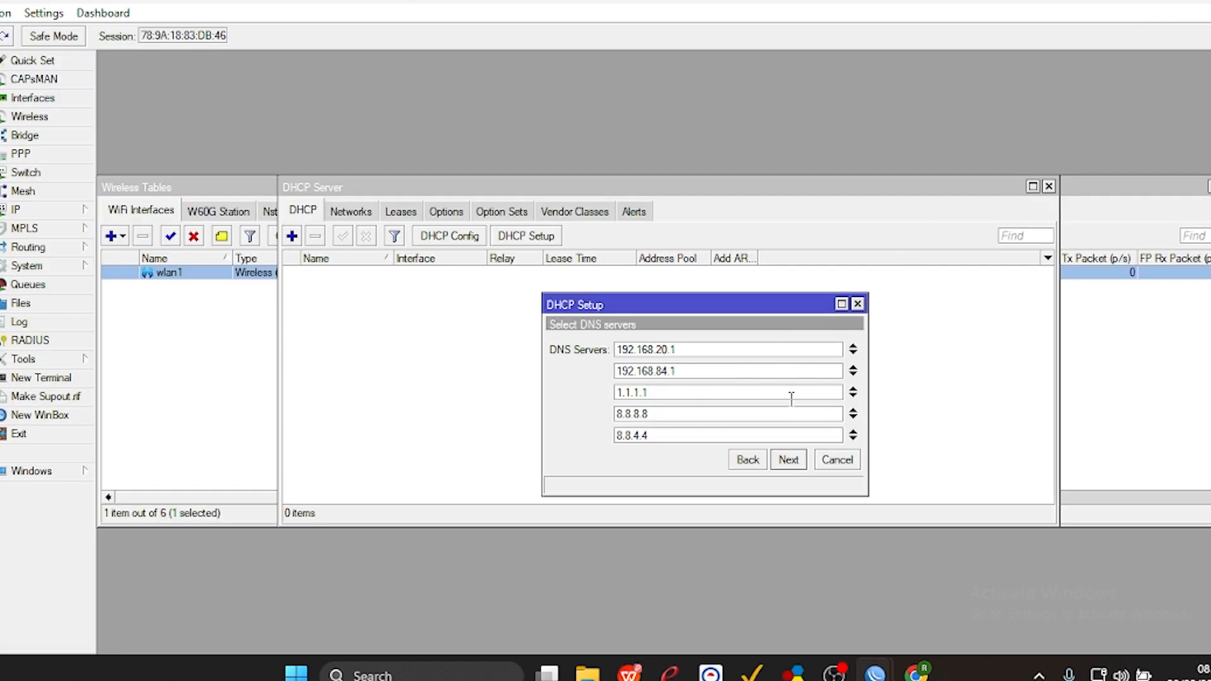
Remove DNS servers 1.1.1.1, 192.168.84.1 and 192.168.20.1 from the DHCP setup, keeping 8.8.8.8 and 8.8.4.4.
{"action": "left_click", "coordinate": [853, 391]}
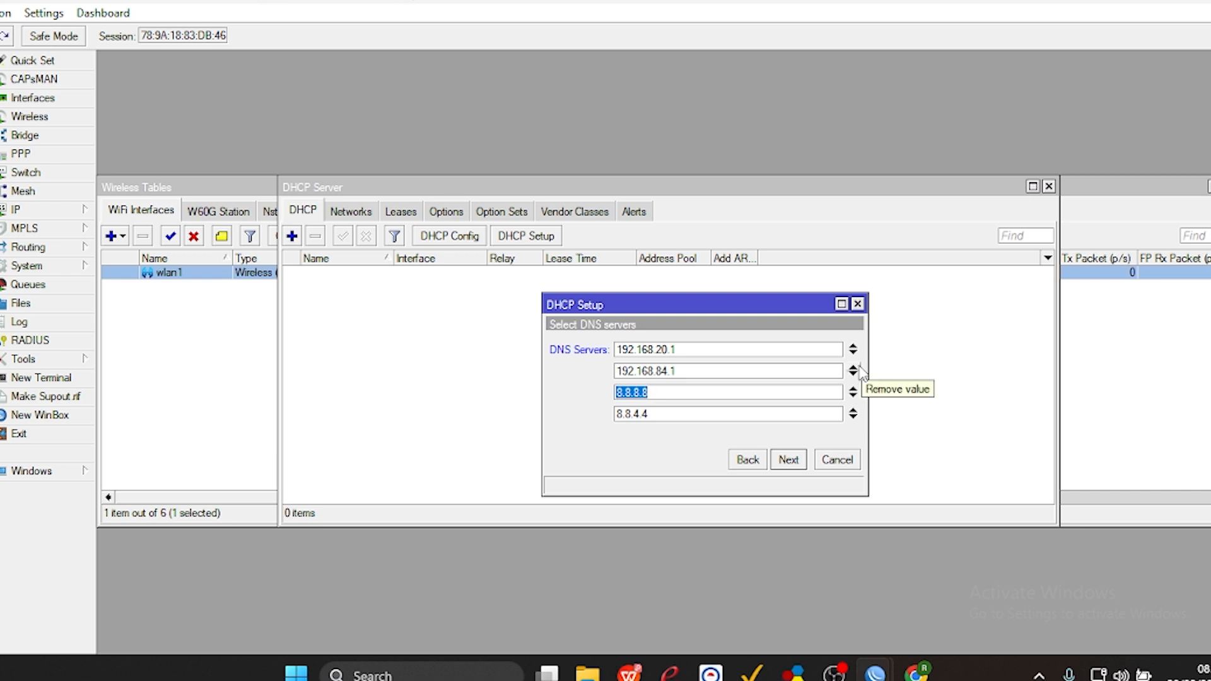
{"action": "left_click", "coordinate": [858, 370]}
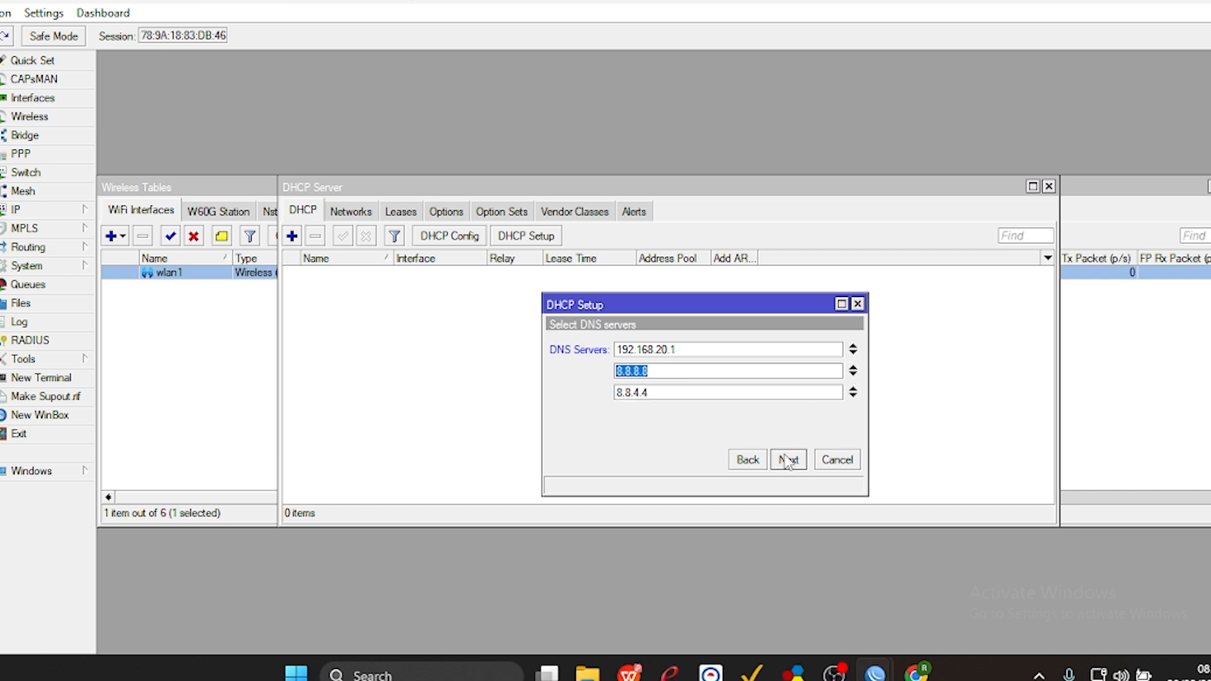
{"action": "left_click", "coordinate": [853, 350]}
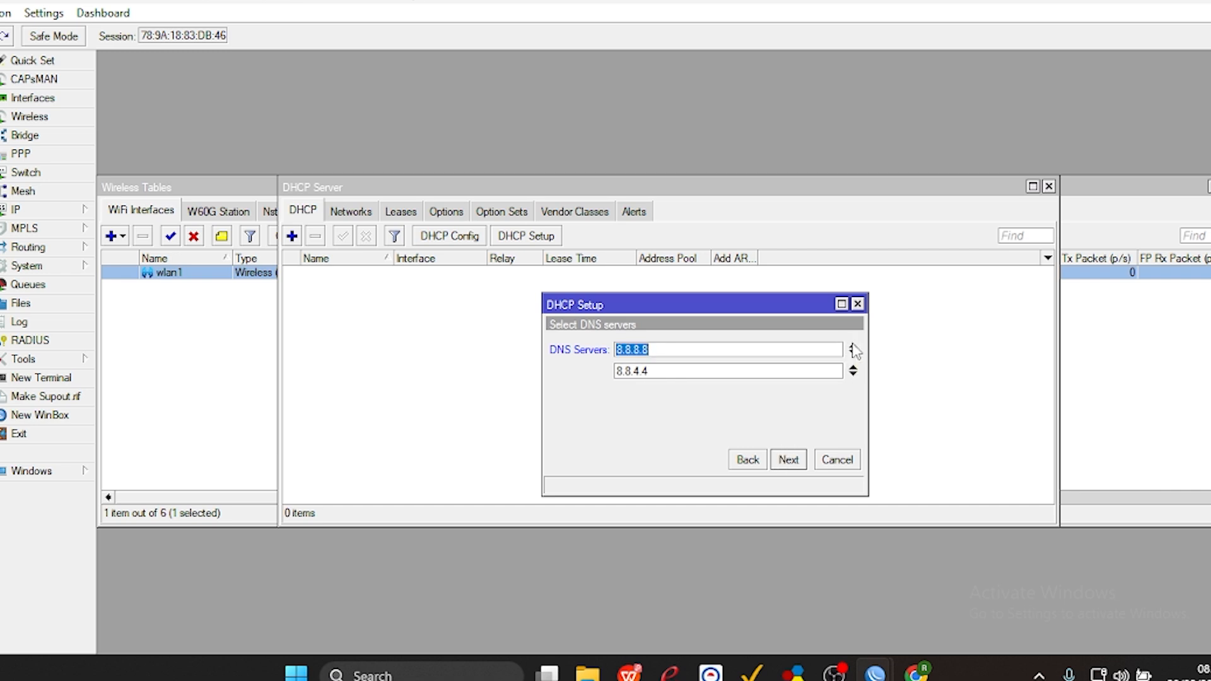
{"action": "left_click", "coordinate": [639, 676]}
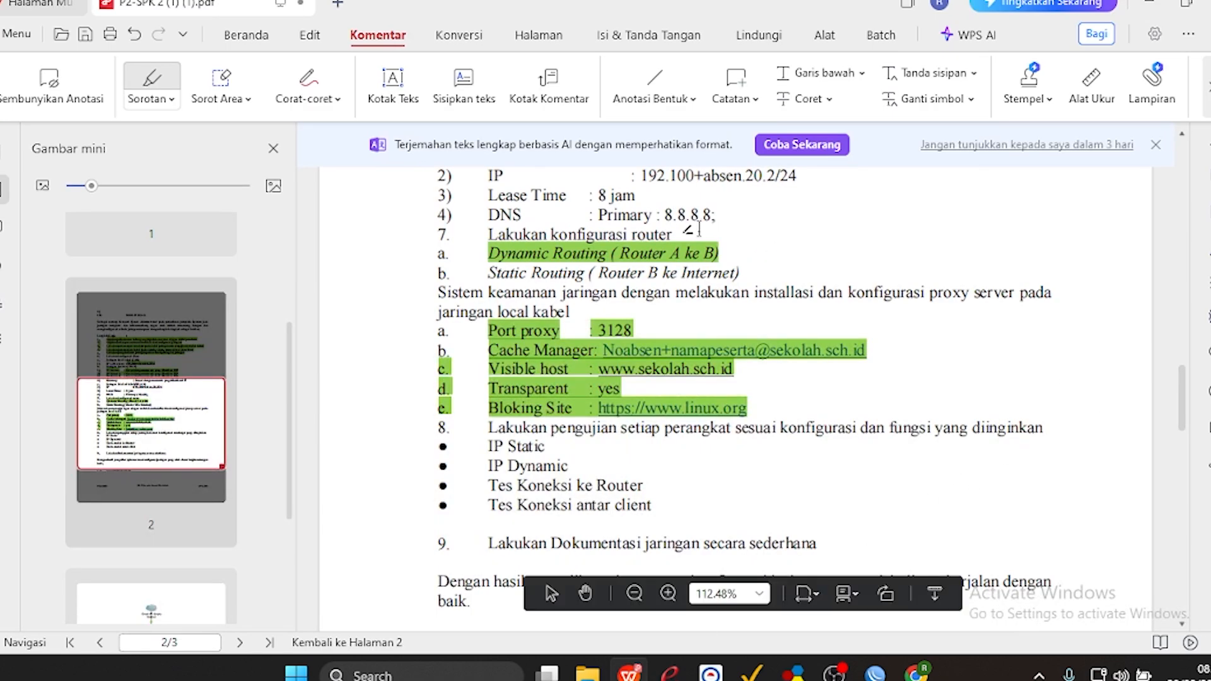
{"action": "left_click", "coordinate": [1153, 3]}
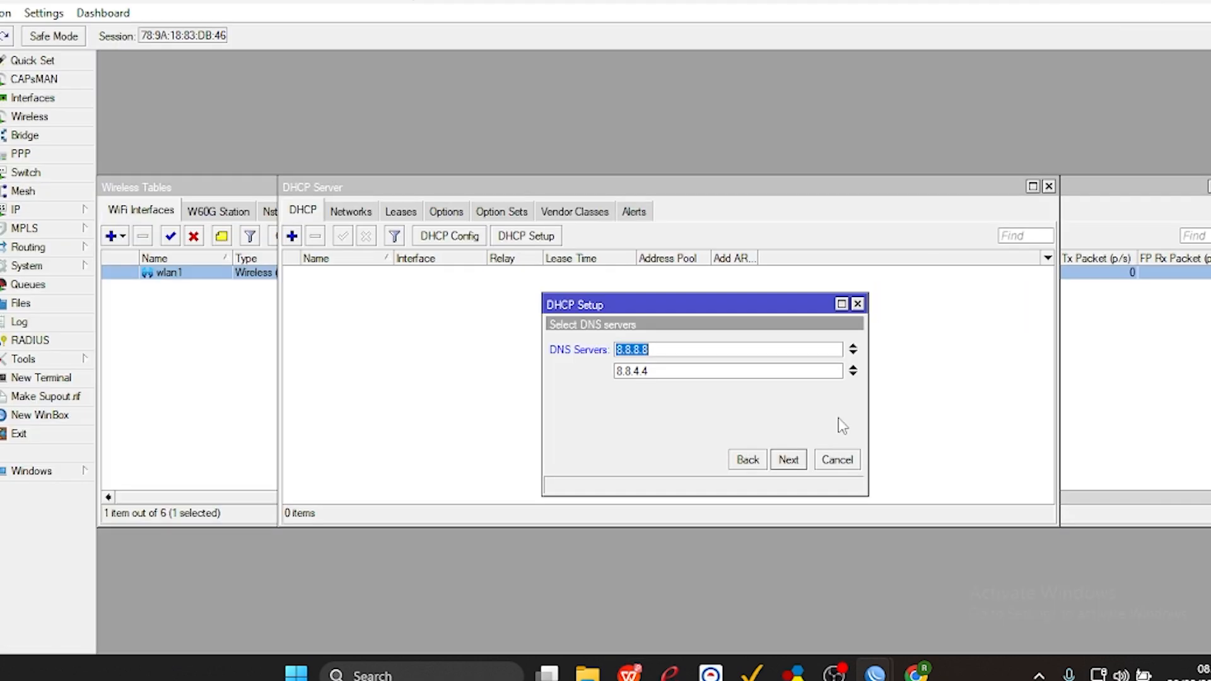
{"action": "left_click", "coordinate": [789, 460]}
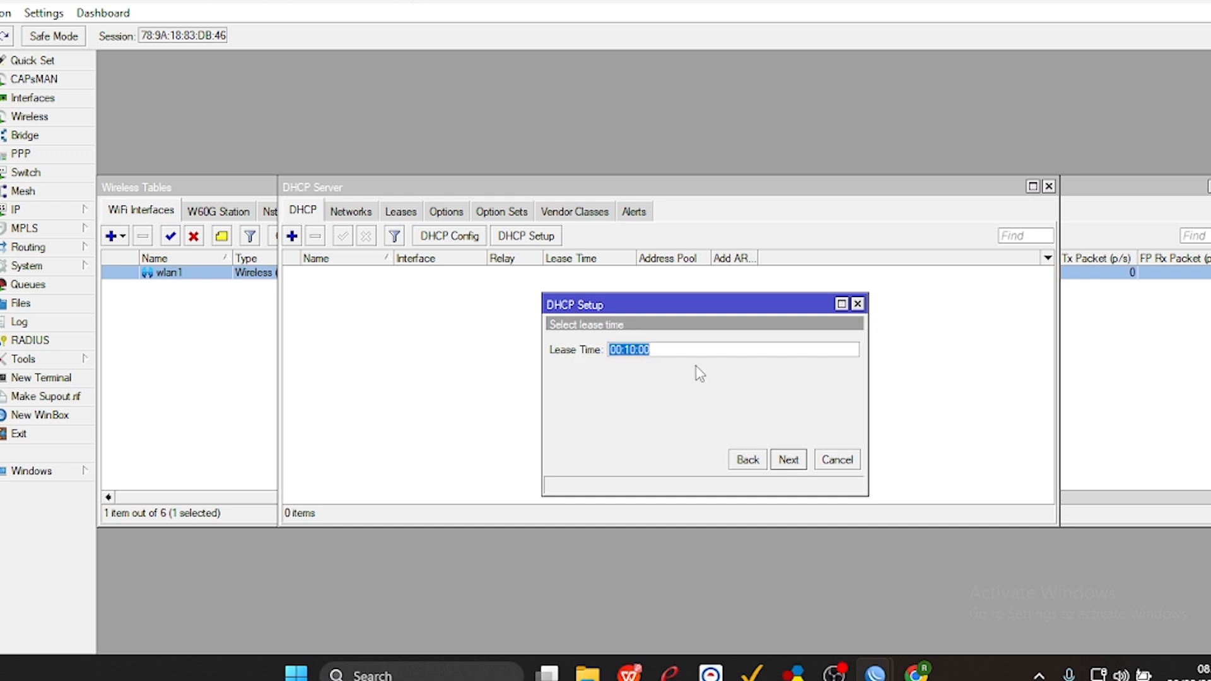
Set the DHCP lease time to 08:00:00 and complete the DHCP server setup.
{"action": "left_click", "coordinate": [635, 346]}
{"action": "key", "text": "BackSpace"}
{"action": "type", "text": "00"}
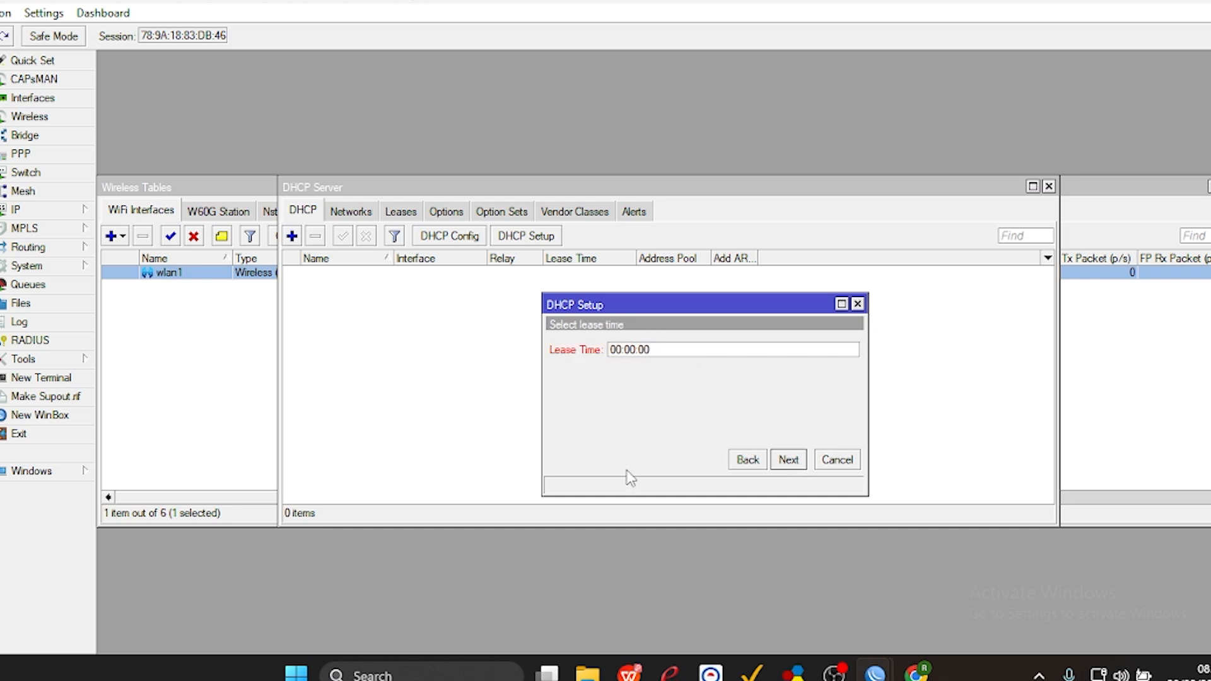
{"action": "key", "text": "BackSpace"}
{"action": "type", "text": "8"}
{"action": "left_click", "coordinate": [789, 460]}
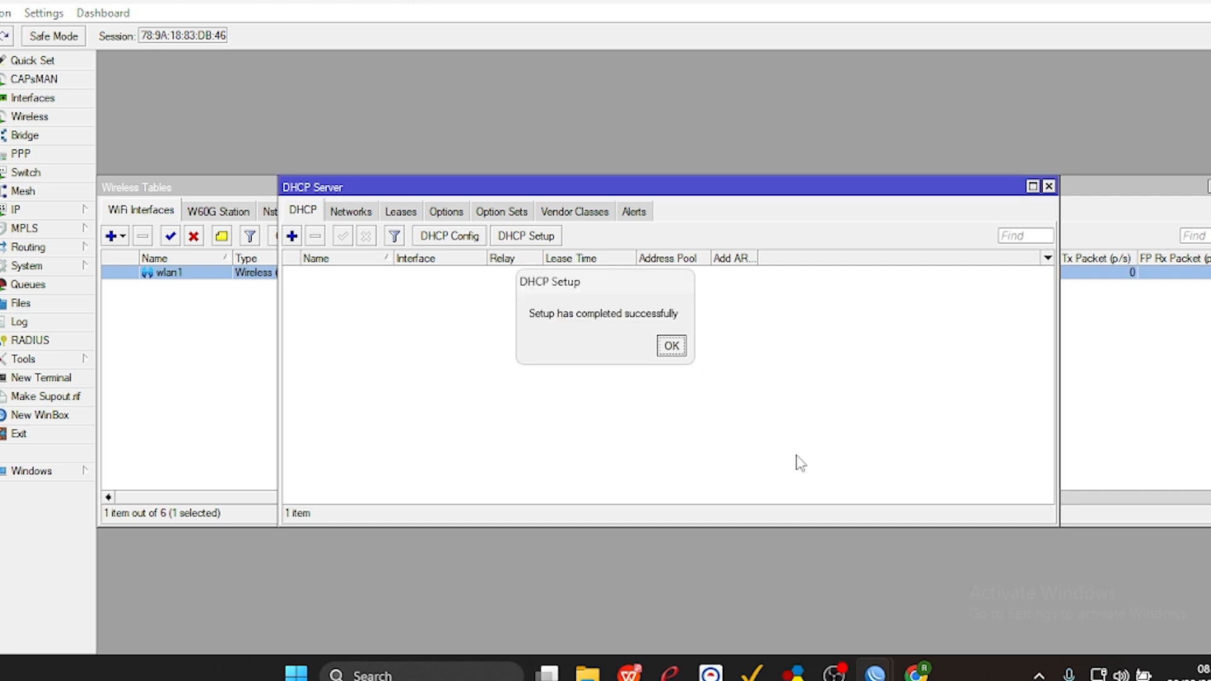
{"action": "left_click", "coordinate": [672, 345]}
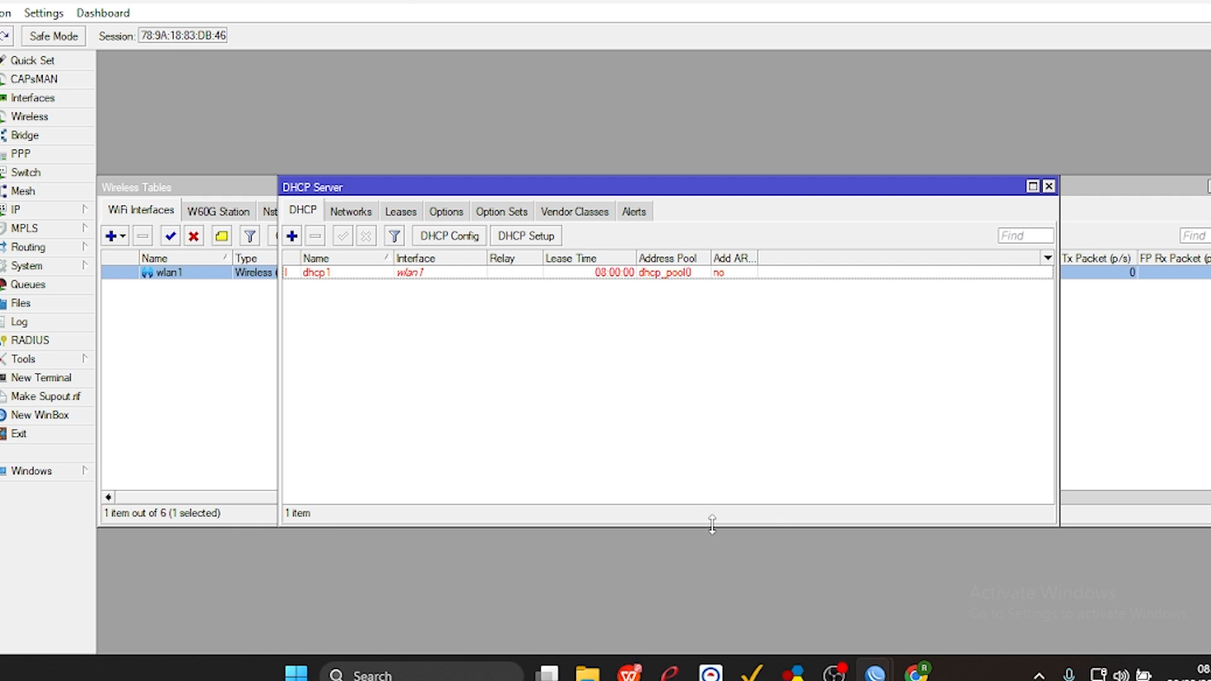
Consult the network topology diagram on the task sheet's last page and close the WinBox connection window.
{"action": "mouse_move", "coordinate": [921, 675]}
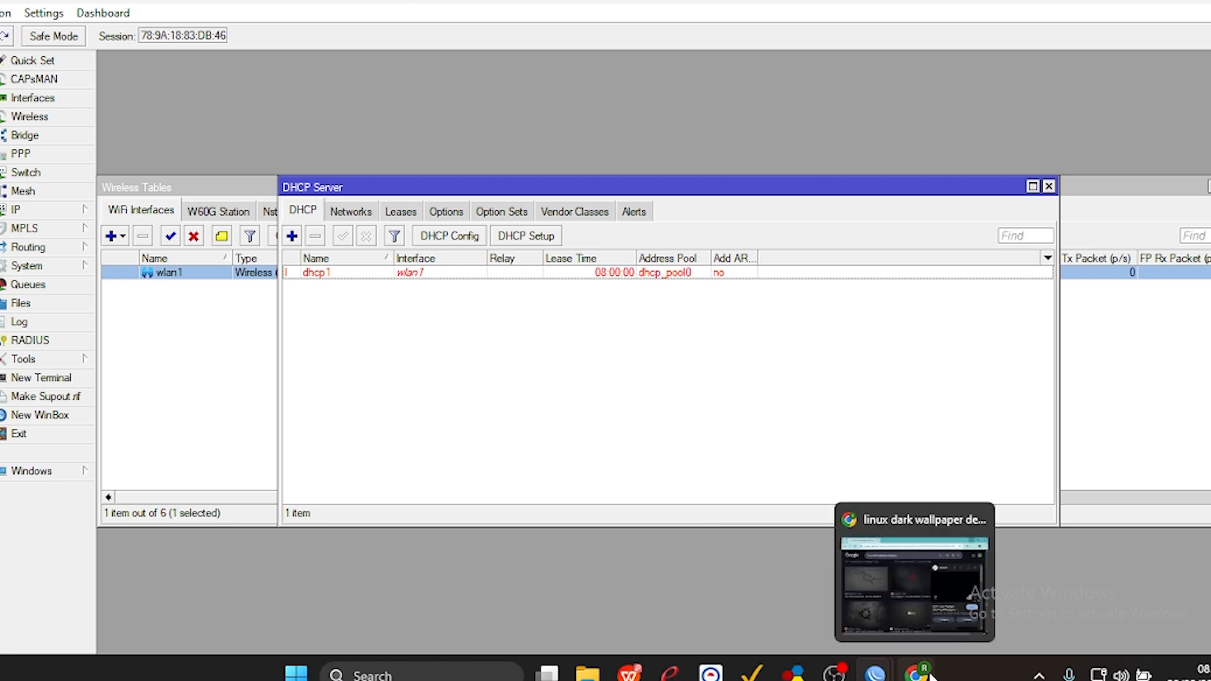
{"action": "left_click", "coordinate": [629, 674]}
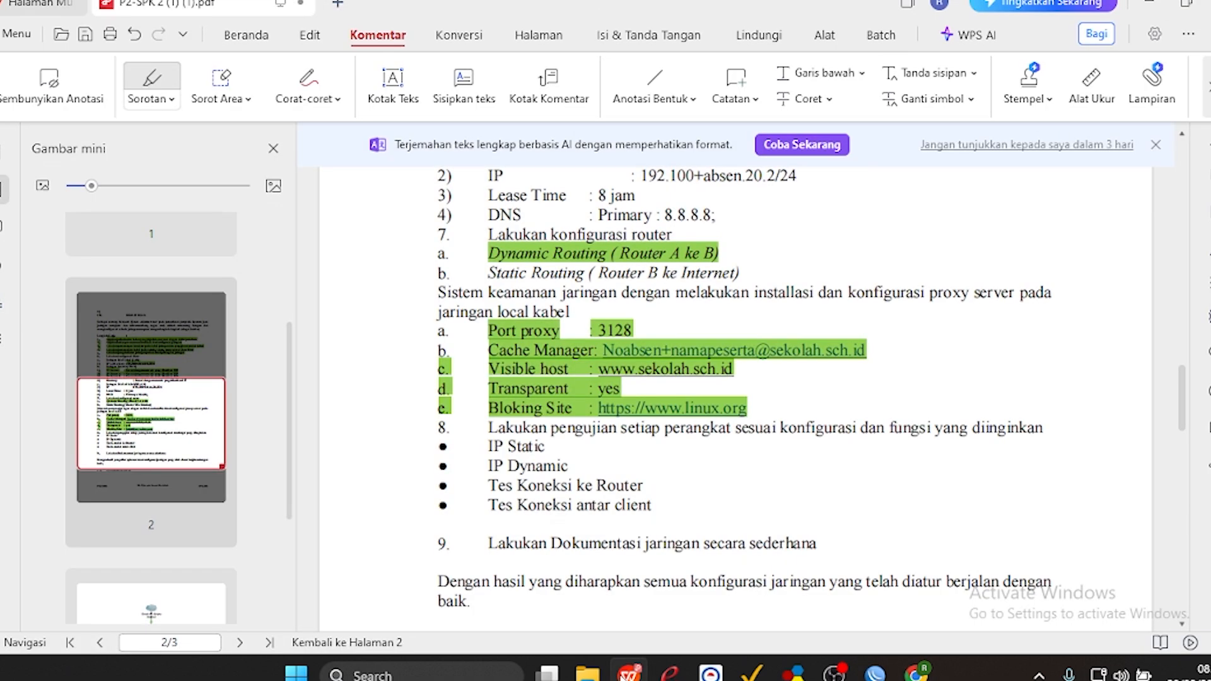
{"action": "left_click_drag", "start_coordinate": [1184, 406], "coordinate": [1174, 512]}
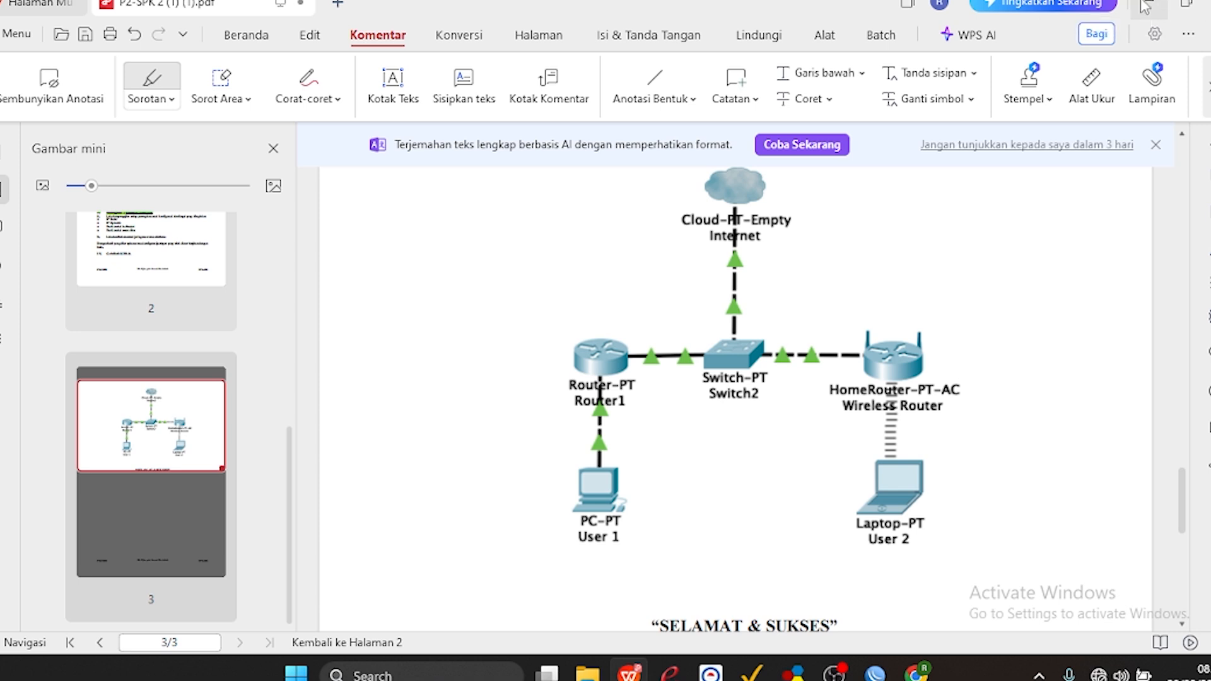
{"action": "left_click", "coordinate": [1145, 6]}
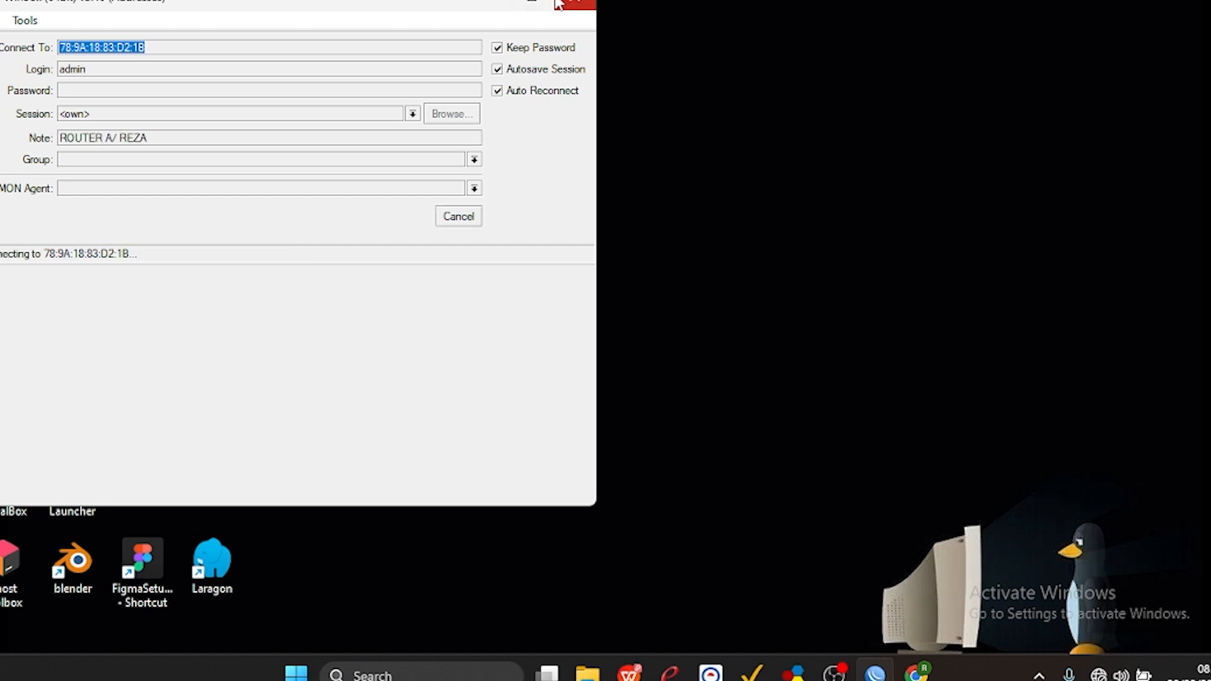
{"action": "left_click", "coordinate": [559, 5]}
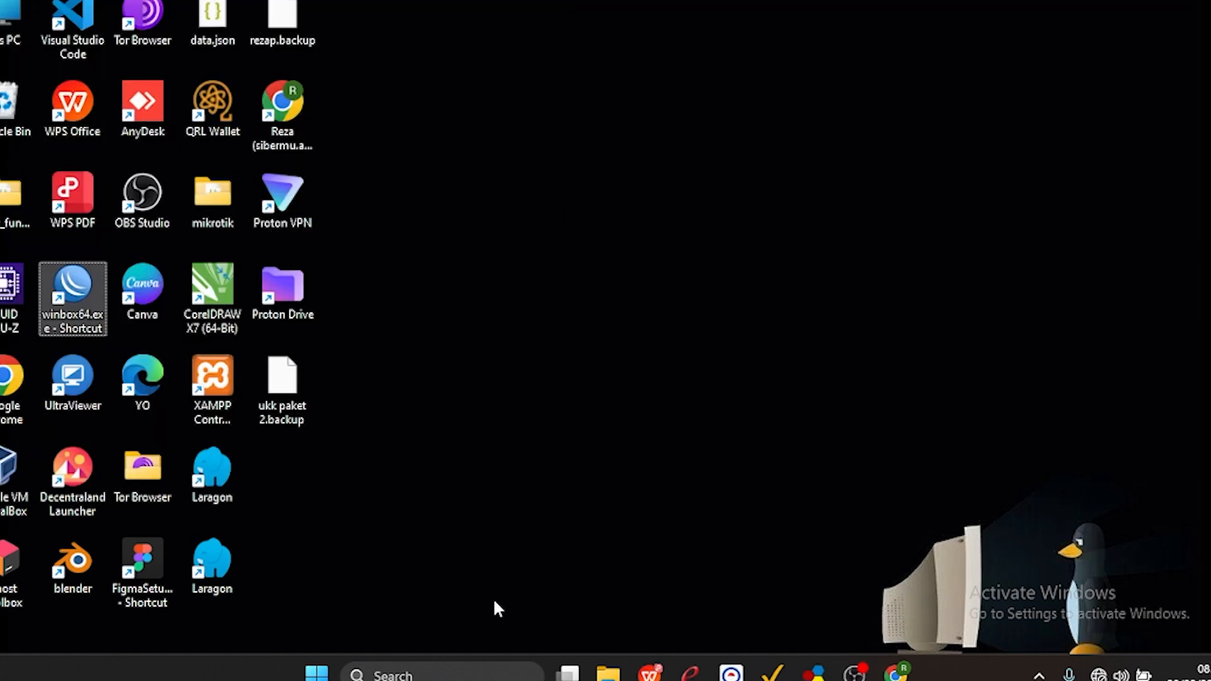
Open the Windows network adapter connections from the Control Panel's Network and Sharing Center.
{"action": "left_click", "coordinate": [434, 674]}
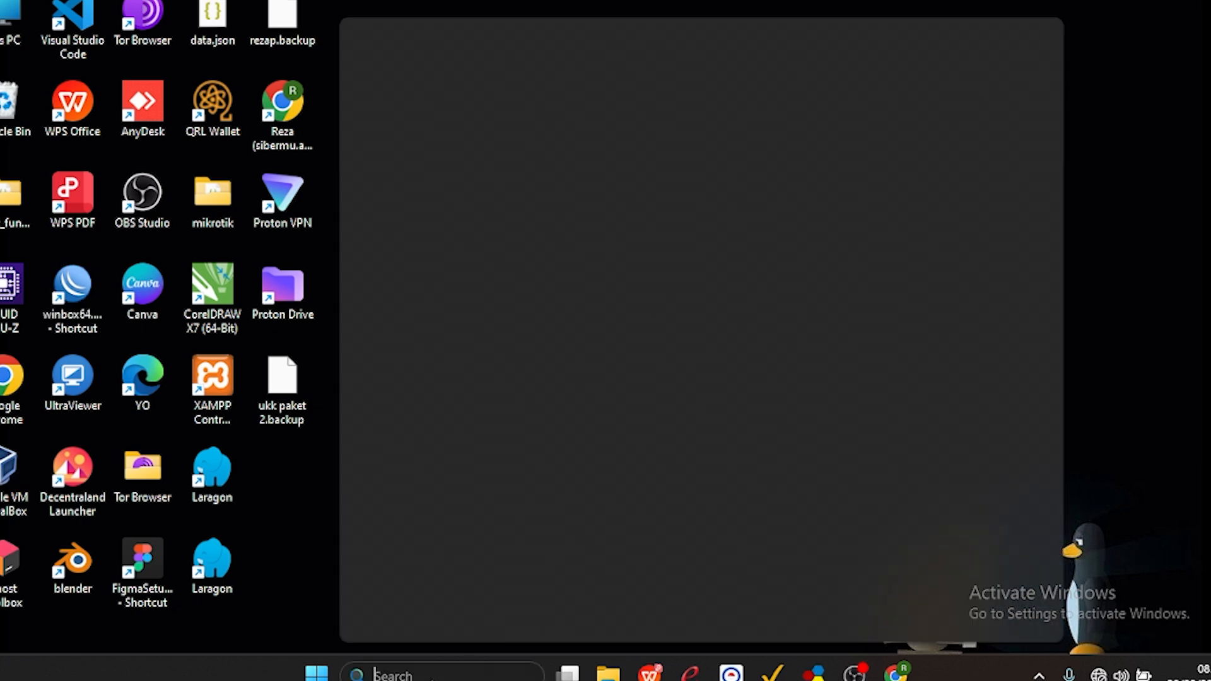
{"action": "type", "text": "control Panel"}
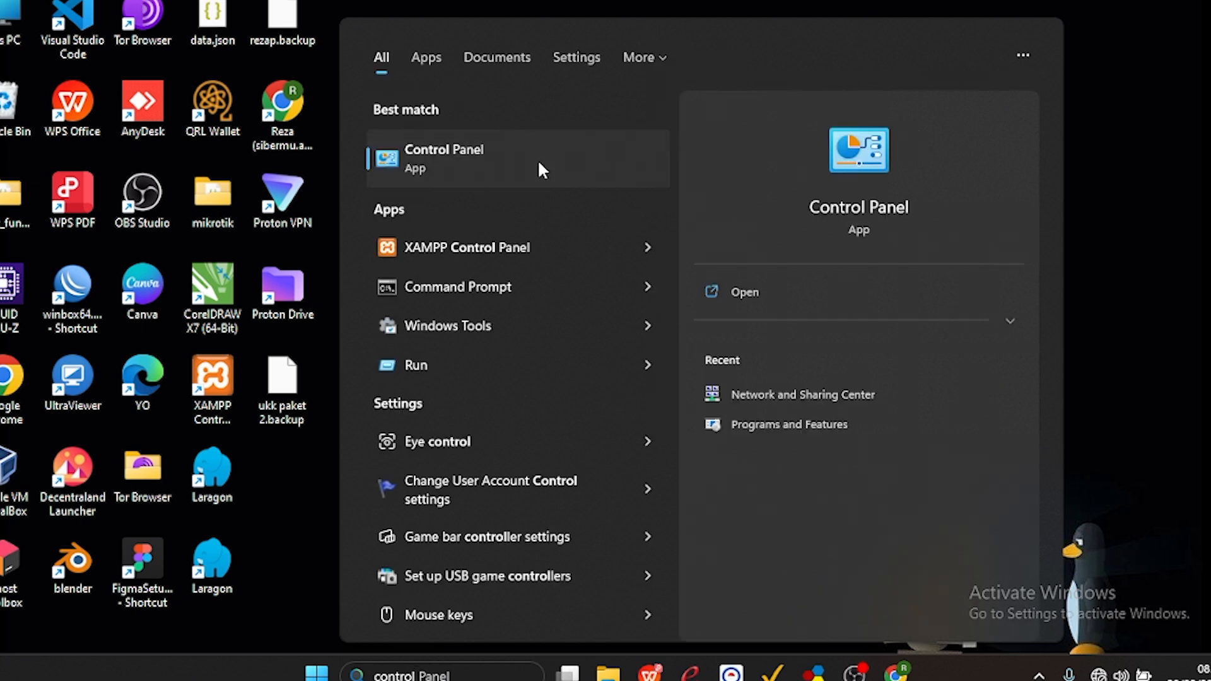
{"action": "left_click", "coordinate": [539, 163]}
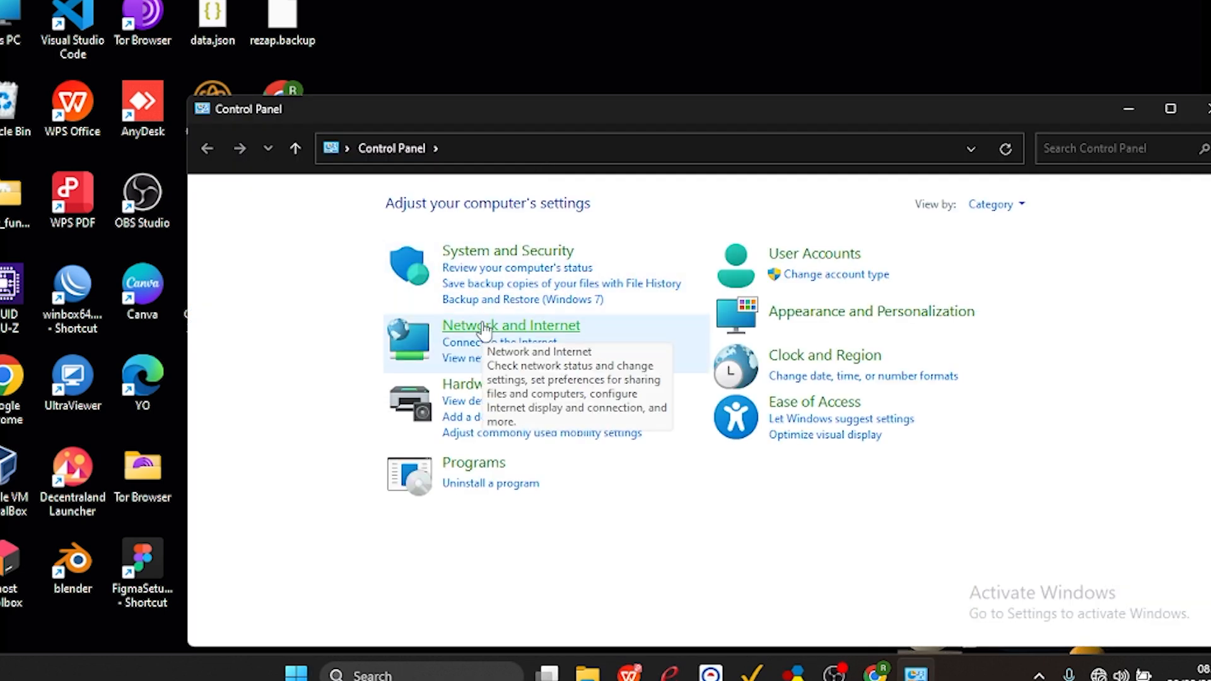
{"action": "left_click", "coordinate": [483, 330]}
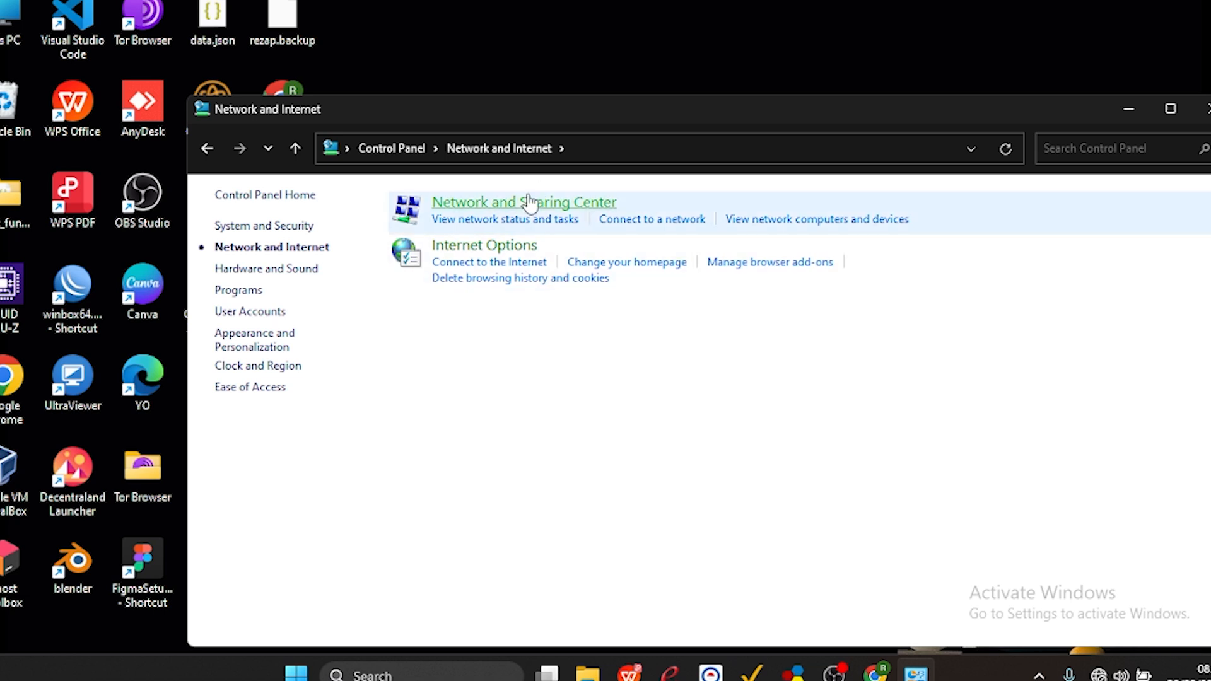
{"action": "left_click", "coordinate": [519, 203]}
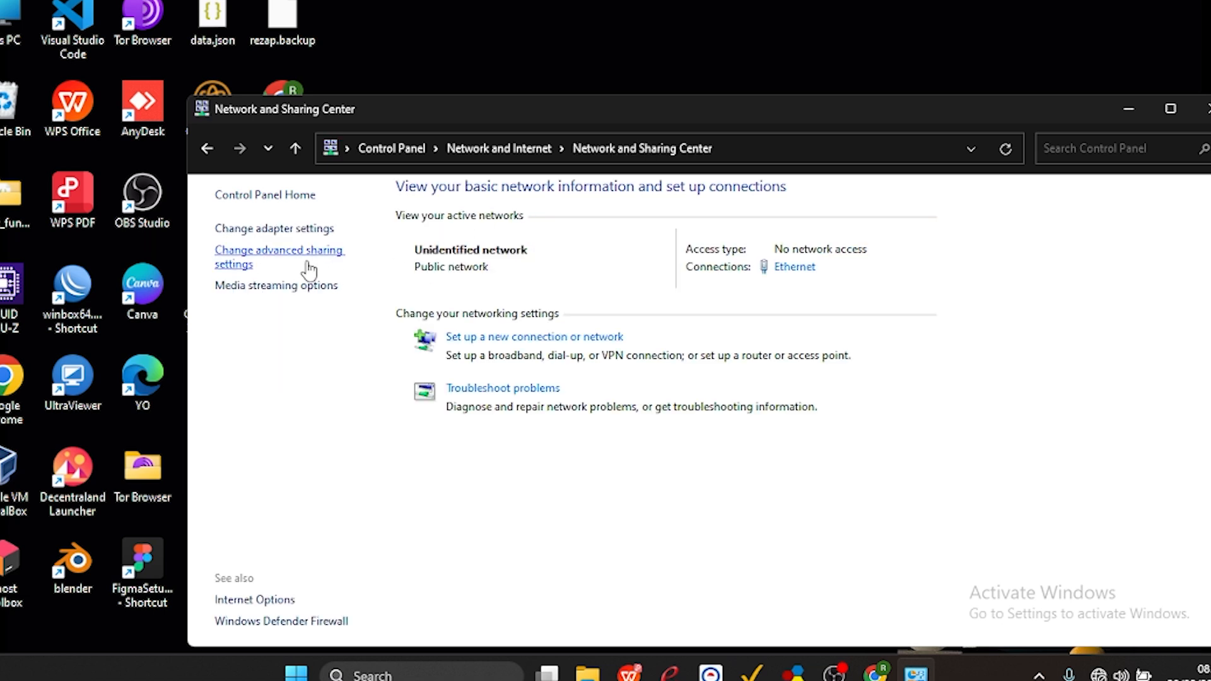
{"action": "left_click", "coordinate": [301, 230]}
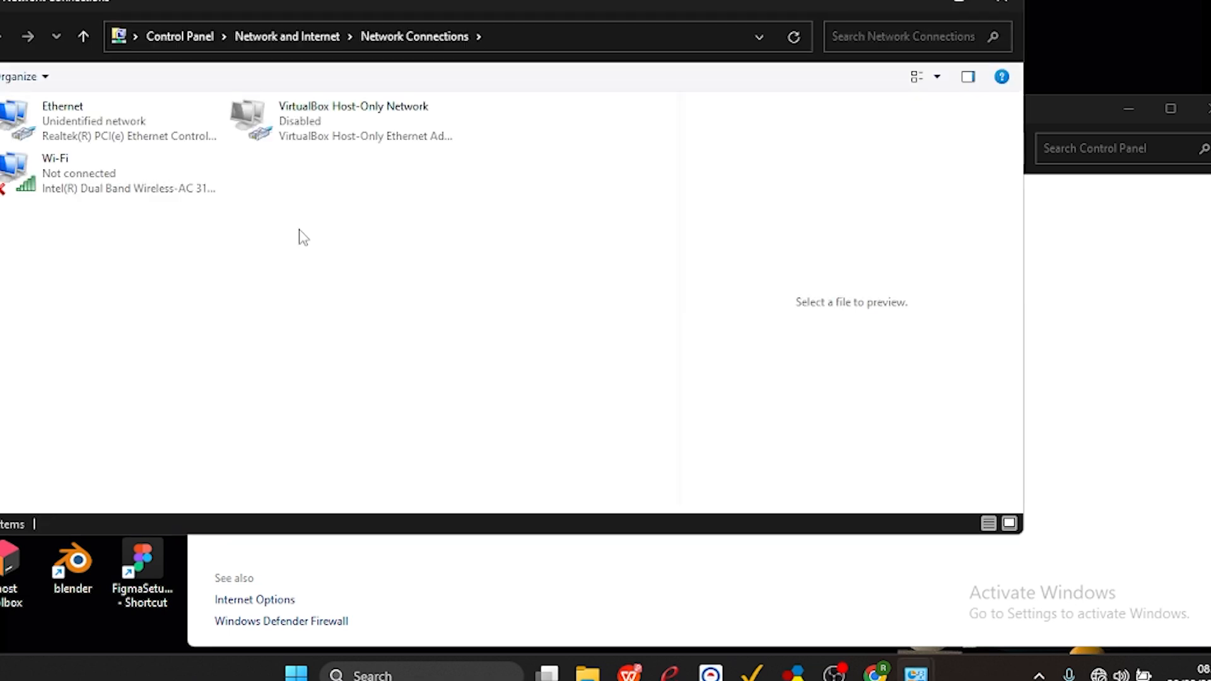
Open the Ethernet adapter's TCP/IPv4 properties and switch to a manually specified IP address.
{"action": "right_click", "coordinate": [150, 143]}
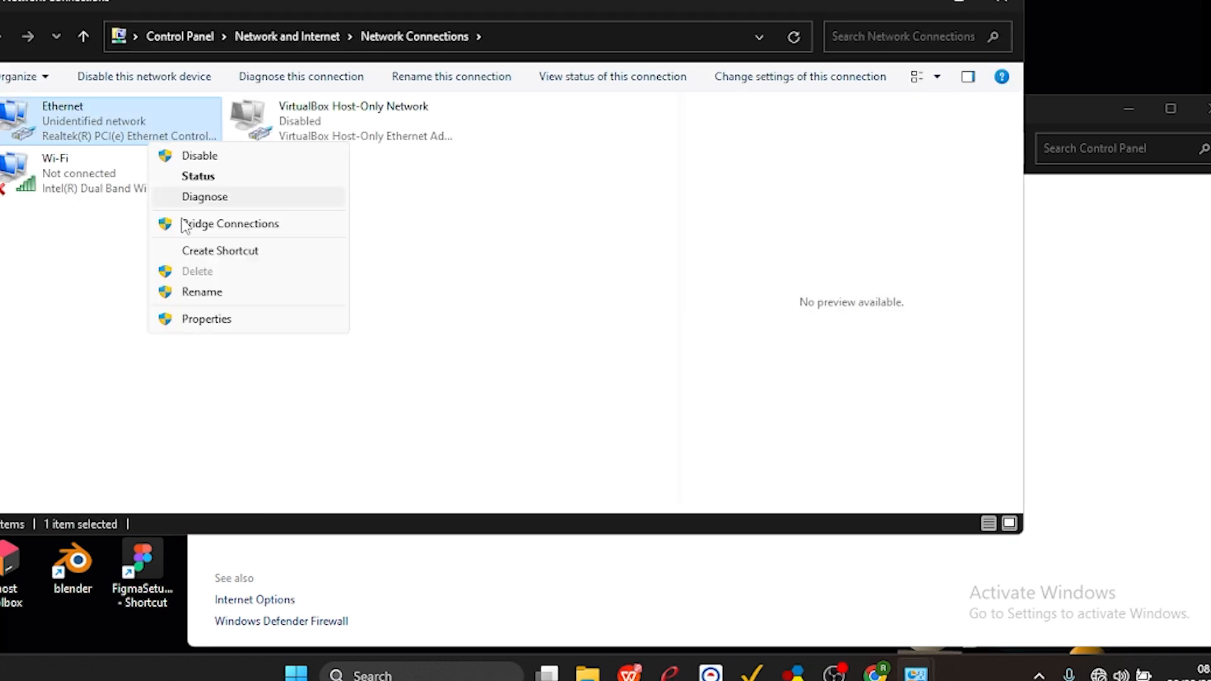
{"action": "left_click", "coordinate": [197, 321]}
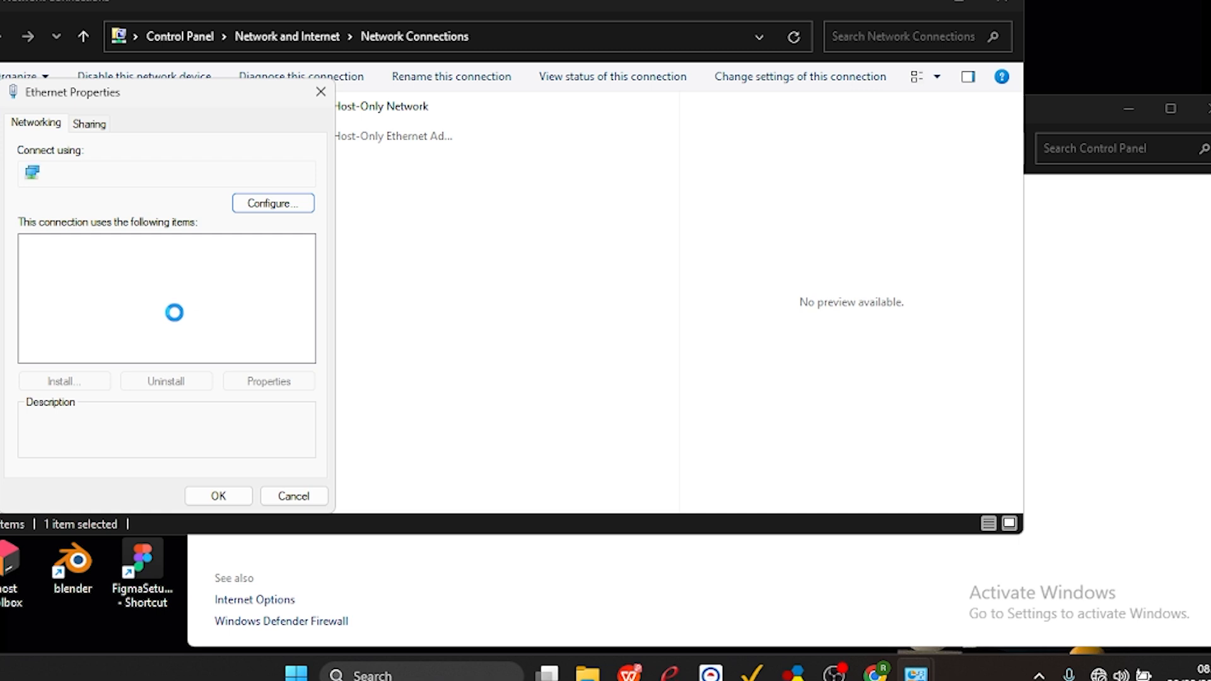
{"action": "double_click", "coordinate": [172, 307]}
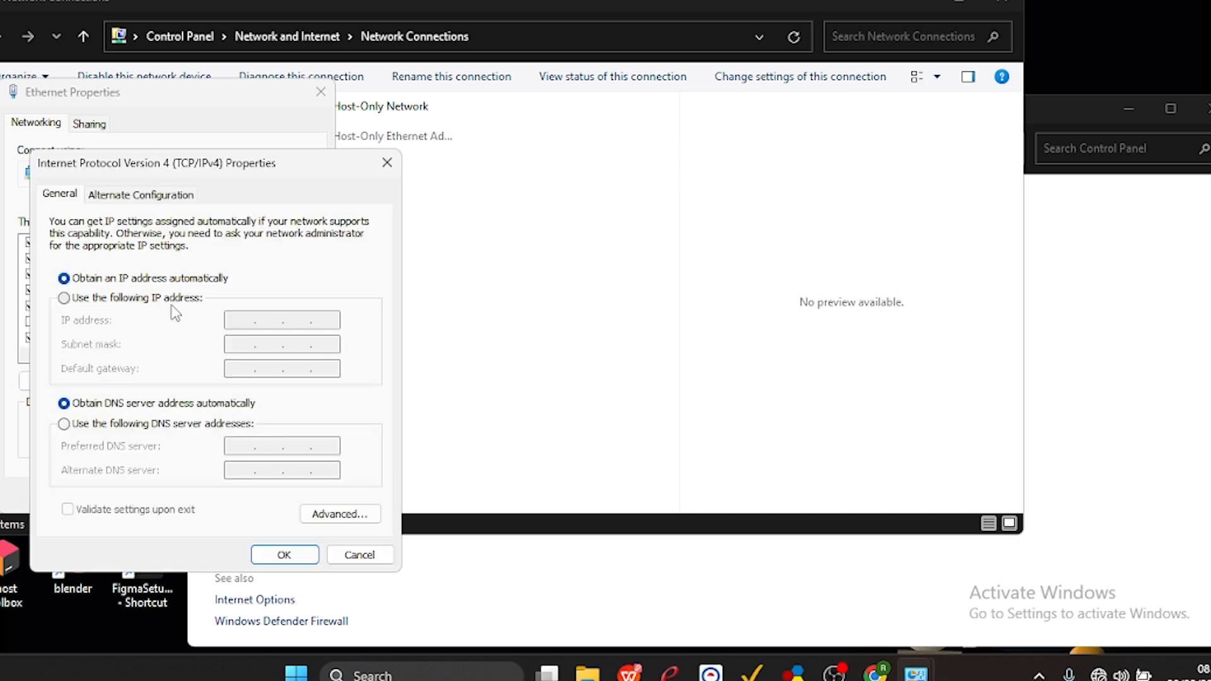
{"action": "left_click", "coordinate": [160, 302]}
{"action": "left_click", "coordinate": [241, 321]}
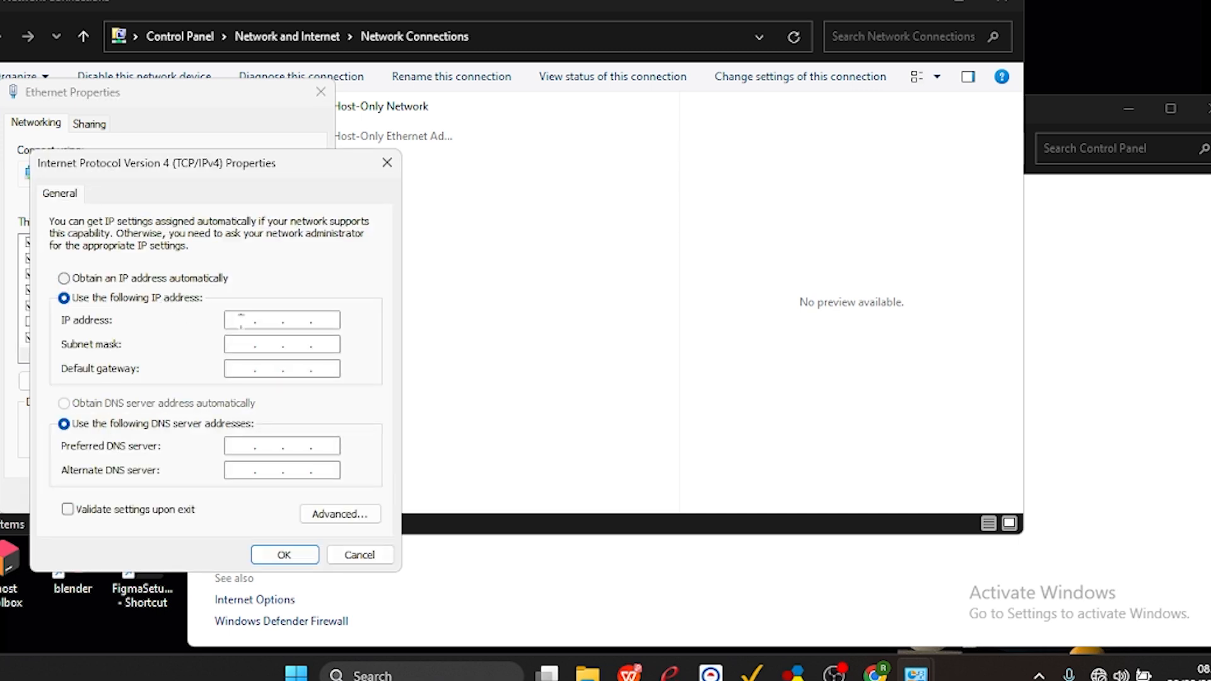
Set the Ethernet adapter's IP address to 192.220.10.5 with subnet mask 255.255.255.0.
{"action": "type", "text": "192 ."}
{"action": "type", "text": "220.10.5"}
{"action": "left_click", "coordinate": [238, 346]}
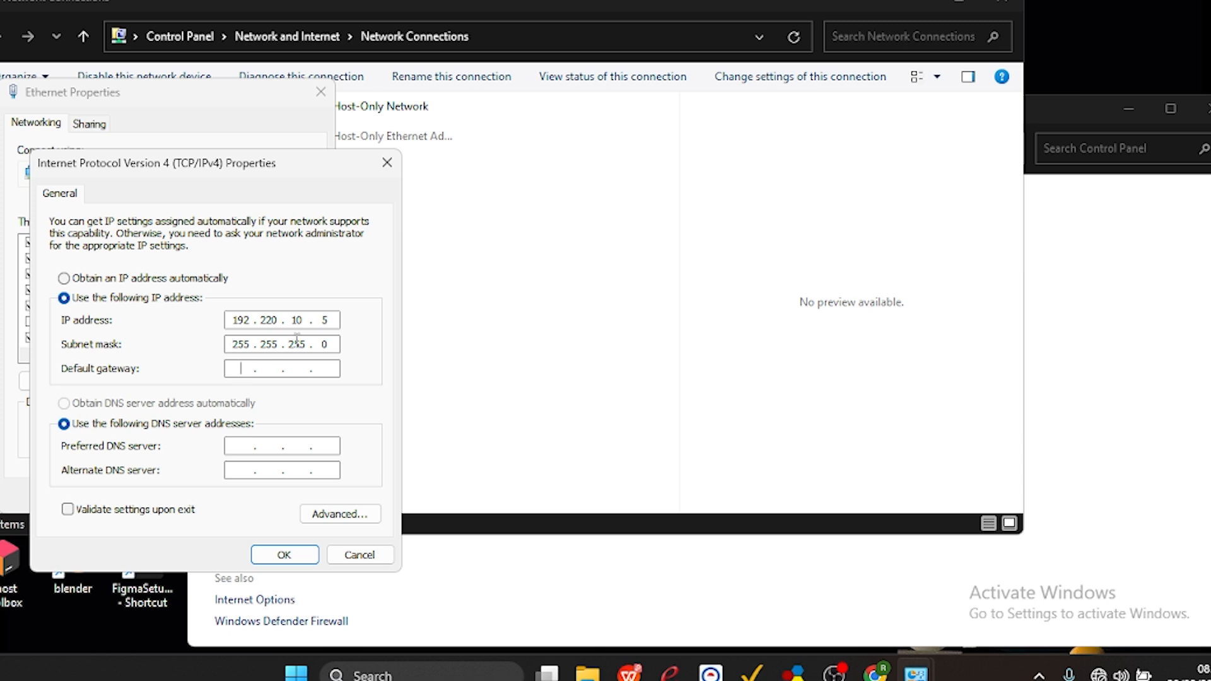
{"action": "left_click", "coordinate": [331, 319]}
{"action": "key", "text": "BackSpace"}
{"action": "type", "text": "2"}
{"action": "type", "text": "5"}
Set the Ethernet adapter's default gateway to 192.220.10.2.
{"action": "left_click", "coordinate": [243, 367]}
{"action": "type", "text": "192"}
{"action": "type", "text": "22010"}
{"action": "type", "text": ".2"}
{"action": "type", "text": "8.8."}
{"action": "type", "text": "8.8"}
{"action": "type", "text": "8.8."}
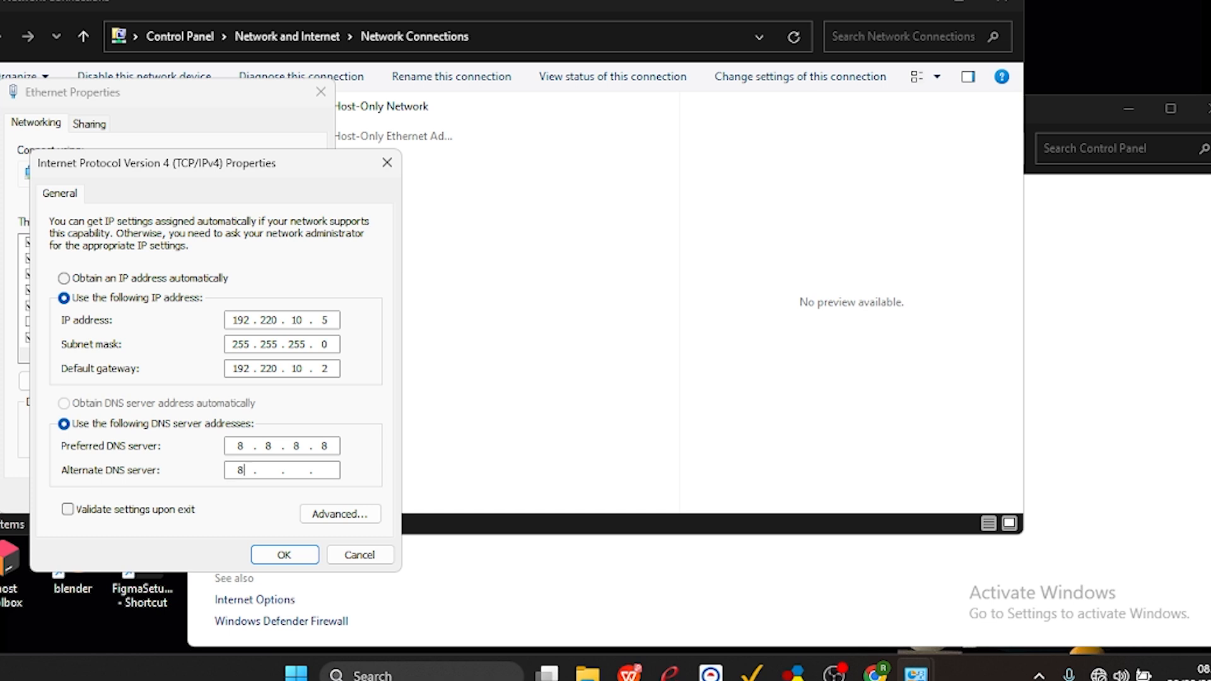
{"action": "type", "text": "4.4"}
Set the preferred DNS server to 8.8.8.8 and the alternate to 8.8.4.4, and save the Ethernet settings.
{"action": "left_click", "coordinate": [284, 554]}
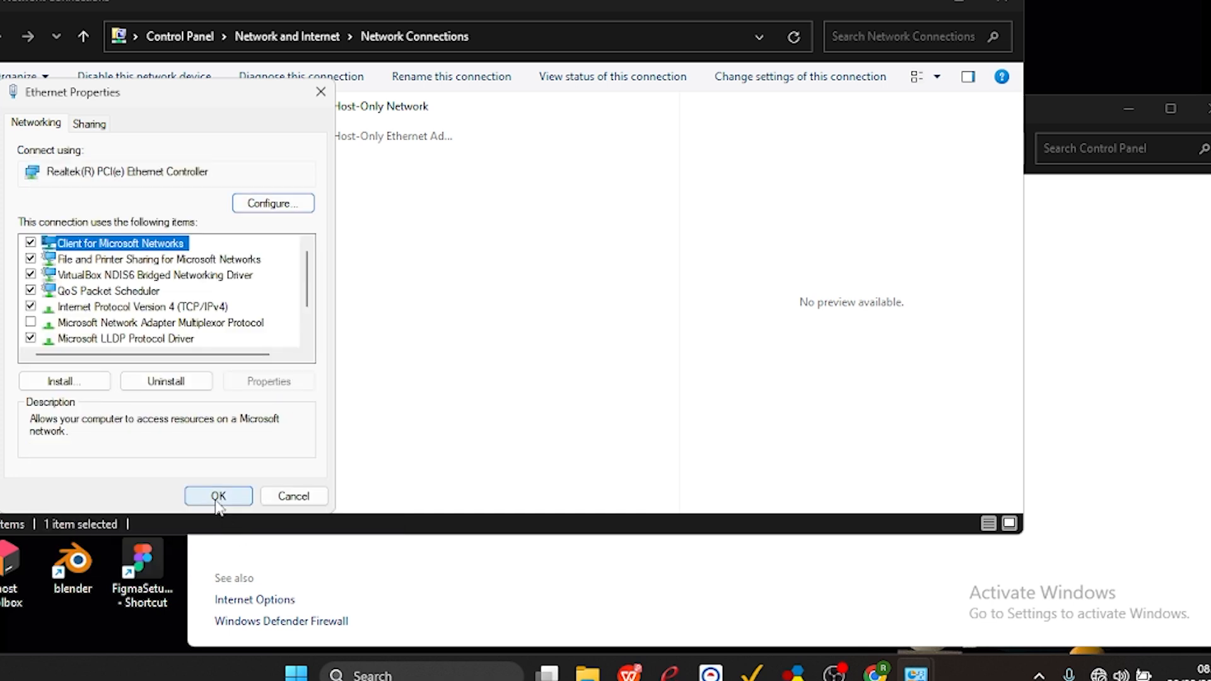
{"action": "left_click", "coordinate": [217, 496]}
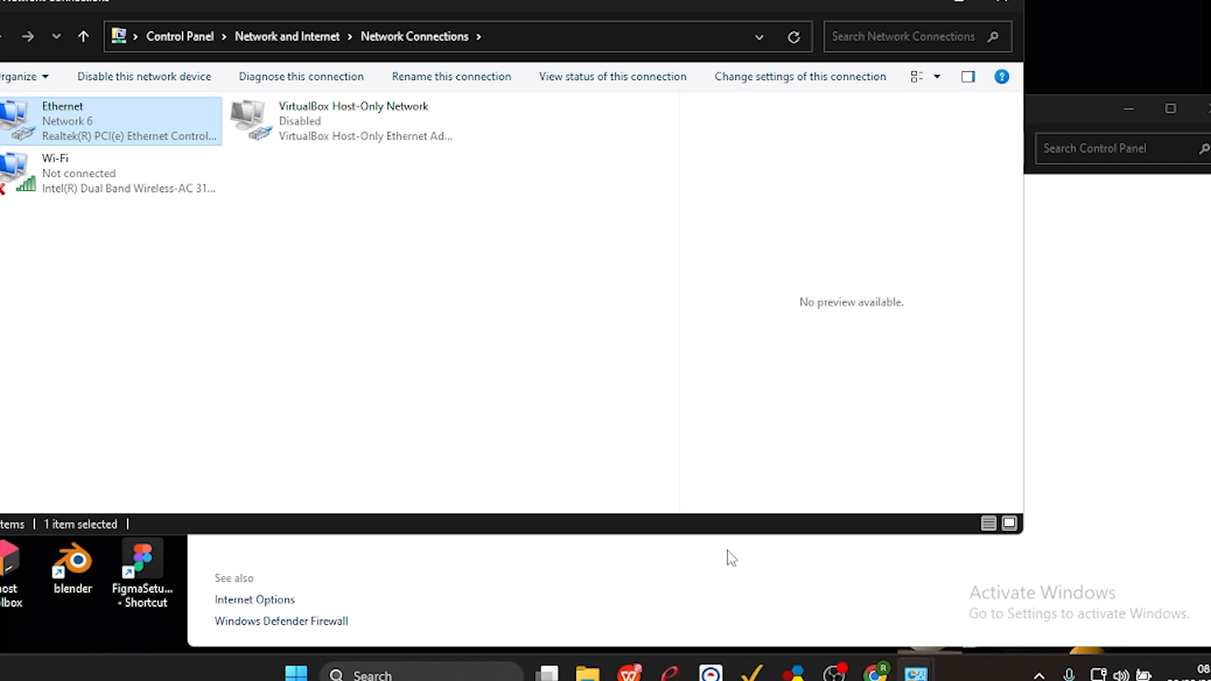
{"action": "left_click", "coordinate": [916, 6]}
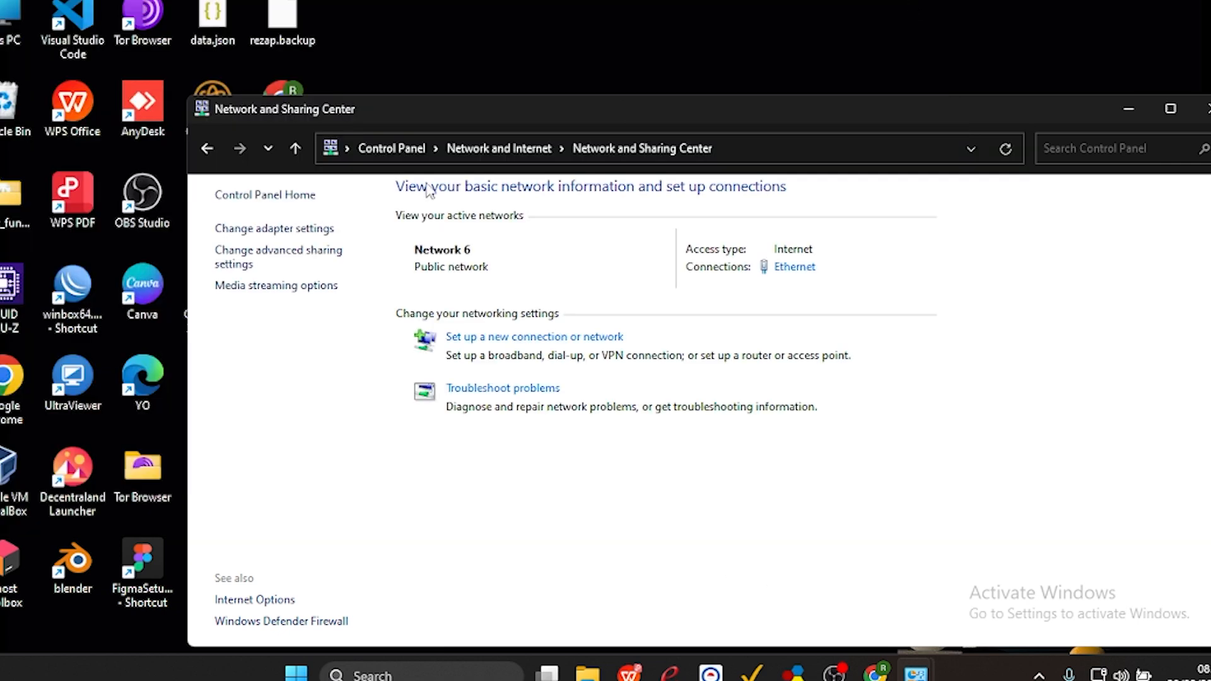
Launch WinBox, connect to Router A from the neighbor list, and check the topology diagram on the task sheet.
{"action": "double_click", "coordinate": [106, 266]}
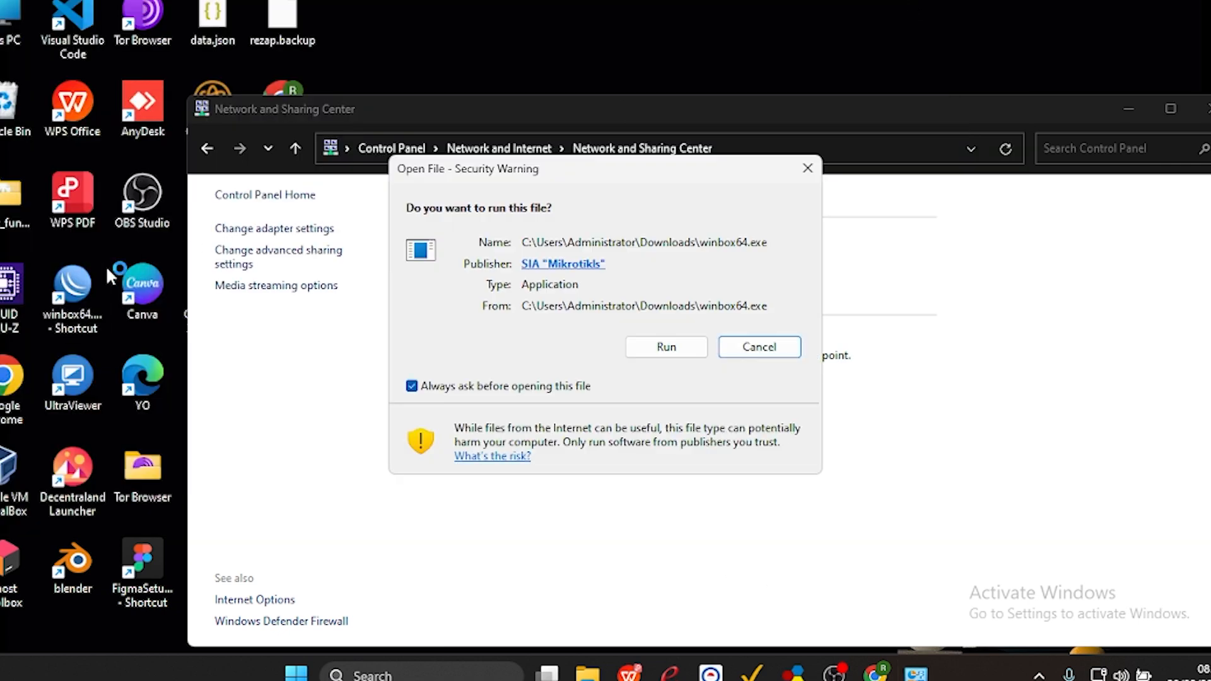
{"action": "left_click", "coordinate": [644, 347]}
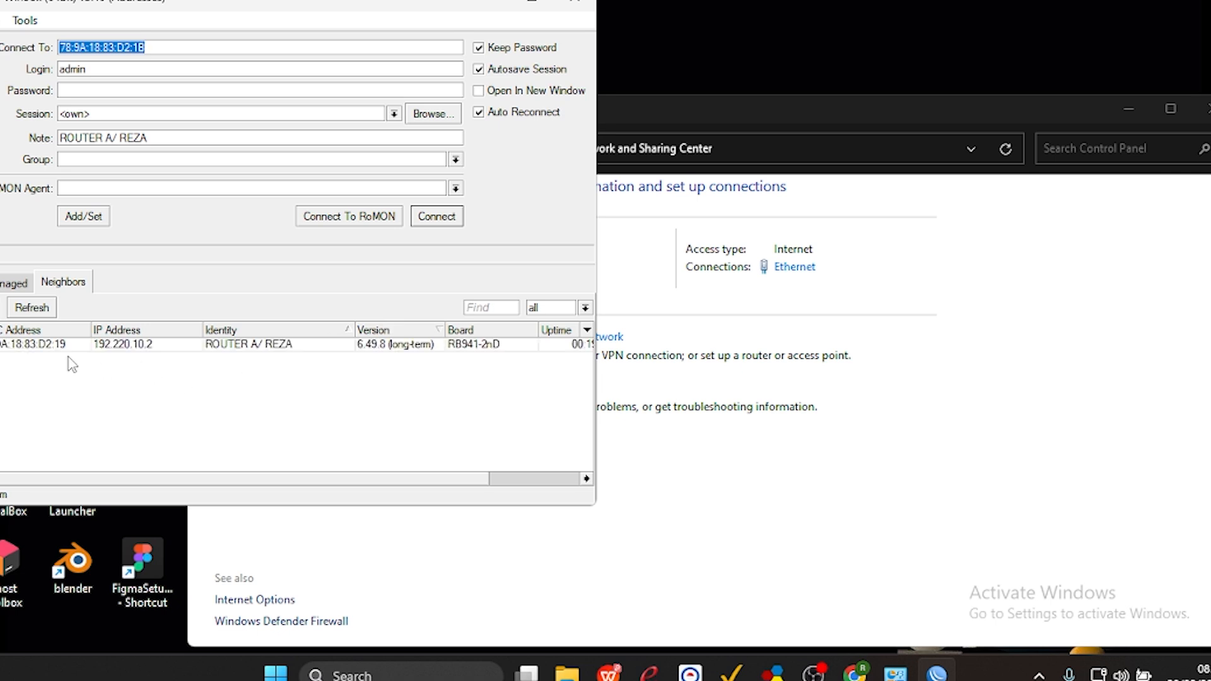
{"action": "left_click", "coordinate": [54, 346]}
{"action": "left_click", "coordinate": [435, 218]}
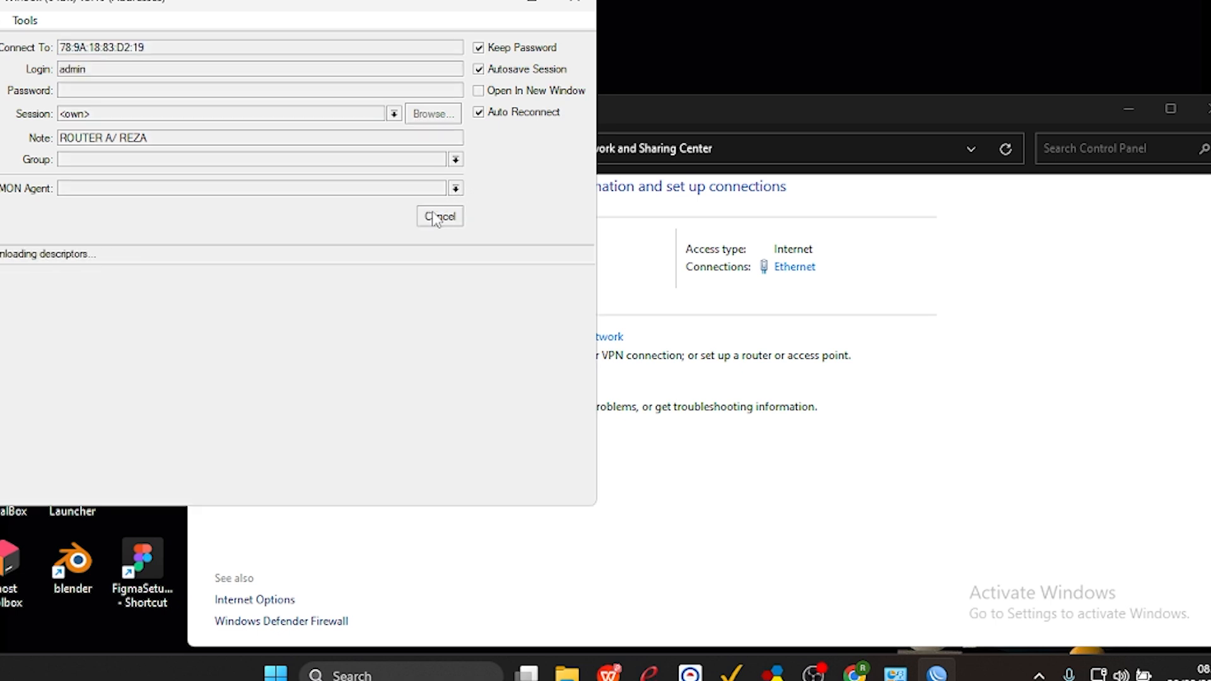
{"action": "left_click", "coordinate": [828, 289]}
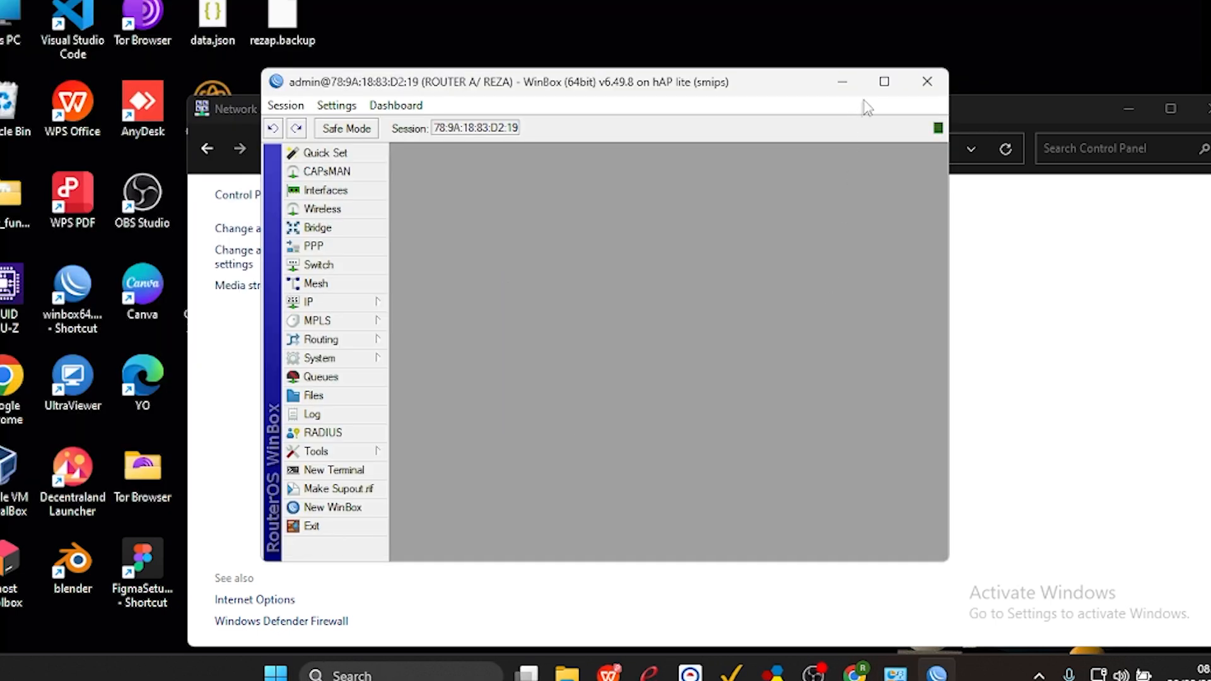
{"action": "left_click", "coordinate": [884, 81]}
{"action": "left_click", "coordinate": [609, 673]}
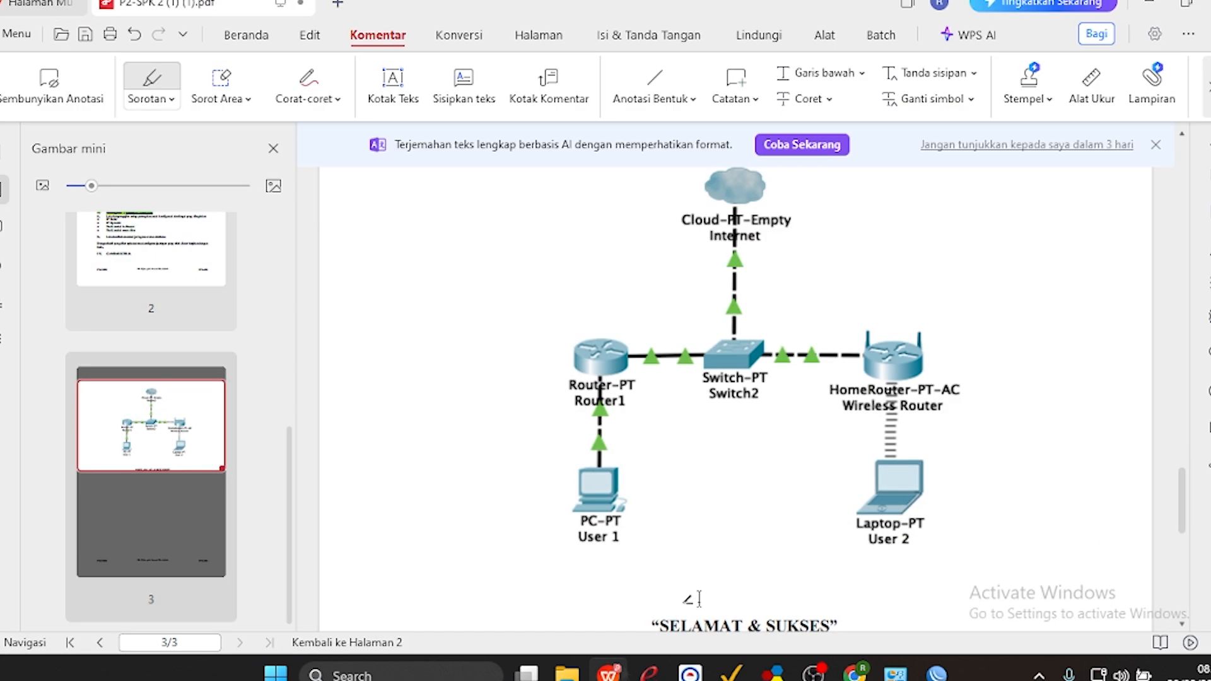
{"action": "key", "text": "alt+Tab"}
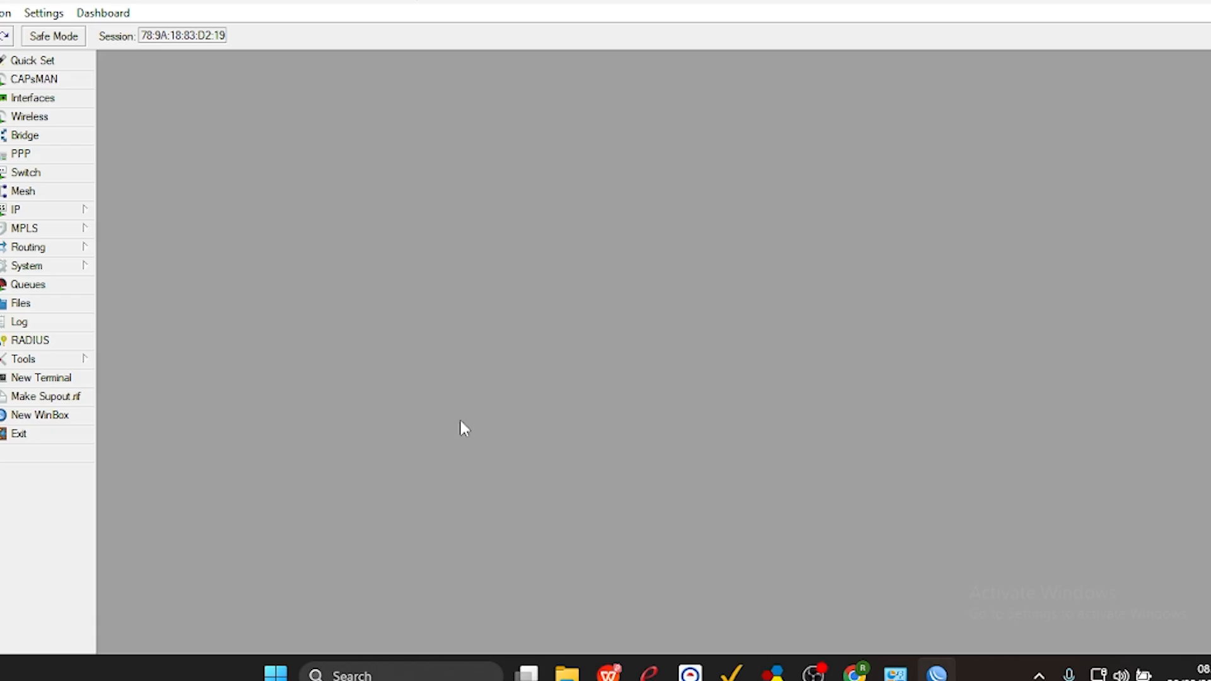
Create a new firewall NAT rule on Router A with the chain set to dstnat.
{"action": "left_click", "coordinate": [71, 212]}
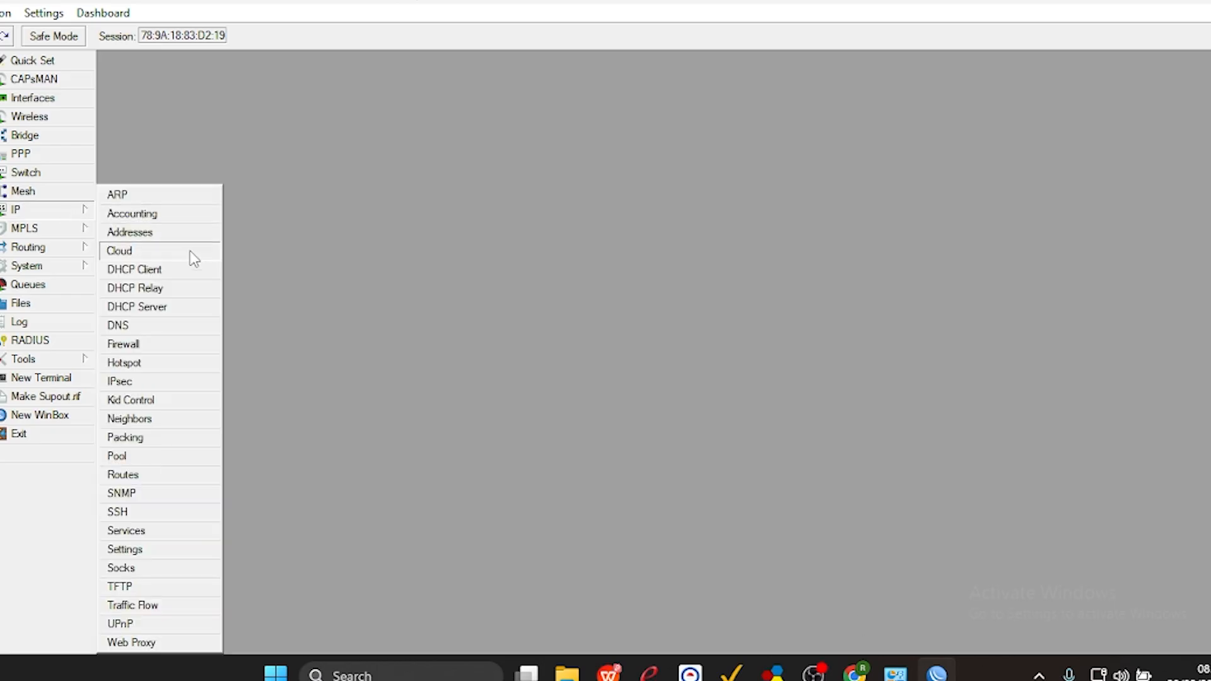
{"action": "left_click", "coordinate": [147, 344]}
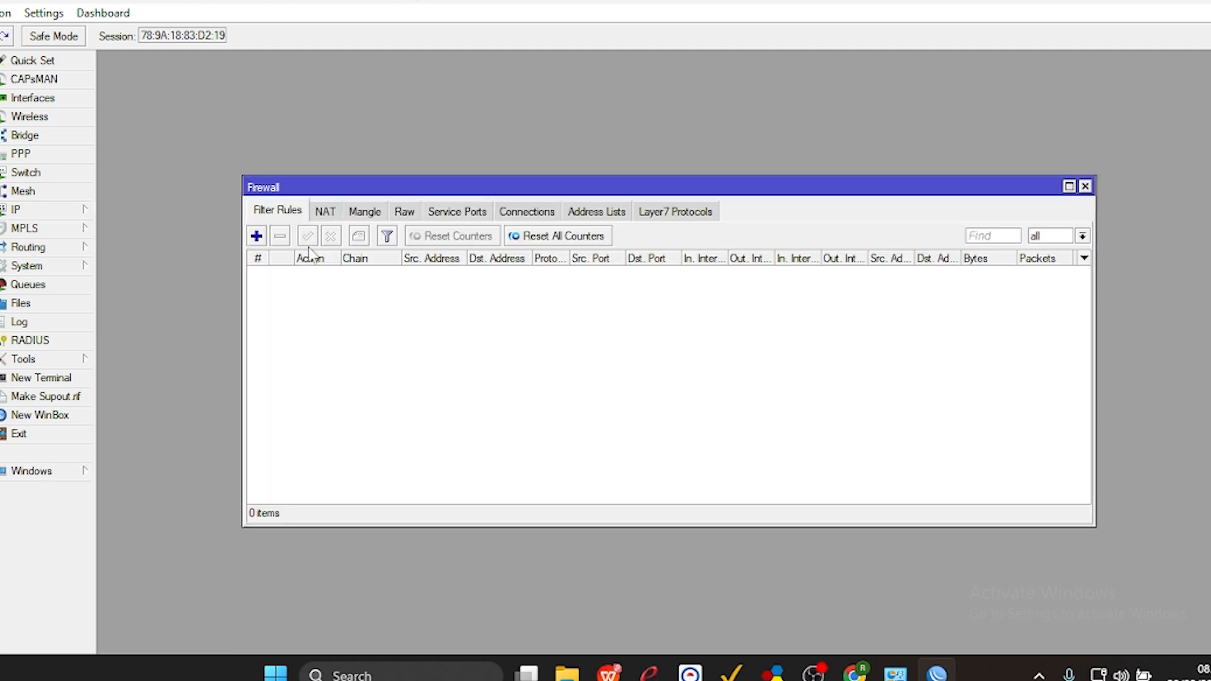
{"action": "left_click", "coordinate": [325, 212]}
{"action": "left_click", "coordinate": [256, 235]}
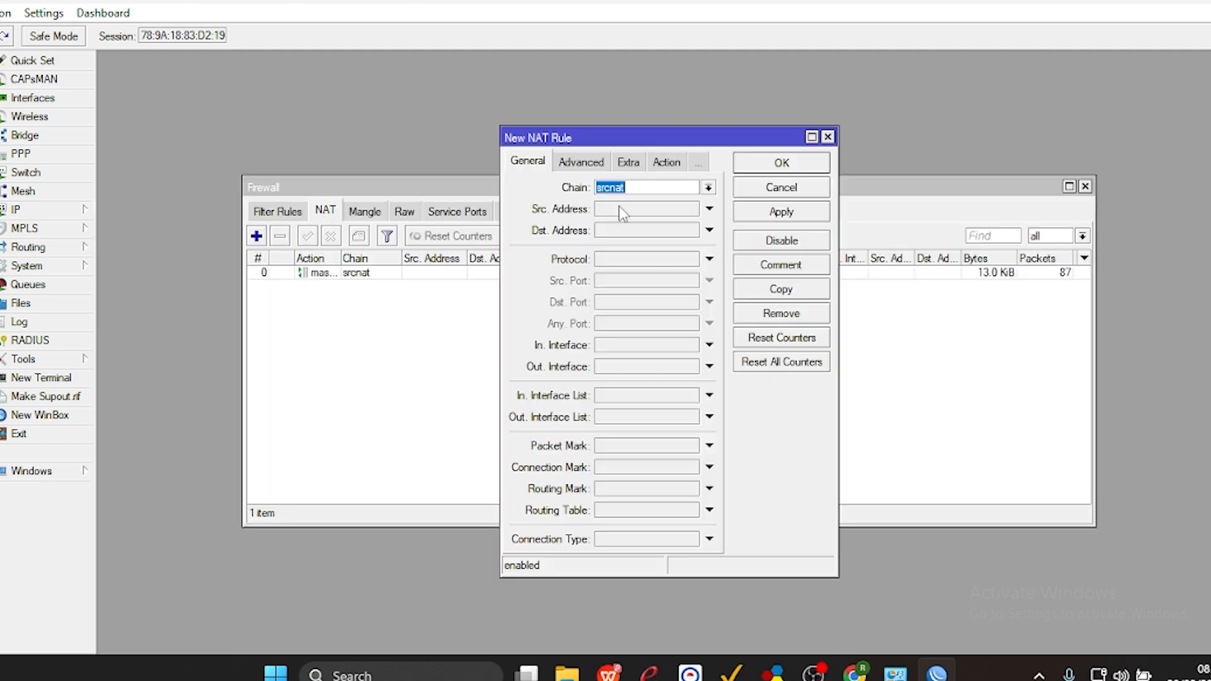
{"action": "left_click", "coordinate": [708, 188]}
{"action": "left_click", "coordinate": [695, 210]}
Make the NAT rule match TCP traffic to destination port 80 arriving on interface ether2.
{"action": "left_click", "coordinate": [631, 259]}
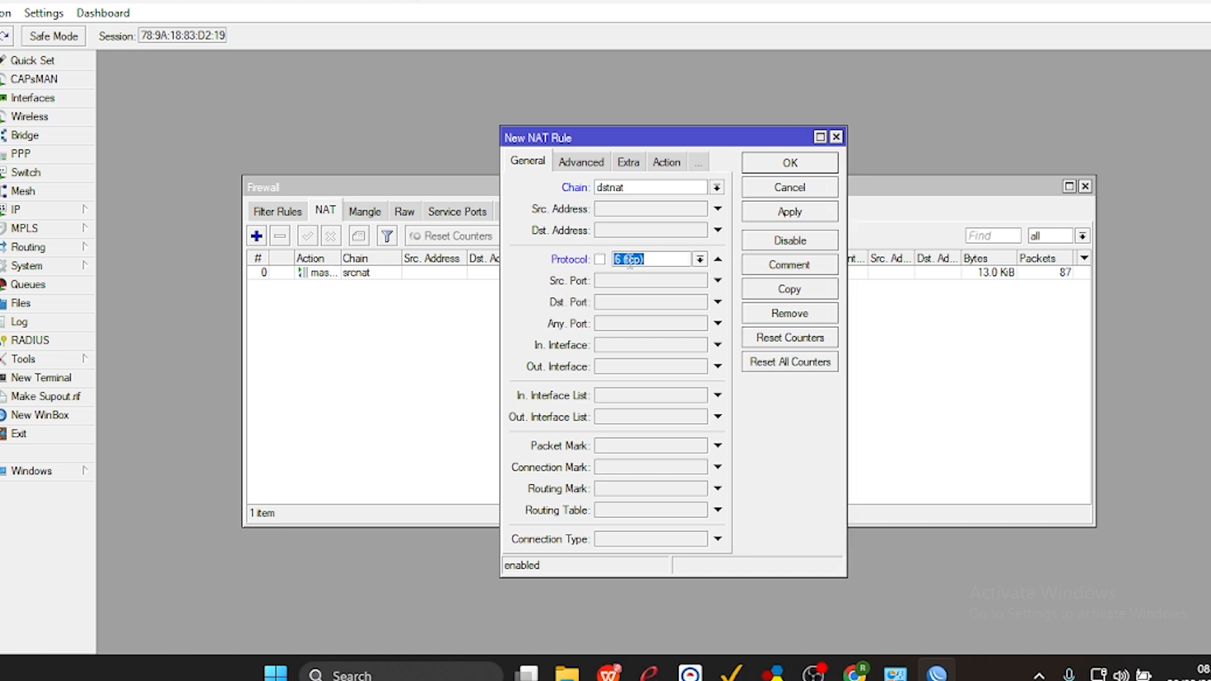
{"action": "left_click", "coordinate": [617, 304]}
{"action": "type", "text": "80"}
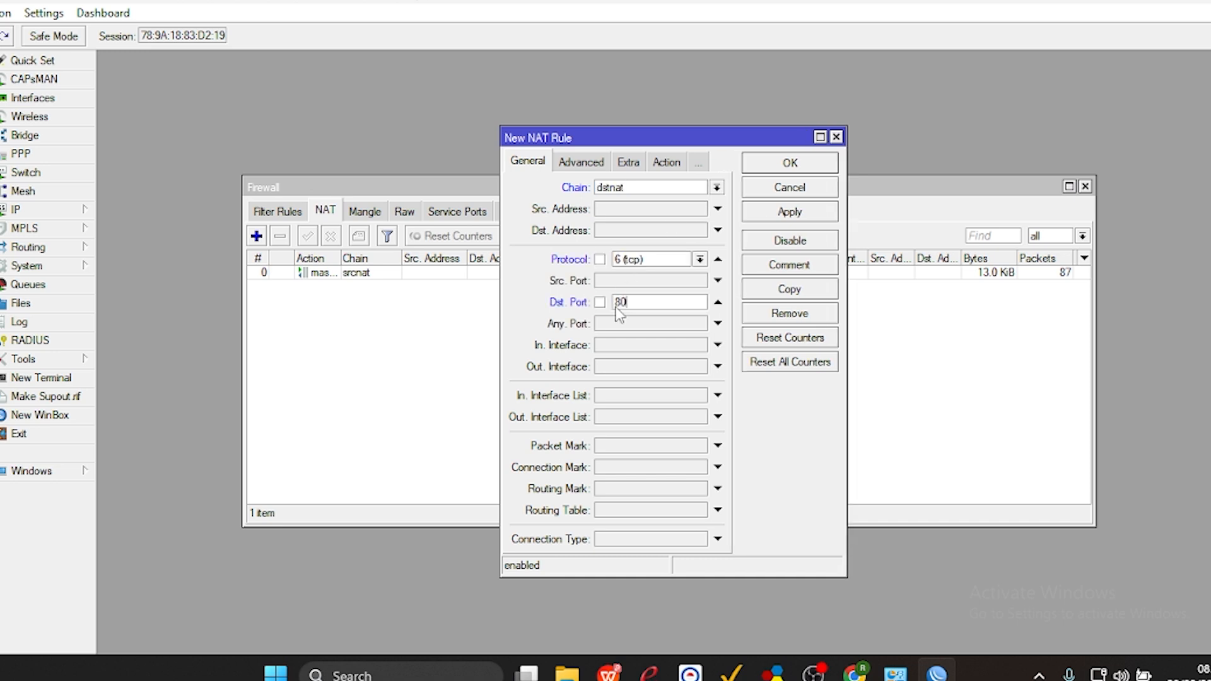
{"action": "left_click", "coordinate": [609, 345]}
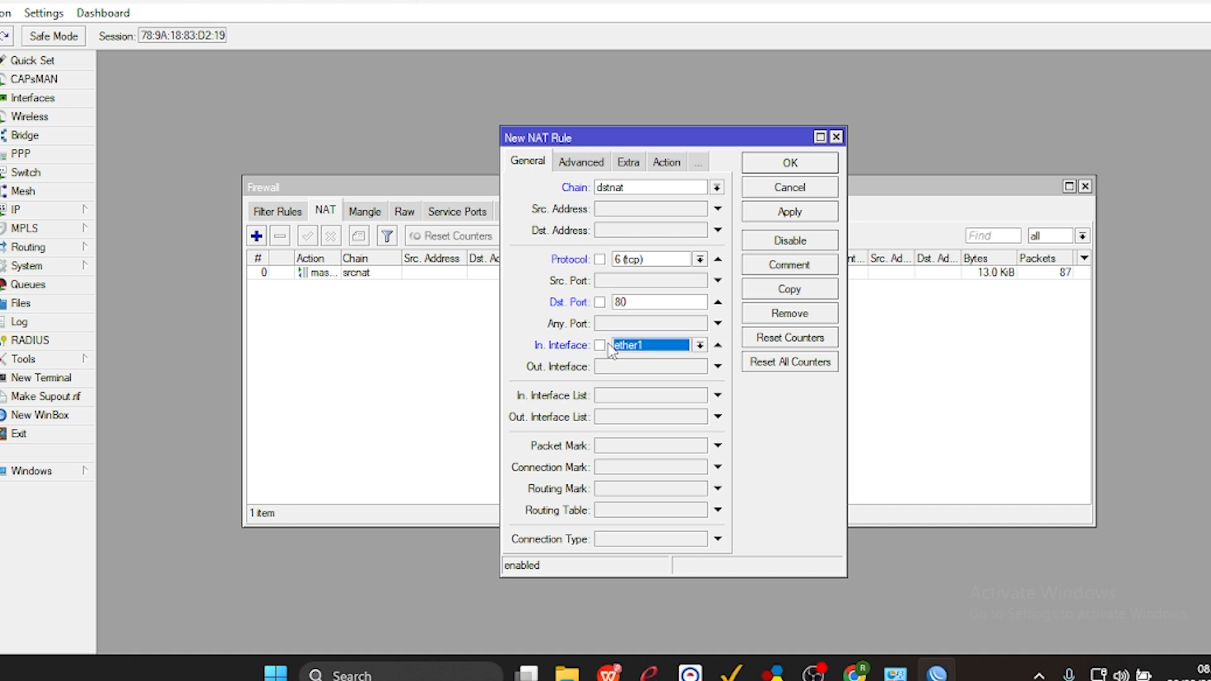
{"action": "left_click", "coordinate": [642, 348]}
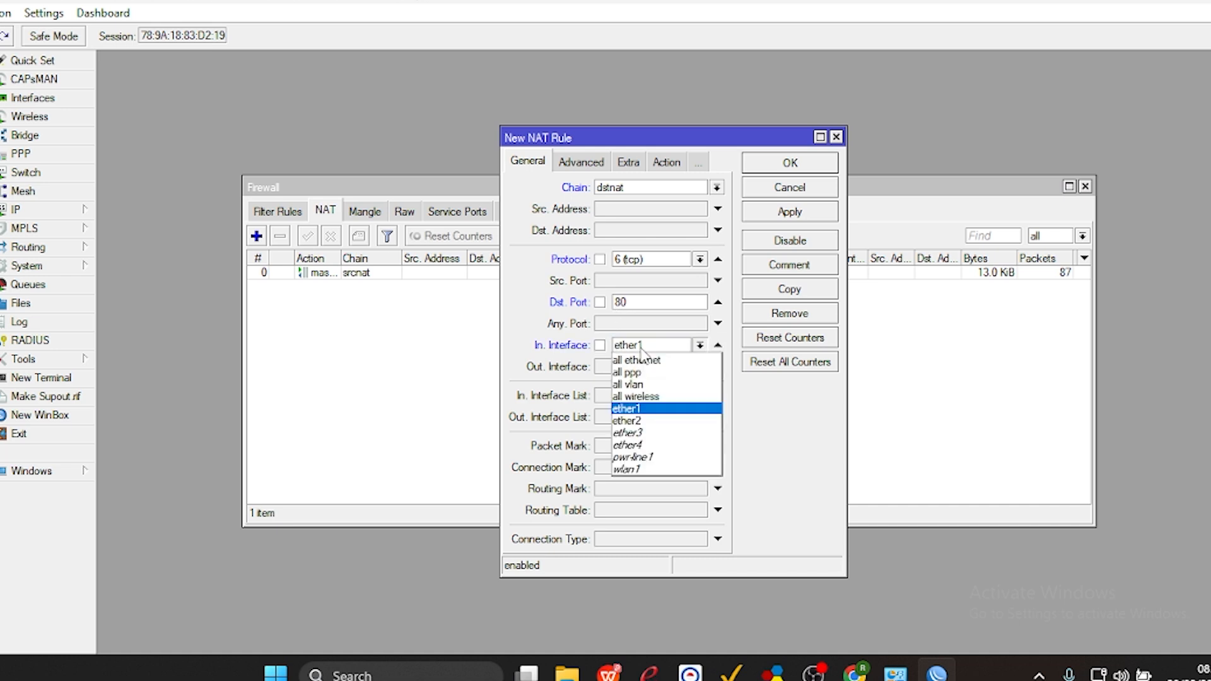
{"action": "left_click", "coordinate": [629, 421]}
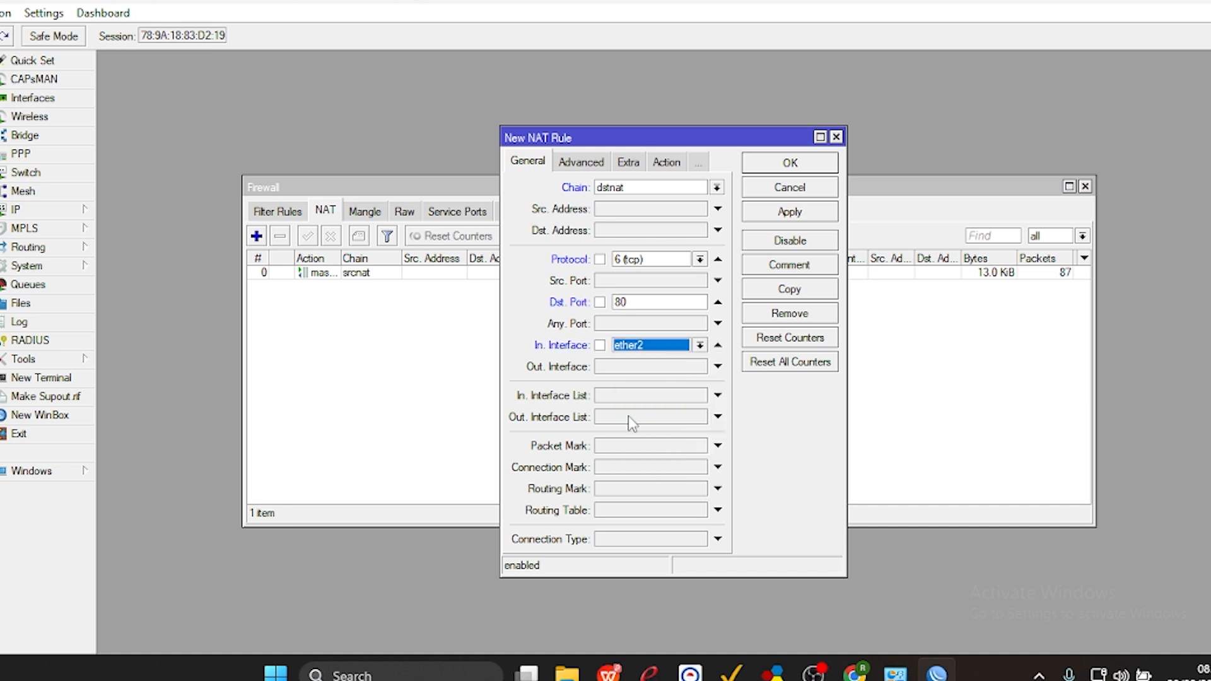
{"action": "left_click_drag", "start_coordinate": [661, 300], "coordinate": [607, 303]}
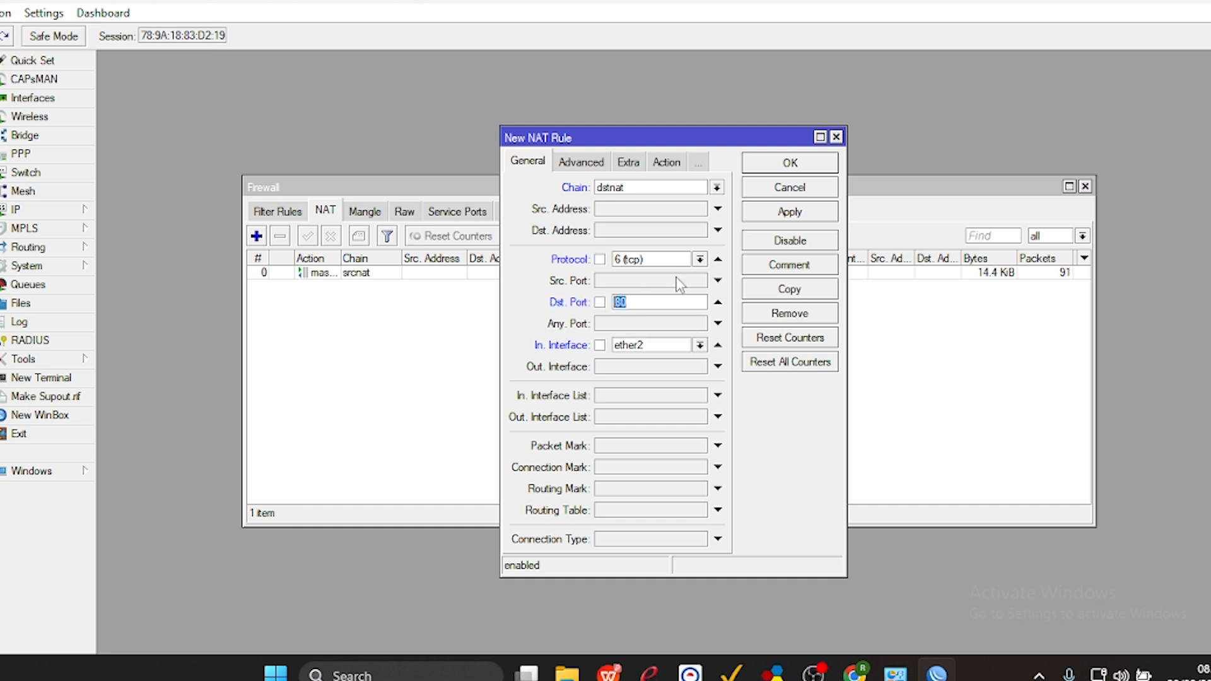
Set the NAT rule's action to redirect to port 3128 and apply the rule.
{"action": "left_click", "coordinate": [666, 164]}
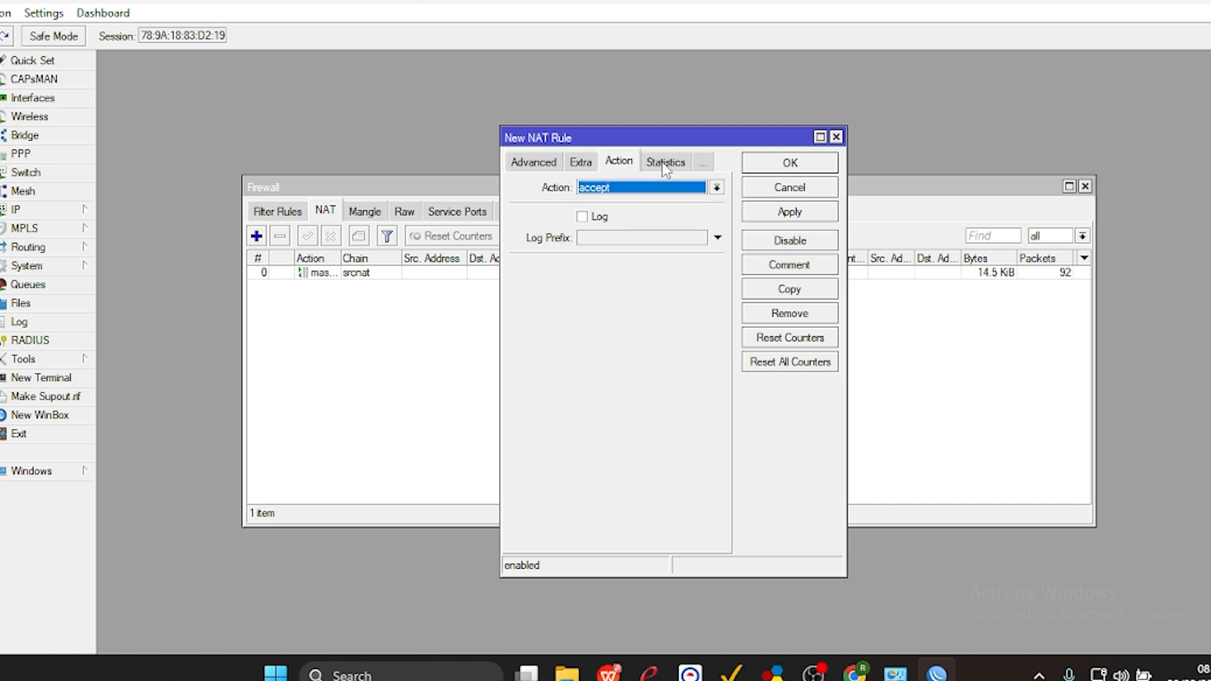
{"action": "left_click", "coordinate": [638, 187]}
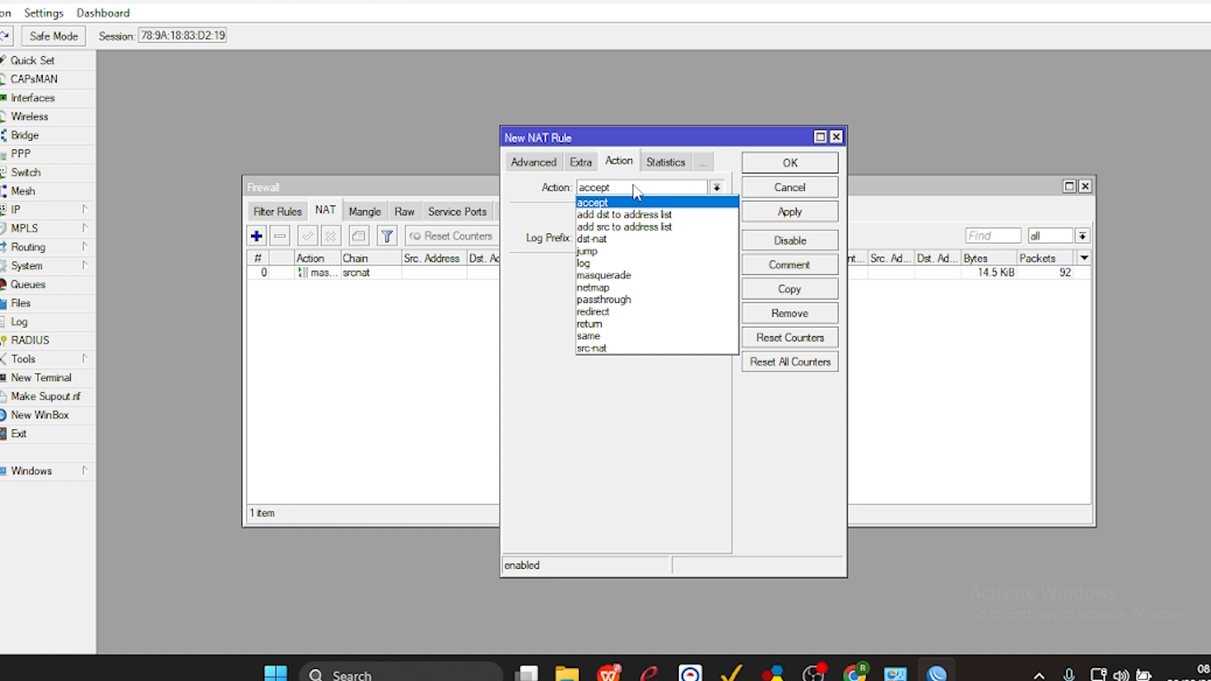
{"action": "left_click", "coordinate": [598, 311]}
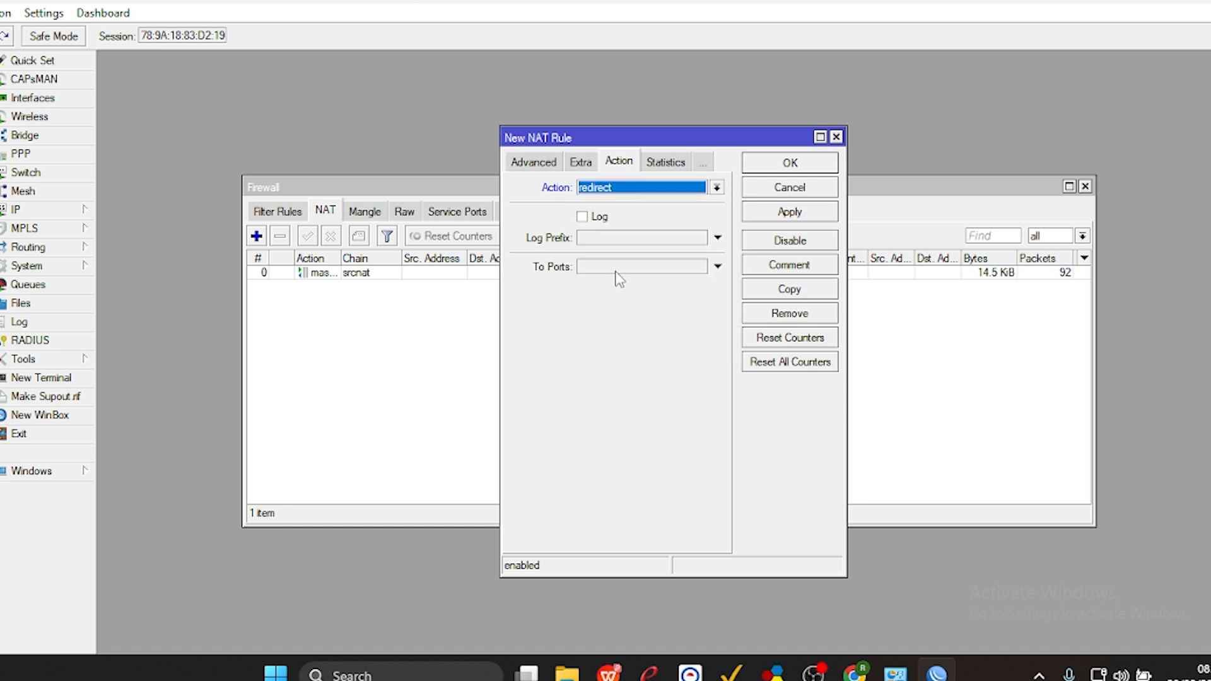
{"action": "left_click", "coordinate": [616, 272]}
{"action": "key", "text": "BackSpace"}
{"action": "type", "text": "3128"}
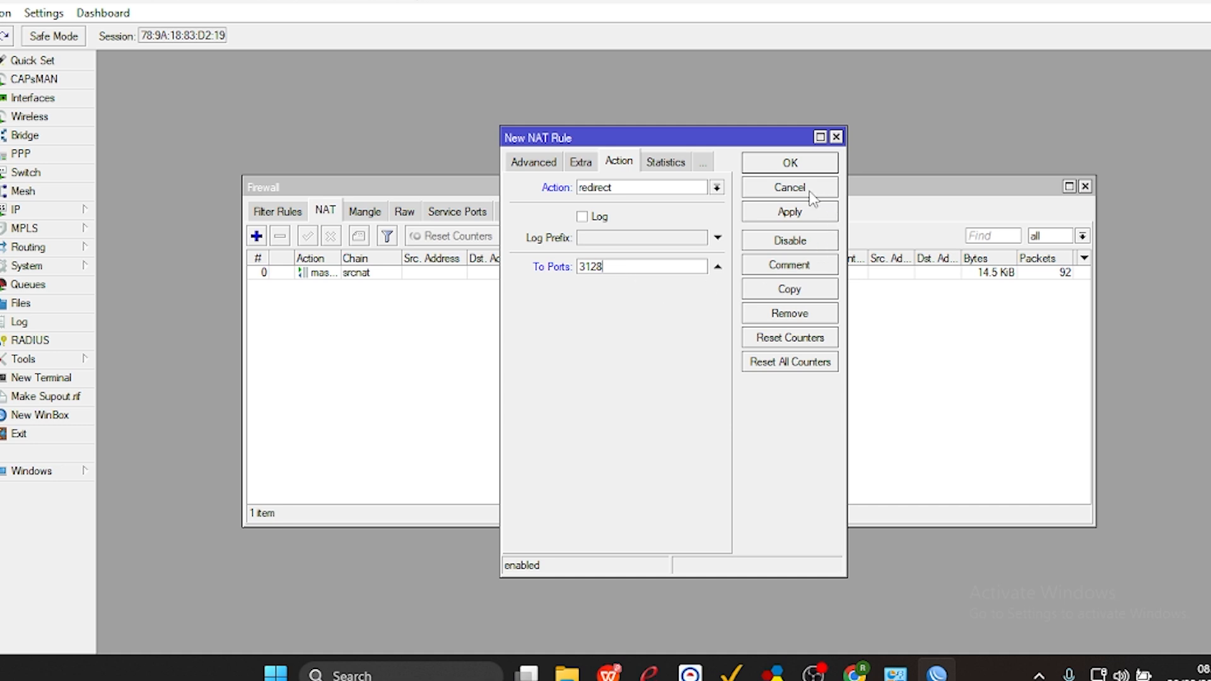
{"action": "left_click", "coordinate": [791, 214]}
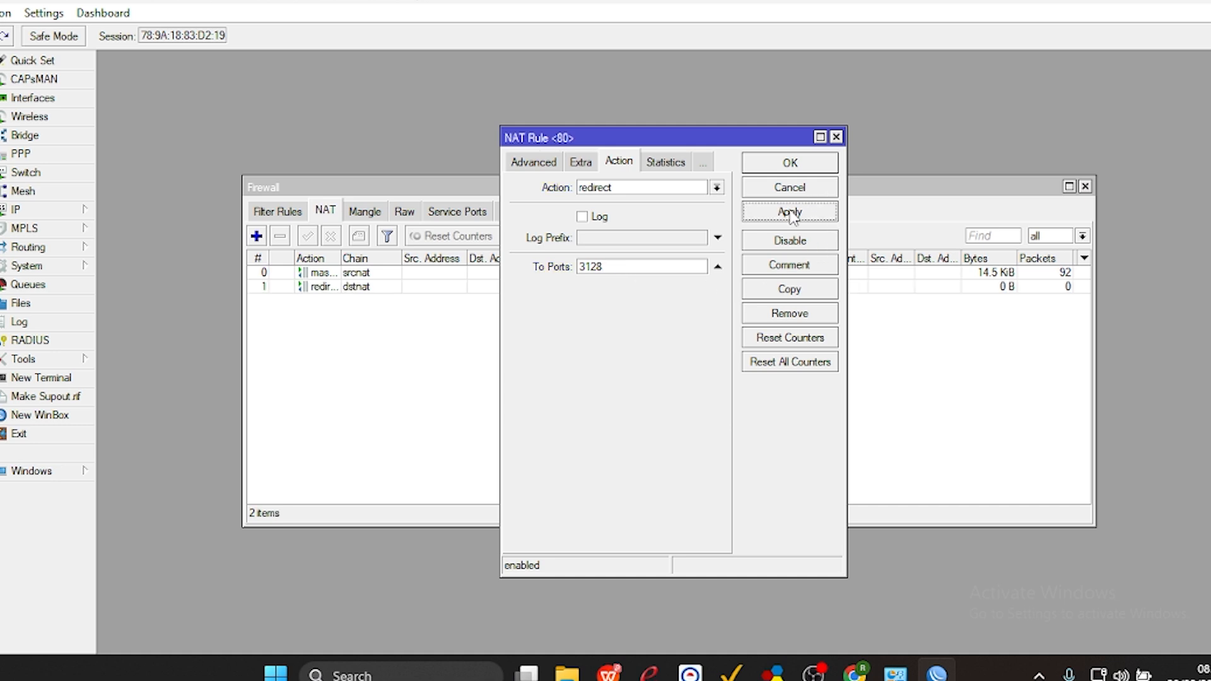
Copy the port 80 redirect rule, set the duplicate's destination port to 443, and save it.
{"action": "left_click", "coordinate": [760, 294]}
{"action": "double_click", "coordinate": [656, 303]}
{"action": "key", "text": "BackSpace"}
{"action": "type", "text": "443"}
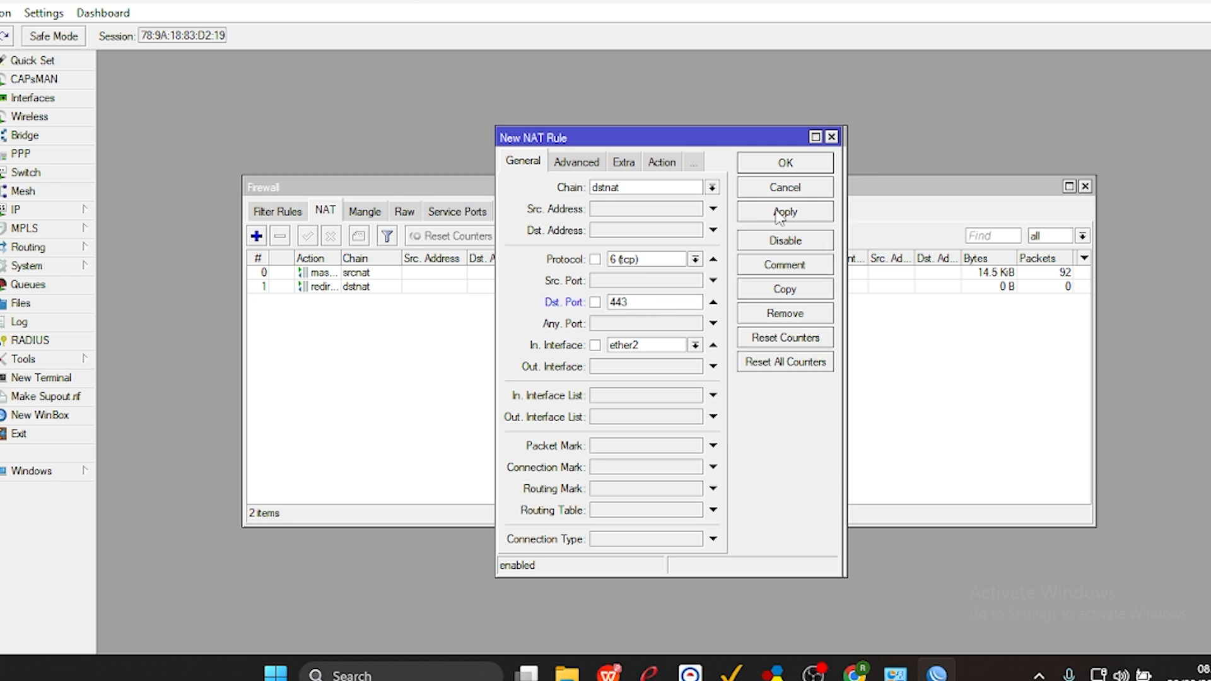
{"action": "left_click", "coordinate": [780, 213]}
{"action": "left_click", "coordinate": [788, 166]}
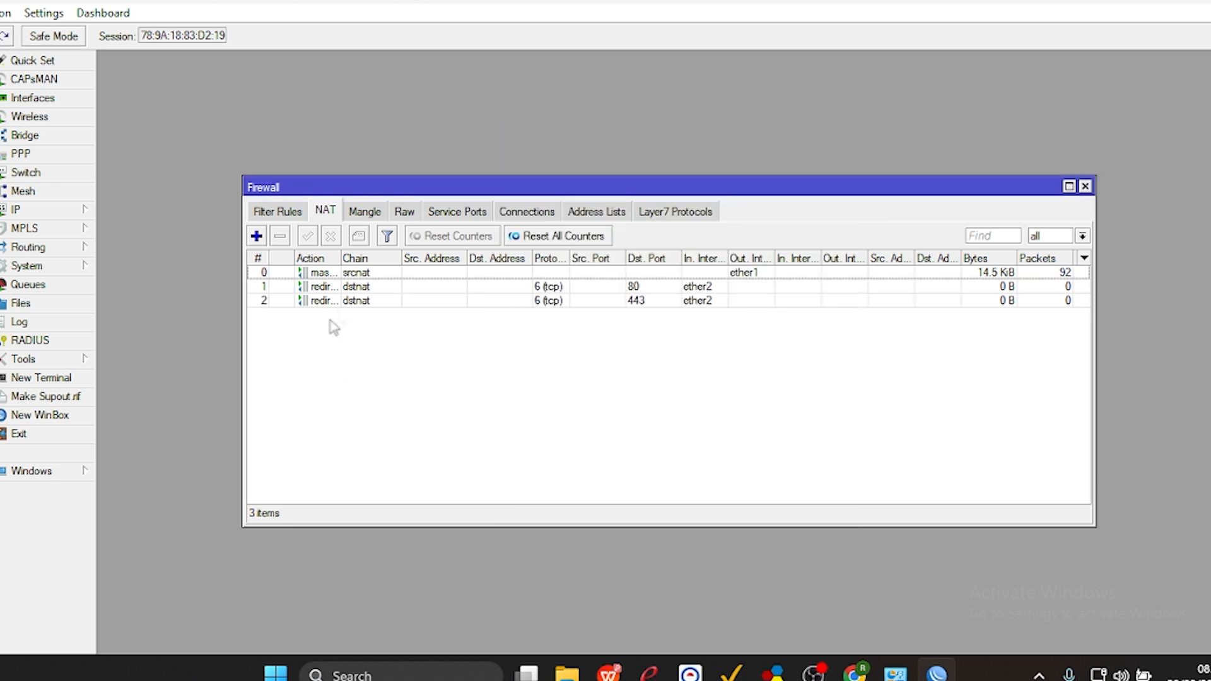
Reorder the NAT rules so the port 443 redirect is first, the port 80 redirect second, and the masquerade rule last.
{"action": "left_click_drag", "start_coordinate": [314, 301], "coordinate": [315, 271]}
{"action": "left_click", "coordinate": [314, 301]}
{"action": "double_click", "coordinate": [314, 301]}
{"action": "left_click", "coordinate": [761, 167]}
{"action": "left_click_drag", "start_coordinate": [436, 304], "coordinate": [434, 289]}
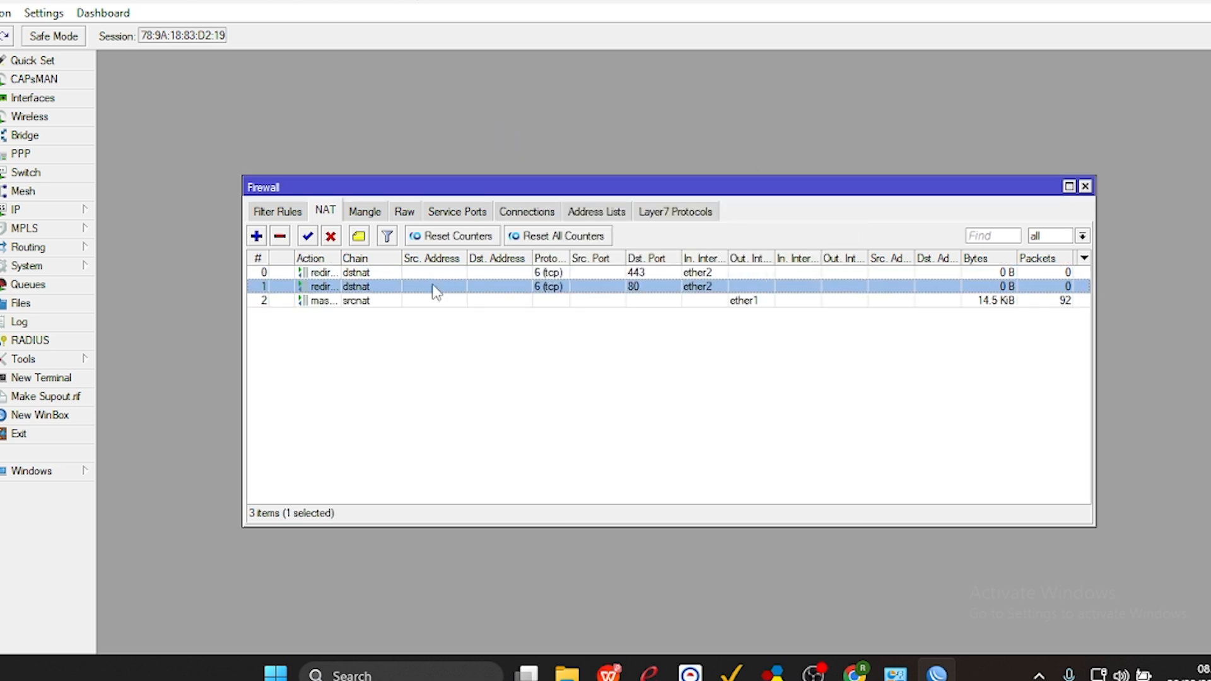
{"action": "left_click", "coordinate": [483, 409]}
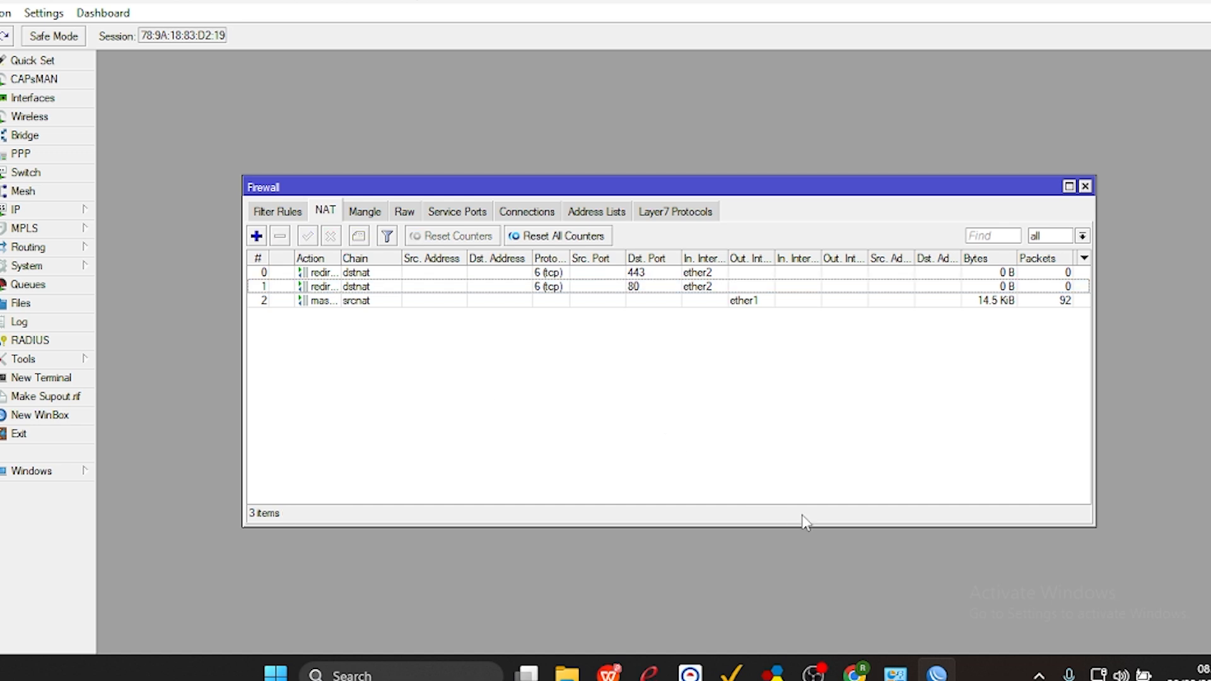
Open Command Prompt and test the internet connection by pinging 8.8.8.8, stopping after a few replies.
{"action": "left_click", "coordinate": [337, 671]}
{"action": "type", "text": "cmd"}
{"action": "key", "text": "Return"}
{"action": "type", "text": "ping 8.8.8.8"}
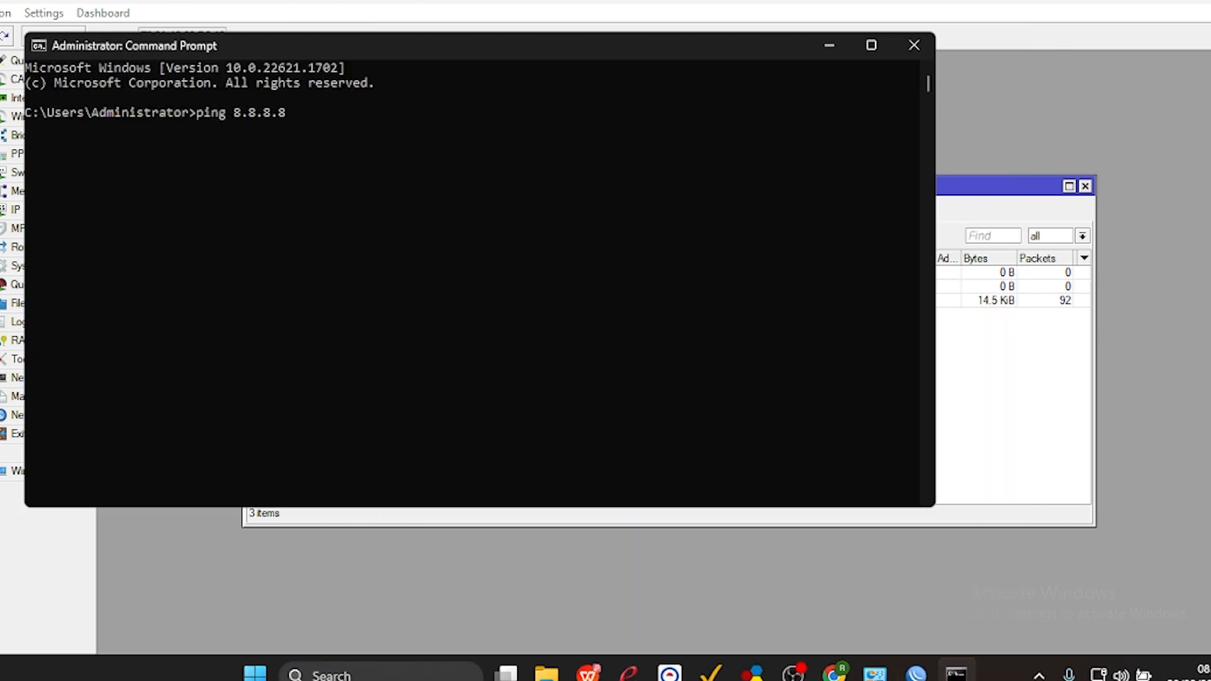
{"action": "key", "text": "Return"}
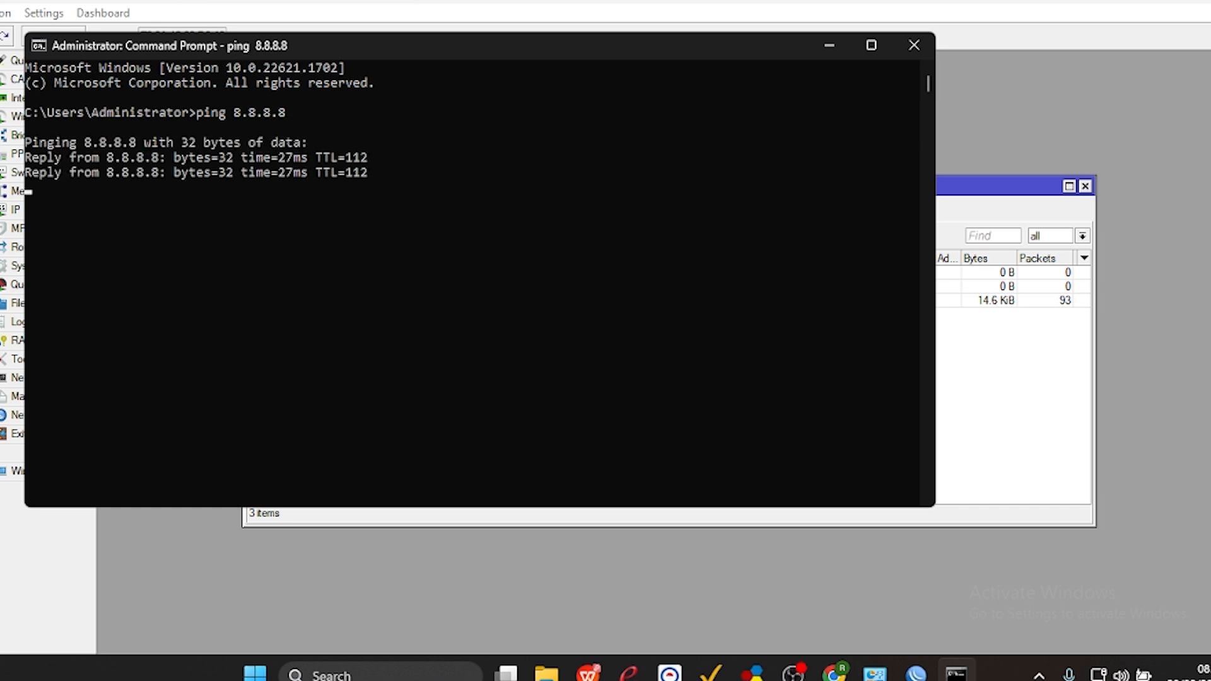
{"action": "key", "text": "ctrl+c"}
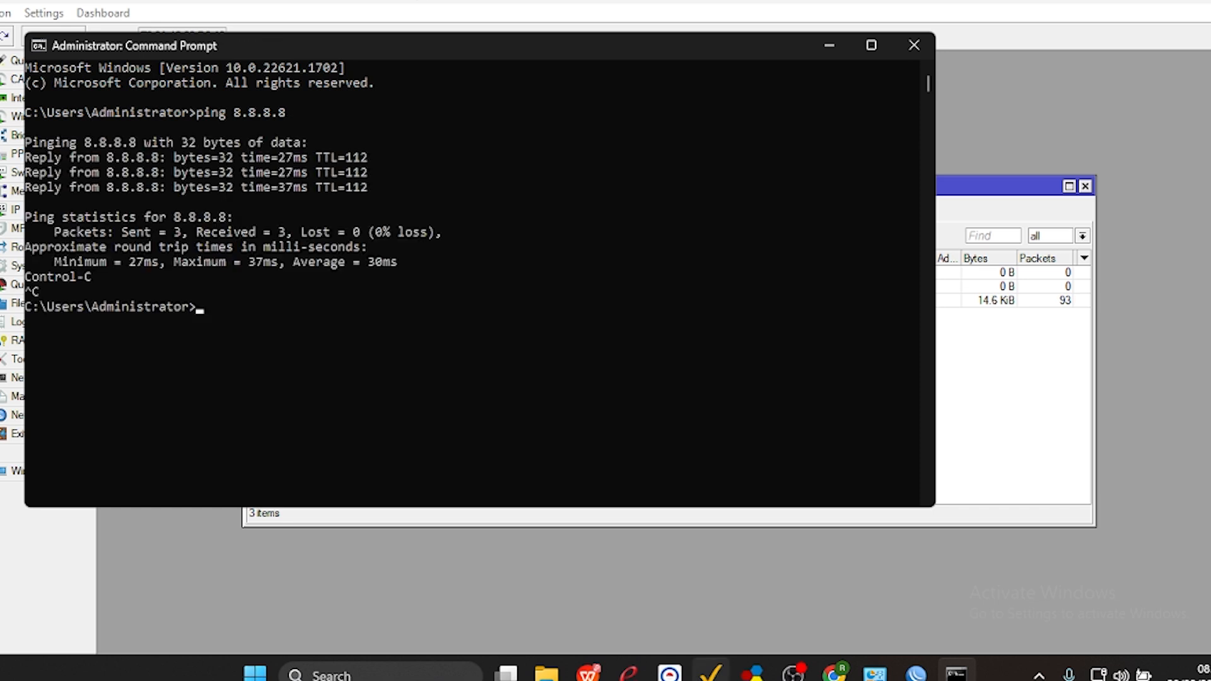
Switch to the task sheet PDF, highlight the "IP Static" test item, and return to WinBox.
{"action": "left_click", "coordinate": [591, 580]}
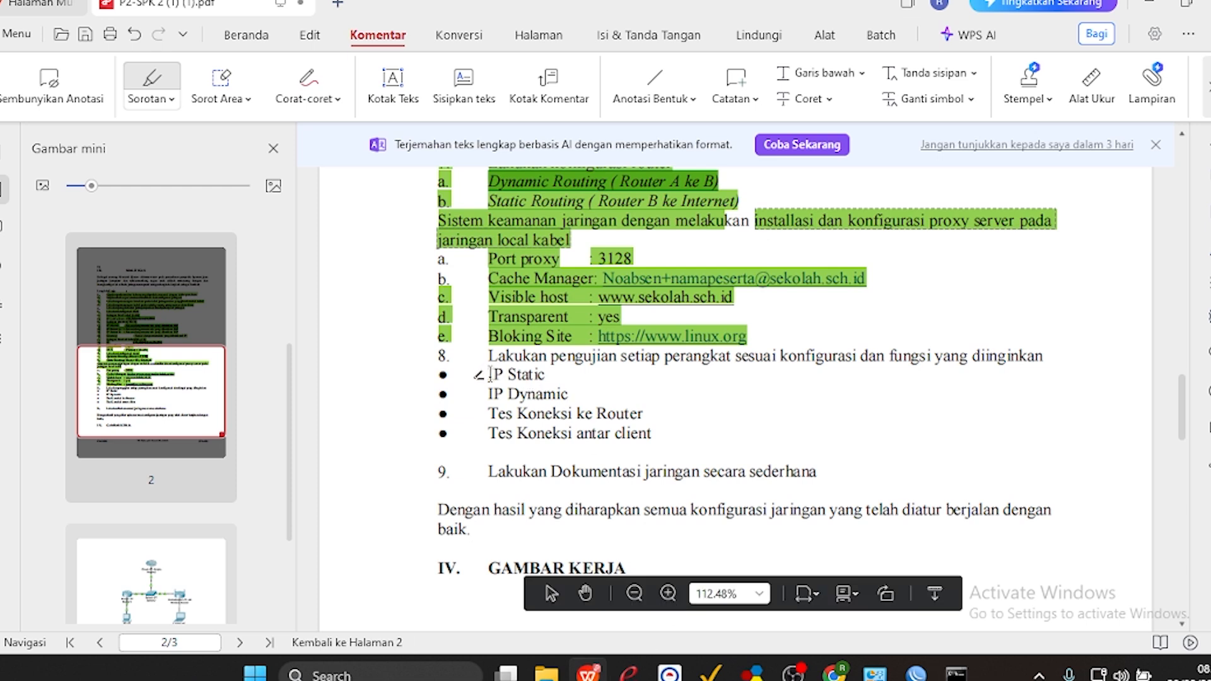
{"action": "left_click_drag", "start_coordinate": [490, 374], "coordinate": [546, 375]}
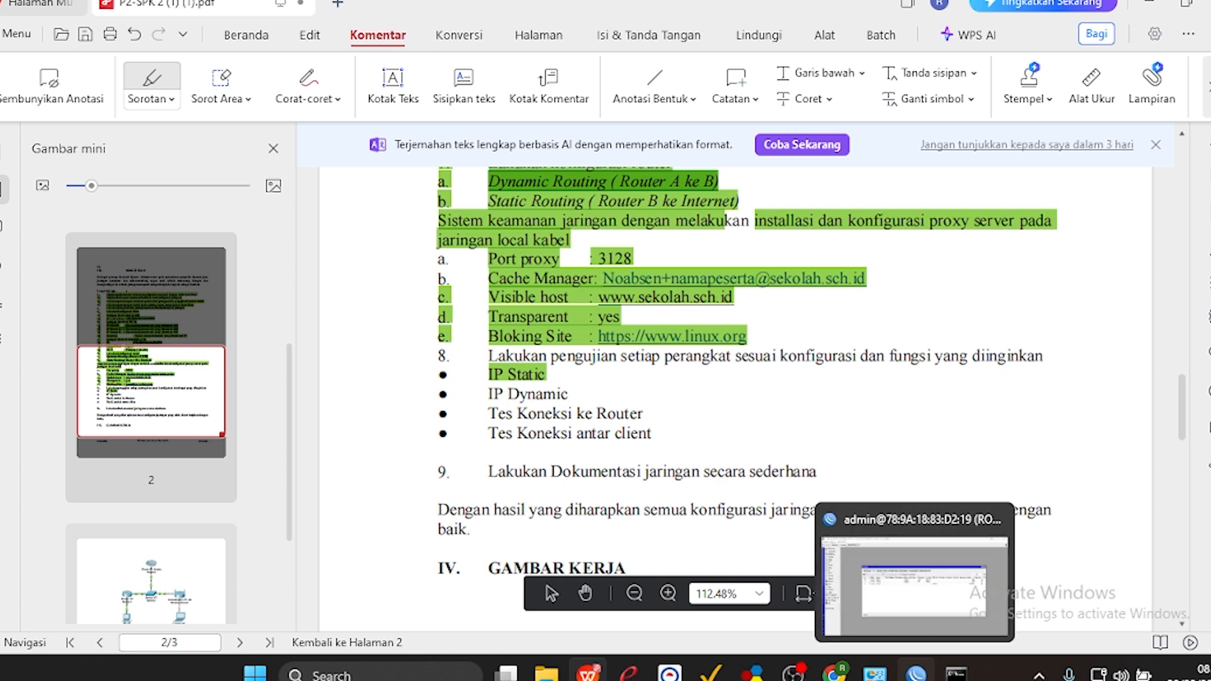
{"action": "left_click", "coordinate": [916, 673]}
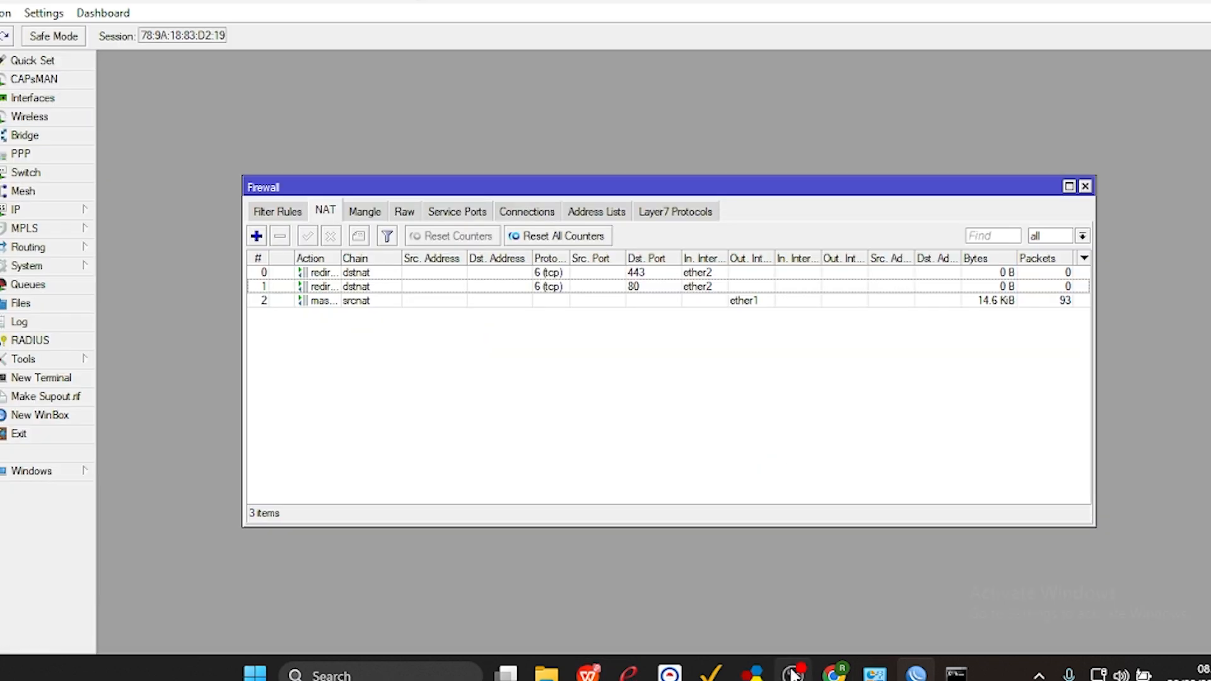
Switch to Command Prompt and ping the router at 192.220.10.2, stopping after a couple of replies.
{"action": "left_click", "coordinate": [956, 673]}
{"action": "type", "text": "ping "}
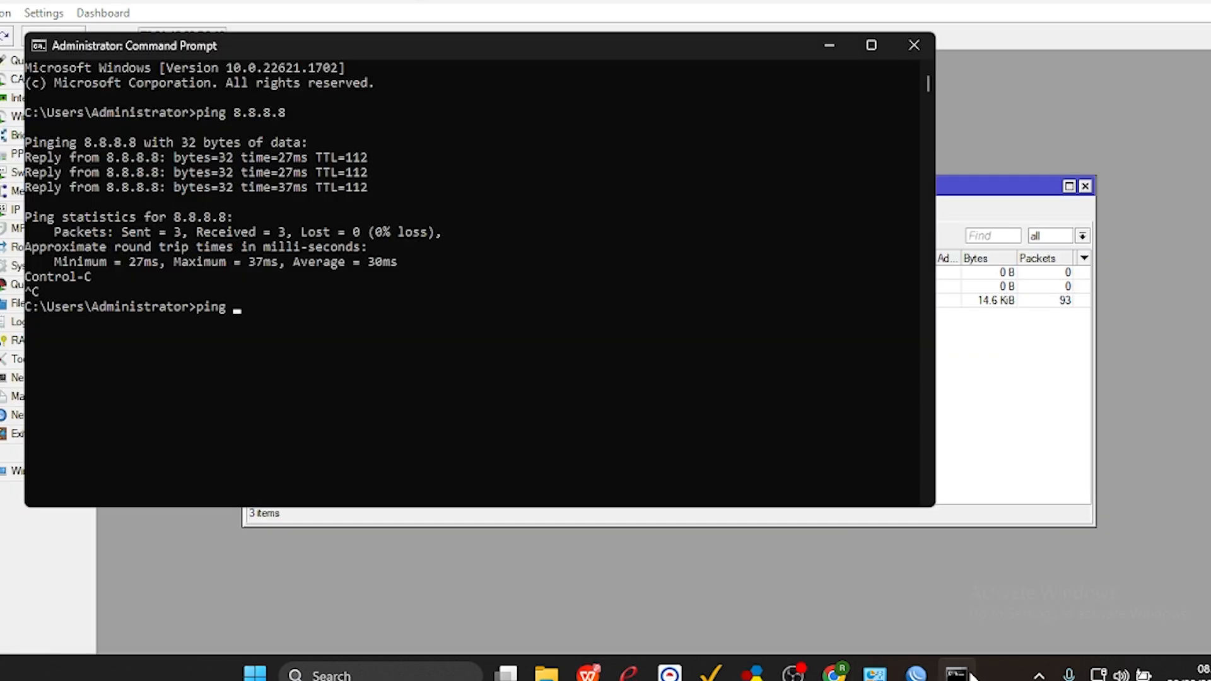
{"action": "type", "text": "192.220.10.2"}
{"action": "key", "text": "Return"}
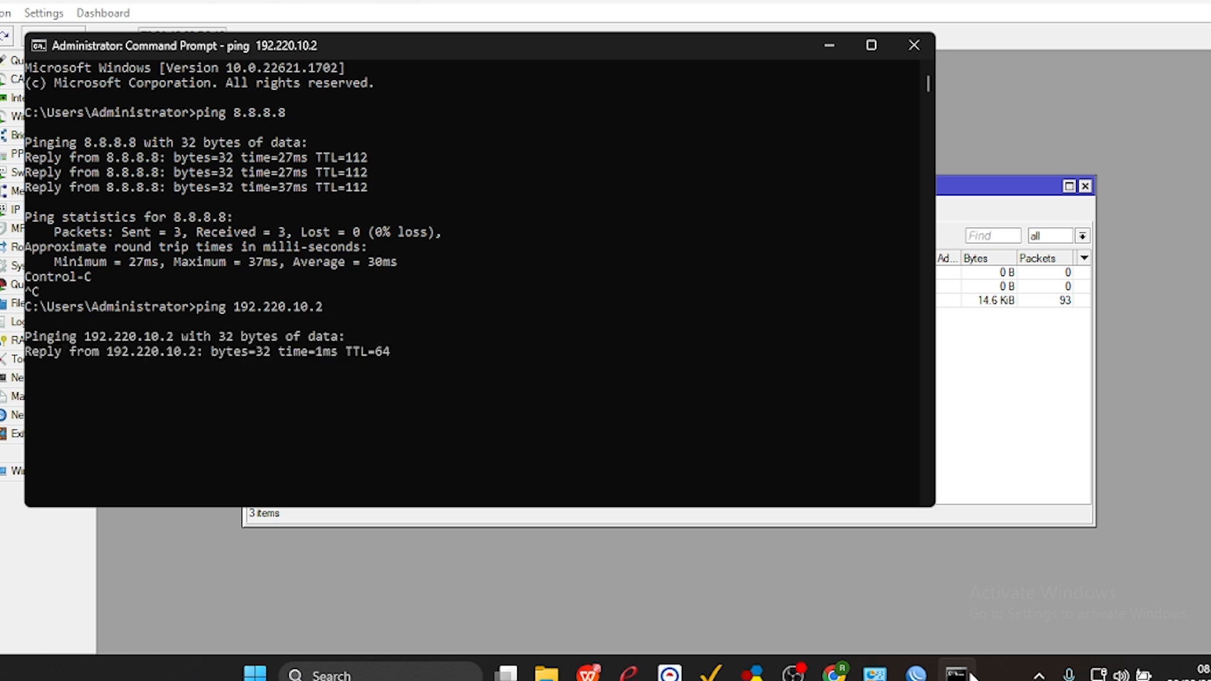
{"action": "key", "text": "ctrl+c"}
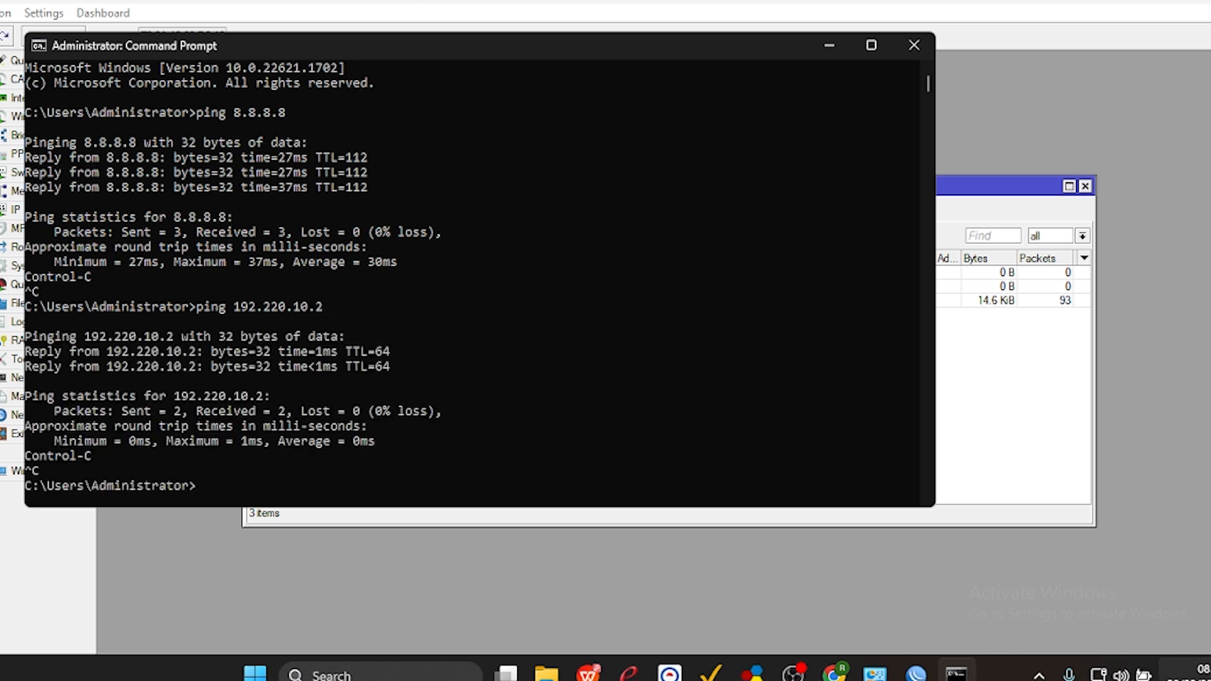
Connect the computer to the open Wi-Fi network whose name starts with UKK_20.
{"action": "left_click", "coordinate": [1121, 674]}
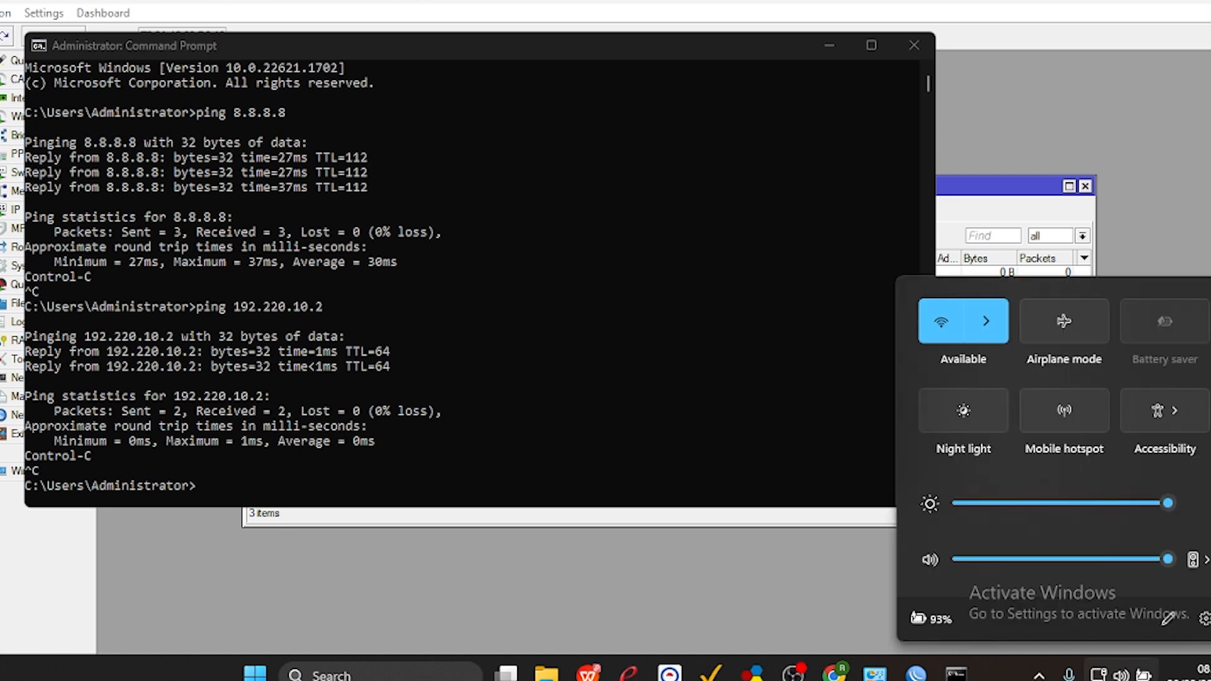
{"action": "left_click", "coordinate": [987, 323]}
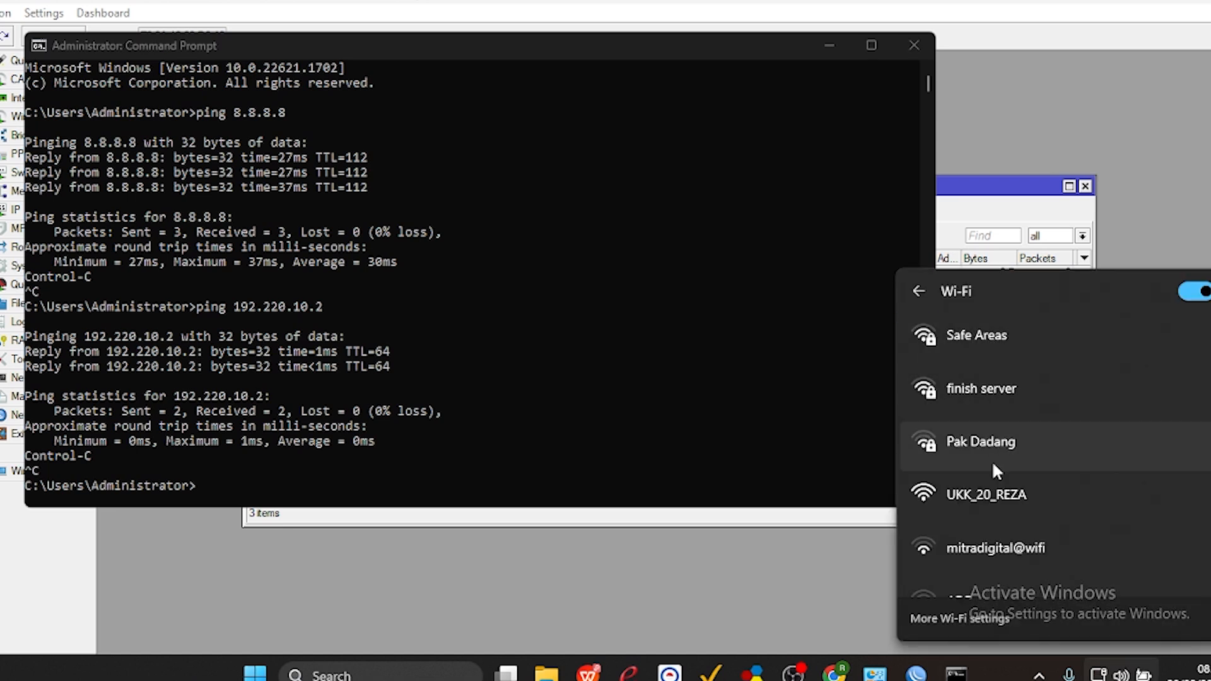
{"action": "left_click", "coordinate": [988, 496]}
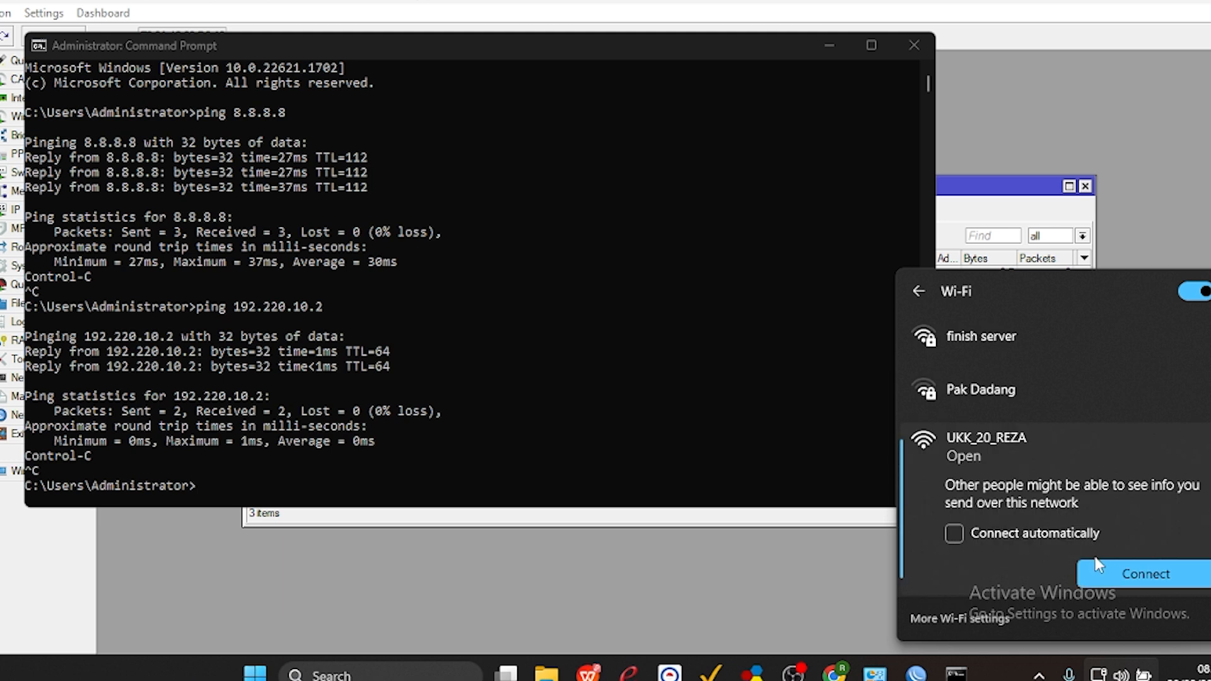
{"action": "left_click", "coordinate": [1112, 567]}
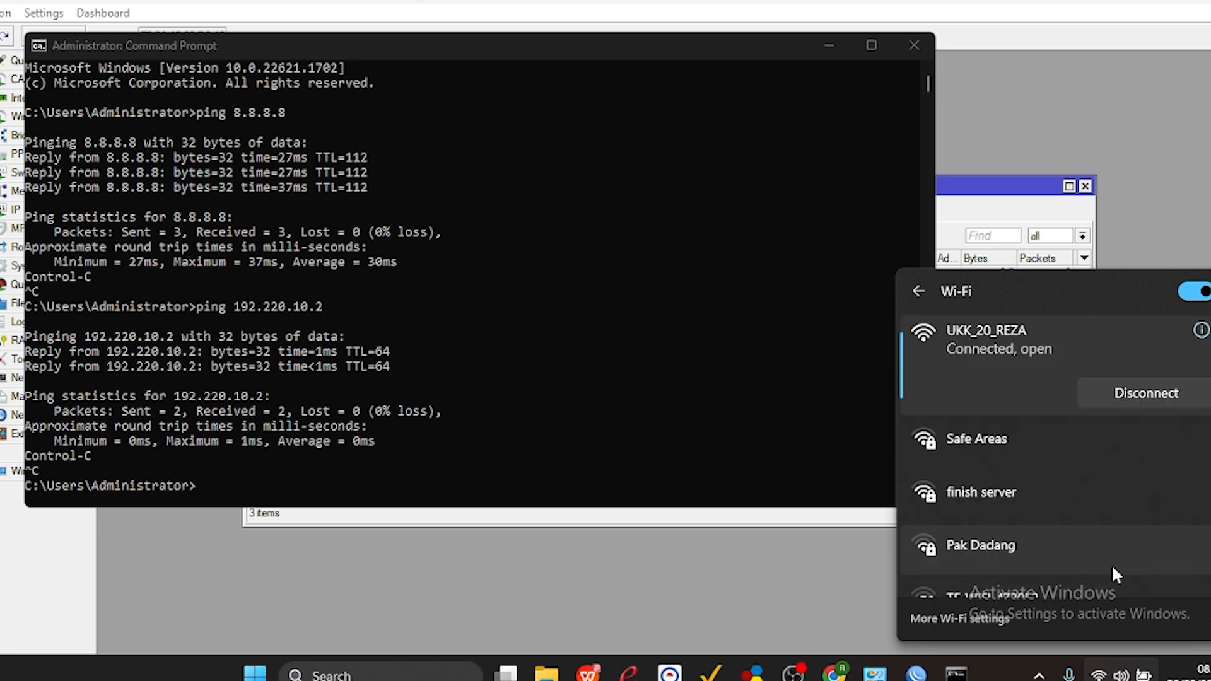
Try to ping 192.120.10.2 by editing the previous ping command, and stop the attempt.
{"action": "left_click", "coordinate": [574, 419]}
{"action": "key", "text": "Up"}
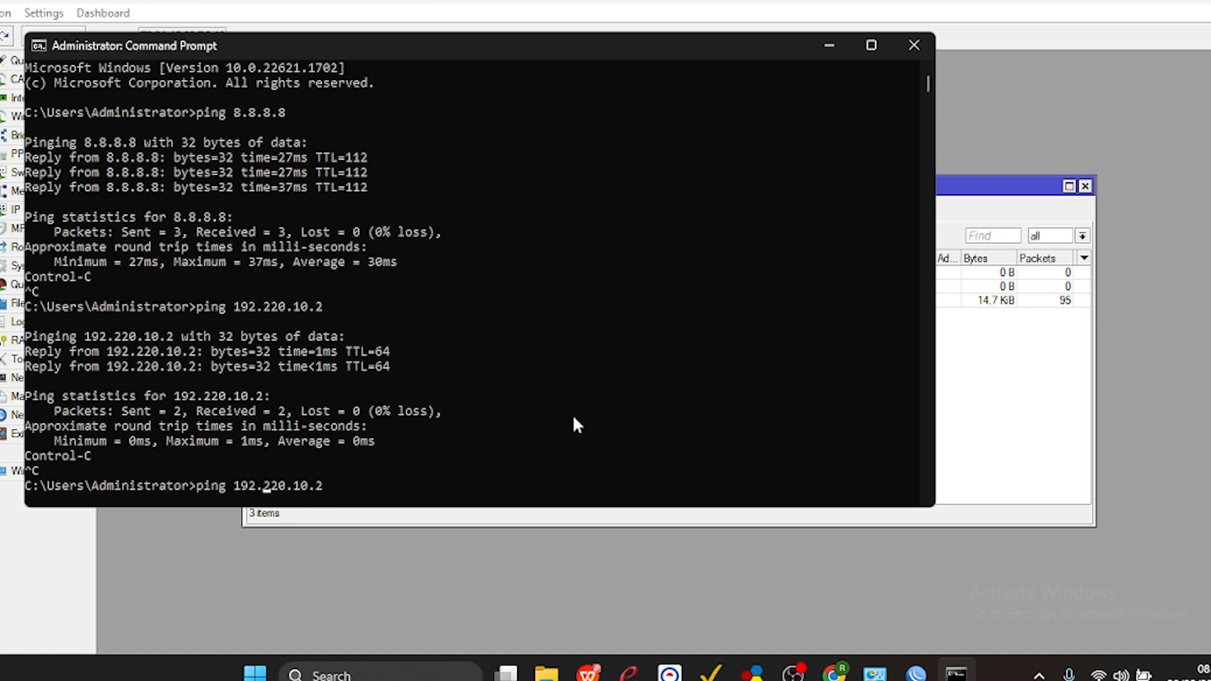
{"action": "key", "text": "Left"}
{"action": "key", "text": "Left"}
{"action": "key", "text": "Left"}
{"action": "key", "text": "Left"}
{"action": "key", "text": "Left"}
{"action": "key", "text": "BackSpace"}
{"action": "key", "text": "BackSpace"}
{"action": "type", "text": "12"}
{"action": "key", "text": "Return"}
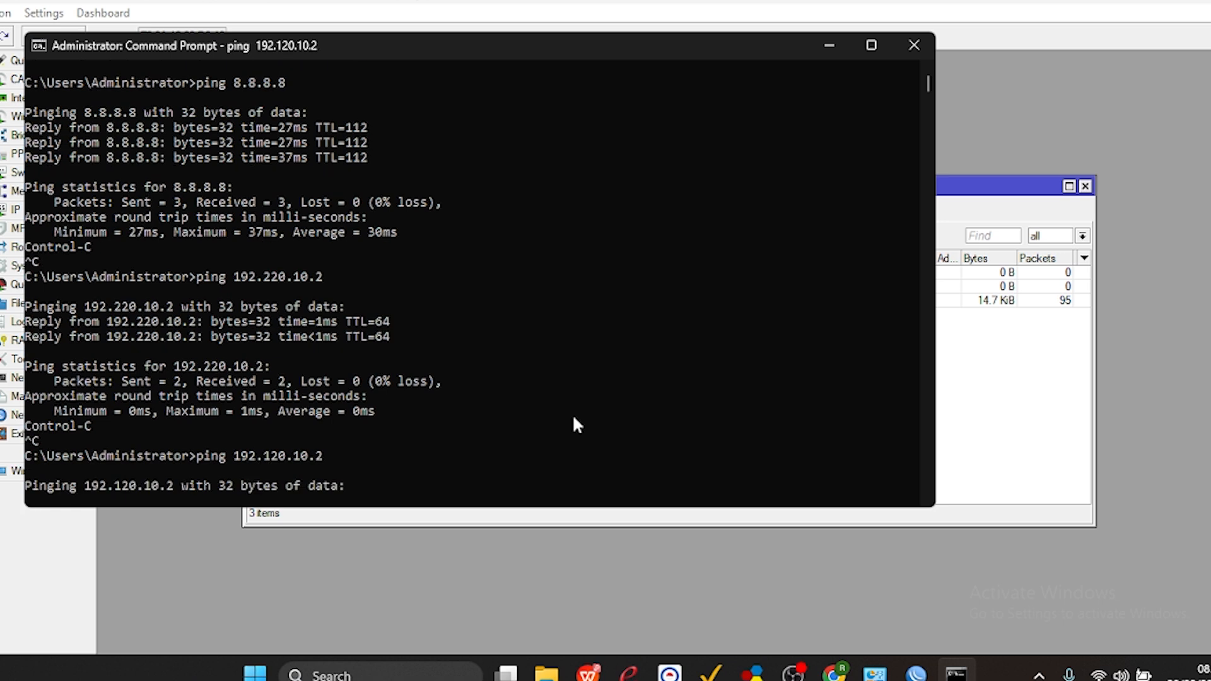
{"action": "key", "text": "ctrl+c"}
Change the recalled ping command to 192.120.20.2, run it to test the WLAN gateway, and stop it.
{"action": "key", "text": "Up"}
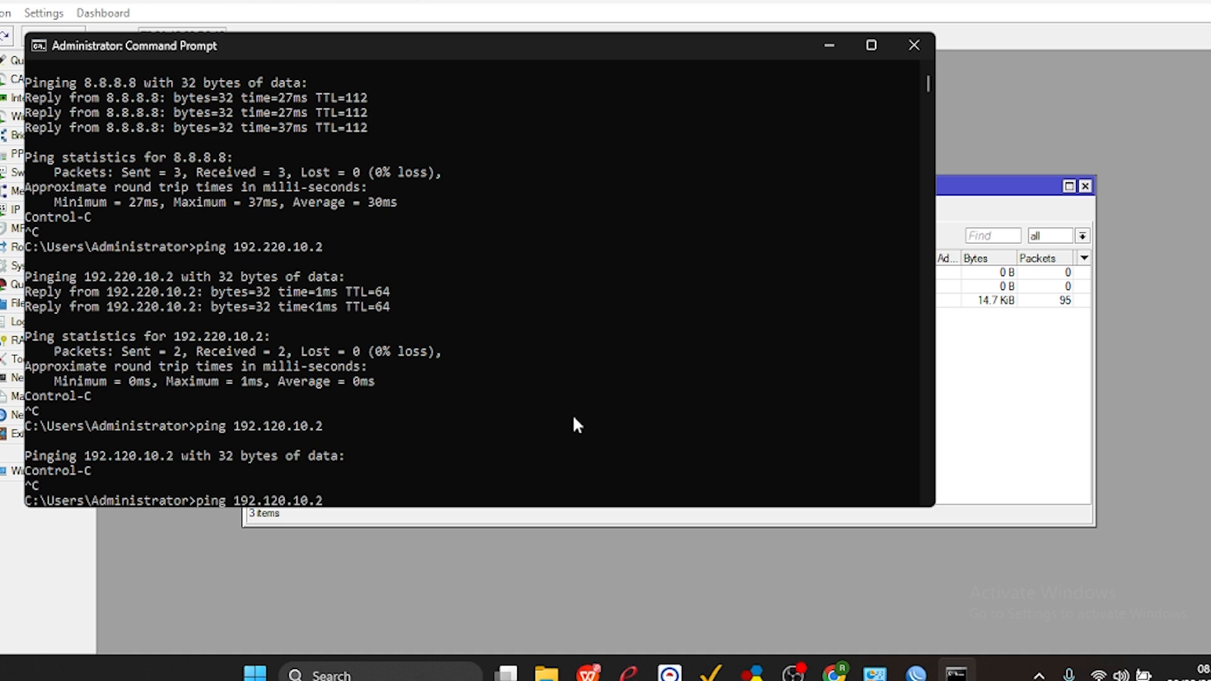
{"action": "key", "text": "Left"}
{"action": "key", "text": "BackSpace"}
{"action": "type", "text": "2"}
{"action": "key", "text": "Return"}
{"action": "key", "text": "ctrl+c"}
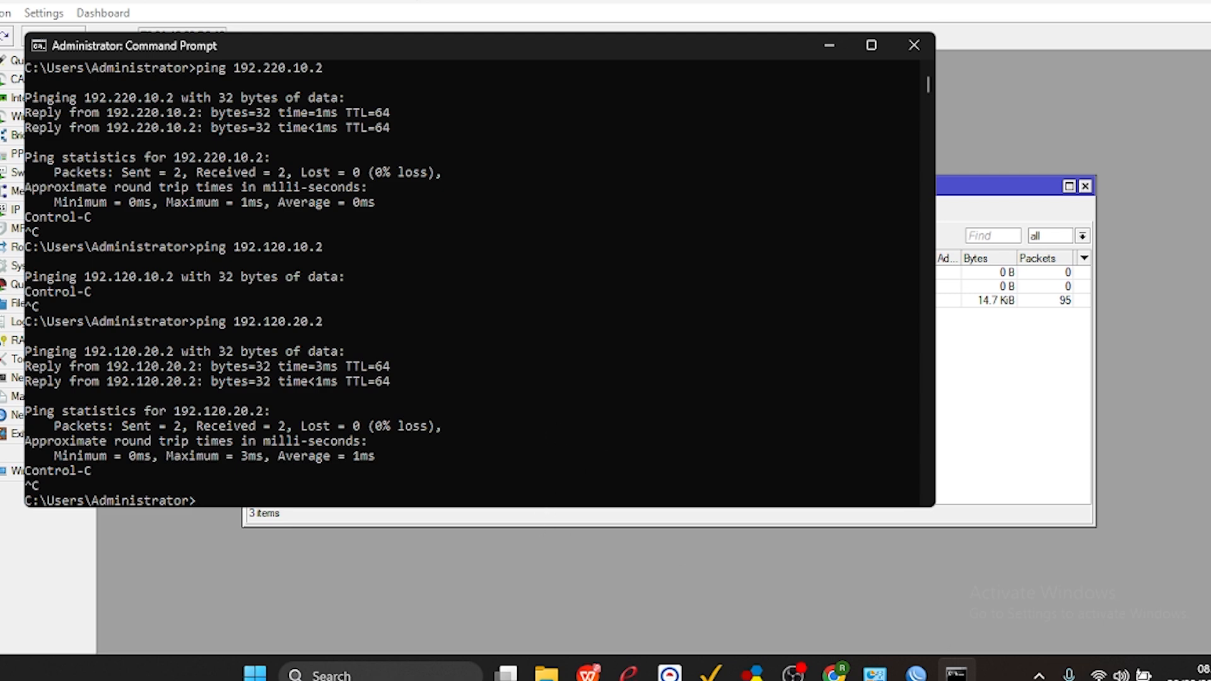
Run ipconfig to check the IP configuration of the Ethernet and Wi-Fi adapters.
{"action": "left_click", "coordinate": [956, 675]}
{"action": "left_click", "coordinate": [956, 675]}
{"action": "type", "text": "ipconfig"}
{"action": "key", "text": "Return"}
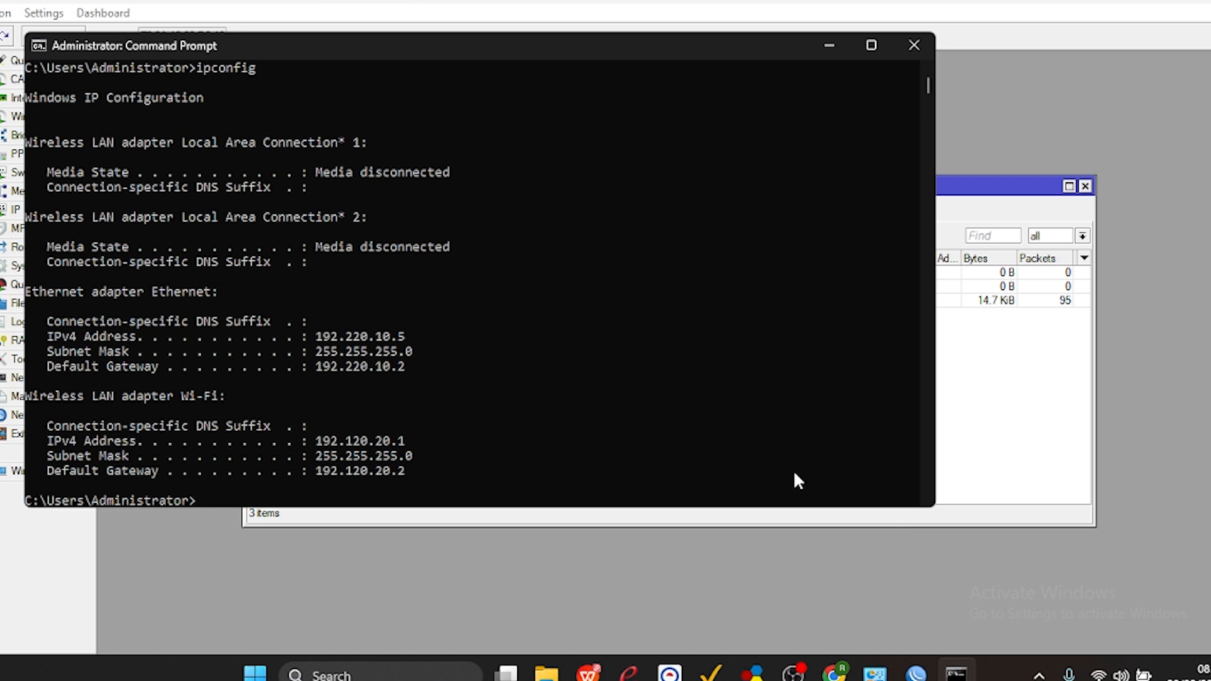
Change the recalled ping command to 192.120.20.1, run it, and minimize the Command Prompt.
{"action": "key", "text": "Up"}
{"action": "key", "text": "Up"}
{"action": "key", "text": "BackSpace"}
{"action": "type", "text": "192.120.20."}
{"action": "key", "text": "Return"}
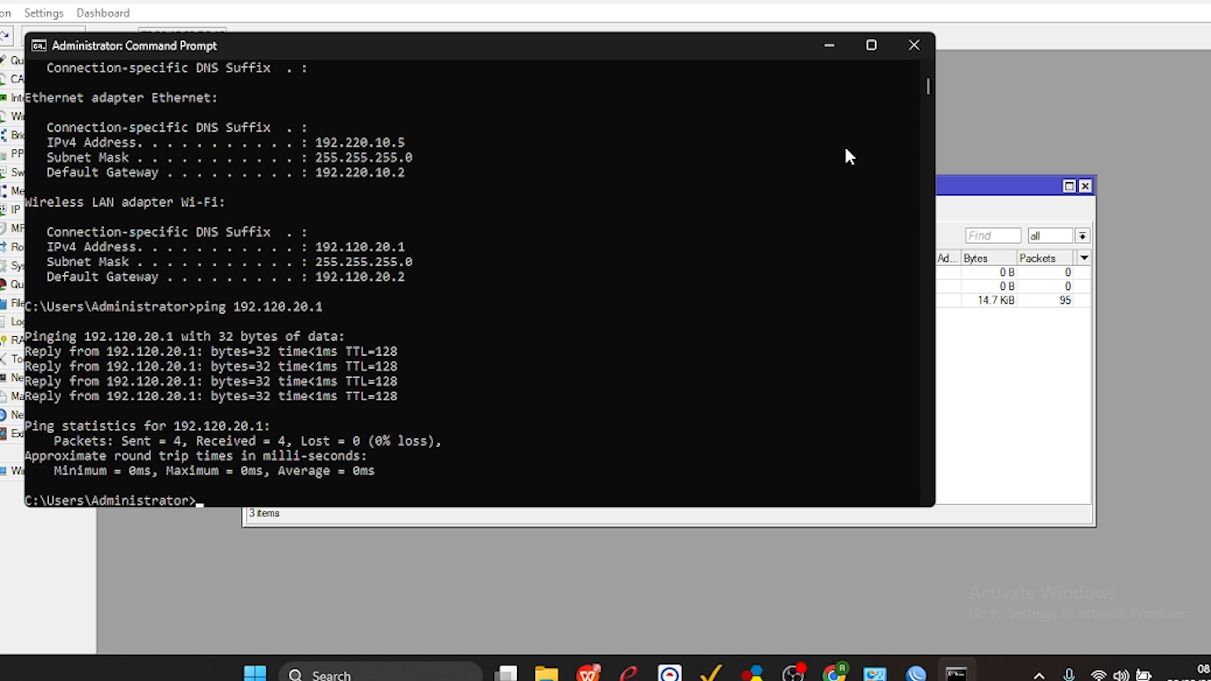
{"action": "left_click", "coordinate": [828, 48]}
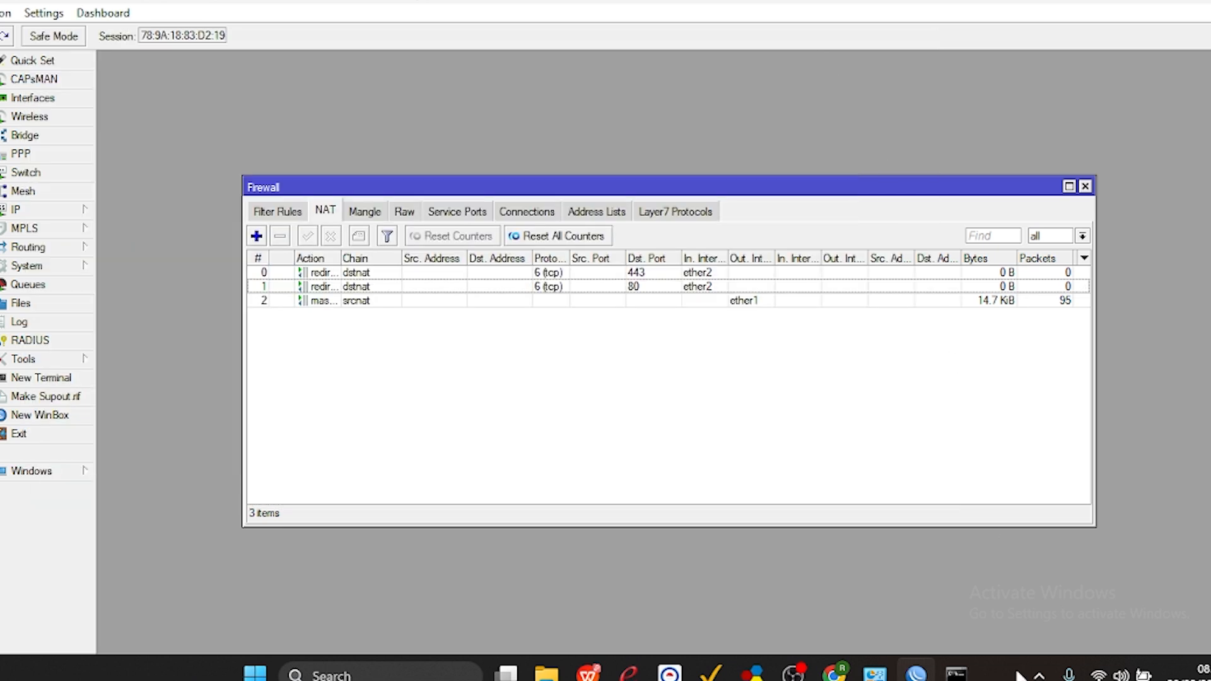
Disconnect the computer from the open Wi-Fi network whose name starts with UKK_20.
{"action": "left_click", "coordinate": [1108, 673]}
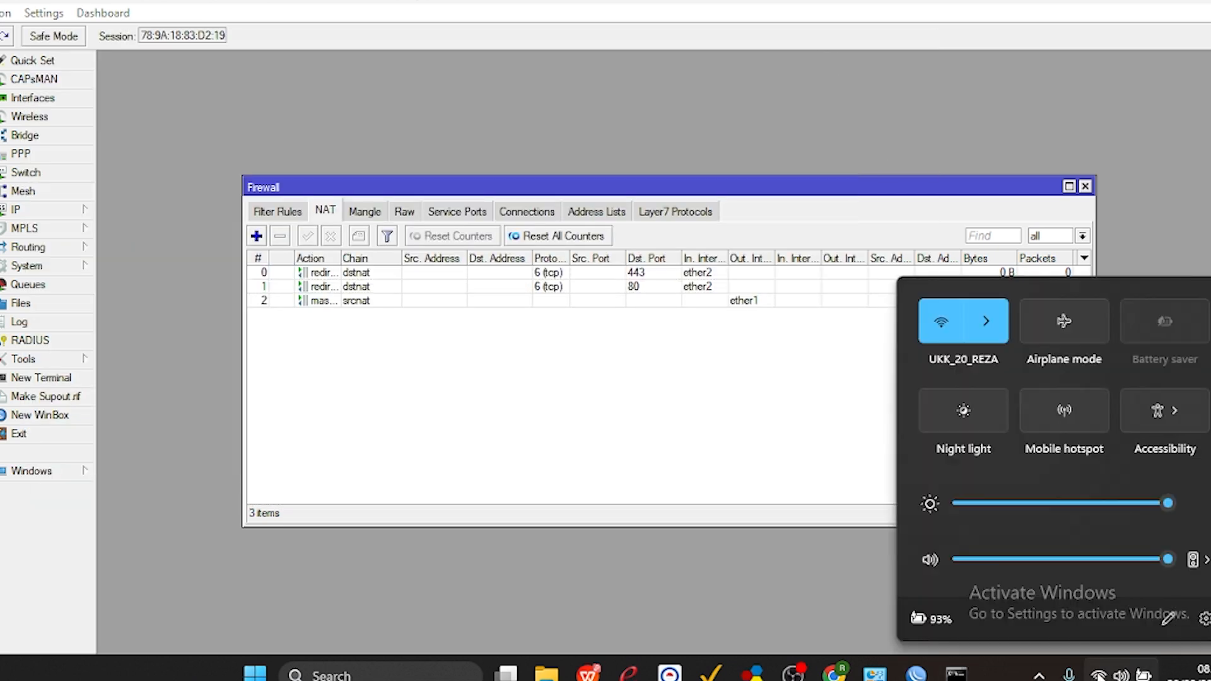
{"action": "left_click", "coordinate": [989, 319]}
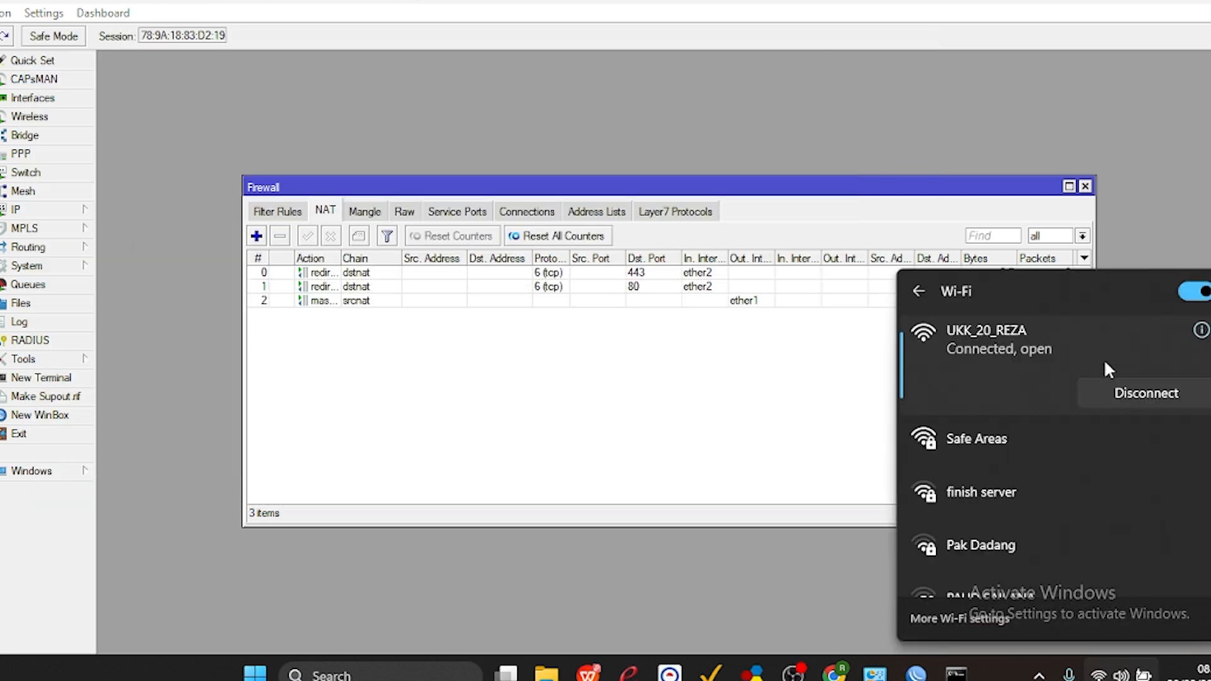
{"action": "left_click", "coordinate": [1116, 395]}
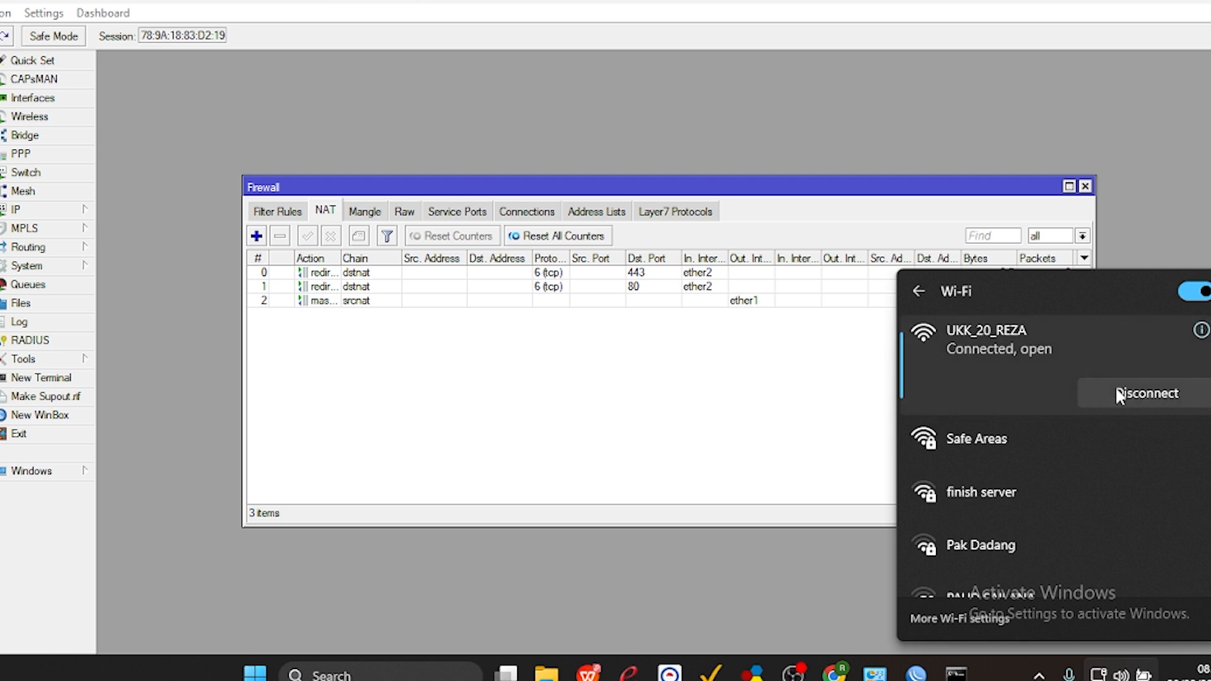
{"action": "left_click", "coordinate": [673, 409]}
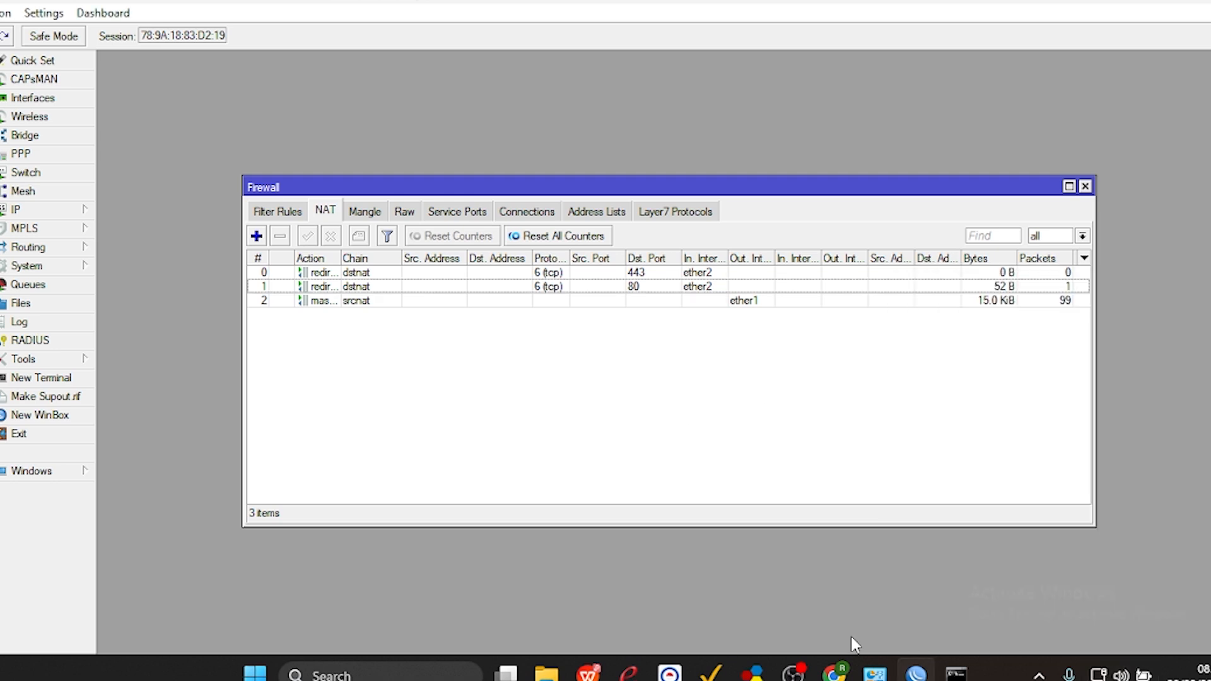
Highlight the IP Dynamic, Tes Koneksi ke Router and Tes Koneksi antar client items in the task sheet PDF.
{"action": "left_click", "coordinate": [1131, 2]}
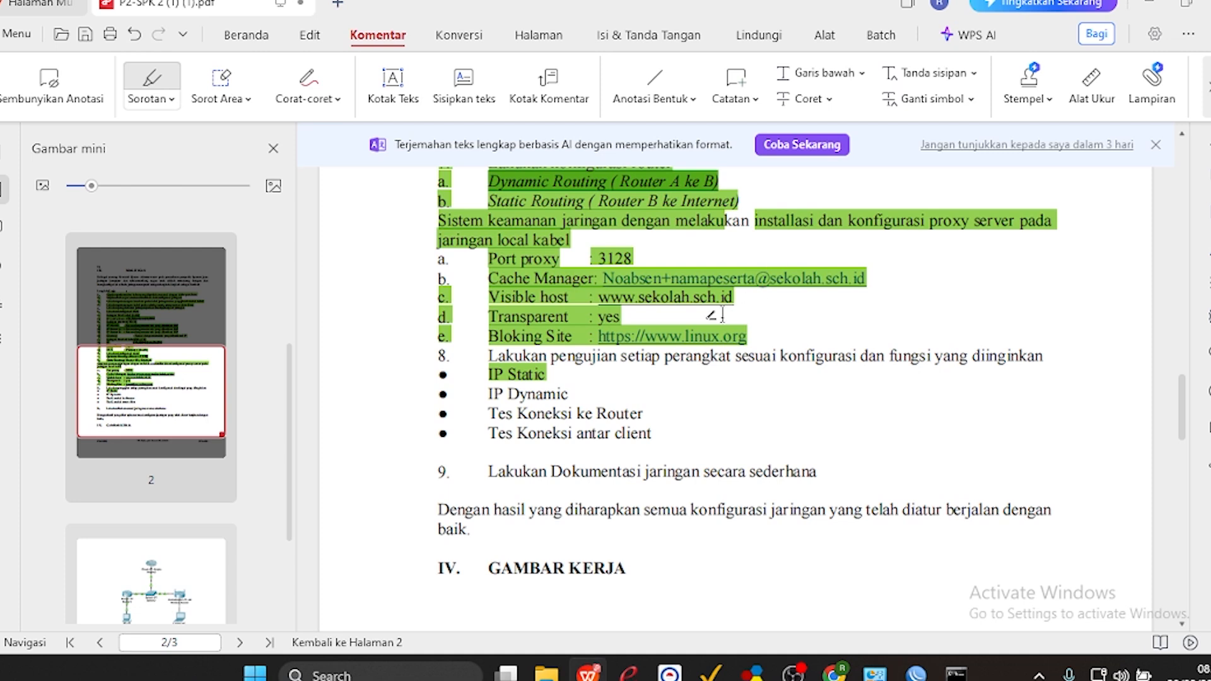
{"action": "mouse_move", "coordinate": [485, 398]}
{"action": "left_mouse_down"}
{"action": "mouse_move", "coordinate": [536, 434]}
{"action": "mouse_move", "coordinate": [661, 439]}
{"action": "left_mouse_up"}
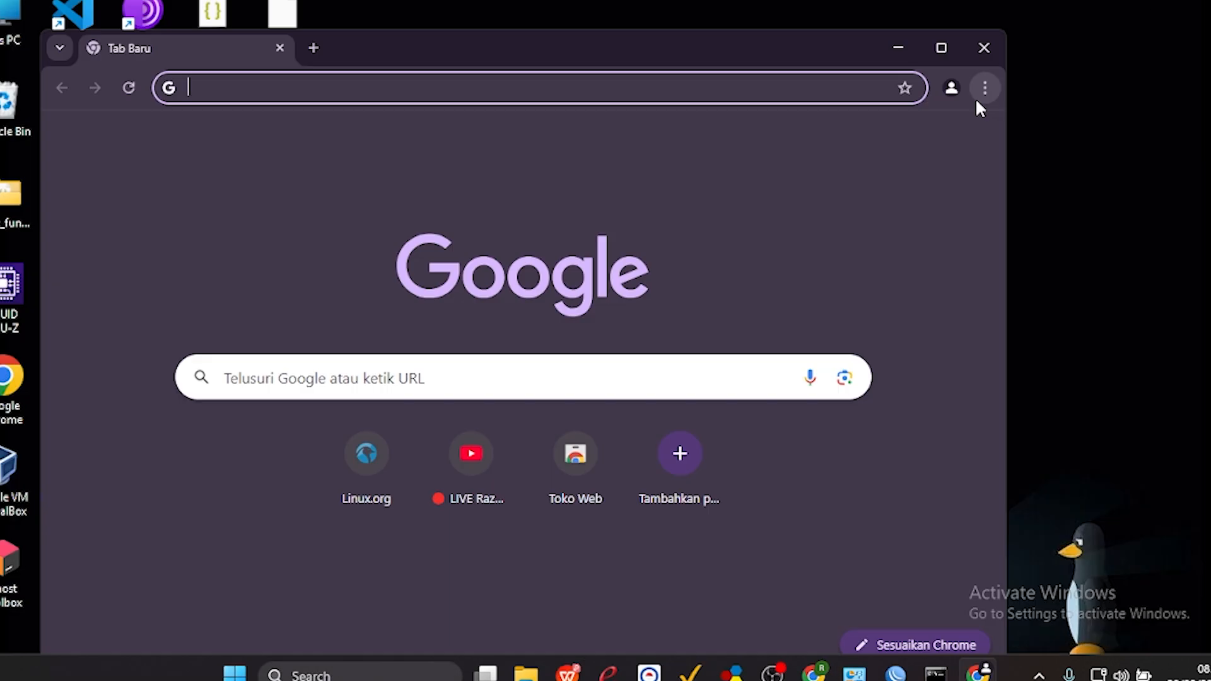
Switch to Chrome and delete the browsing history, cookies and cached files for the time range Semua.
{"action": "left_click", "coordinate": [978, 94]}
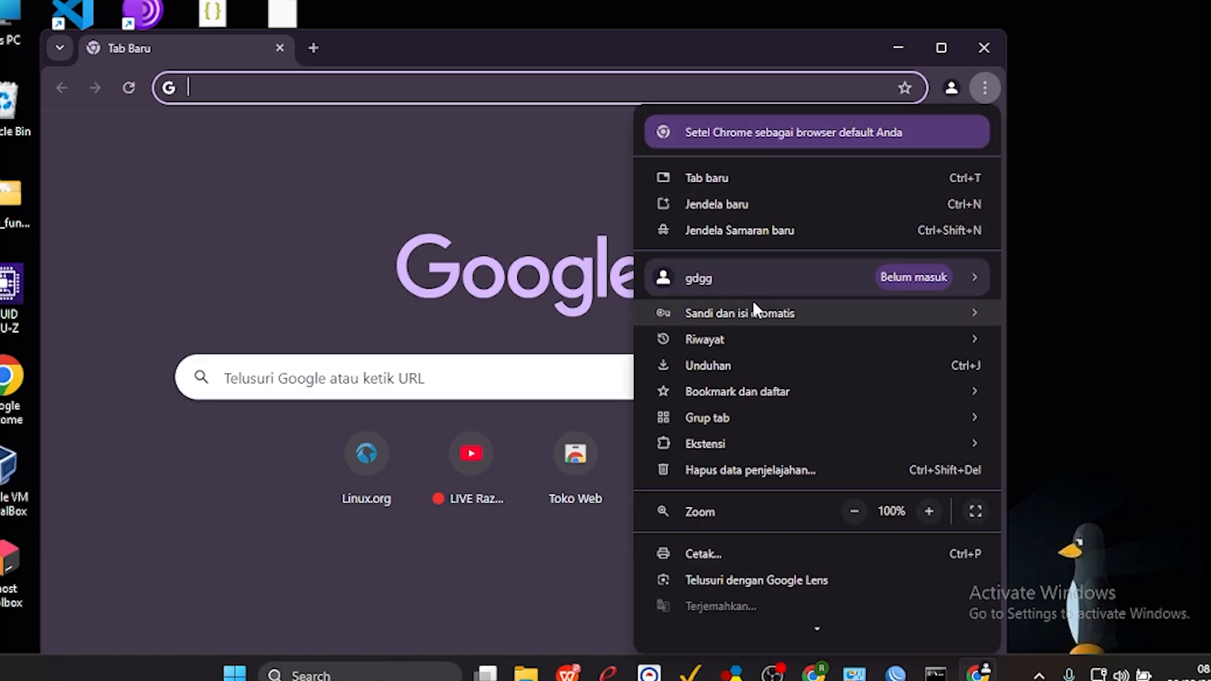
{"action": "mouse_move", "coordinate": [714, 339]}
{"action": "left_click", "coordinate": [531, 309]}
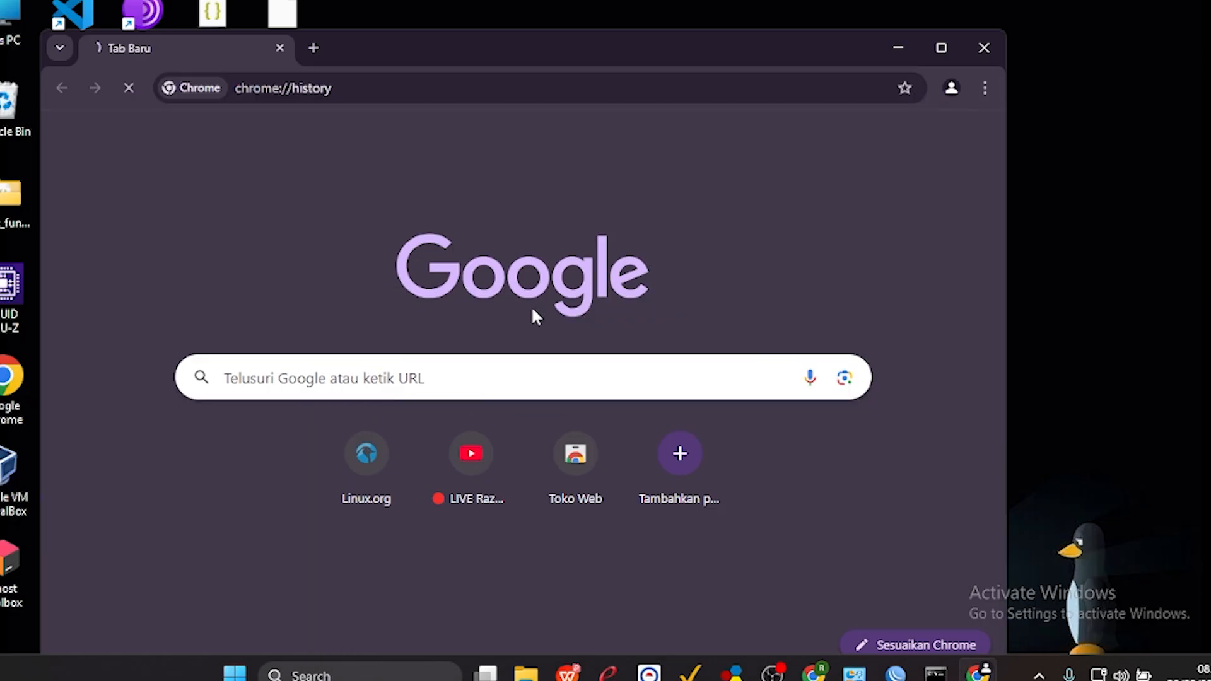
{"action": "left_click", "coordinate": [155, 266]}
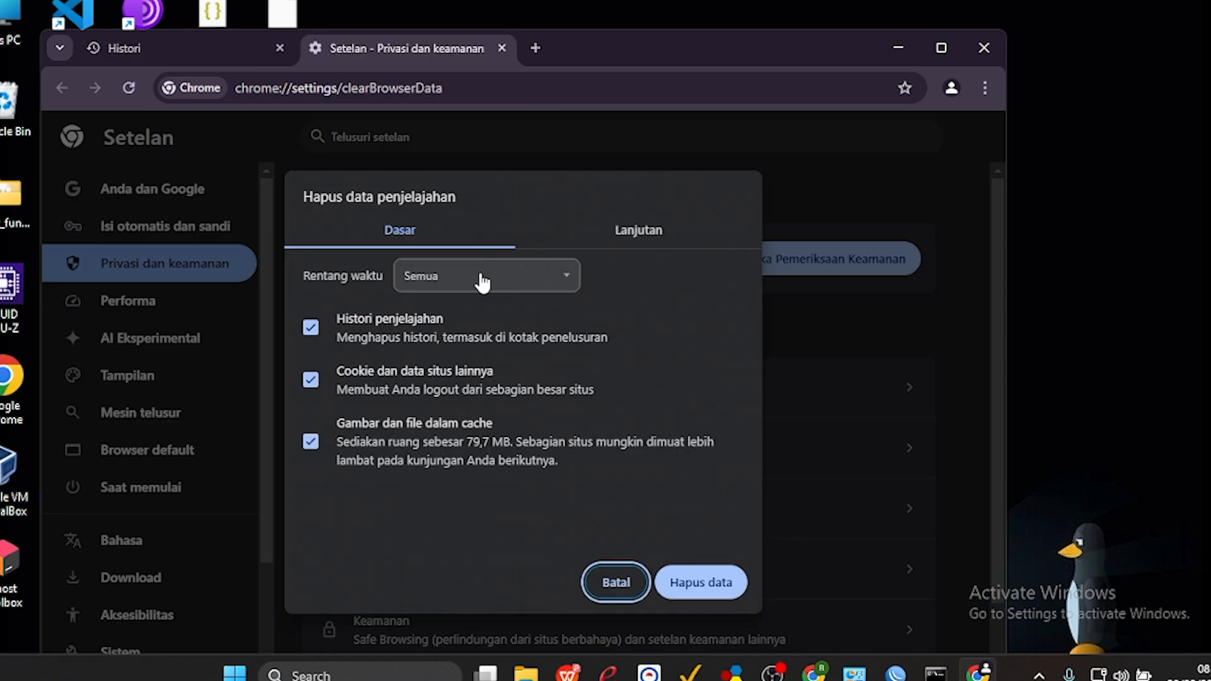
{"action": "left_click", "coordinate": [482, 281]}
{"action": "left_click", "coordinate": [482, 280]}
{"action": "left_click", "coordinate": [686, 592]}
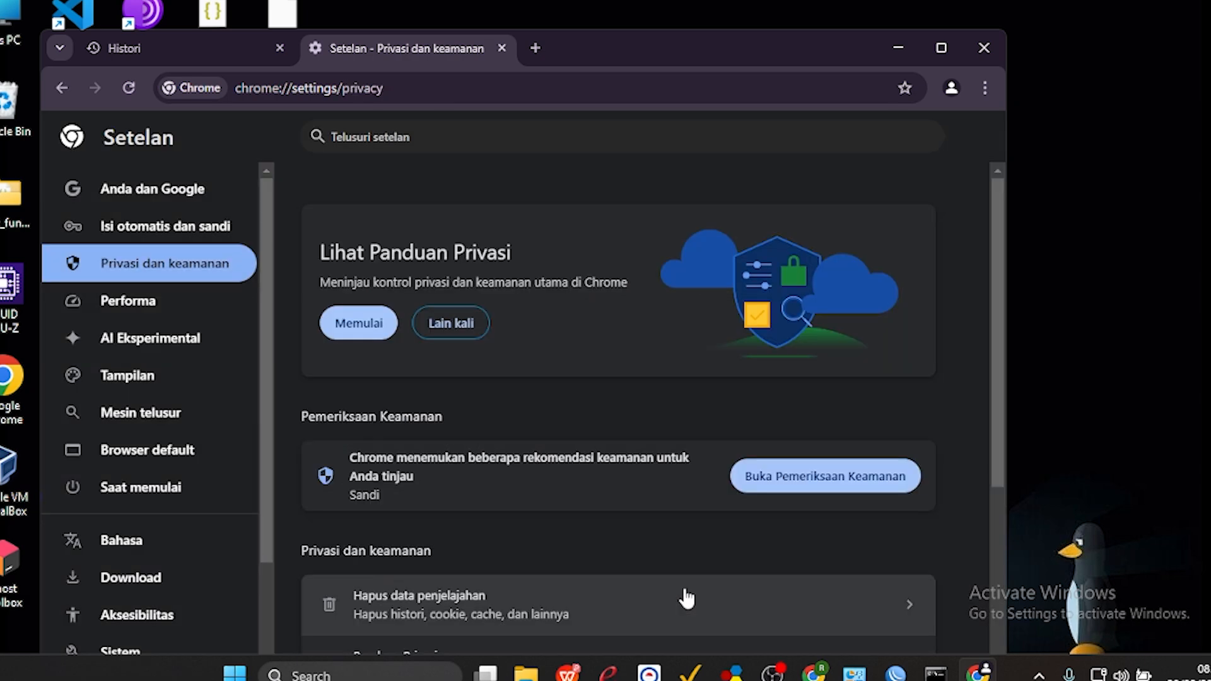
Test the connection by loading linux.org and a Google search for wa in separate new tabs, and check both pages.
{"action": "left_click", "coordinate": [536, 45]}
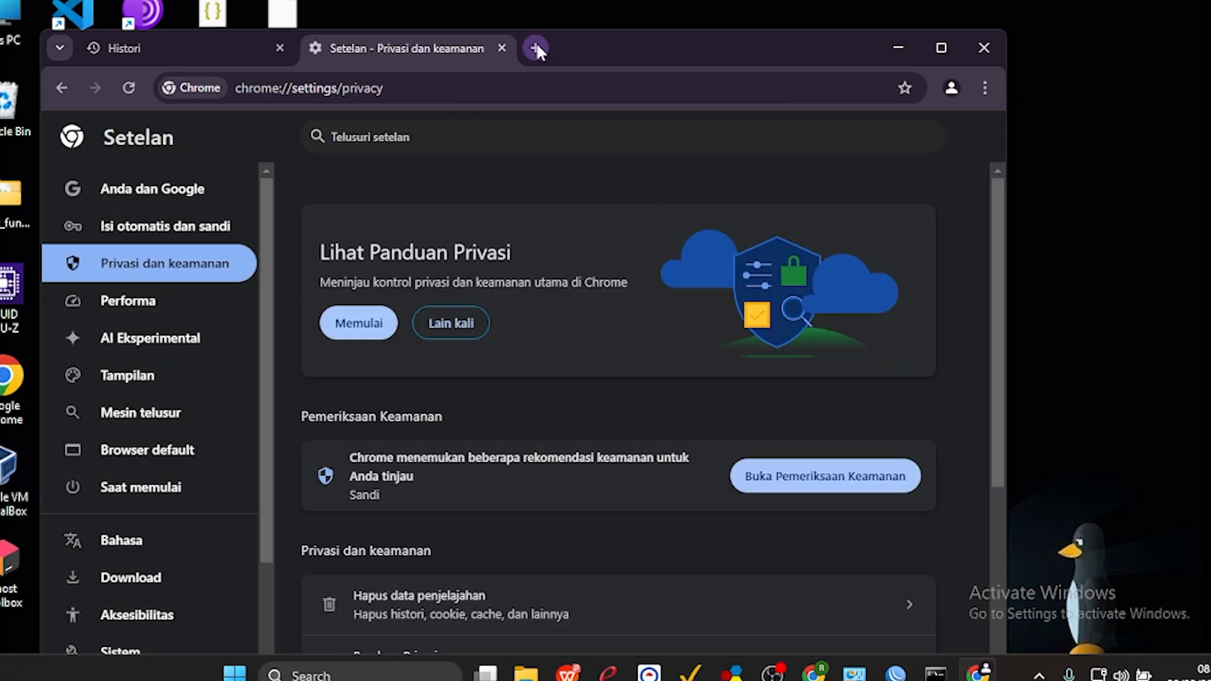
{"action": "type", "text": "linux.org"}
{"action": "key", "text": "Return"}
{"action": "left_click", "coordinate": [761, 47]}
{"action": "type", "text": "wa"}
{"action": "key", "text": "Return"}
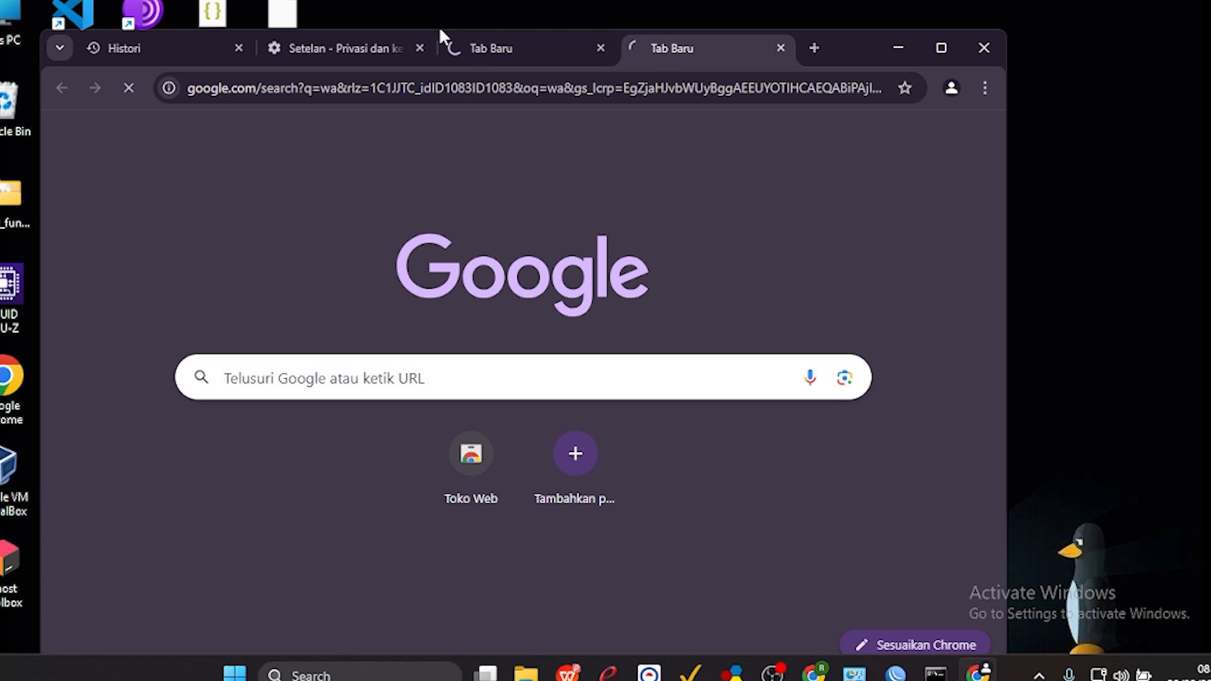
{"action": "left_click", "coordinate": [505, 46]}
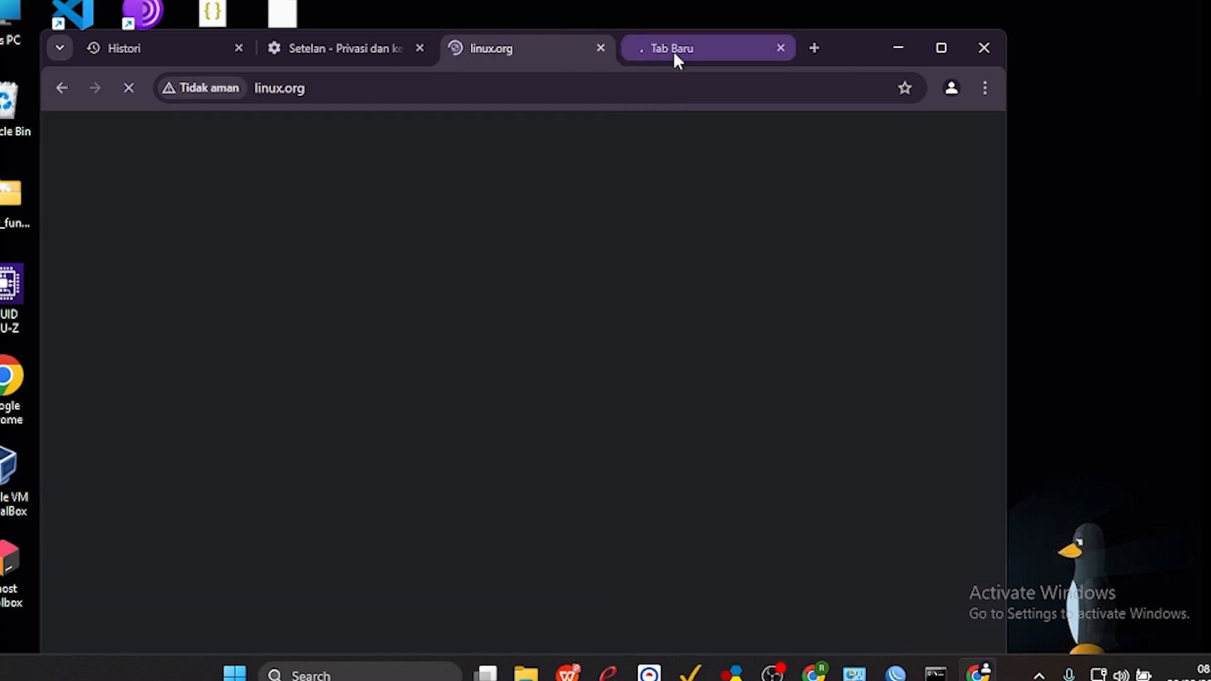
{"action": "left_click", "coordinate": [672, 50]}
{"action": "left_click", "coordinate": [565, 58]}
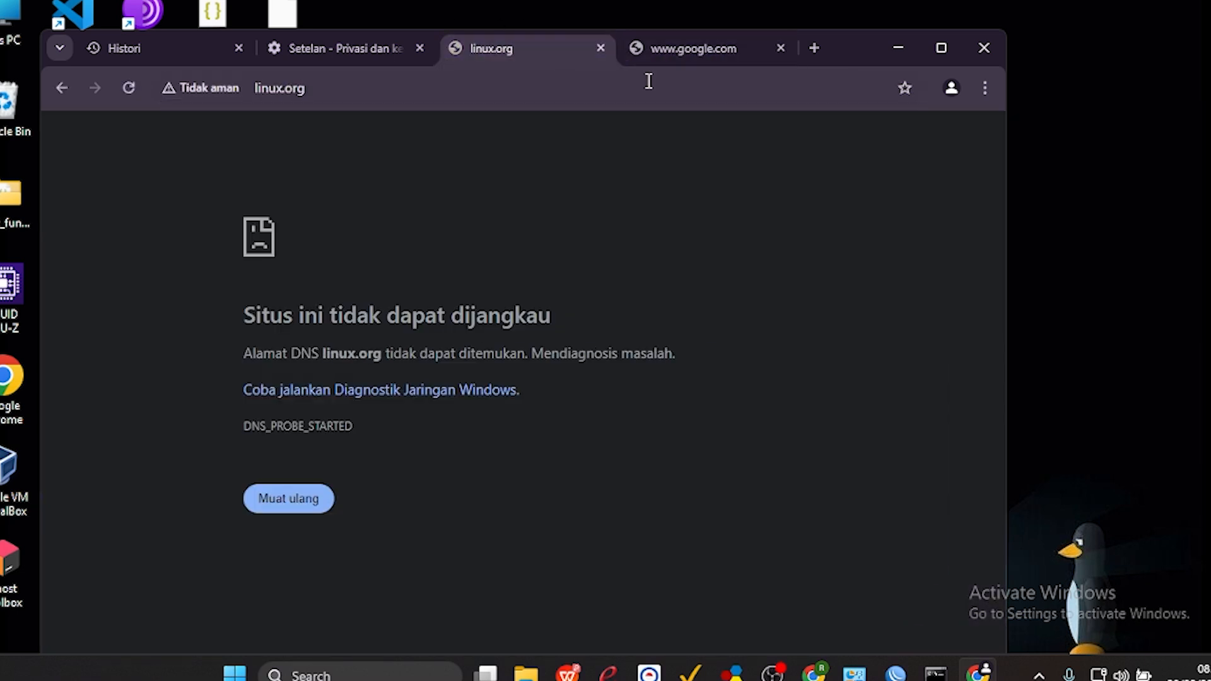
{"action": "left_click", "coordinate": [694, 63]}
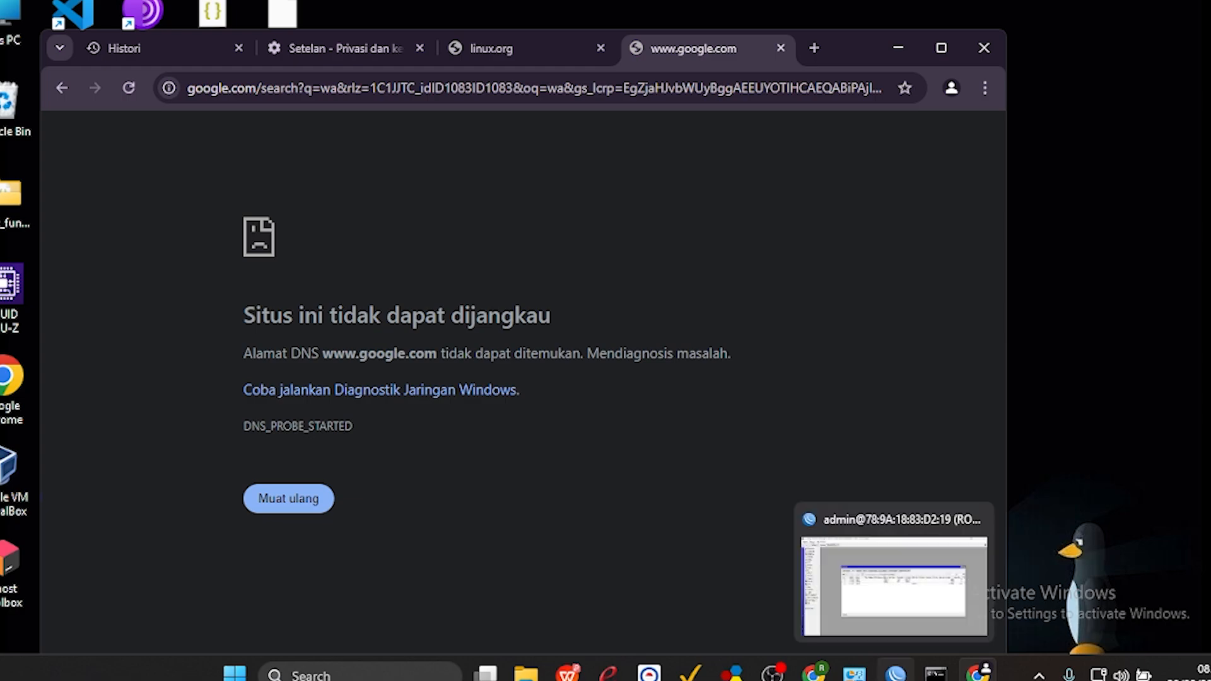
Disable the two dstnat redirect rules for ports 443 and 80 in WinBox and recheck the pages in Chrome.
{"action": "left_click", "coordinate": [895, 674]}
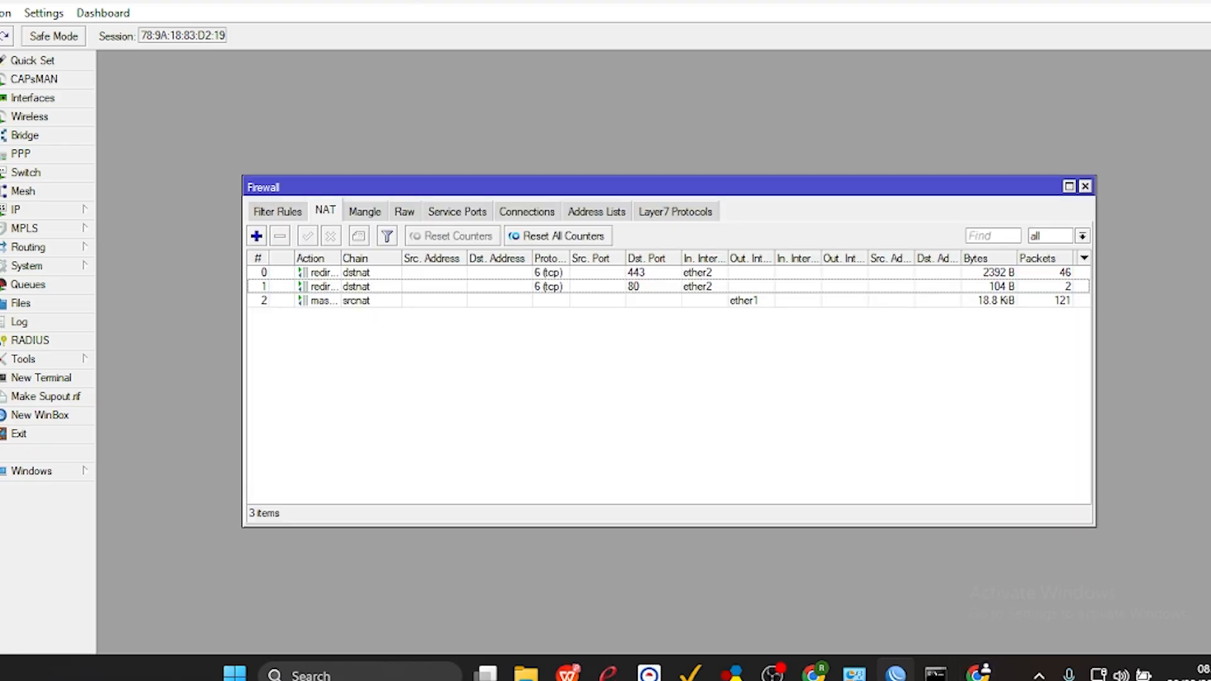
{"action": "left_click", "coordinate": [330, 275]}
{"action": "left_click", "coordinate": [332, 287], "text": "shift"}
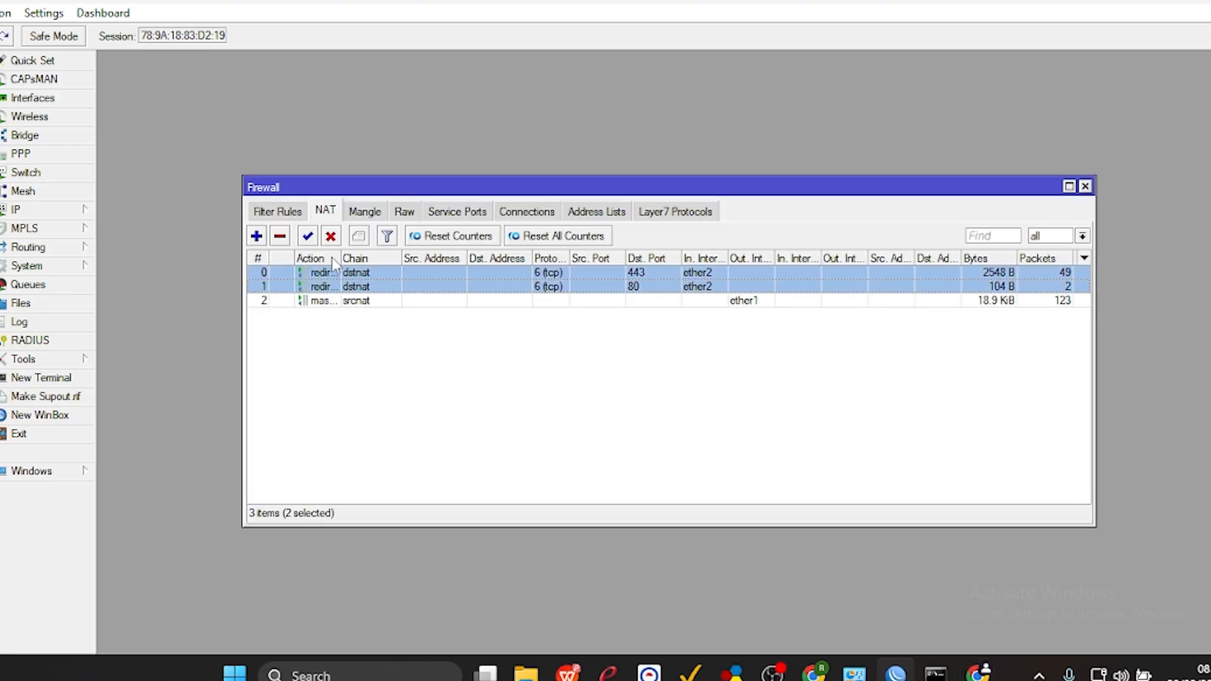
{"action": "left_click", "coordinate": [330, 237]}
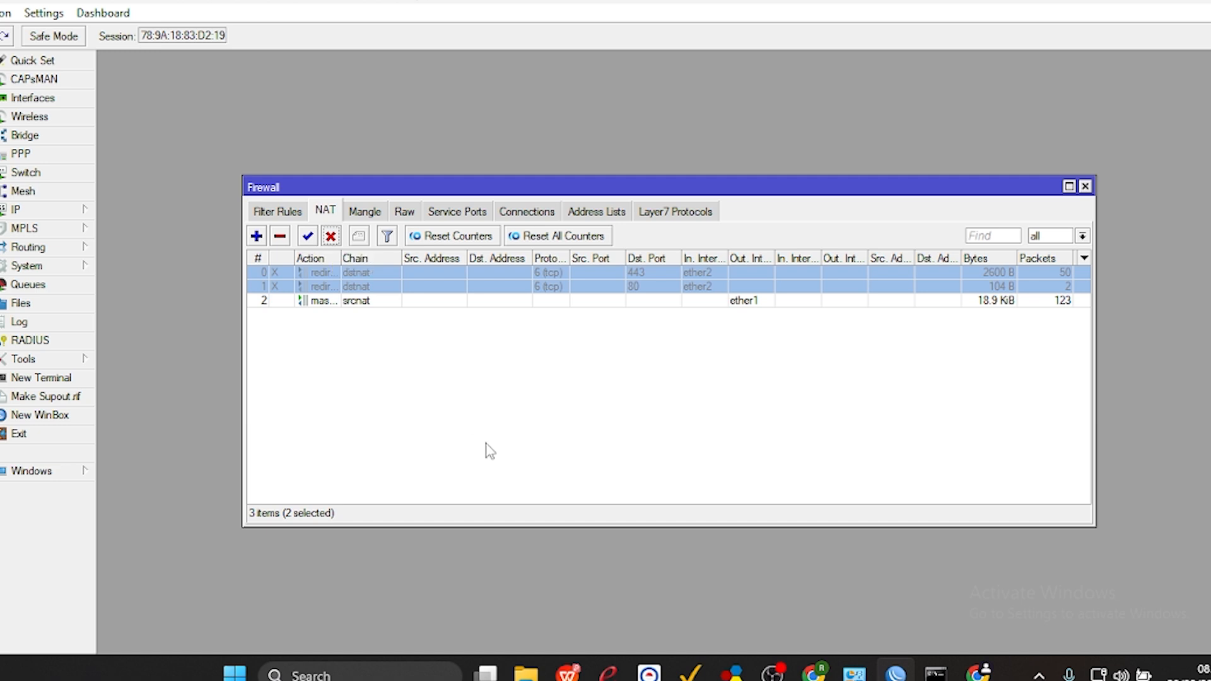
{"action": "left_click", "coordinate": [979, 674]}
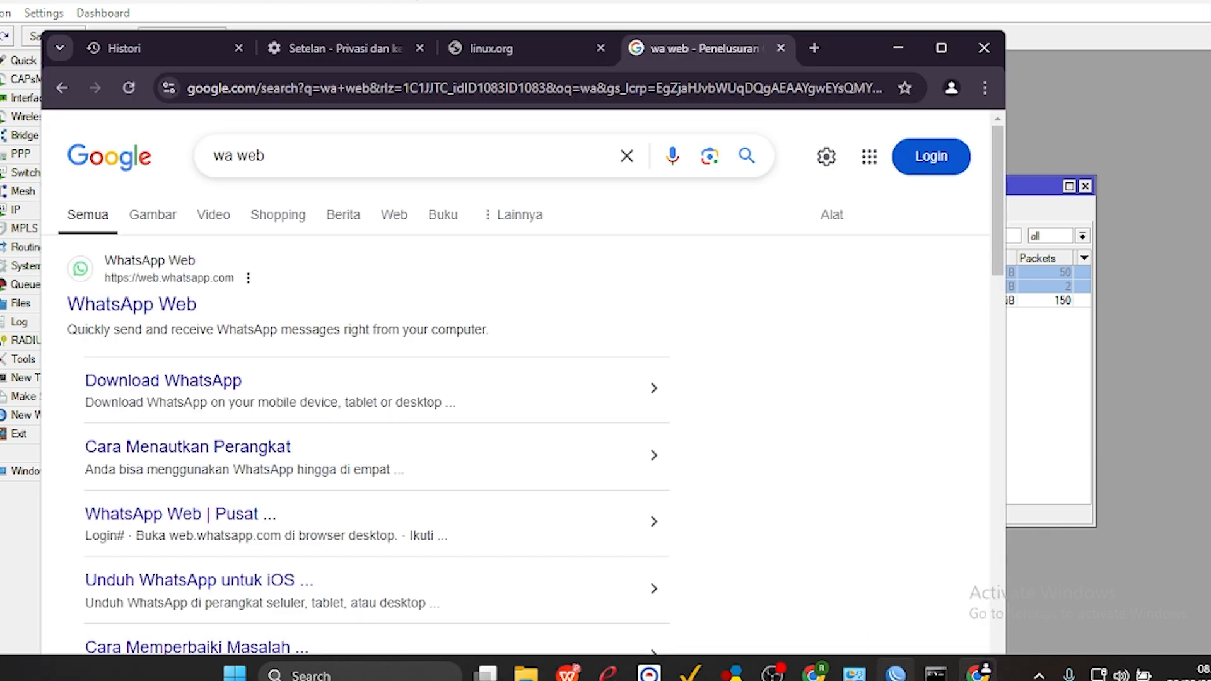
Re-enable both dstnat redirect rules, open a new Chrome tab to check access, and return to WinBox.
{"action": "key", "text": "alt+Tab"}
{"action": "left_click", "coordinate": [307, 237]}
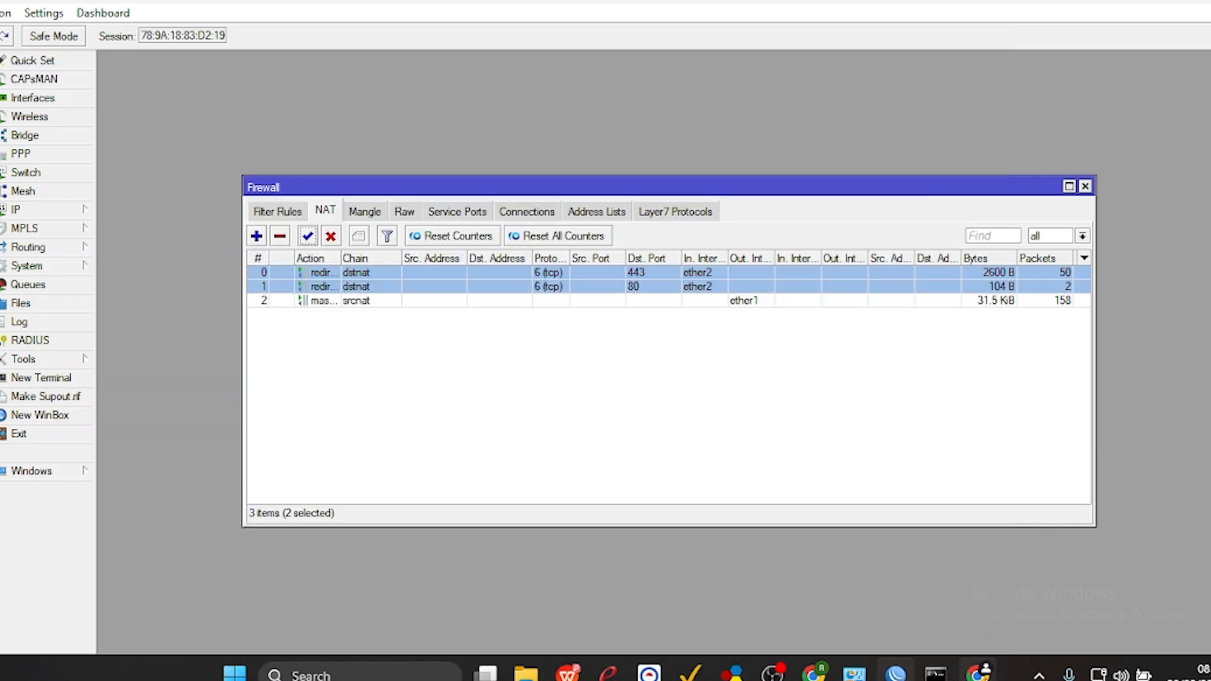
{"action": "key", "text": "alt+Tab"}
{"action": "left_click", "coordinate": [813, 49]}
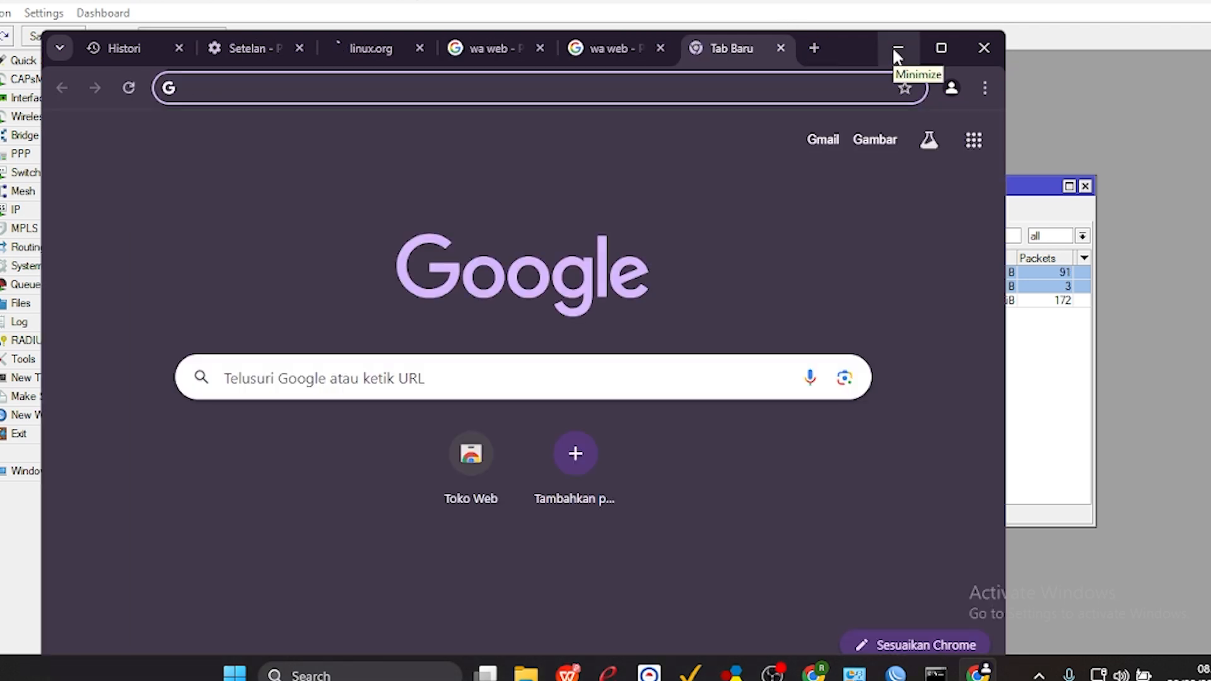
{"action": "left_click", "coordinate": [897, 49]}
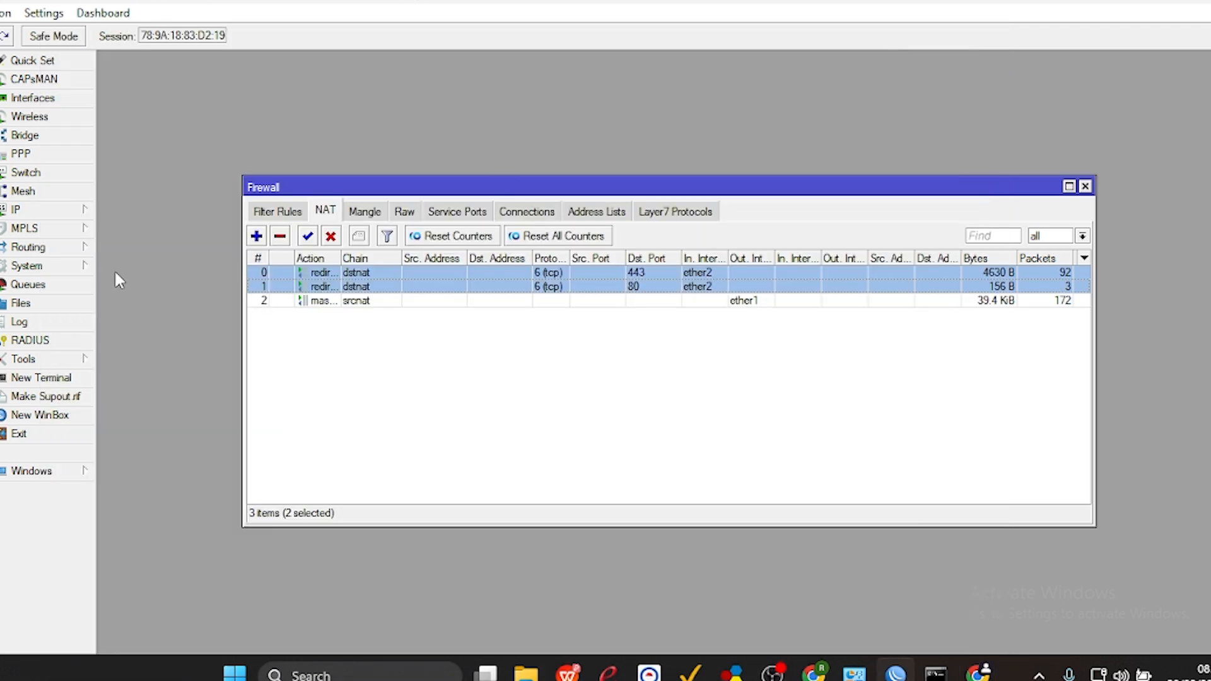
{"action": "left_click", "coordinate": [362, 301]}
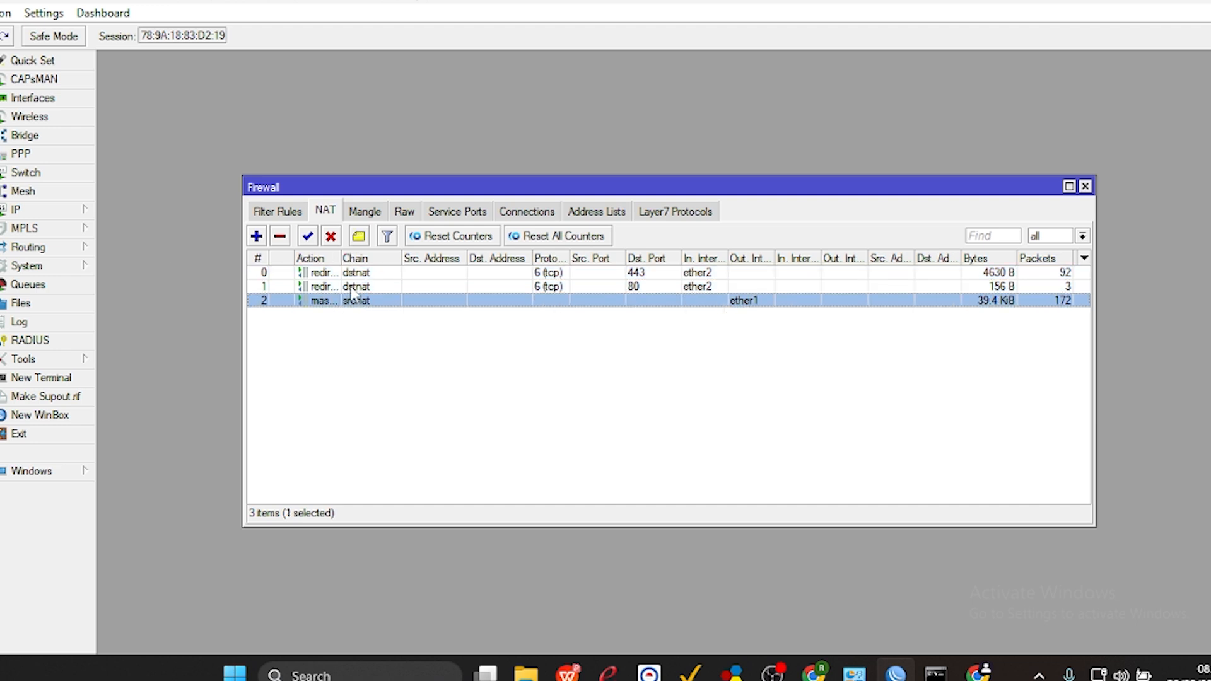
{"action": "left_click", "coordinate": [354, 288]}
{"action": "left_click", "coordinate": [344, 277]}
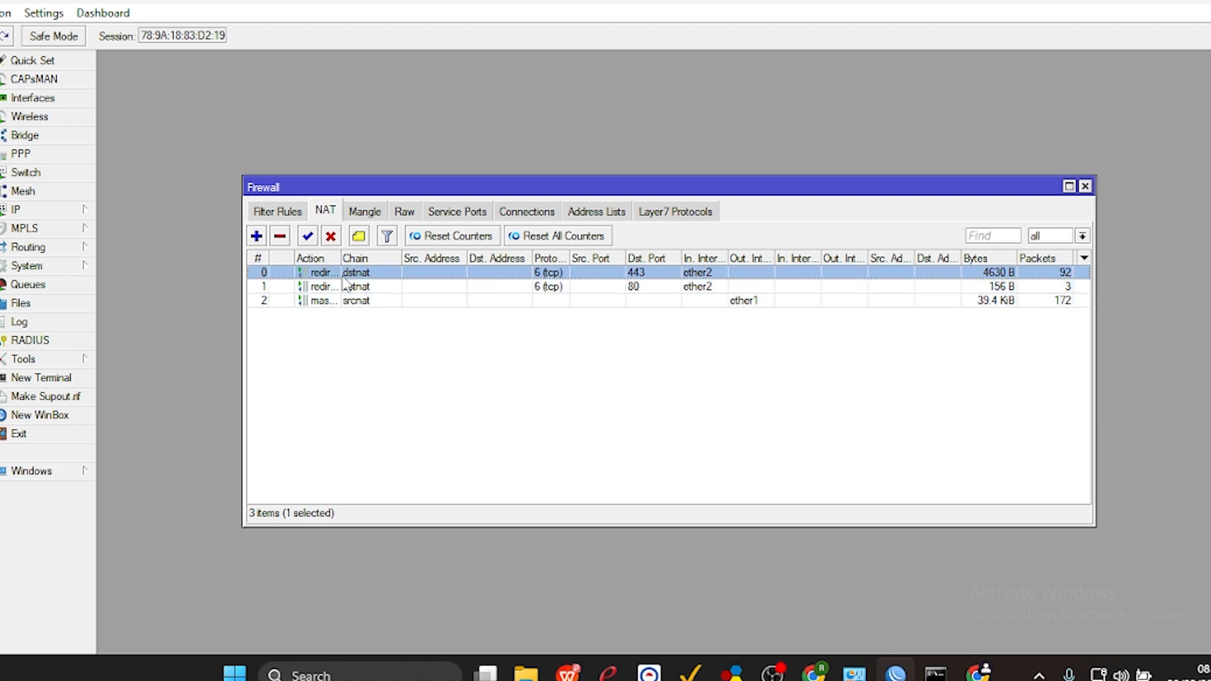
{"action": "left_click", "coordinate": [345, 287]}
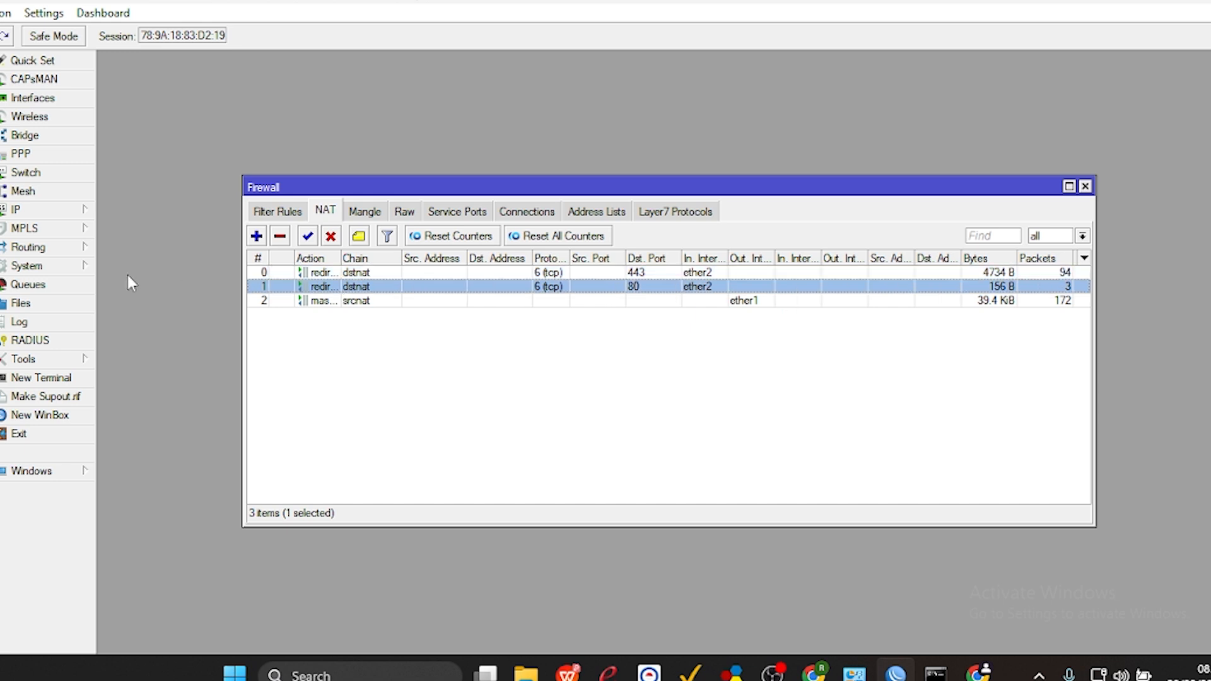
{"action": "left_click", "coordinate": [72, 270]}
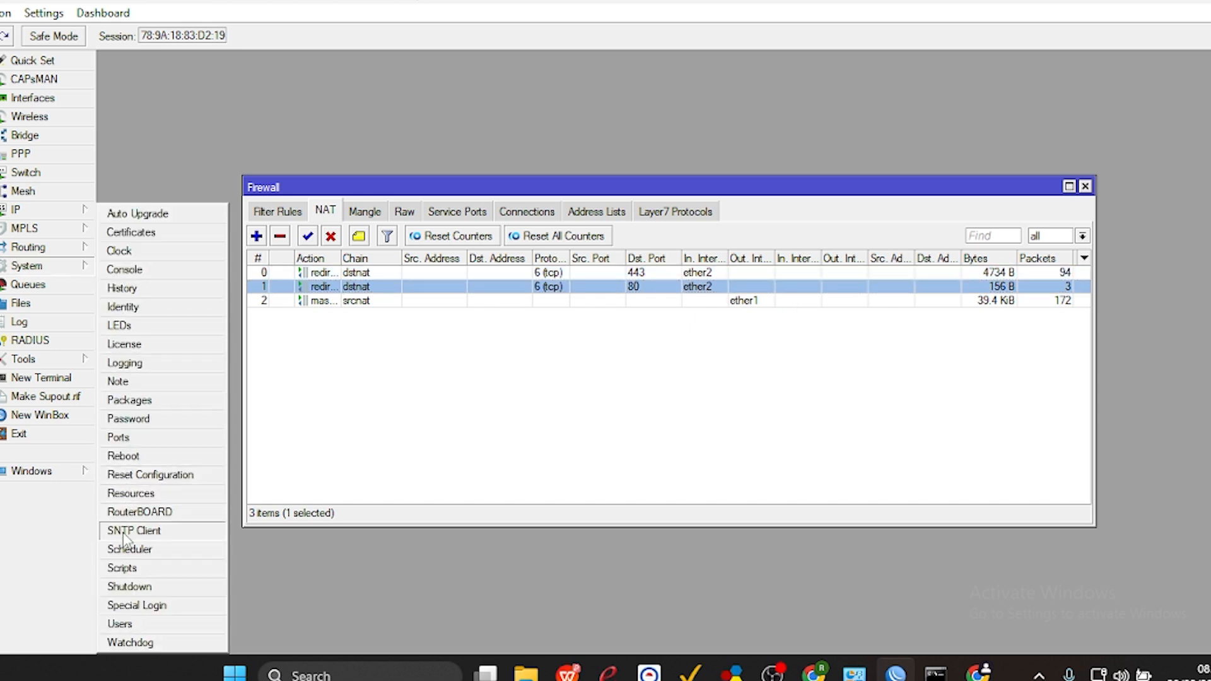
{"action": "left_click", "coordinate": [134, 458]}
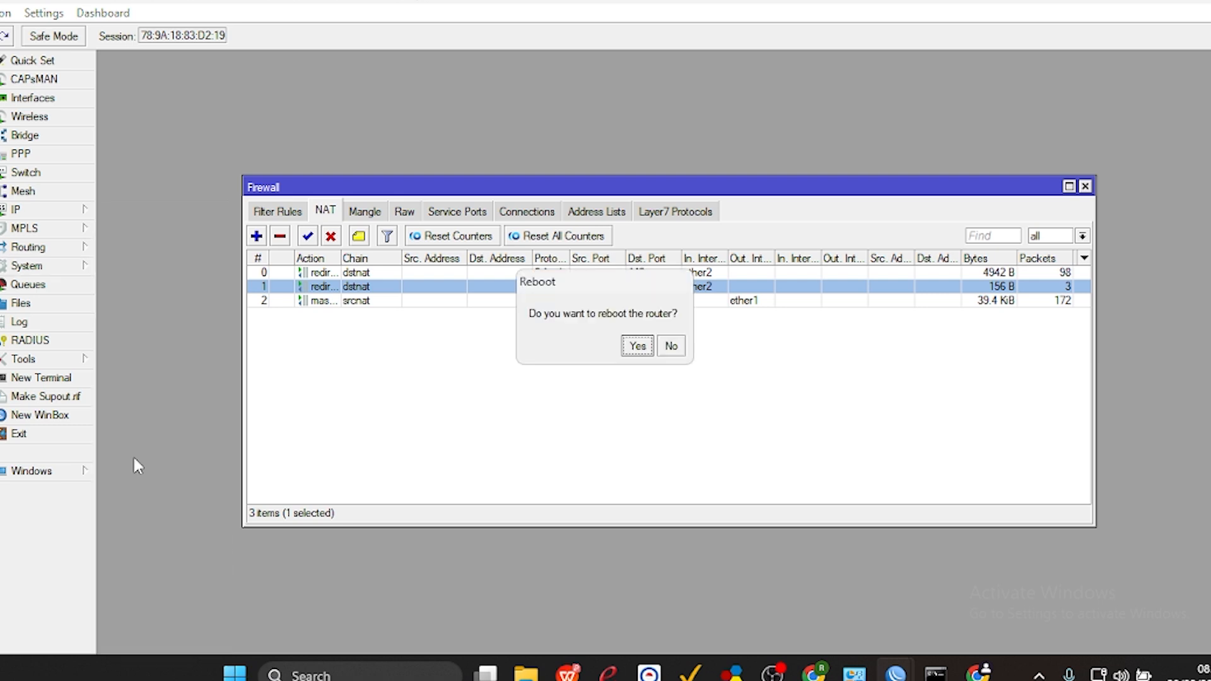
{"action": "left_click", "coordinate": [672, 347]}
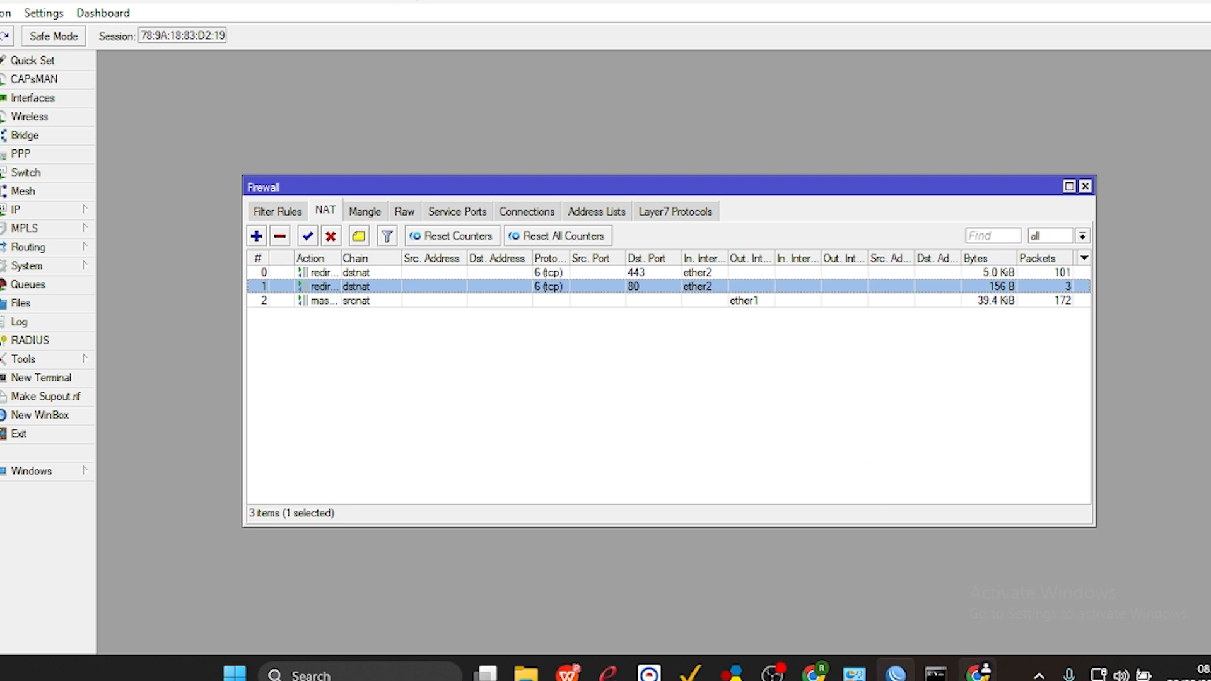
{"action": "left_click", "coordinate": [978, 673]}
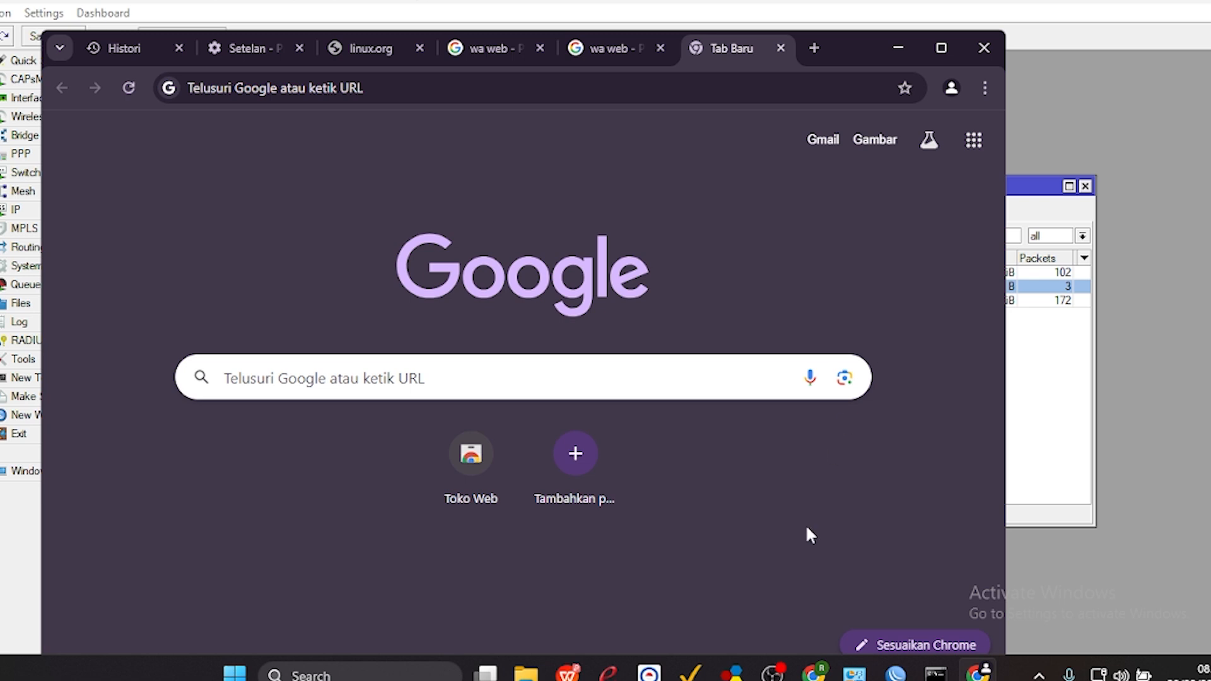
{"action": "left_click", "coordinate": [900, 49]}
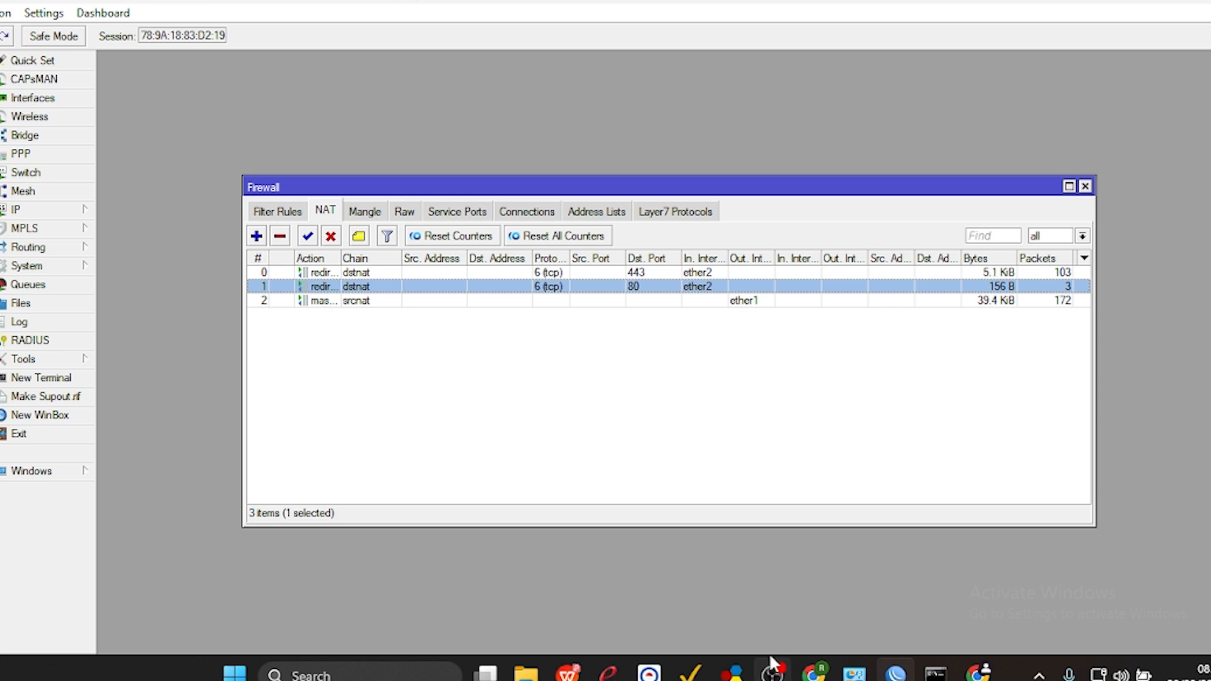
{"action": "mouse_move", "coordinate": [771, 658]}
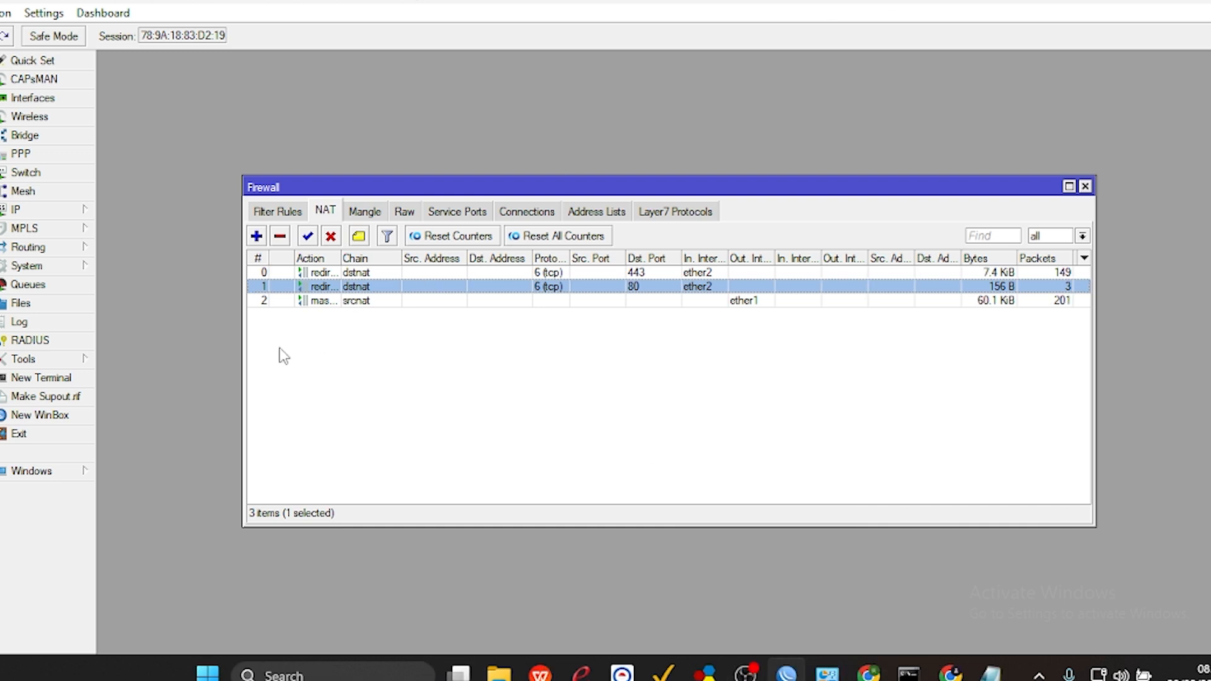
Close the router's Firewall window and open a new WinBox connection window.
{"action": "left_click", "coordinate": [1085, 187]}
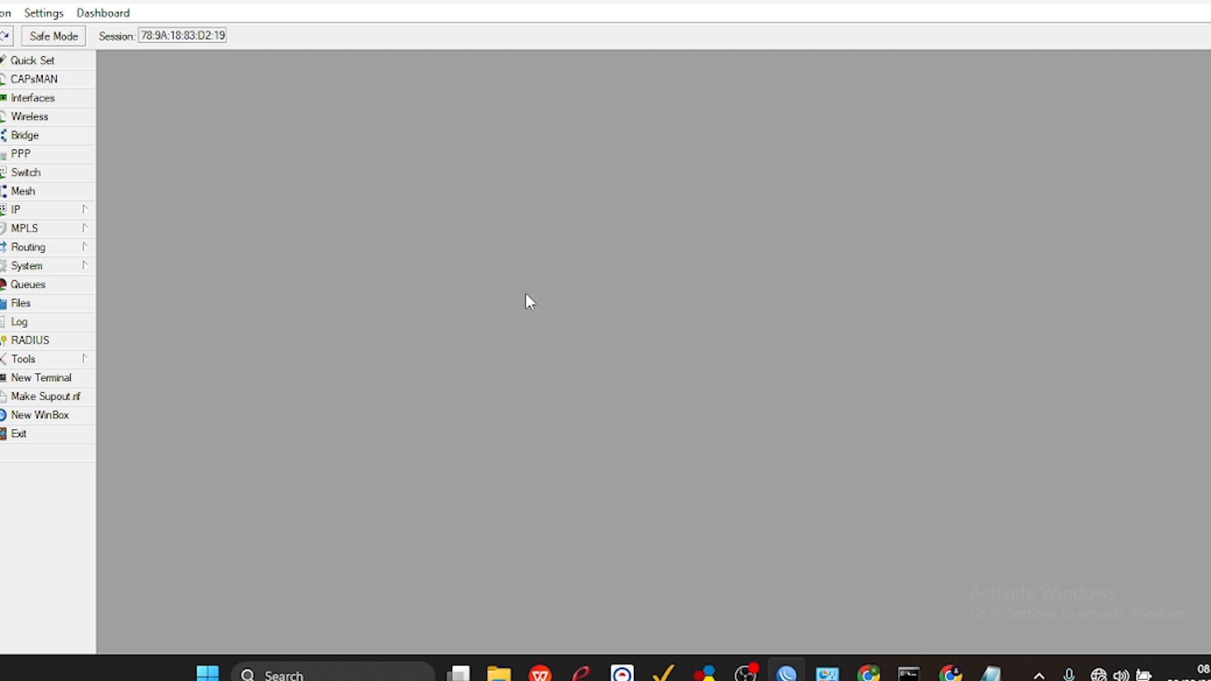
{"action": "left_click", "coordinate": [73, 413]}
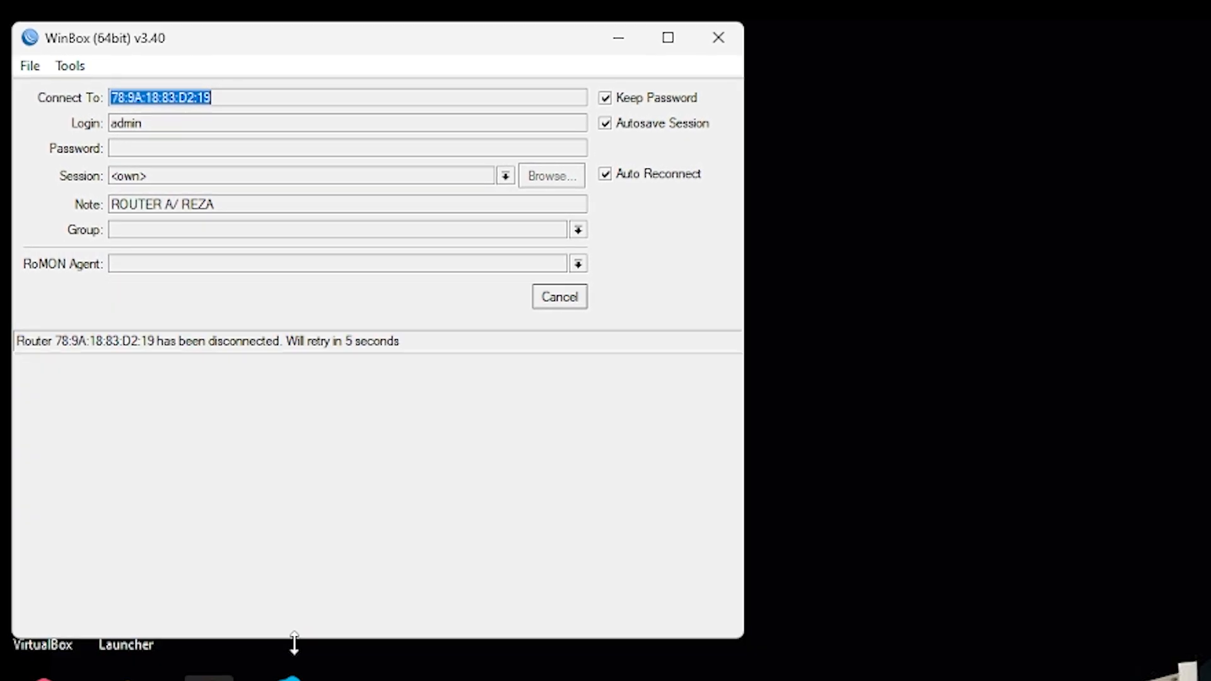
Cancel the reconnection to Router A and connect to Router B through its MAC address 78:9A:18:83:DB:46.
{"action": "left_click", "coordinate": [582, 301]}
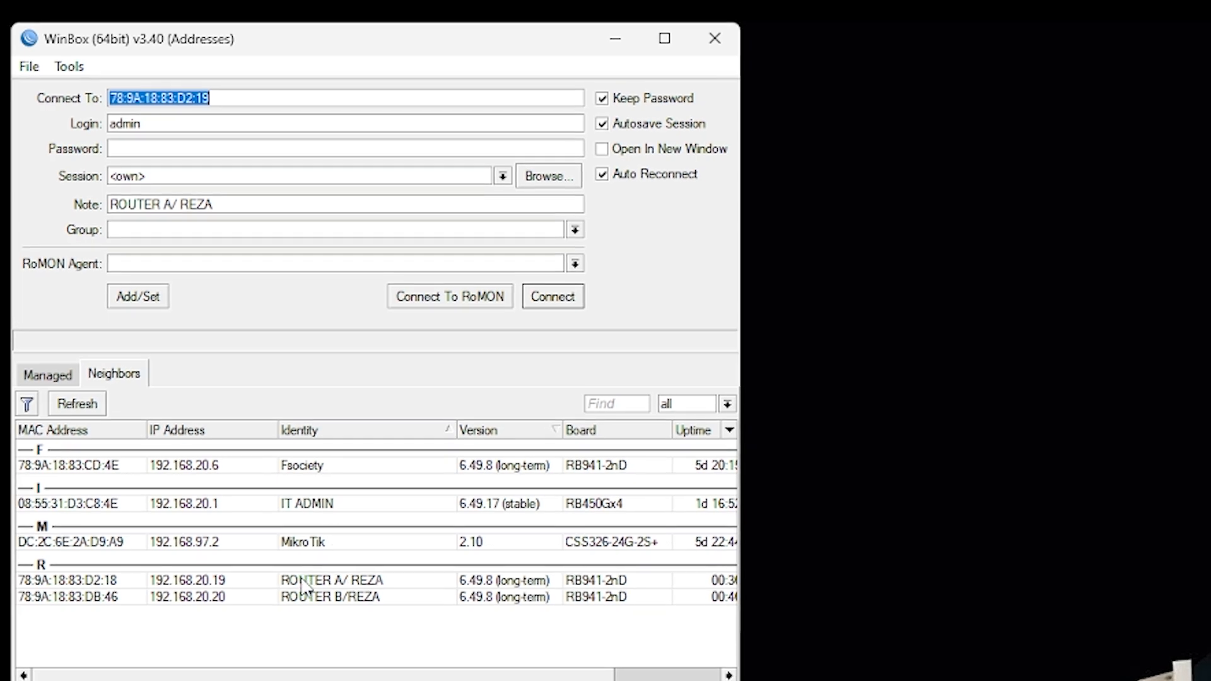
{"action": "left_click", "coordinate": [304, 581]}
{"action": "left_click", "coordinate": [302, 596]}
{"action": "left_click", "coordinate": [550, 297]}
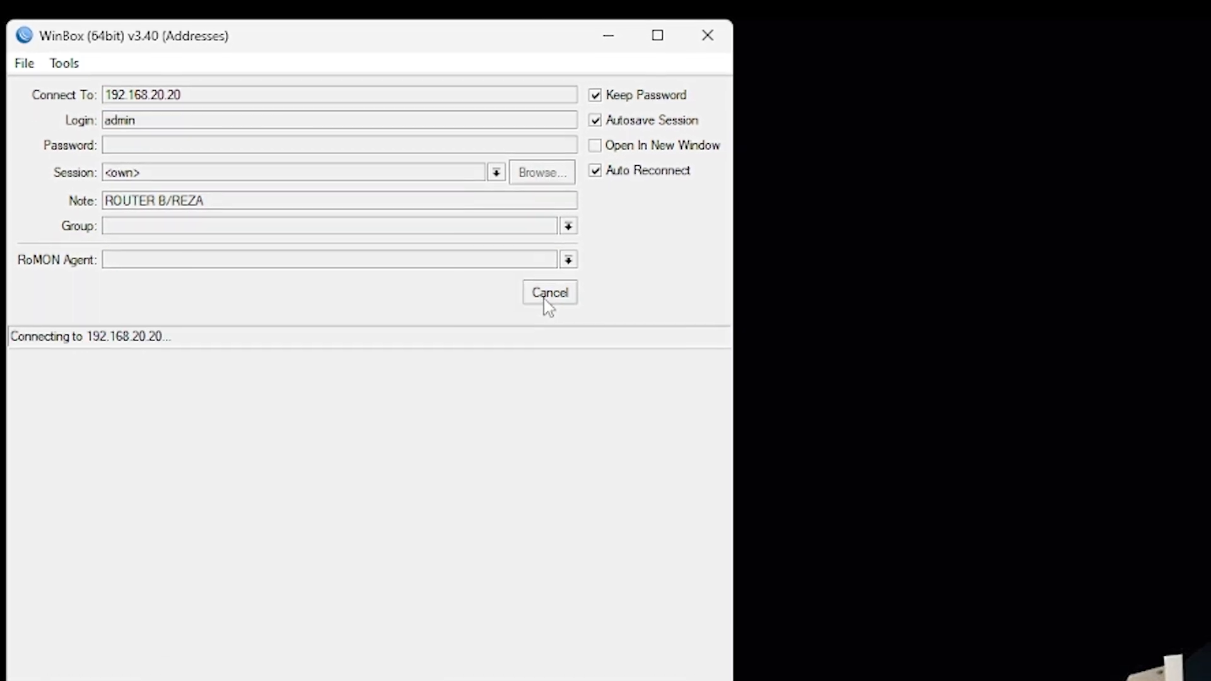
{"action": "left_click", "coordinate": [544, 301]}
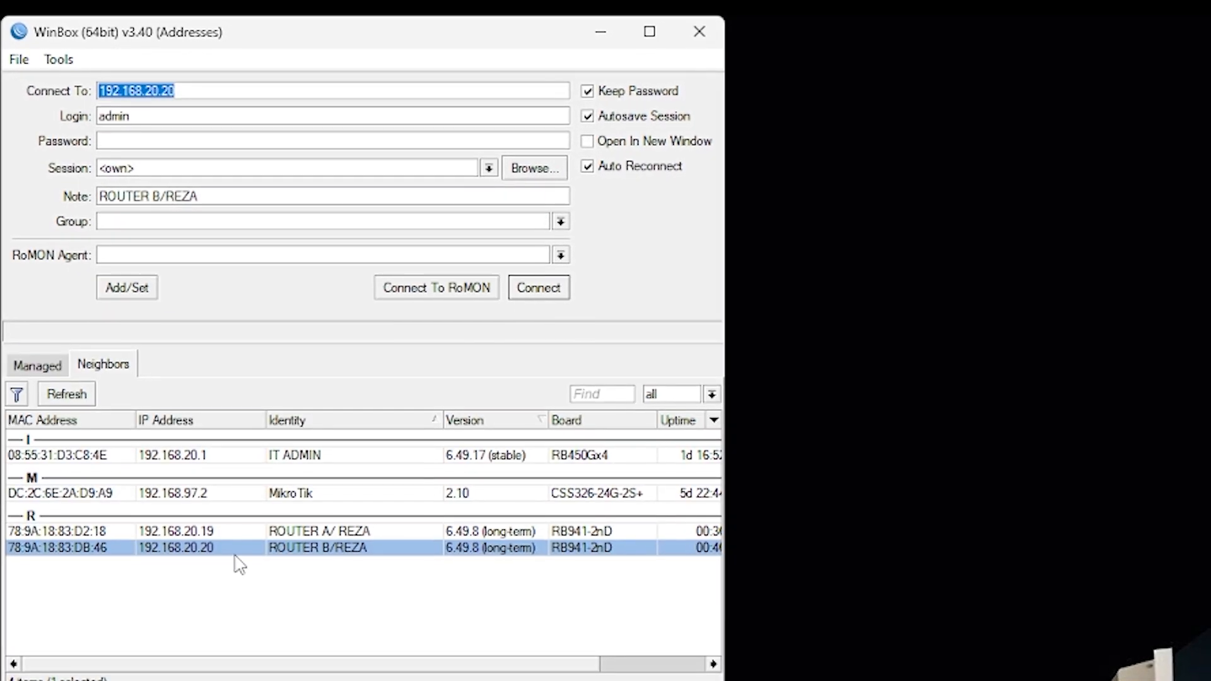
{"action": "left_click", "coordinate": [95, 584]}
{"action": "left_click", "coordinate": [536, 287]}
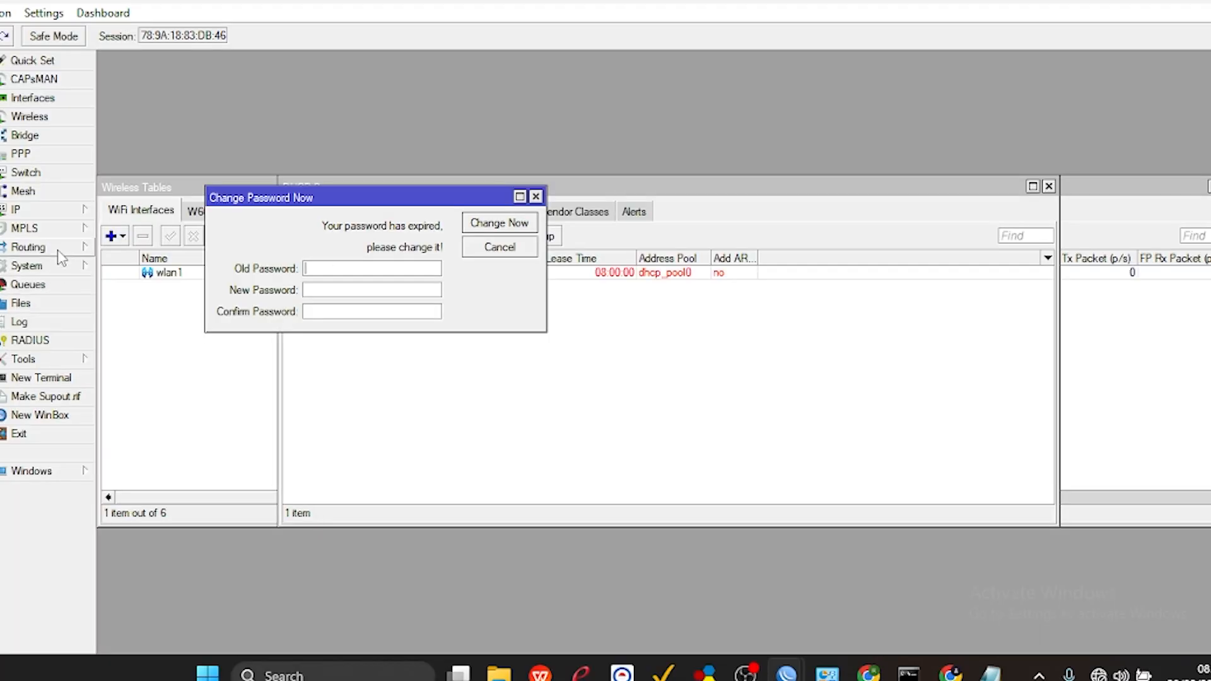
Set Redistribute Default Route to always (as type 1) in Router B's default OSPF instance and save it.
{"action": "left_click", "coordinate": [58, 248]}
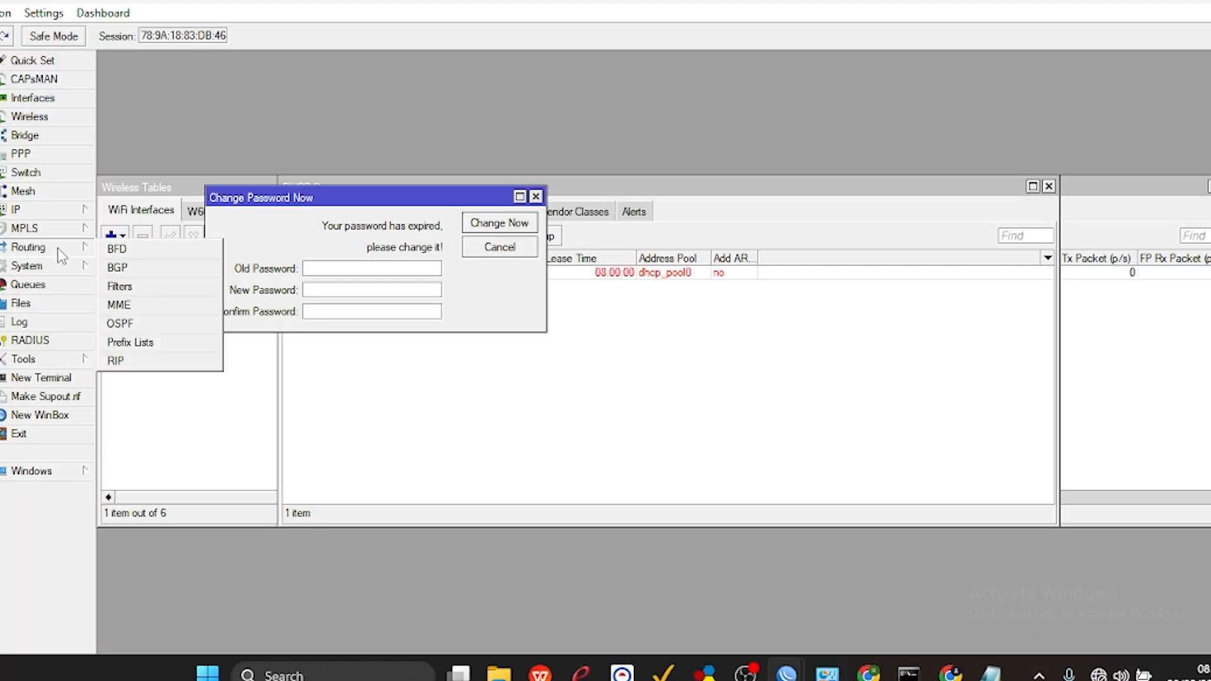
{"action": "left_click", "coordinate": [134, 322]}
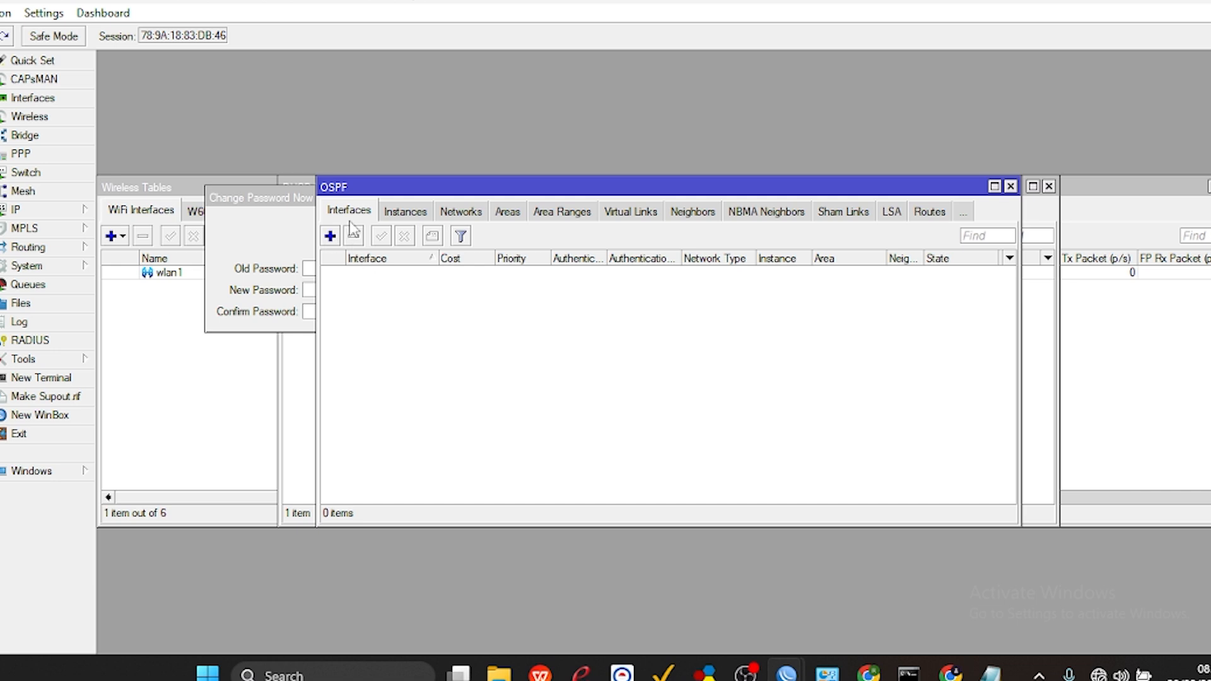
{"action": "left_click", "coordinate": [407, 218]}
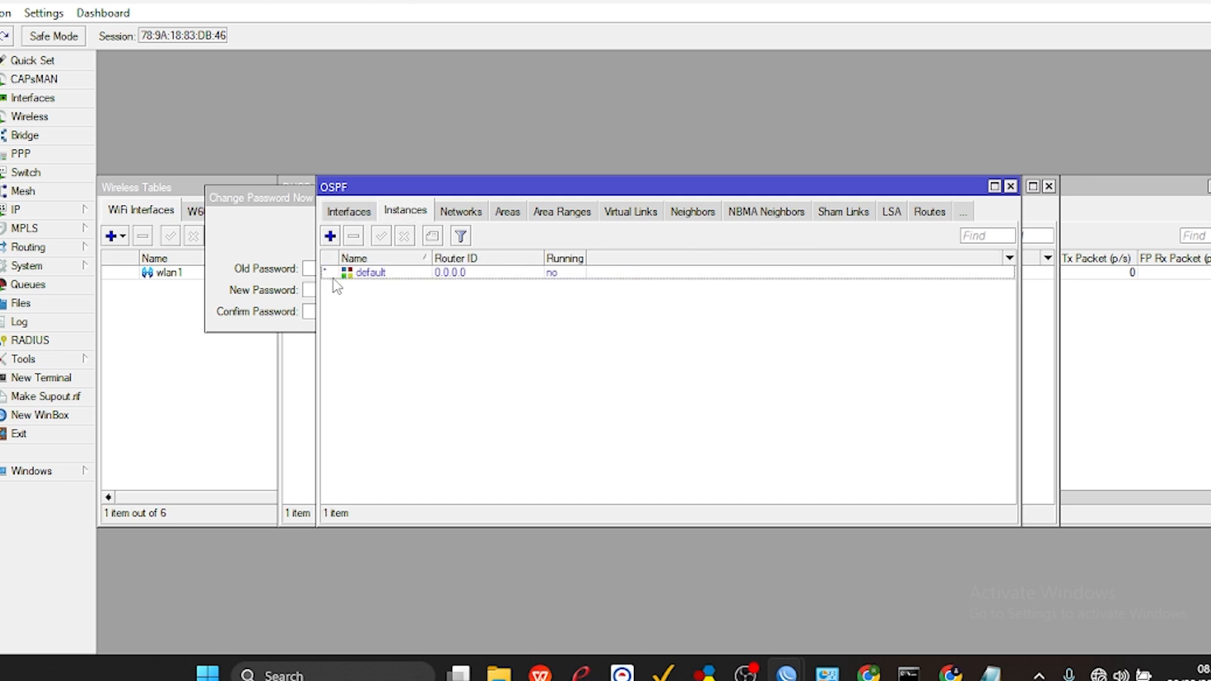
{"action": "left_click", "coordinate": [364, 275]}
{"action": "double_click", "coordinate": [363, 275]}
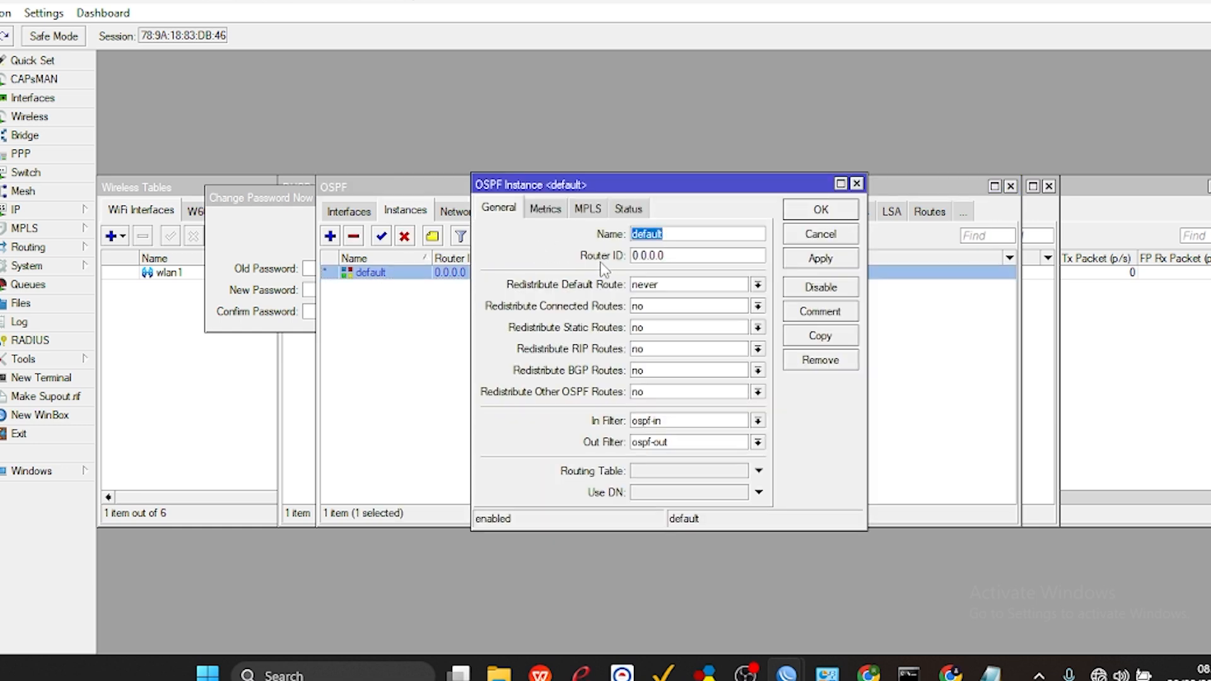
{"action": "left_click", "coordinate": [658, 289]}
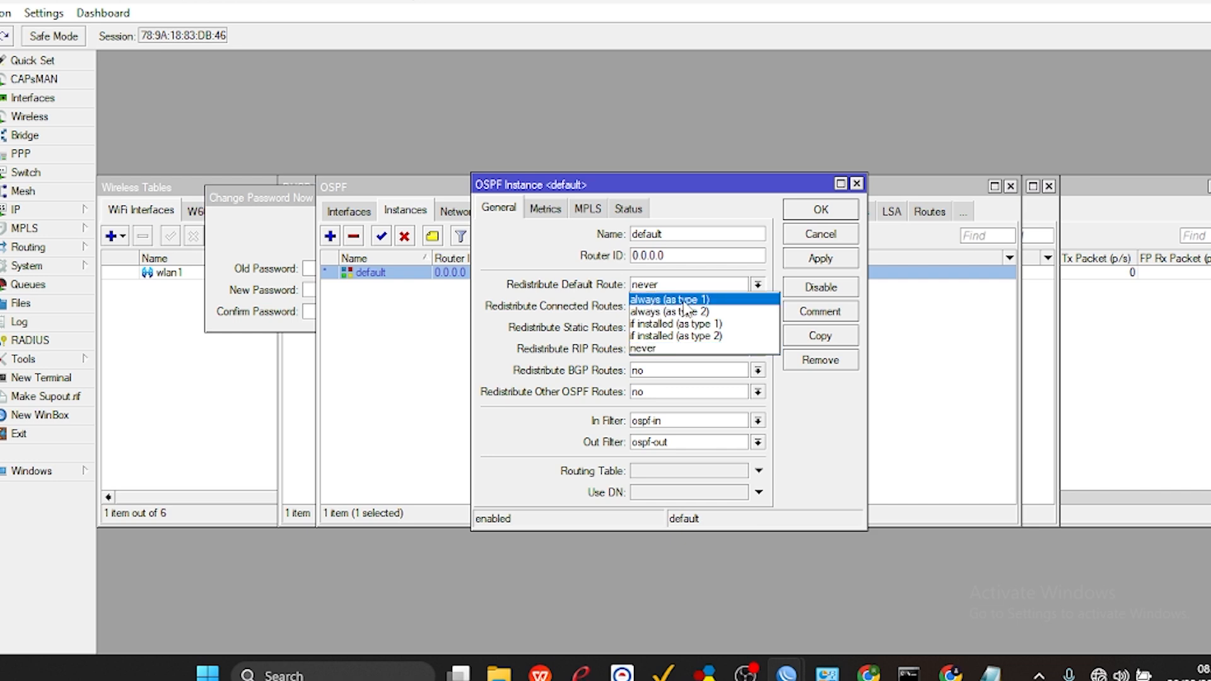
{"action": "left_click", "coordinate": [683, 300]}
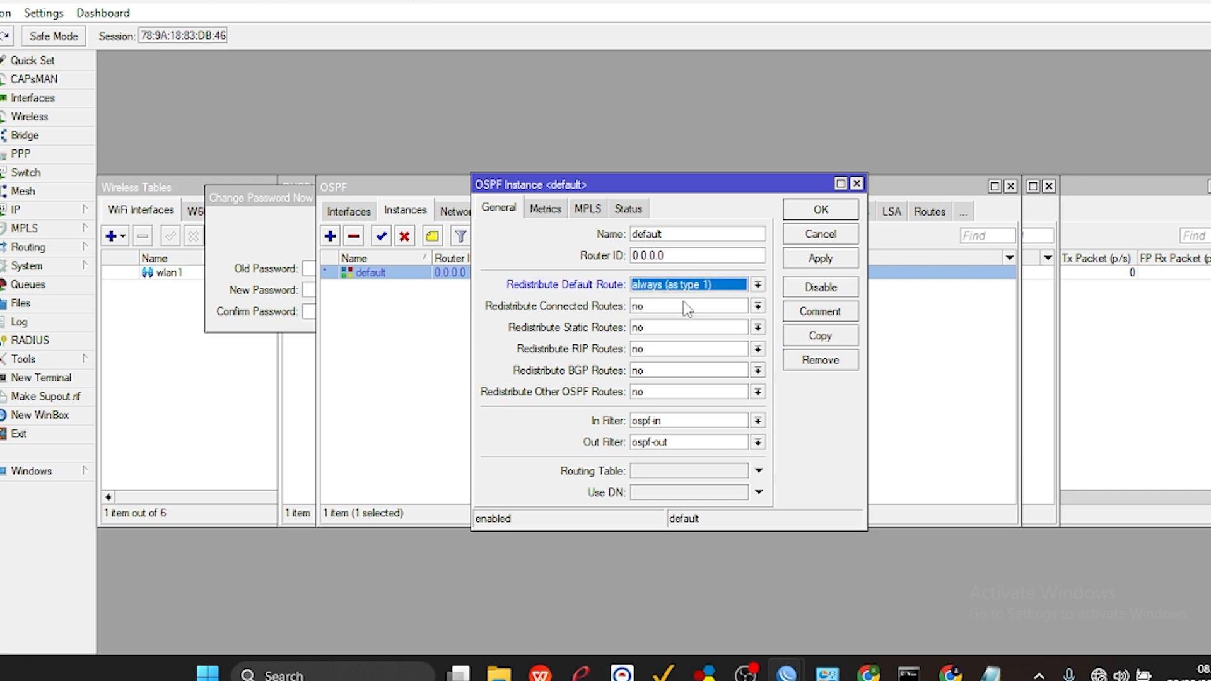
{"action": "left_click", "coordinate": [810, 261]}
{"action": "left_click", "coordinate": [820, 210]}
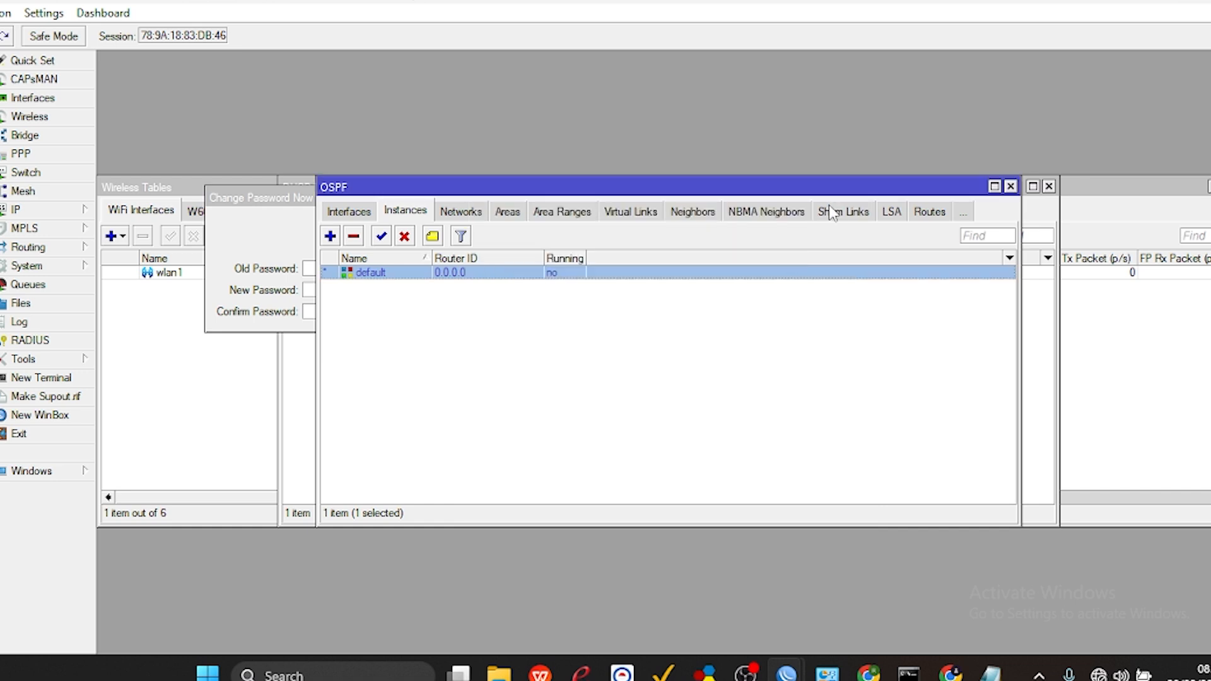
Close Router B's OSPF, DHCP Server and Wireless Tables windows and dismiss the password change prompt.
{"action": "left_click", "coordinate": [1010, 186]}
{"action": "left_click", "coordinate": [1048, 186]}
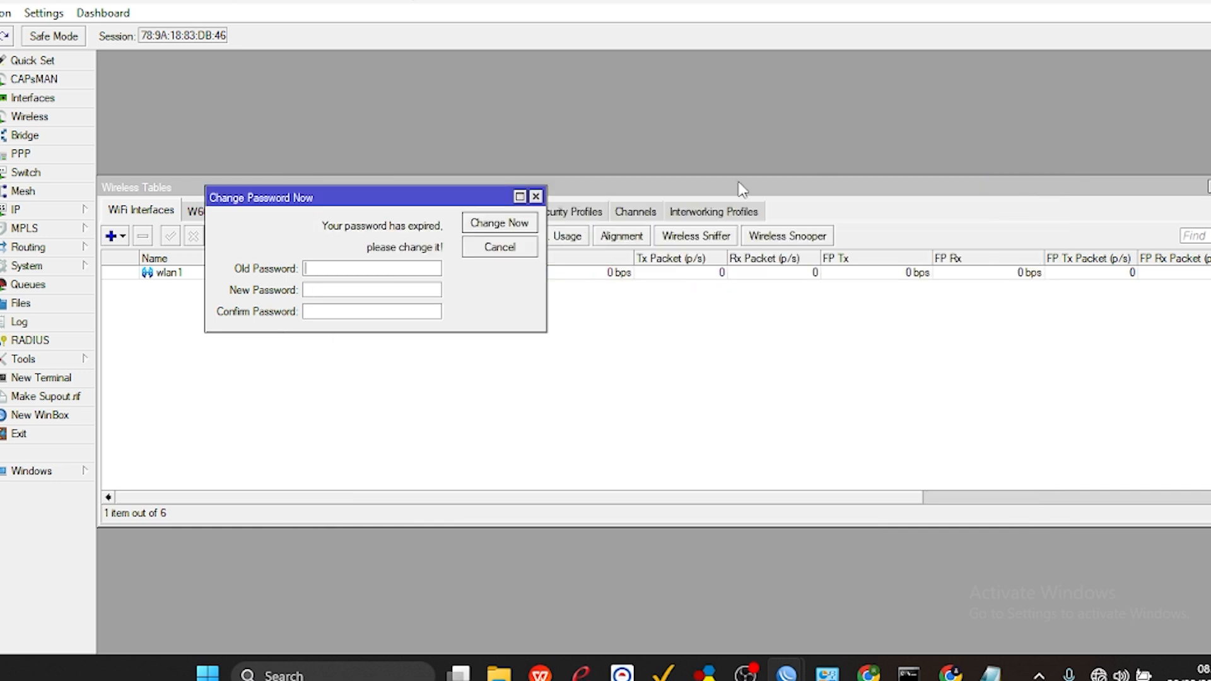
{"action": "left_click", "coordinate": [535, 196]}
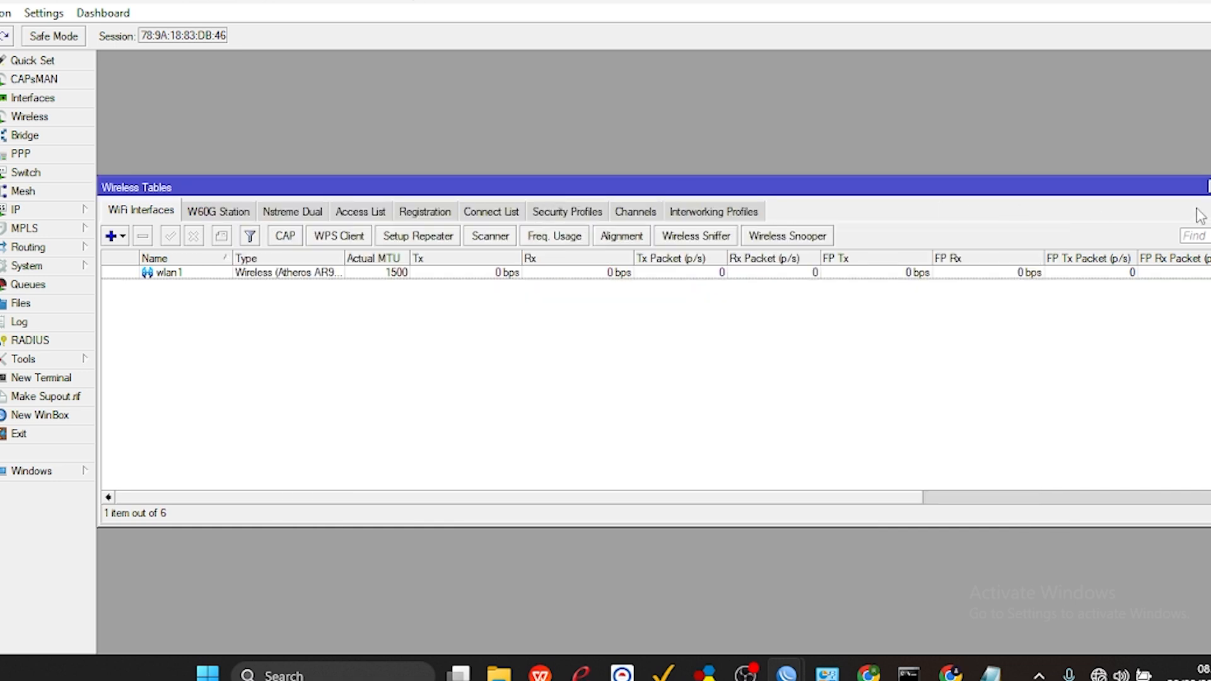
{"action": "left_click", "coordinate": [1208, 187]}
{"action": "left_click", "coordinate": [1093, 187]}
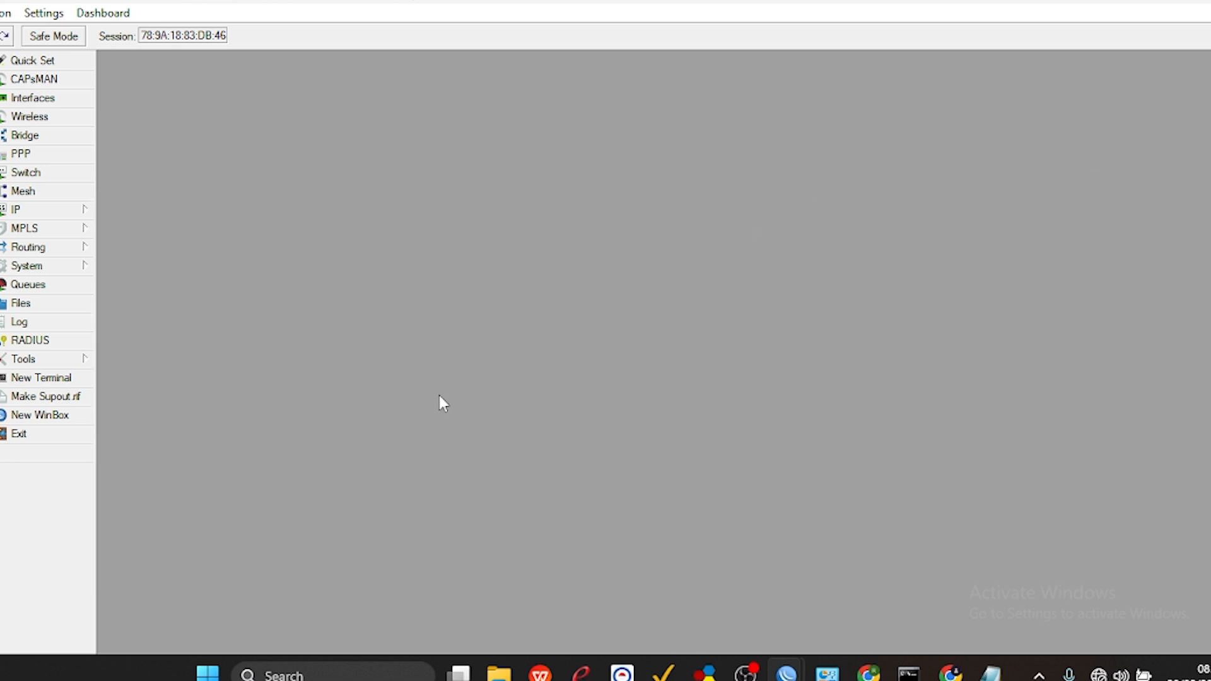
Open a new WinBox connection window and connect to Router A through its MAC address 78:9A:18:83:D2:18.
{"action": "left_click", "coordinate": [41, 415]}
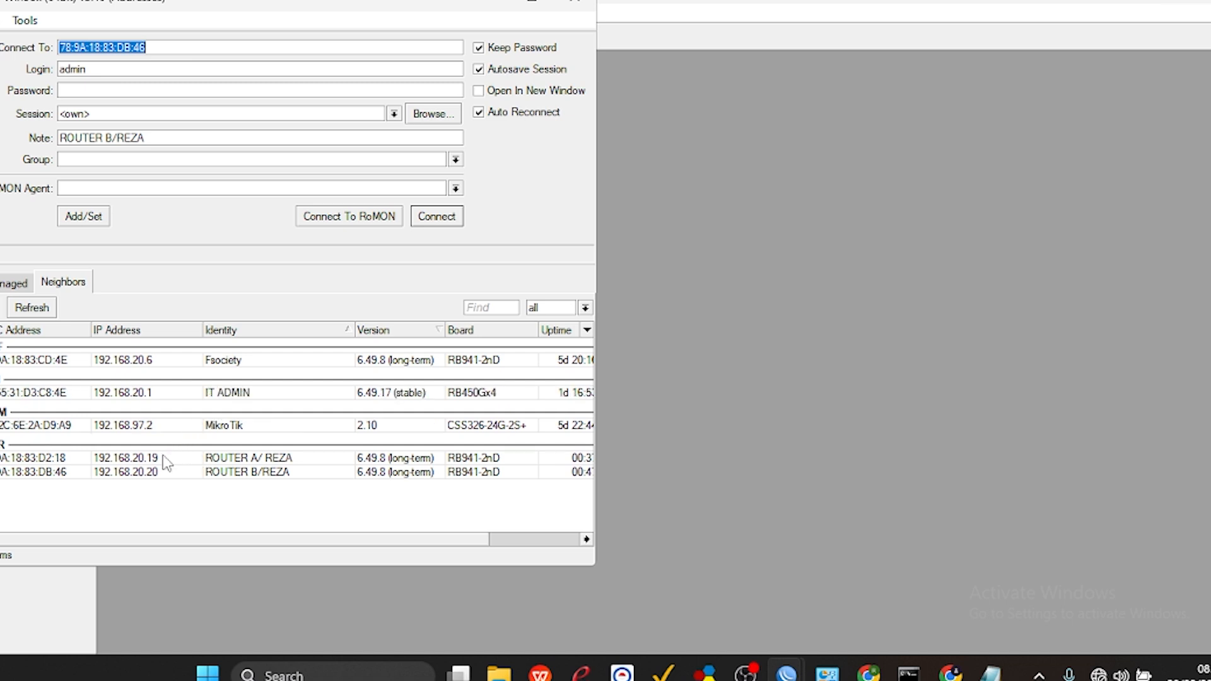
{"action": "left_click", "coordinate": [167, 458]}
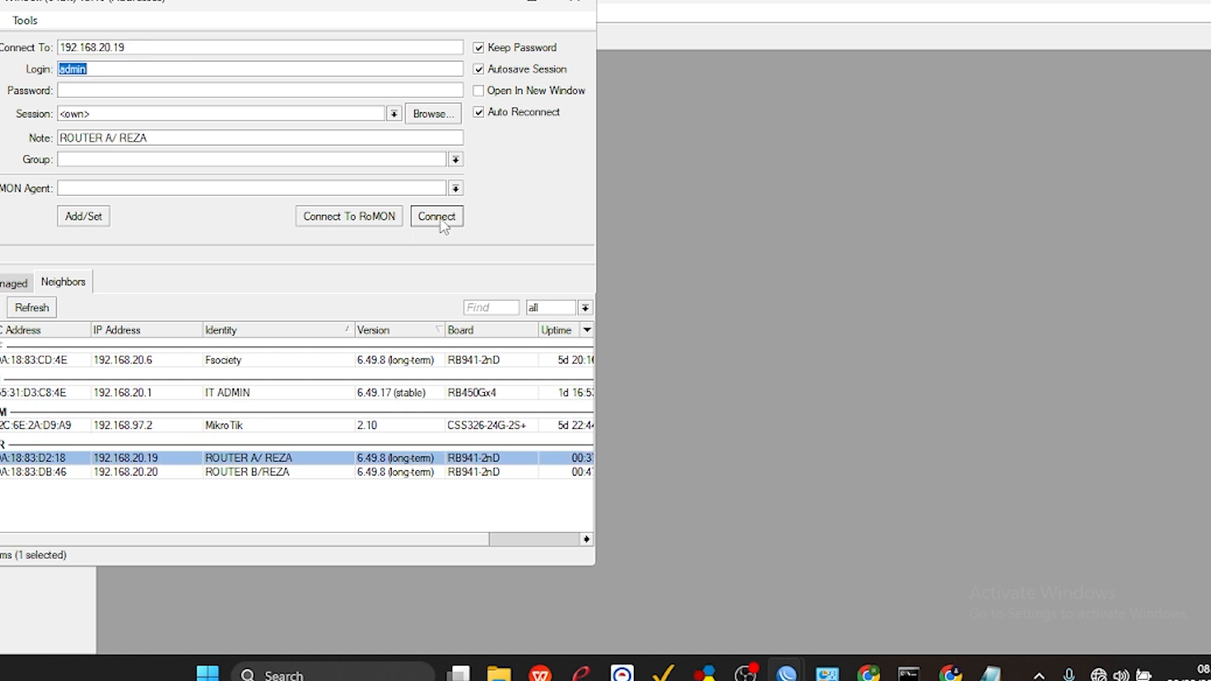
{"action": "left_click", "coordinate": [442, 222]}
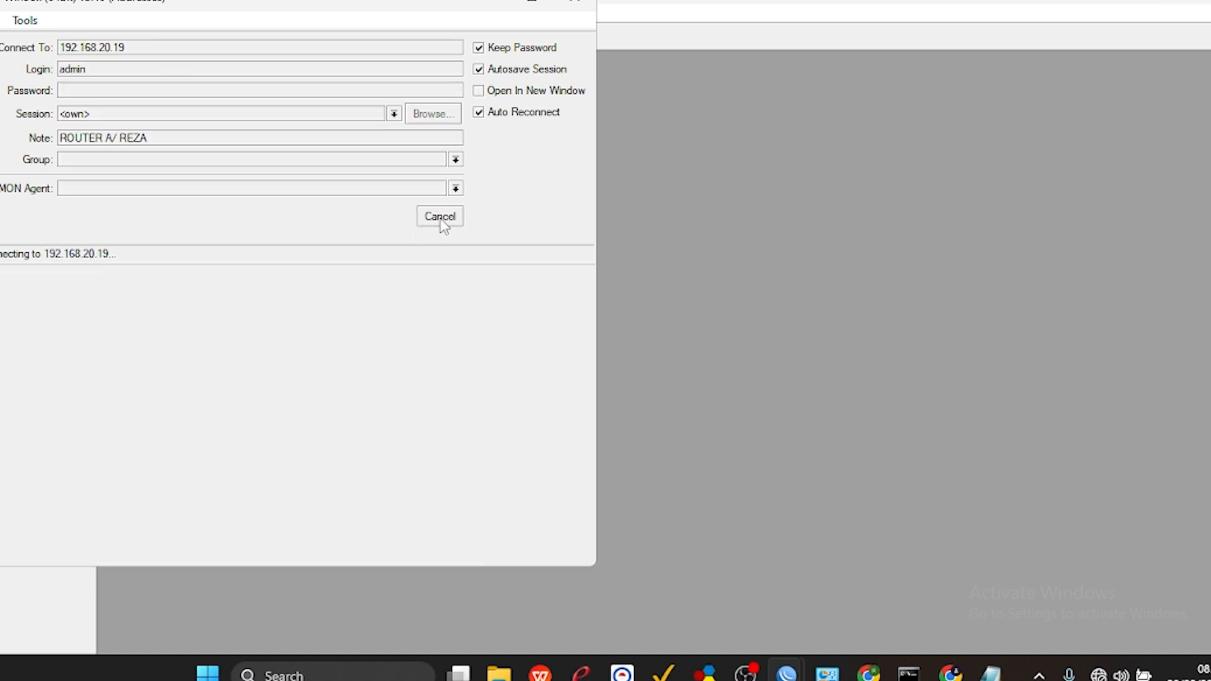
{"action": "left_click", "coordinate": [441, 219]}
{"action": "left_click", "coordinate": [241, 455]}
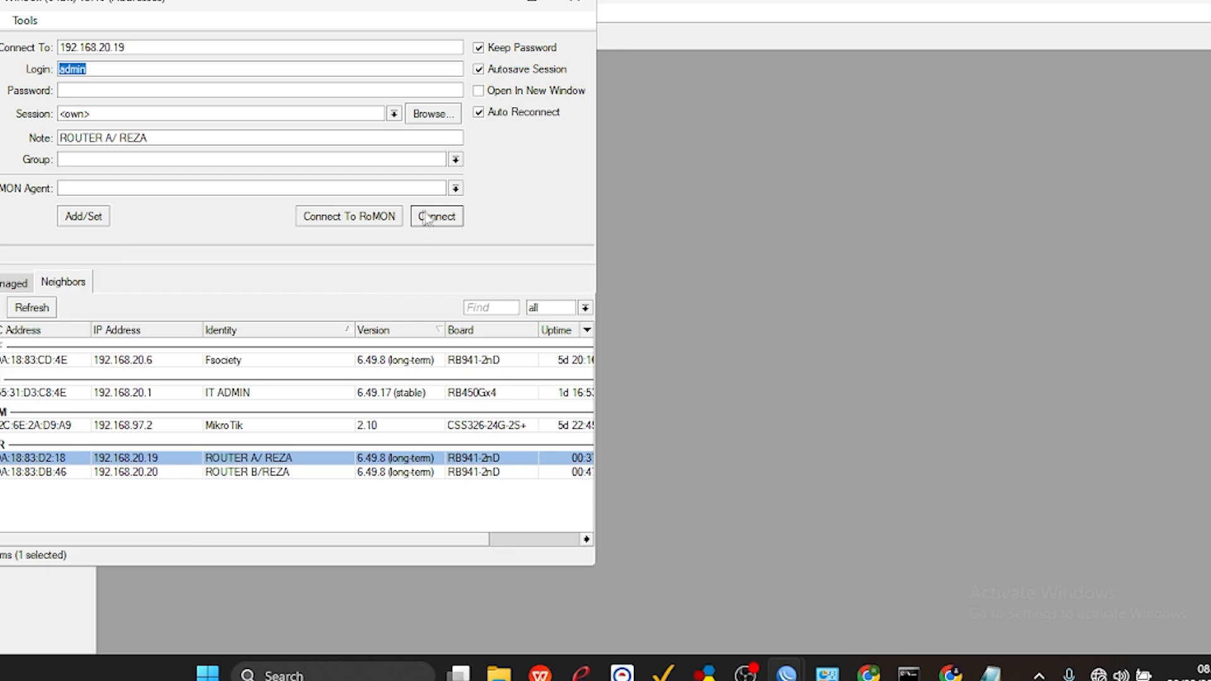
{"action": "left_click", "coordinate": [424, 213]}
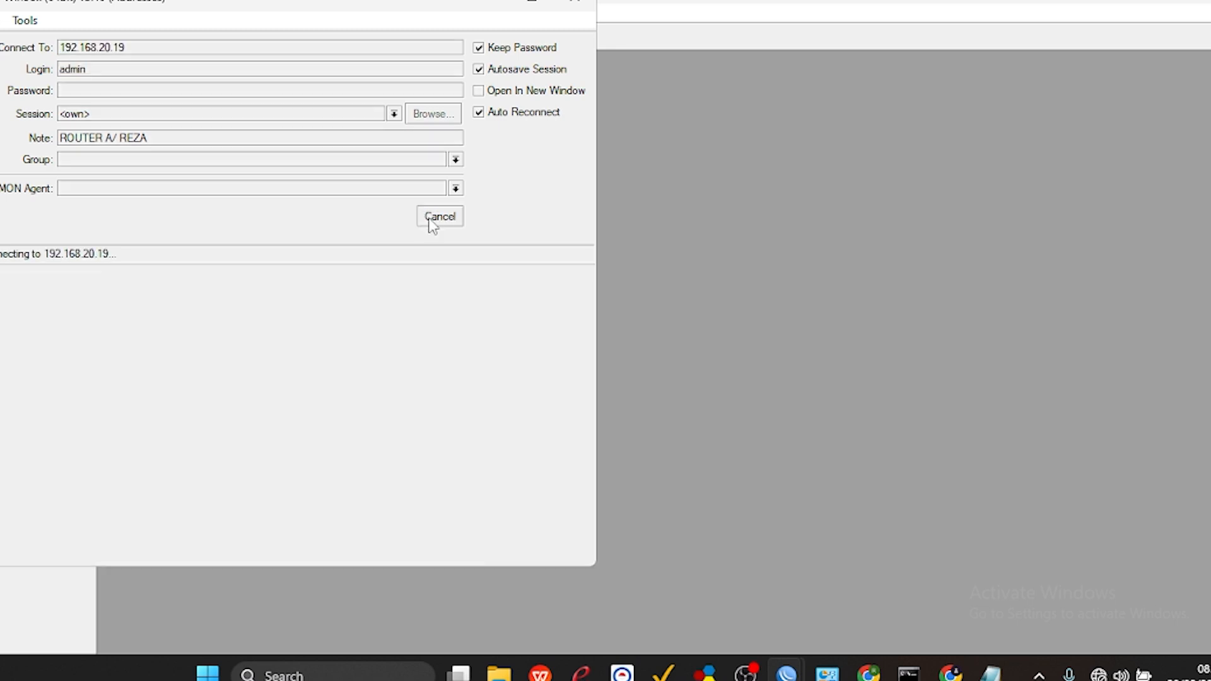
{"action": "left_click", "coordinate": [431, 222]}
{"action": "left_click", "coordinate": [228, 425]}
{"action": "left_click", "coordinate": [156, 459]}
{"action": "left_click", "coordinate": [62, 459]}
{"action": "left_click", "coordinate": [439, 217]}
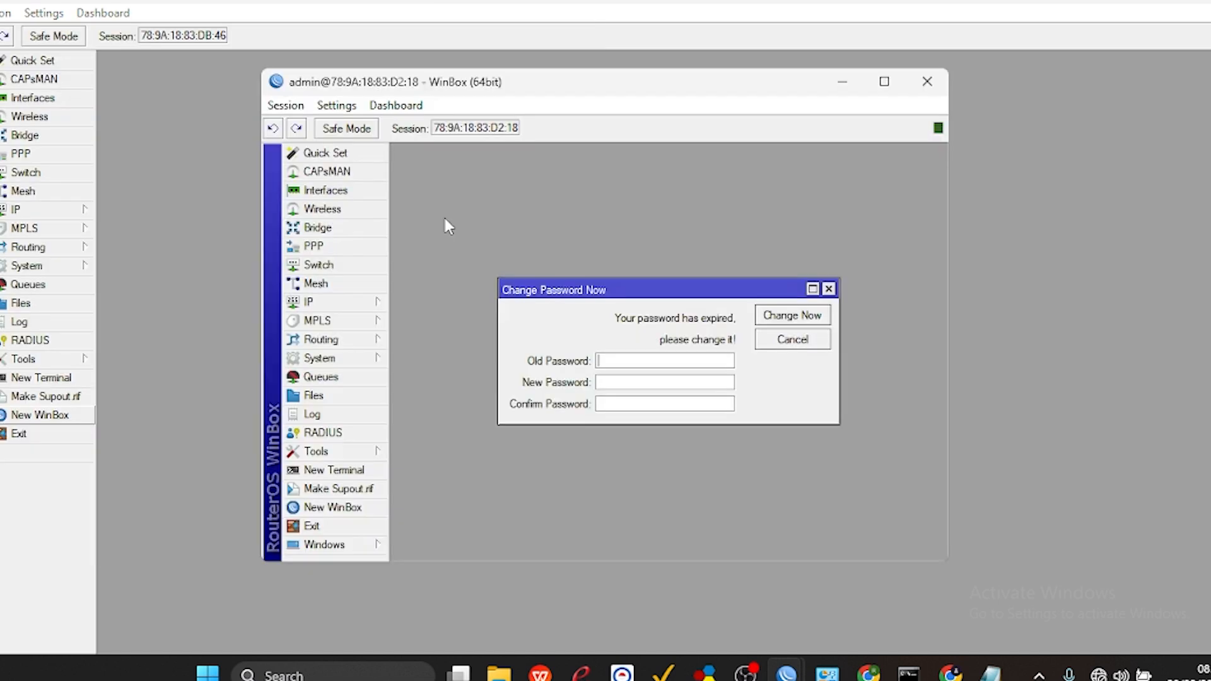
Arrange the two router windows side by side, with Router A in the left half and Router B in the right.
{"action": "left_click", "coordinate": [895, 80]}
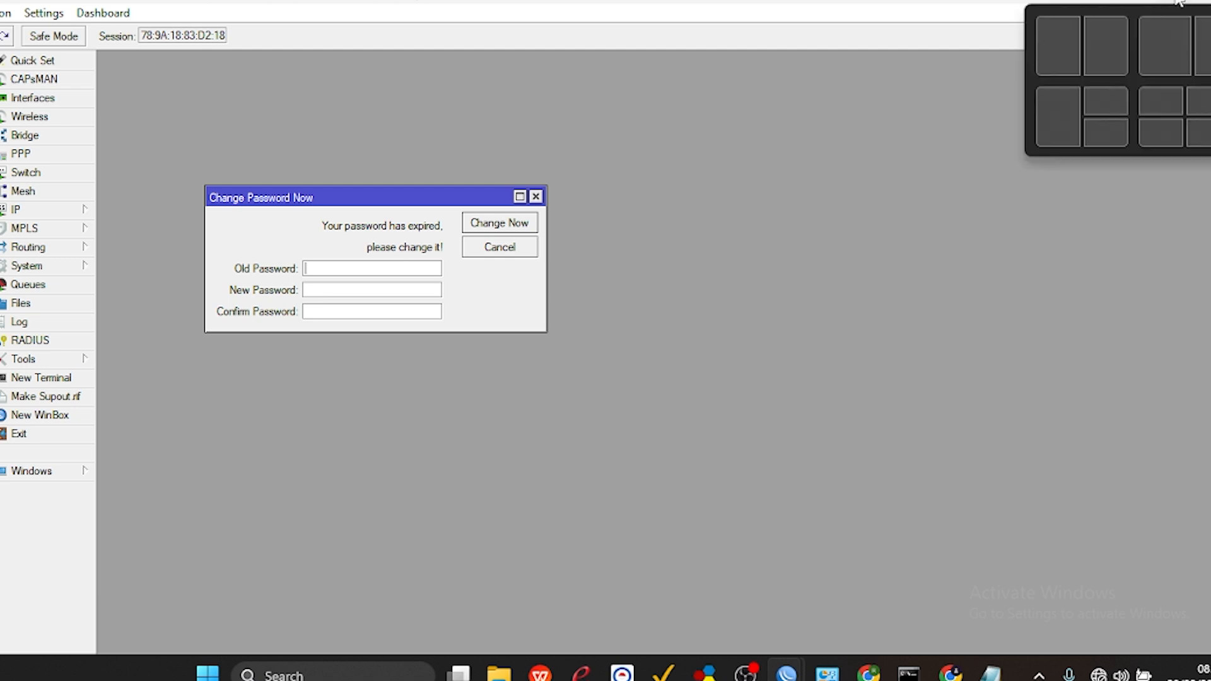
{"action": "left_click", "coordinate": [1072, 58]}
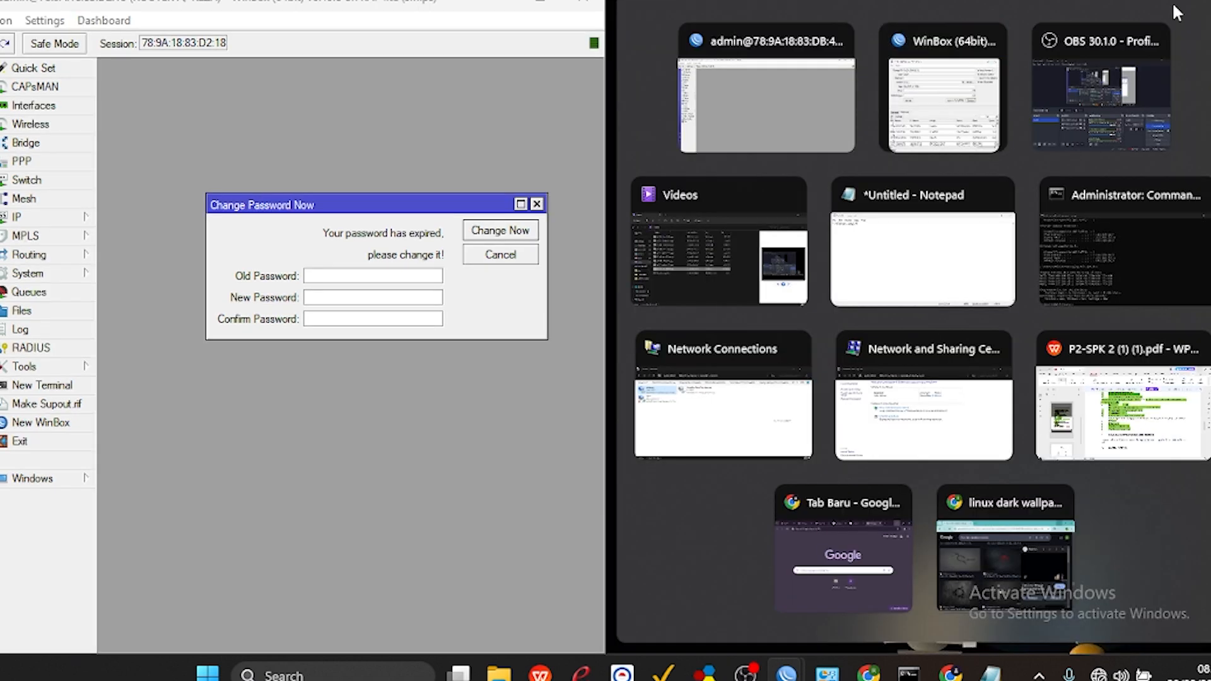
{"action": "left_click", "coordinate": [307, 502]}
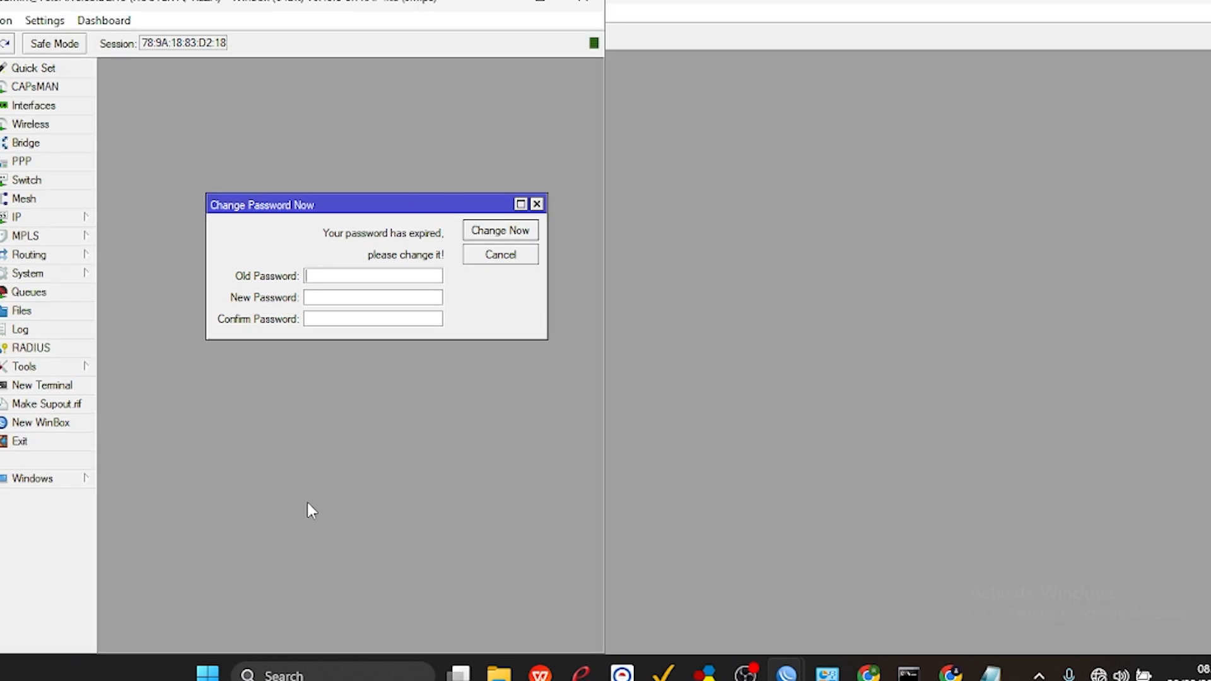
{"action": "mouse_move", "coordinate": [1160, 9]}
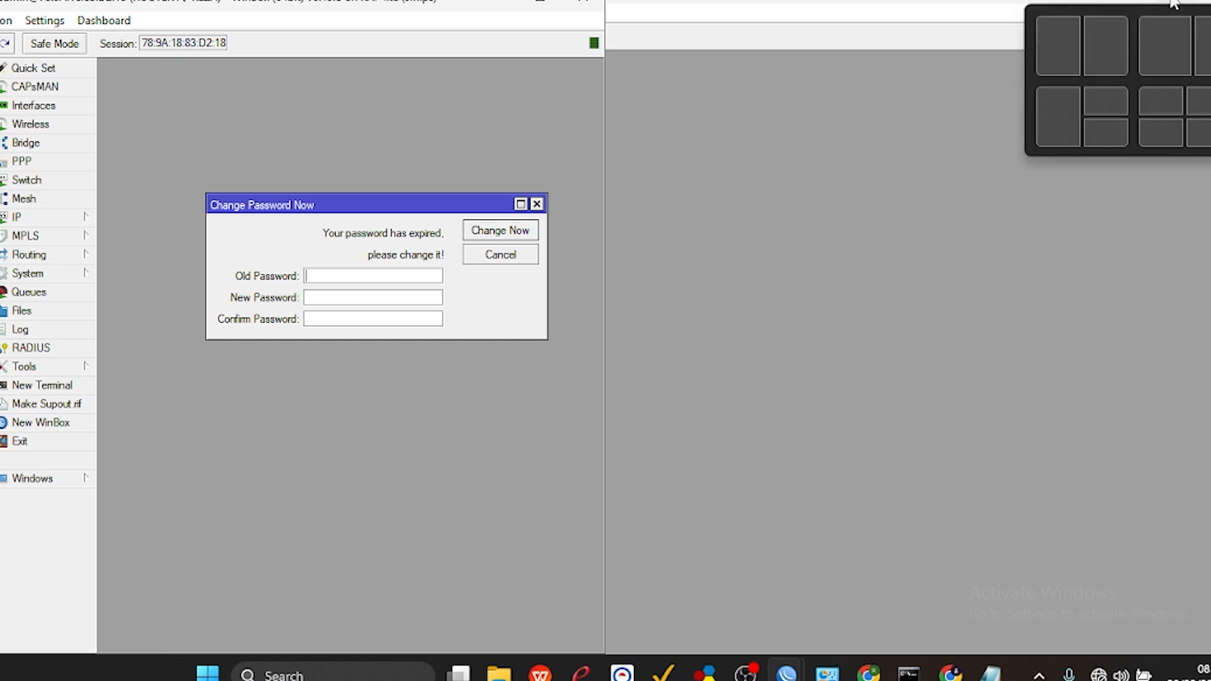
{"action": "left_click", "coordinate": [1114, 35]}
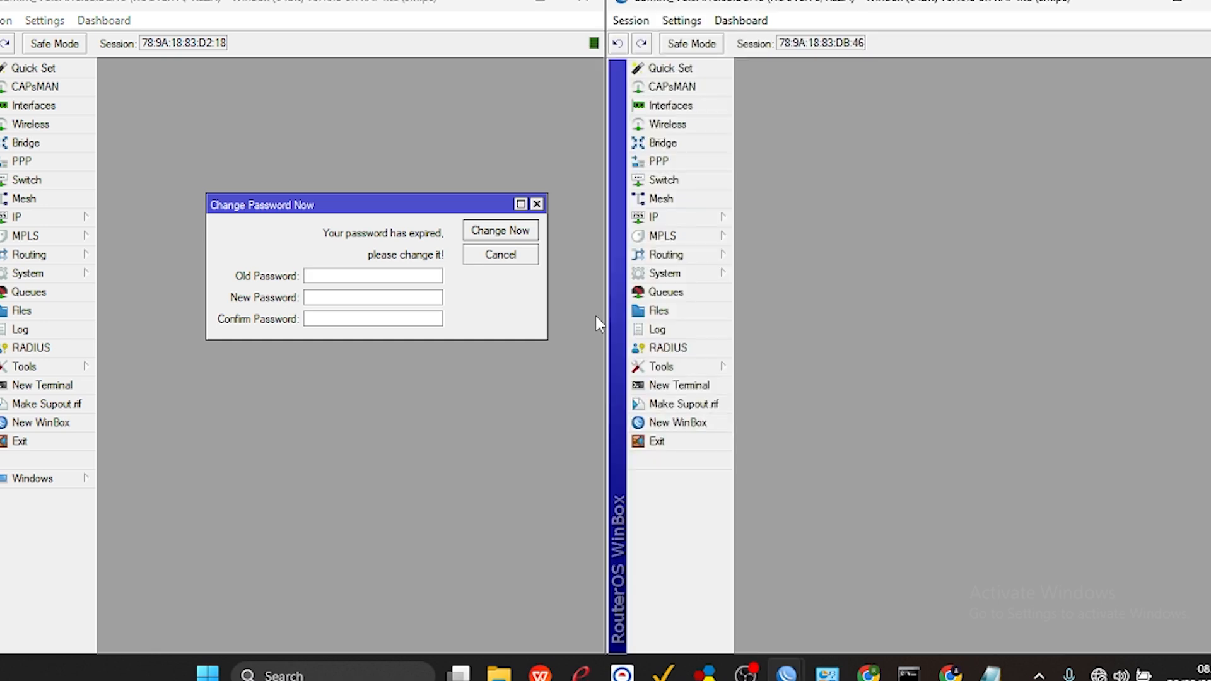
Start a forward-chain firewall filter rule on Router A with protocol tcp, destination port 443 and incoming interface ether2.
{"action": "left_click", "coordinate": [536, 204]}
{"action": "left_click", "coordinate": [48, 222]}
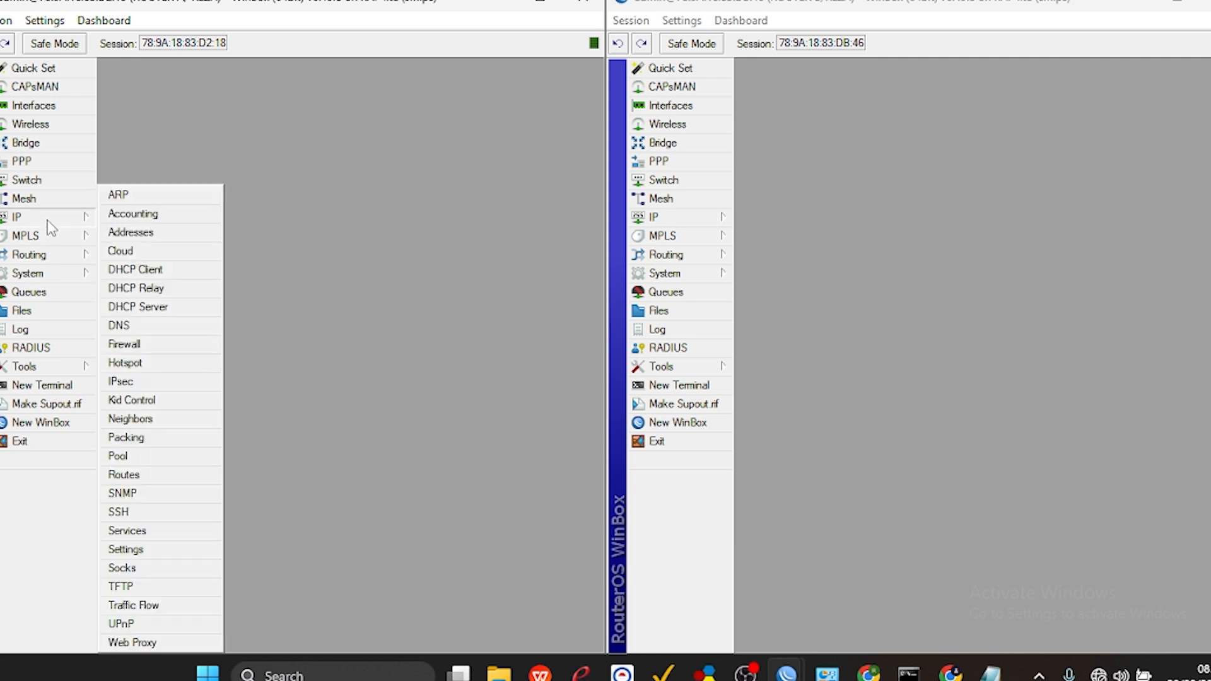
{"action": "left_click", "coordinate": [124, 344]}
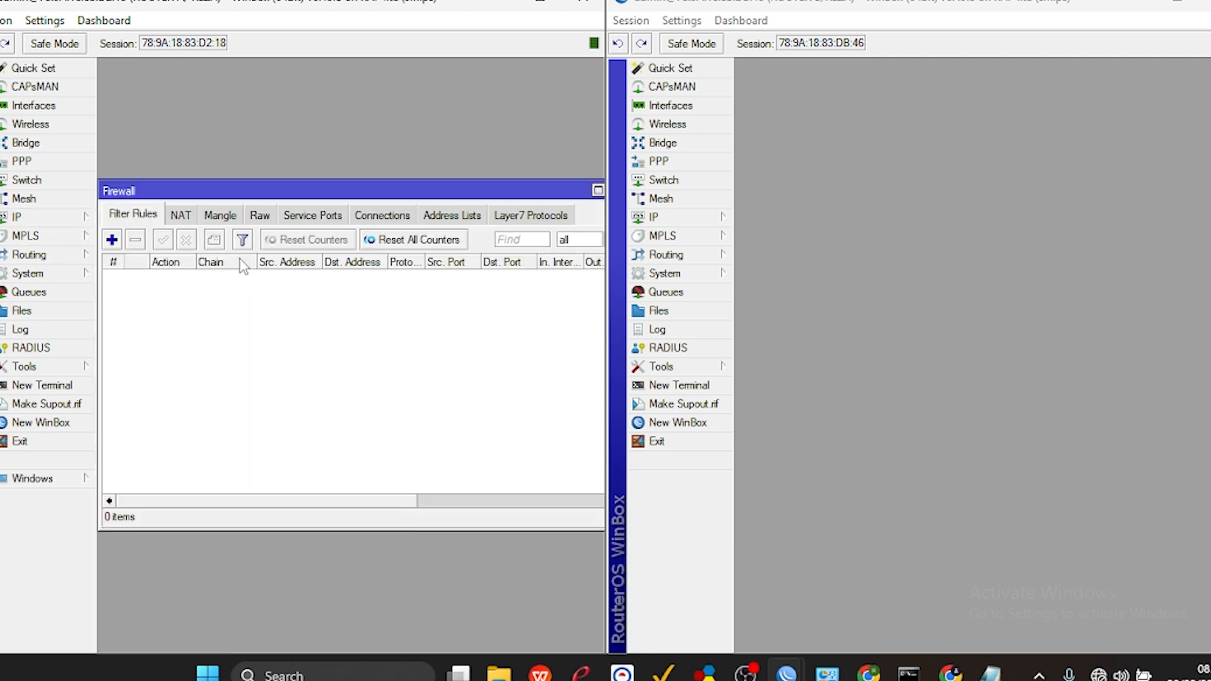
{"action": "left_click", "coordinate": [112, 240]}
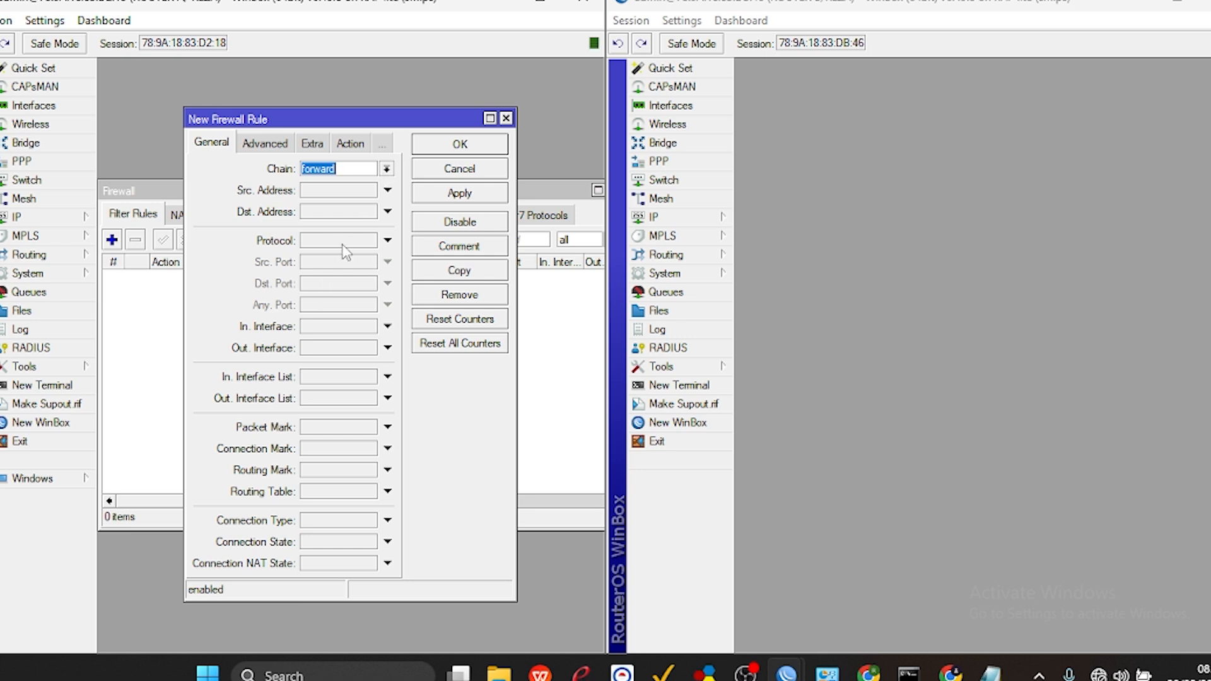
{"action": "left_click", "coordinate": [324, 335]}
{"action": "left_click", "coordinate": [324, 333]}
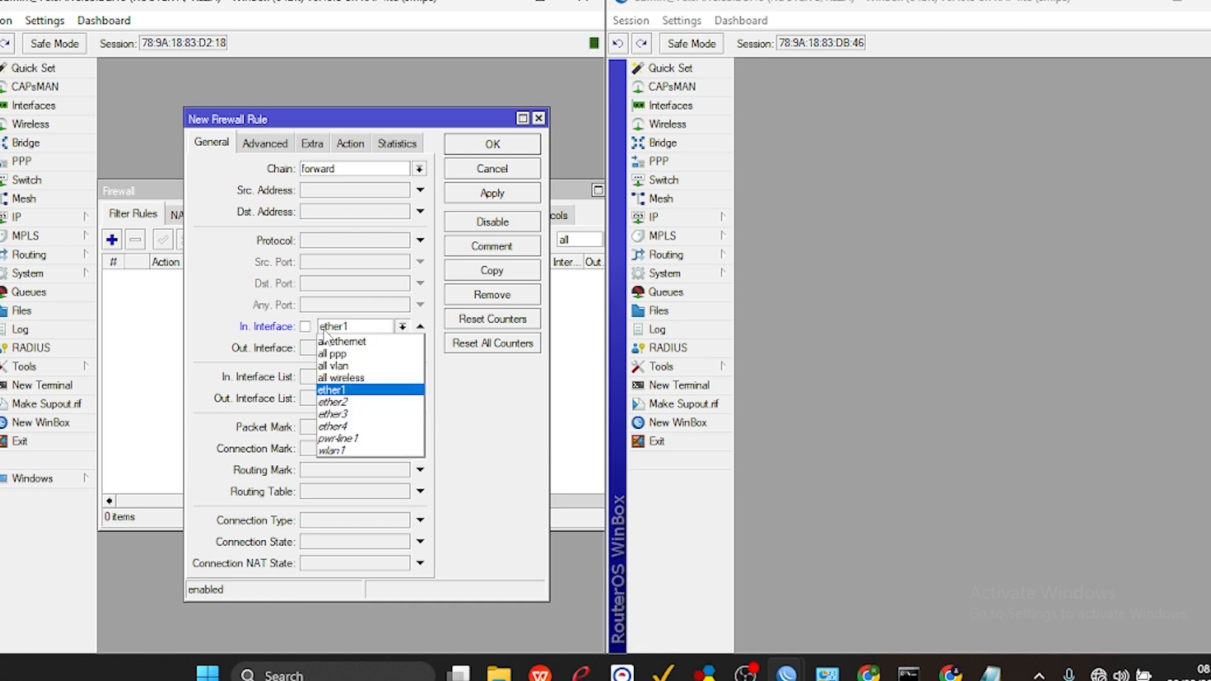
{"action": "left_click", "coordinate": [336, 403]}
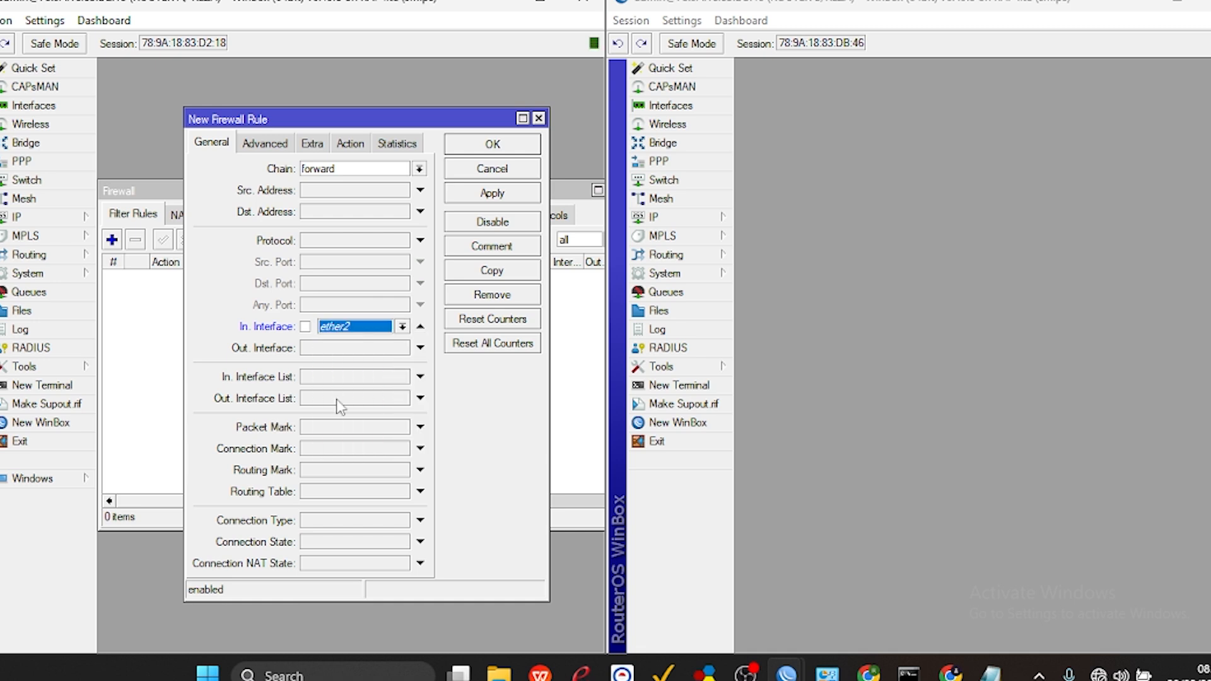
{"action": "left_click", "coordinate": [362, 245]}
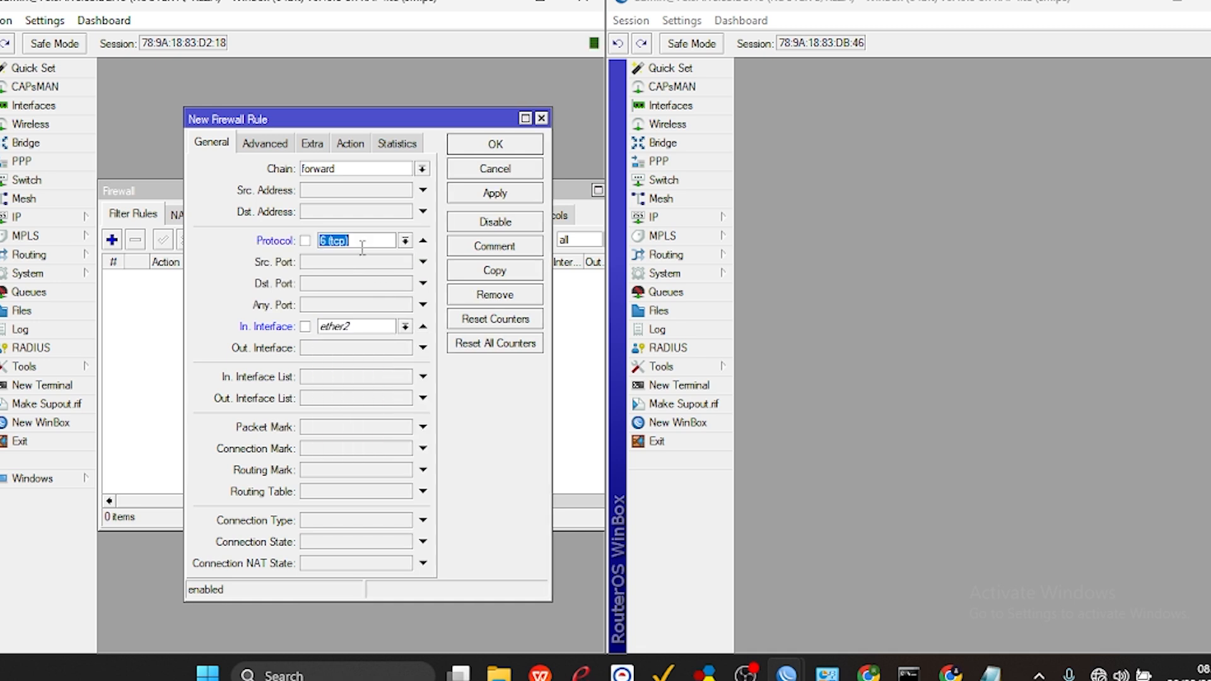
{"action": "left_click", "coordinate": [331, 286]}
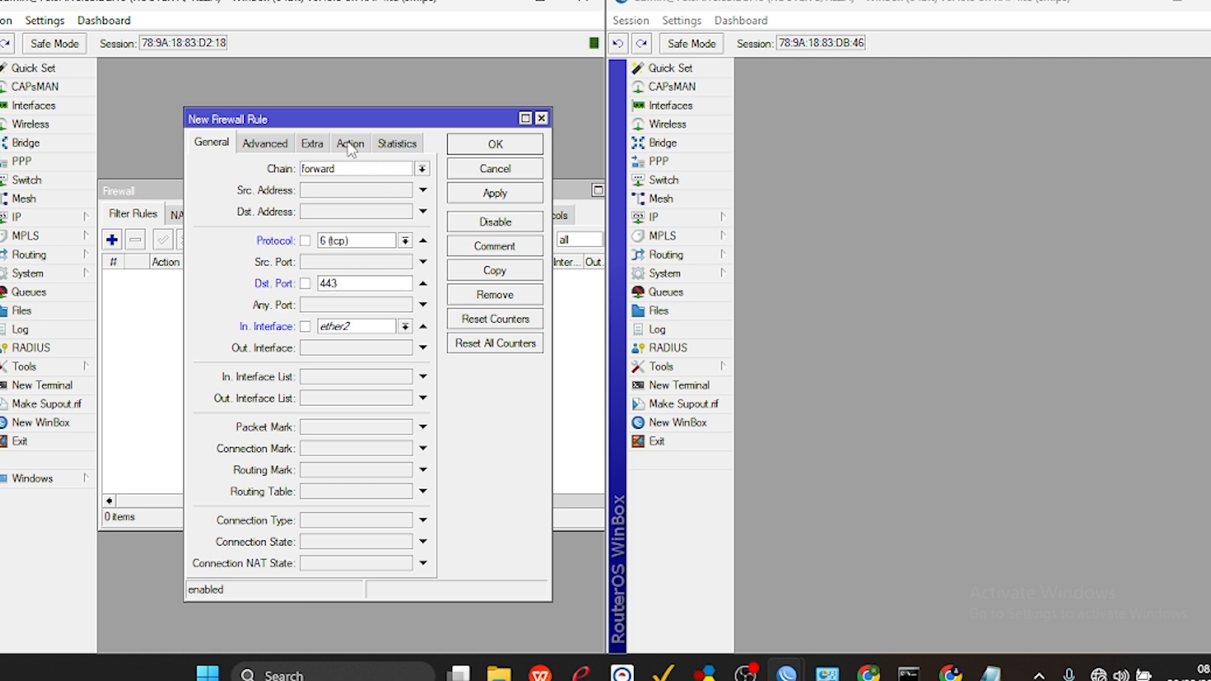
Start a new Layer7 protocol entry in Router A's firewall with the name blokir-linux.org.
{"action": "left_click", "coordinate": [270, 148]}
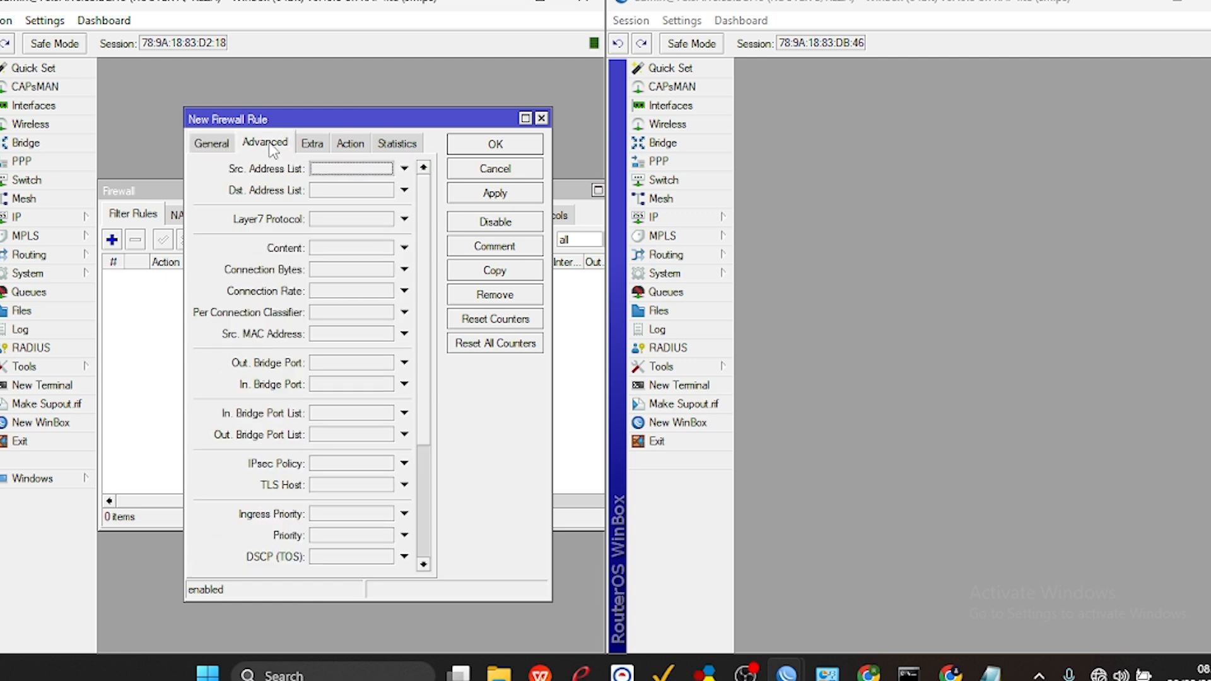
{"action": "left_click_drag", "start_coordinate": [351, 121], "coordinate": [268, 436]}
{"action": "left_click", "coordinate": [527, 224]}
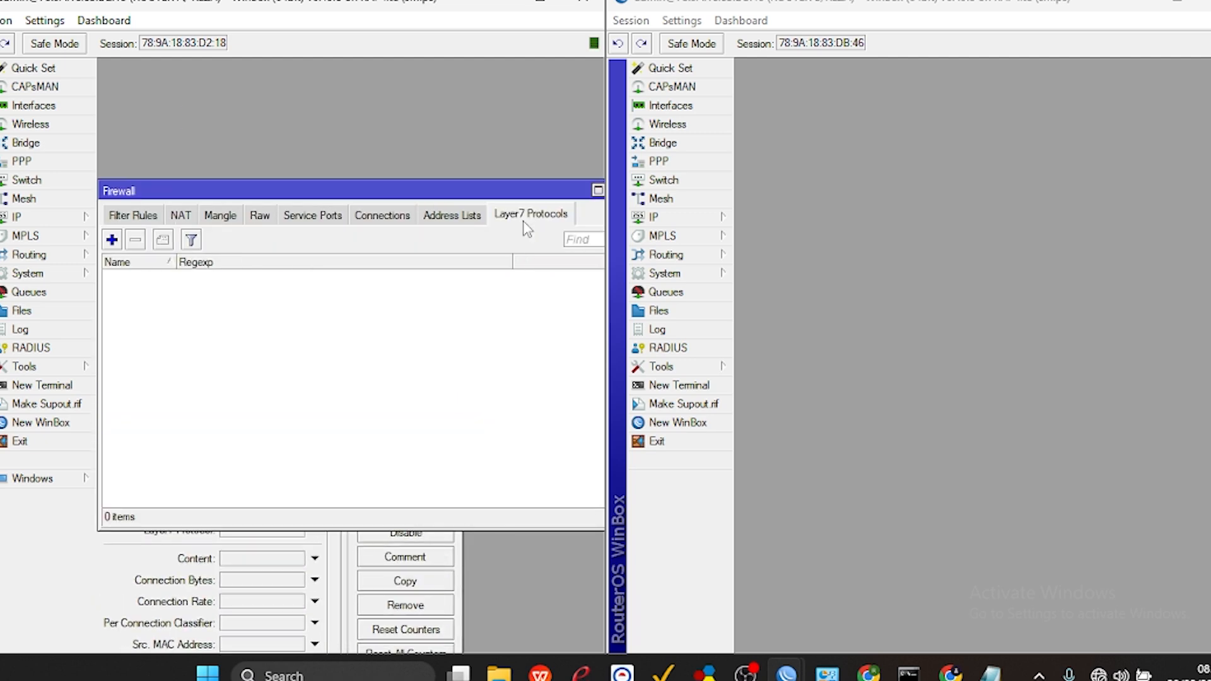
{"action": "left_click", "coordinate": [113, 241]}
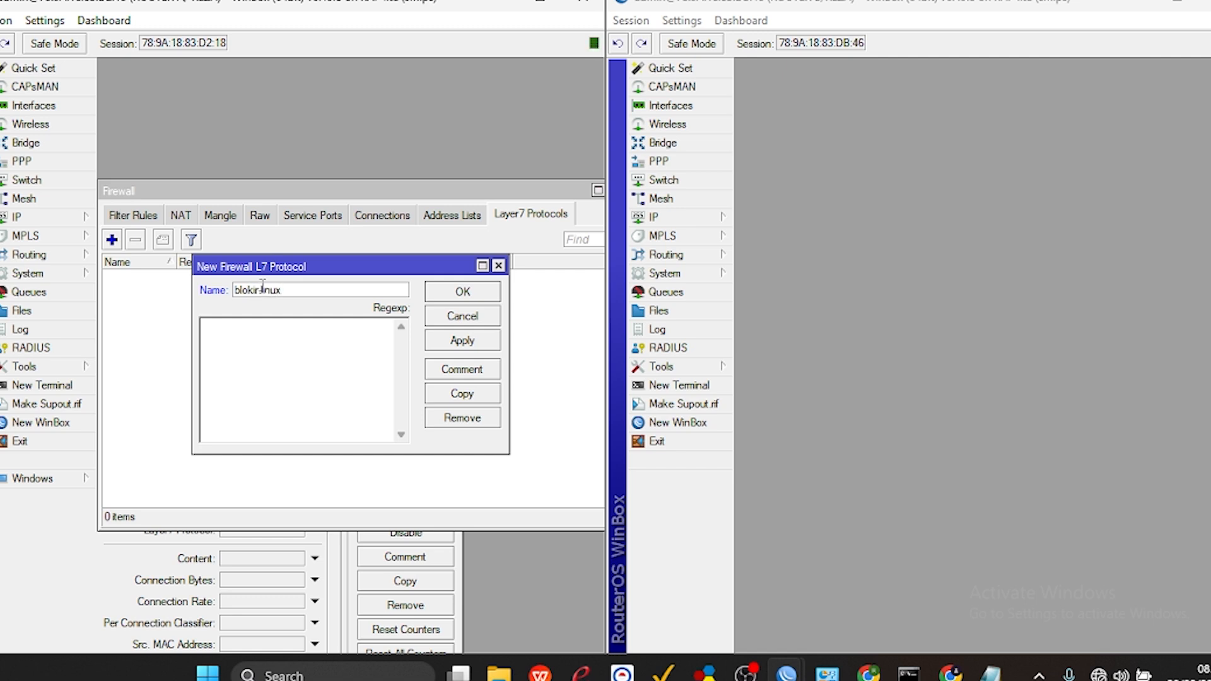
{"action": "type", "text": "org"}
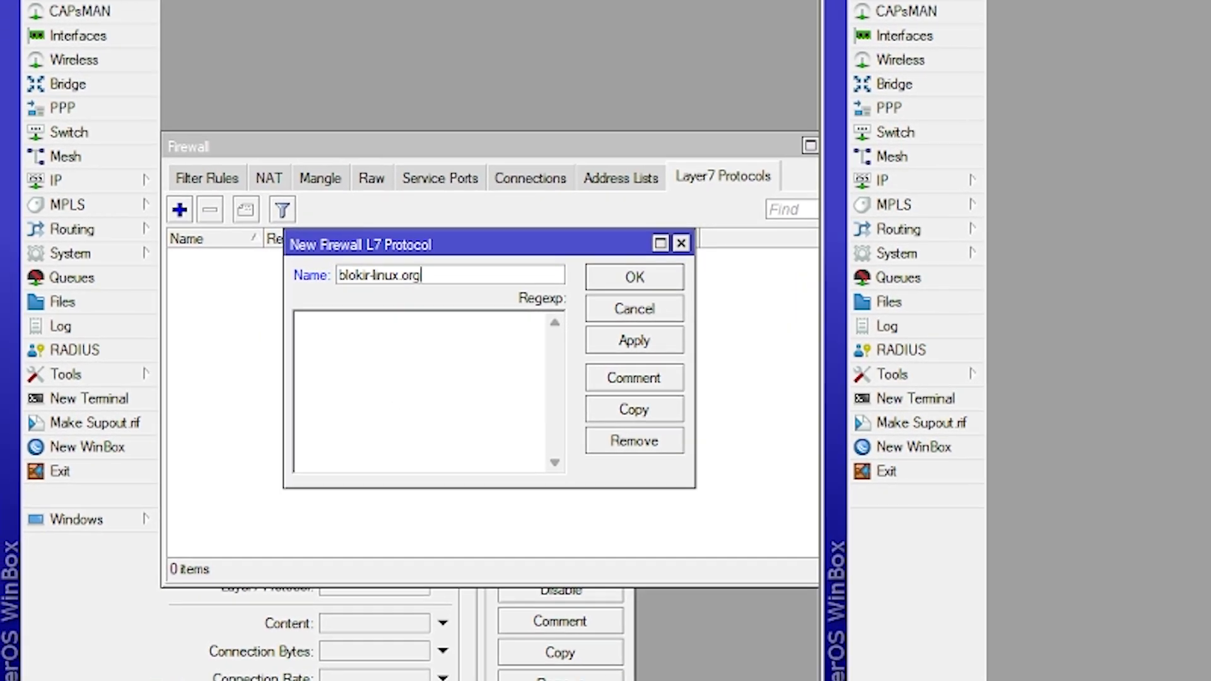
Switch to Notepad and copy the regular expression ^.*(linux\.org).* from the untitled note.
{"action": "key", "text": "alt+Tab"}
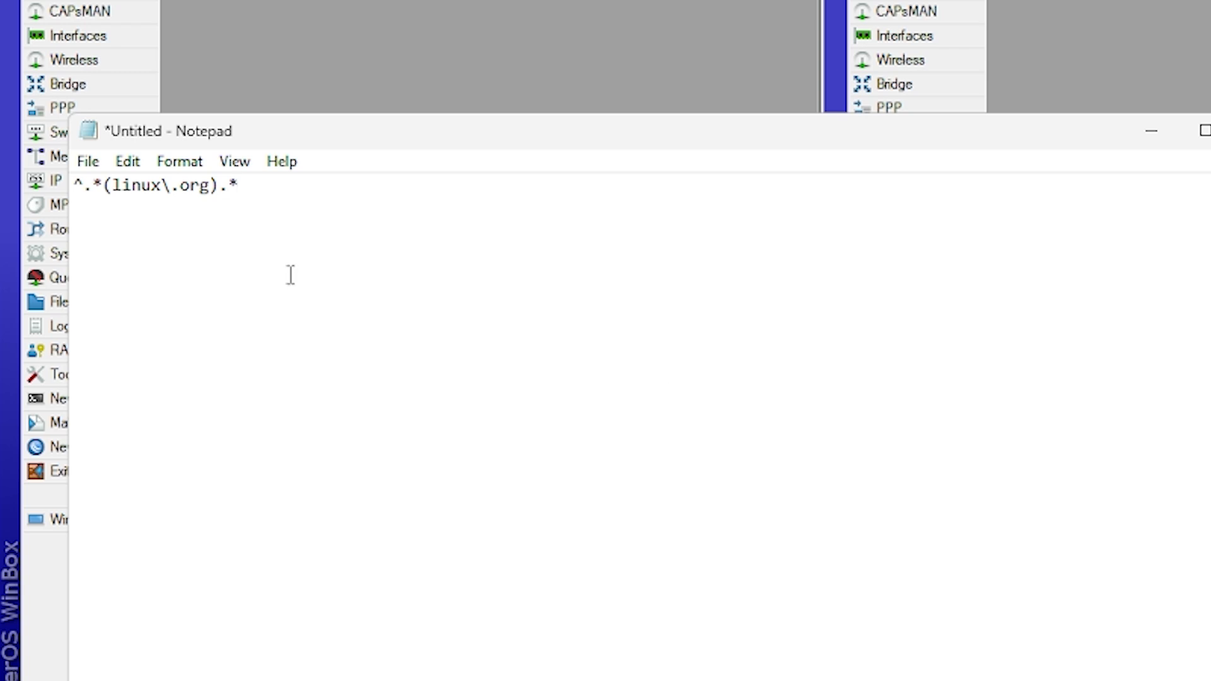
{"action": "left_click", "coordinate": [88, 162]}
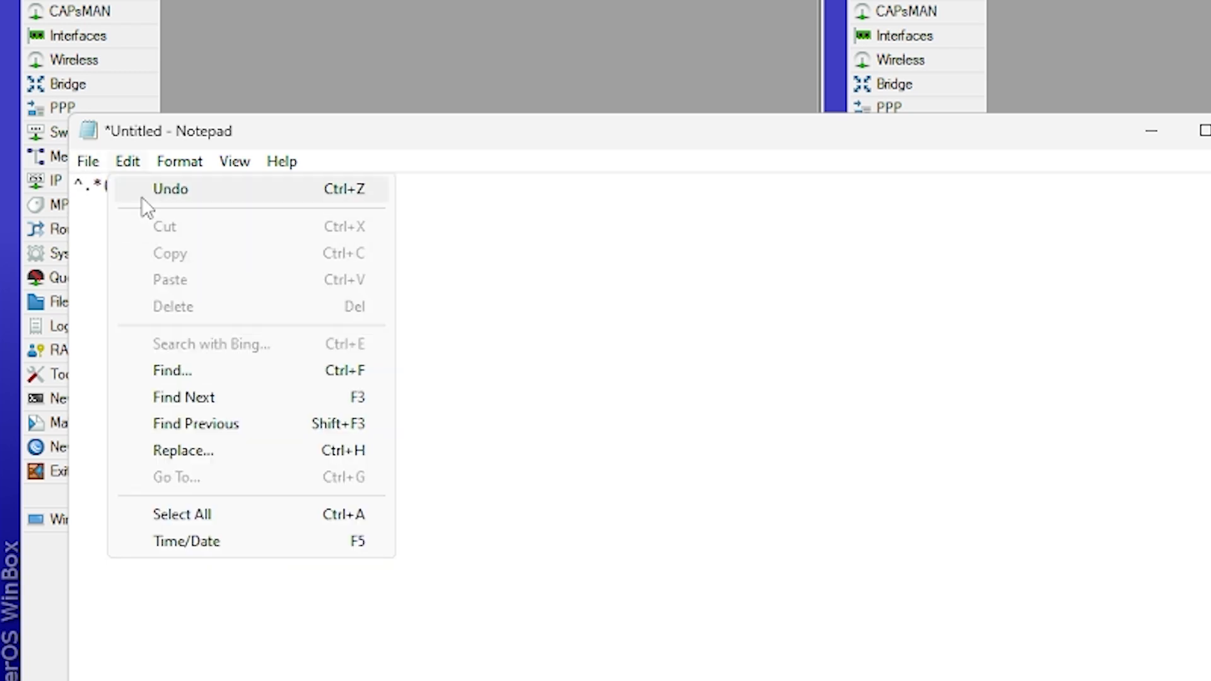
{"action": "mouse_move", "coordinate": [163, 167]}
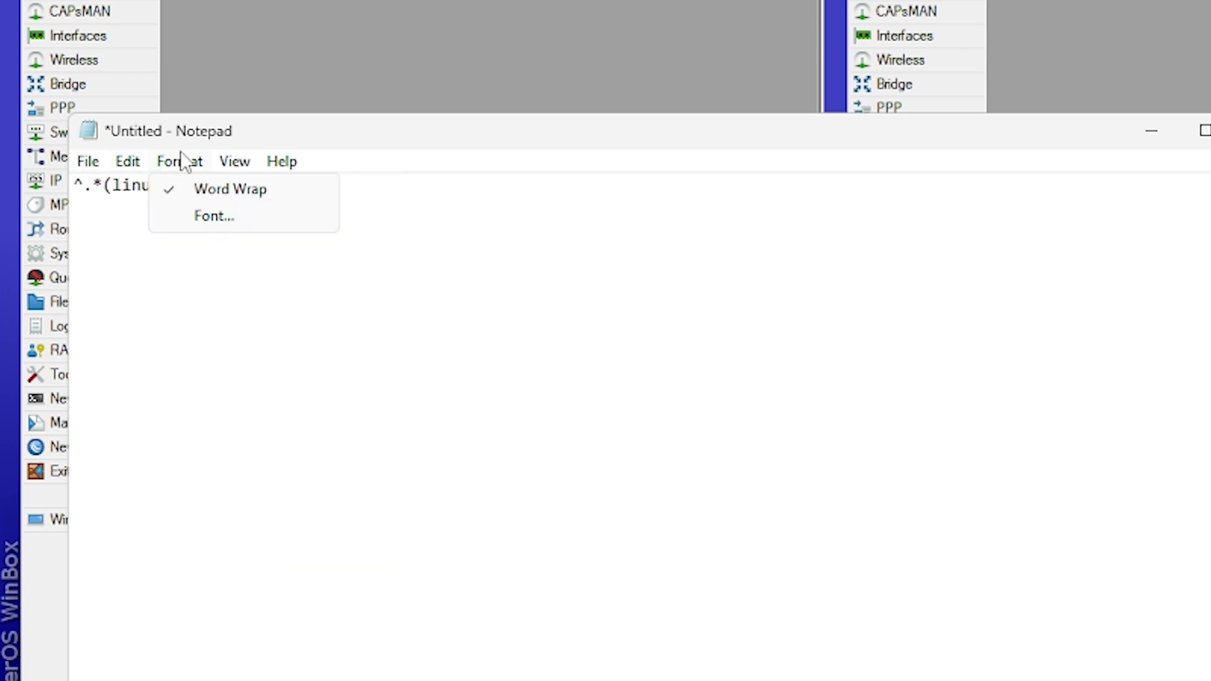
{"action": "mouse_move", "coordinate": [224, 167]}
{"action": "mouse_move", "coordinate": [257, 198]}
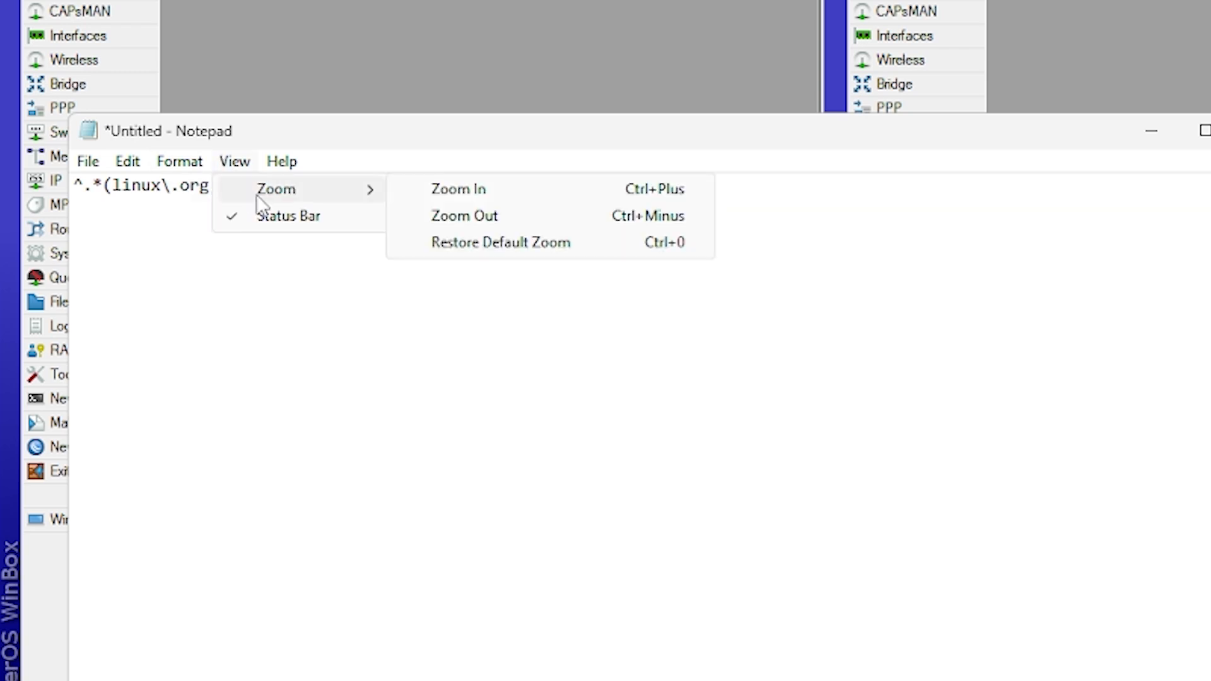
{"action": "left_click", "coordinate": [474, 196]}
{"action": "type", "text": ").*"}
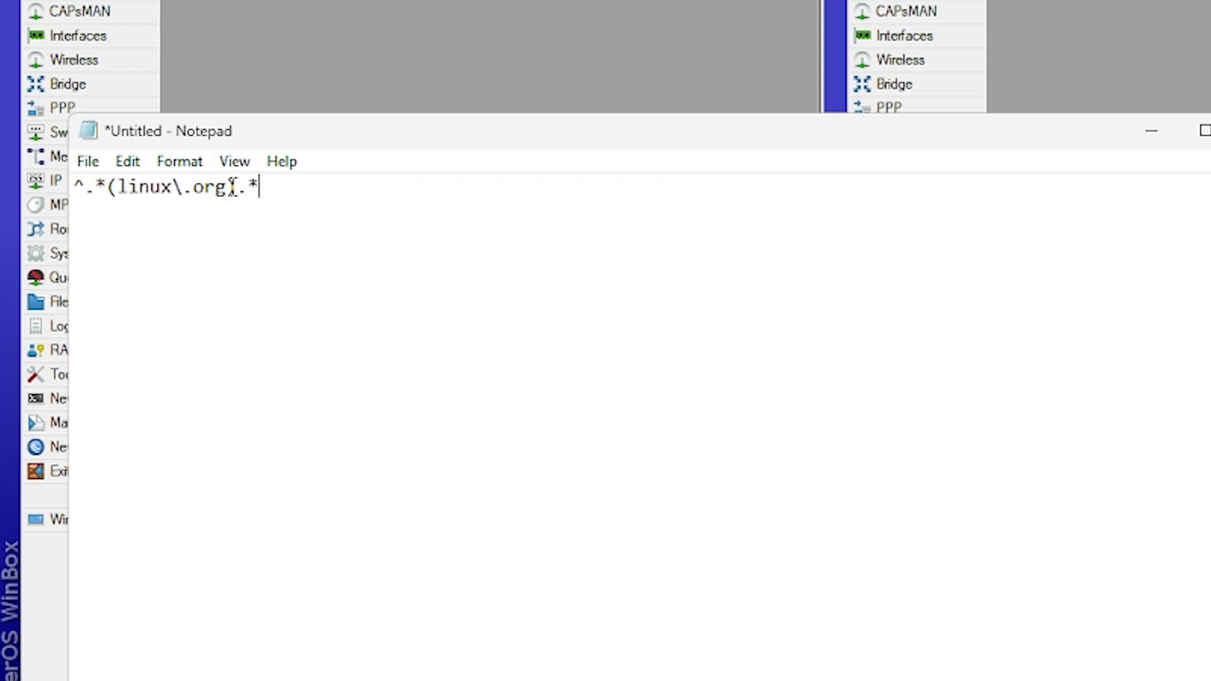
{"action": "left_click_drag", "start_coordinate": [259, 187], "coordinate": [71, 197]}
{"action": "key", "text": "ctrl+c"}
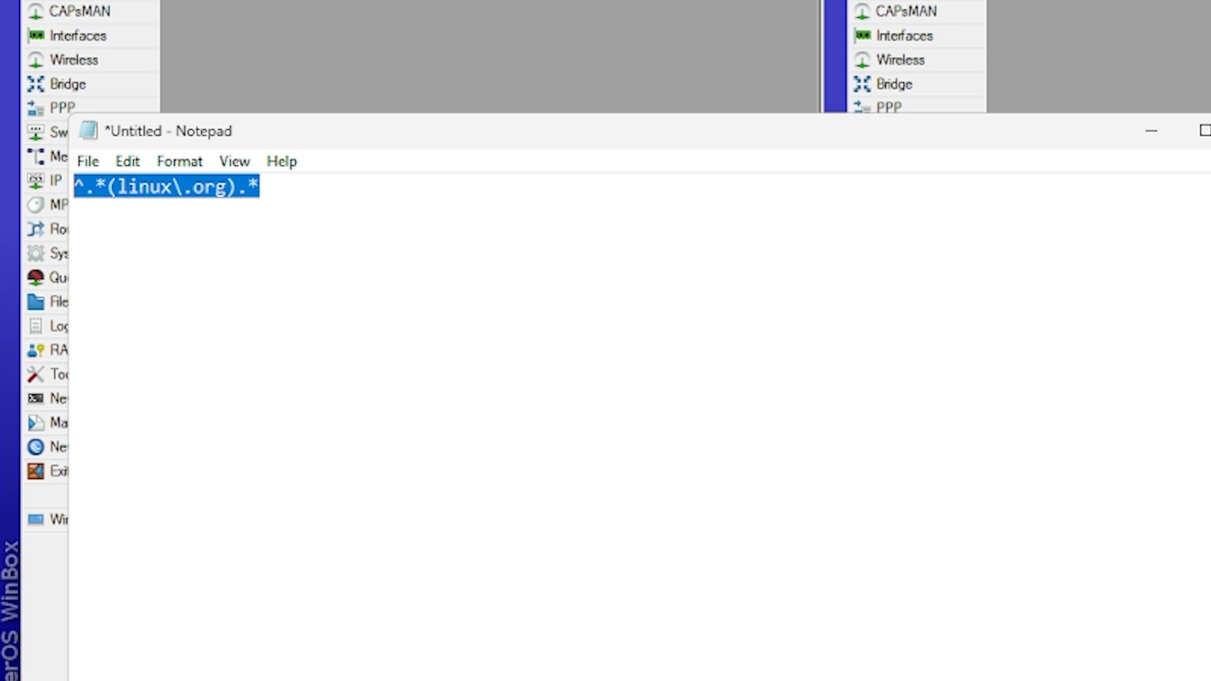
Return to Router A in WinBox, paste ^.*(linux\.org).* as the Layer7 entry's regexp and save the entry.
{"action": "left_click", "coordinate": [434, 36]}
{"action": "left_click", "coordinate": [401, 401]}
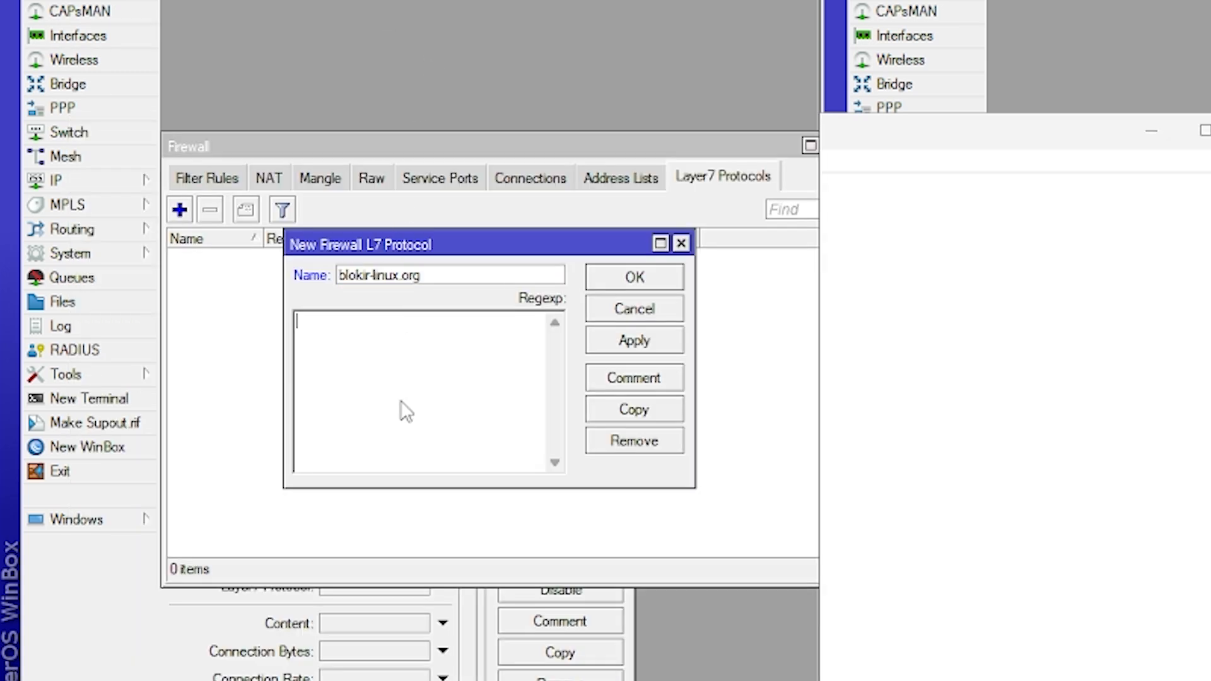
{"action": "key", "text": "ctrl+v"}
{"action": "left_click", "coordinate": [630, 340]}
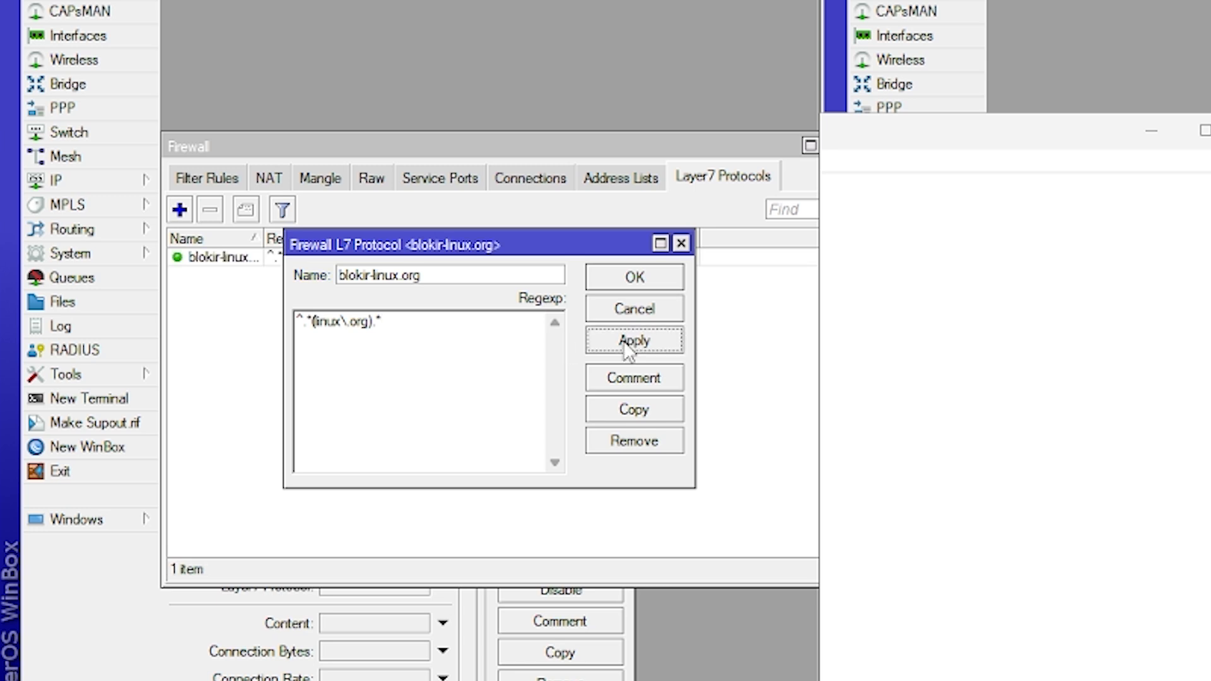
{"action": "left_click", "coordinate": [633, 279]}
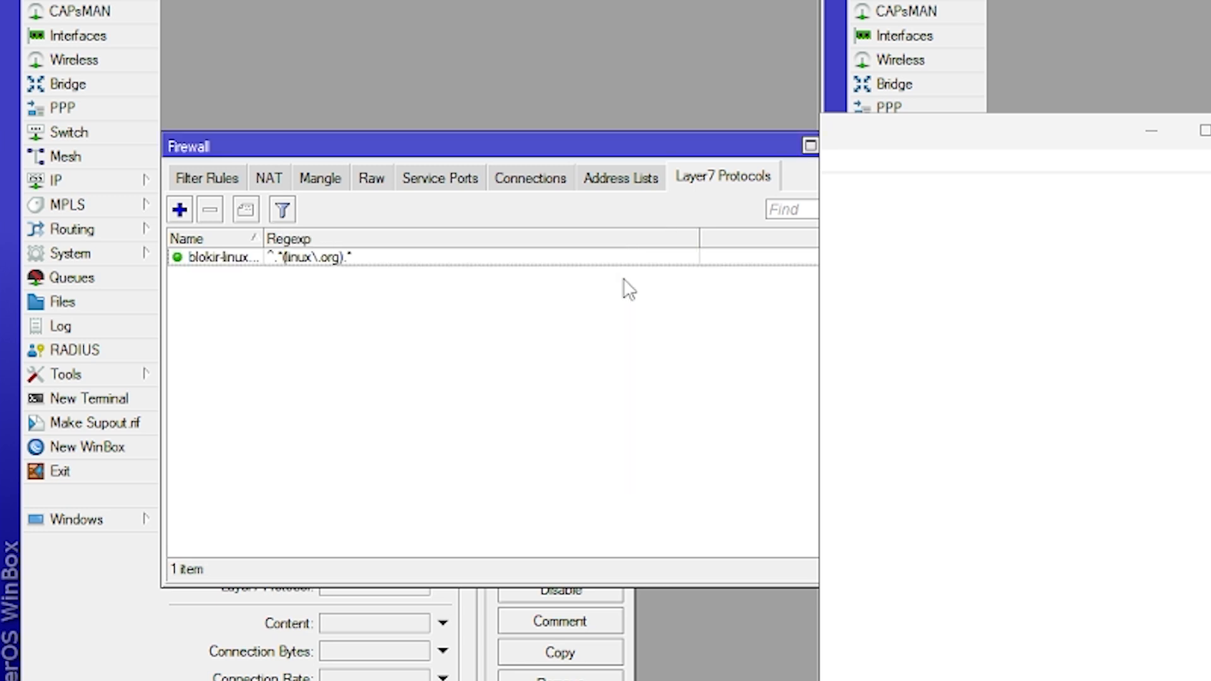
Set the unfinished firewall rule's Layer7 protocol to blokir-linux.org and its action to drop, and save the rule.
{"action": "left_click", "coordinate": [205, 627]}
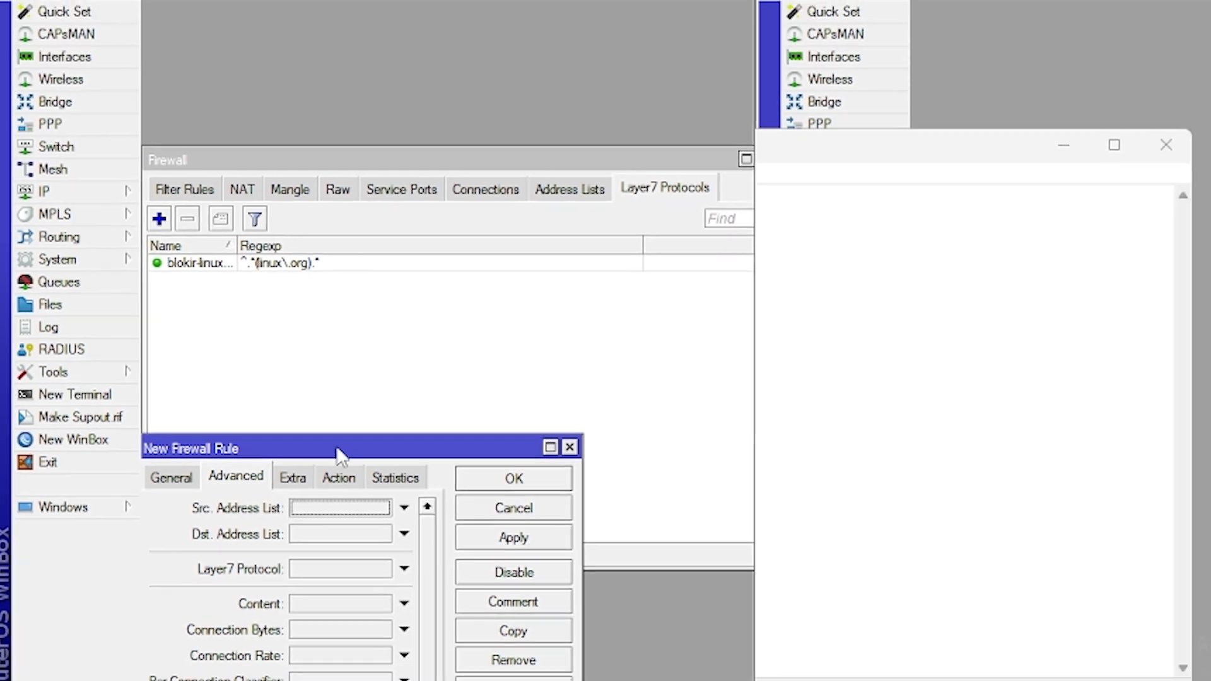
{"action": "left_click_drag", "start_coordinate": [339, 449], "coordinate": [359, 307]}
{"action": "left_click", "coordinate": [335, 432]}
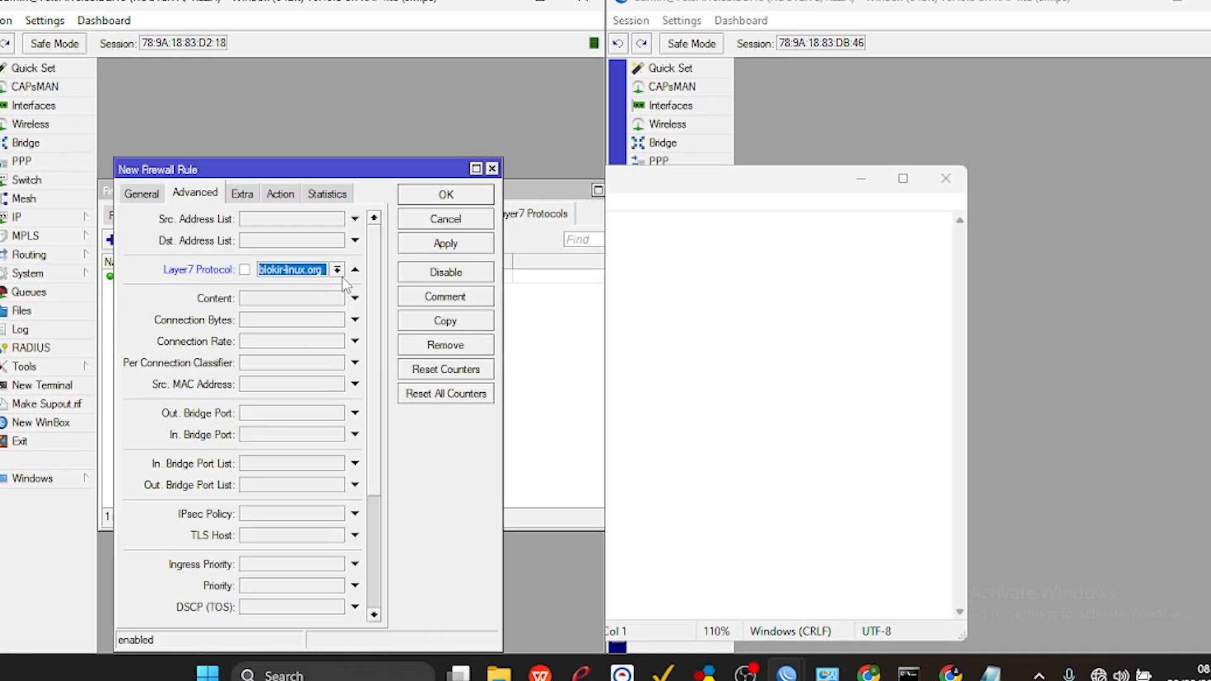
{"action": "left_click", "coordinate": [281, 194]}
{"action": "left_click", "coordinate": [232, 222]}
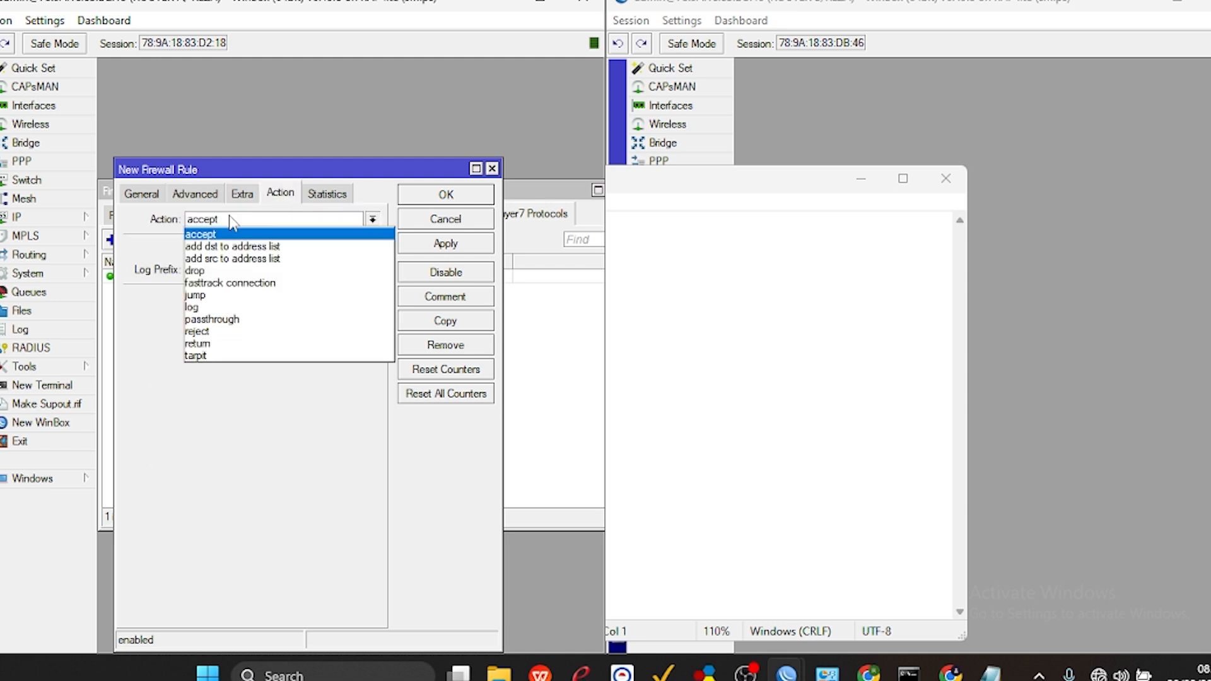
{"action": "left_click", "coordinate": [212, 277]}
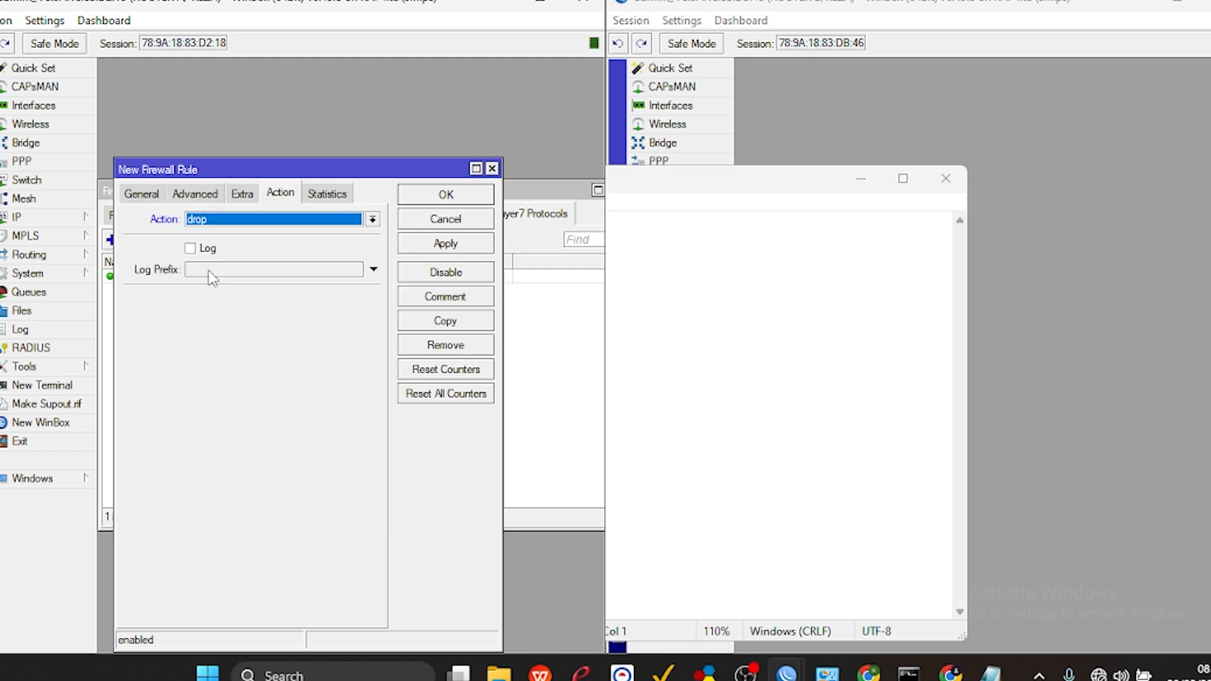
{"action": "left_click", "coordinate": [448, 243]}
{"action": "left_click", "coordinate": [455, 200]}
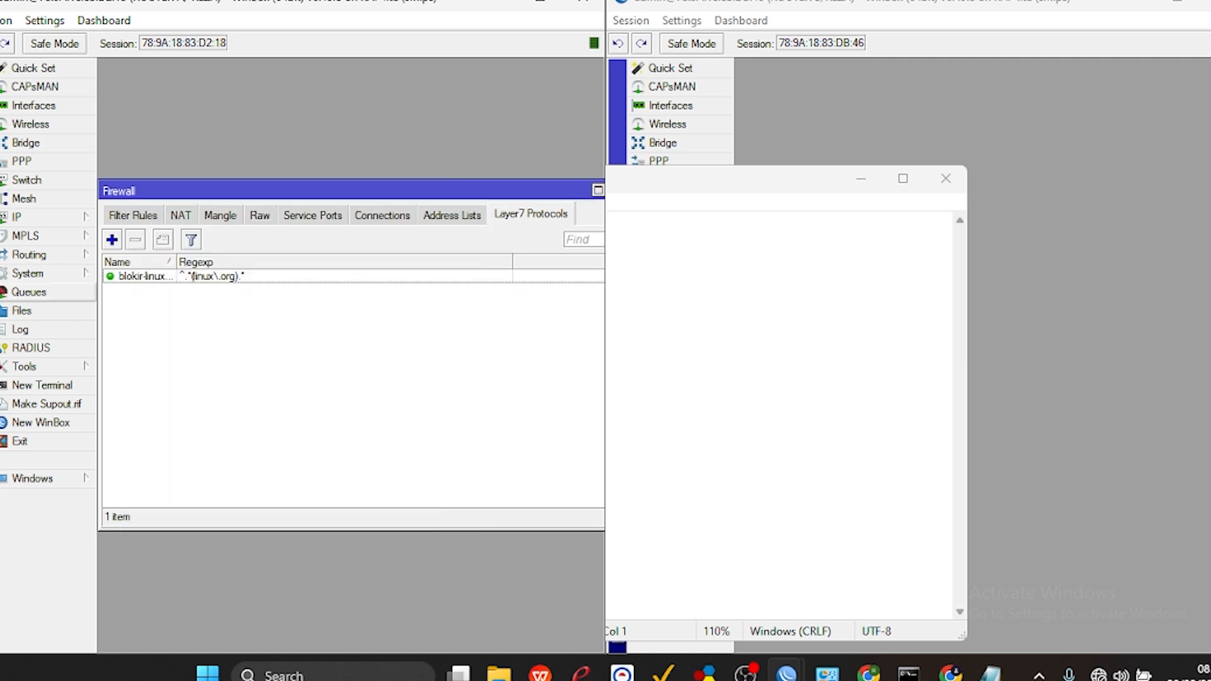
Disable Router A's two dstnat redirect rules for ports 443 and 80 in the NAT list.
{"action": "left_click", "coordinate": [20, 222]}
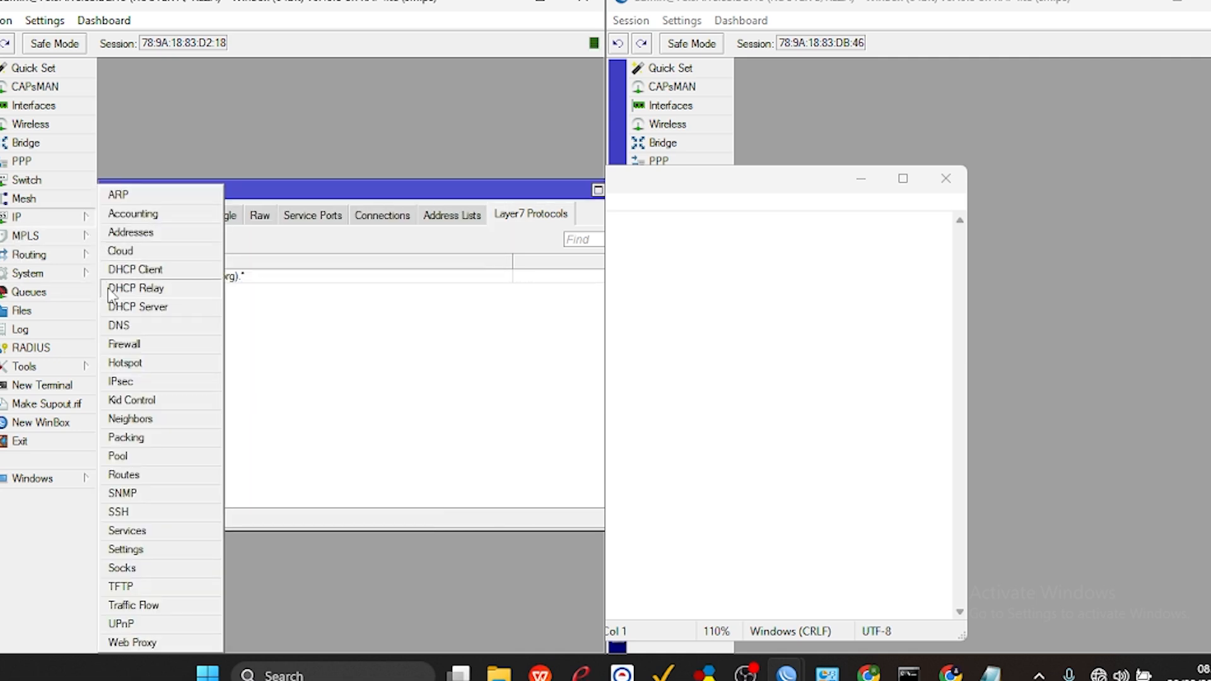
{"action": "left_click", "coordinate": [128, 345]}
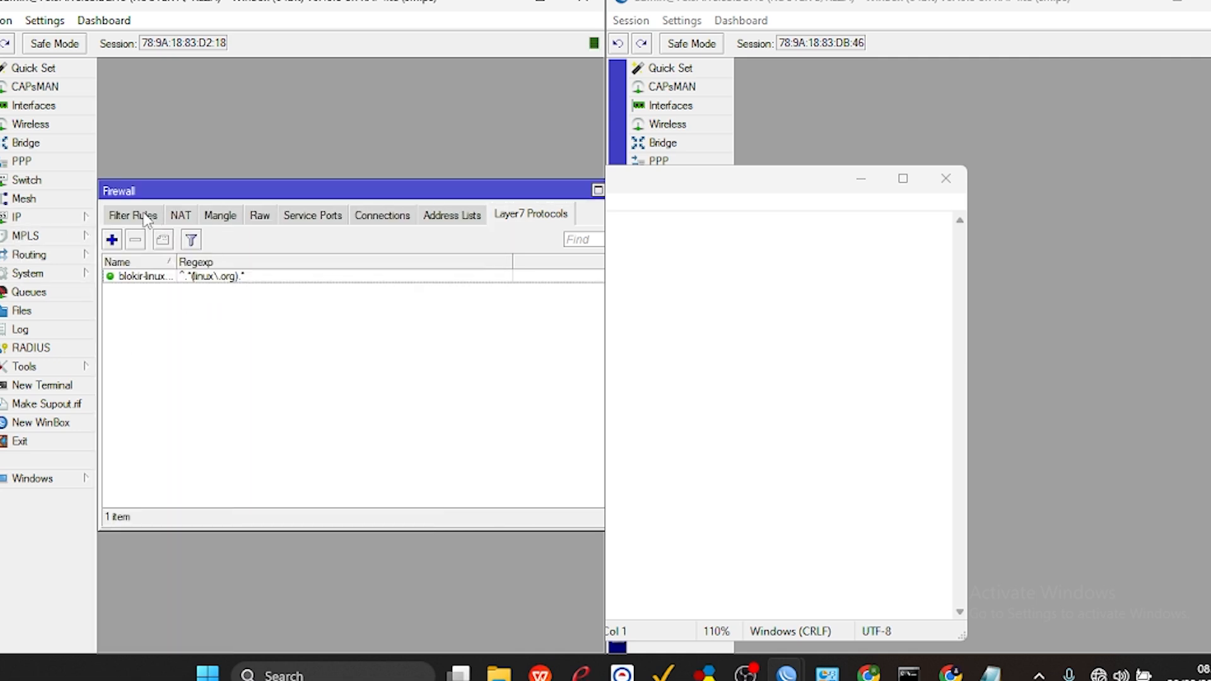
{"action": "left_click", "coordinate": [179, 218]}
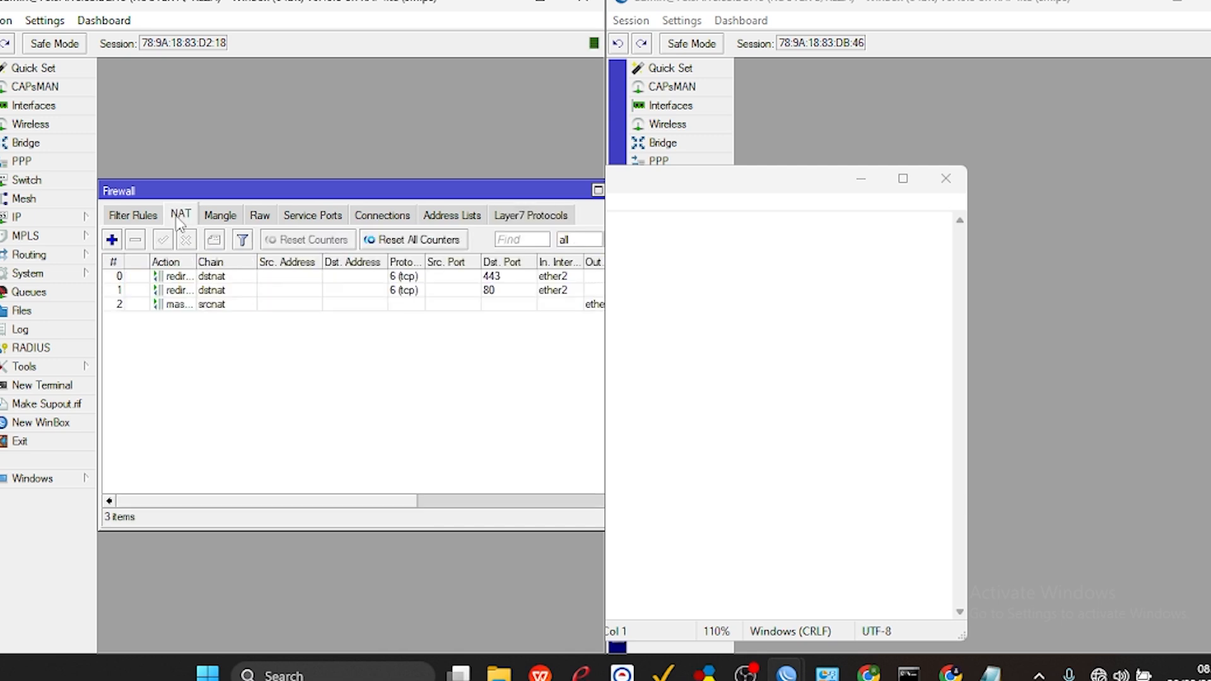
{"action": "left_click", "coordinate": [160, 281]}
{"action": "left_click", "coordinate": [160, 289], "text": "shift"}
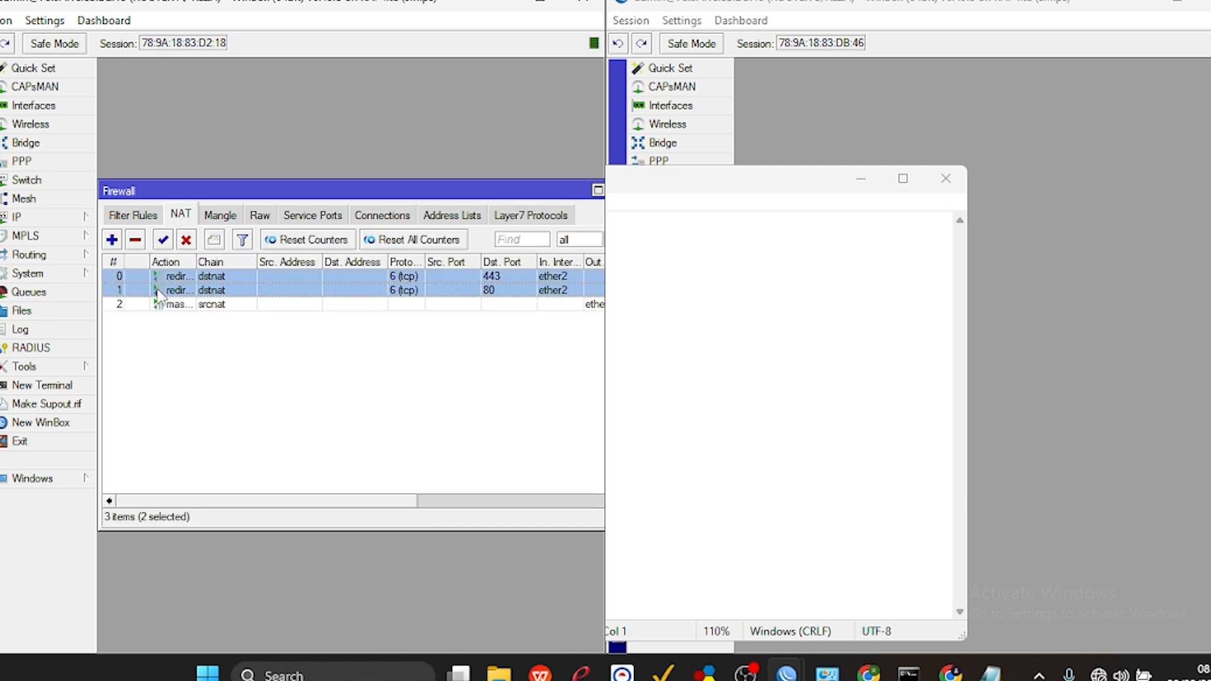
{"action": "left_click", "coordinate": [185, 242]}
{"action": "left_click", "coordinate": [178, 401]}
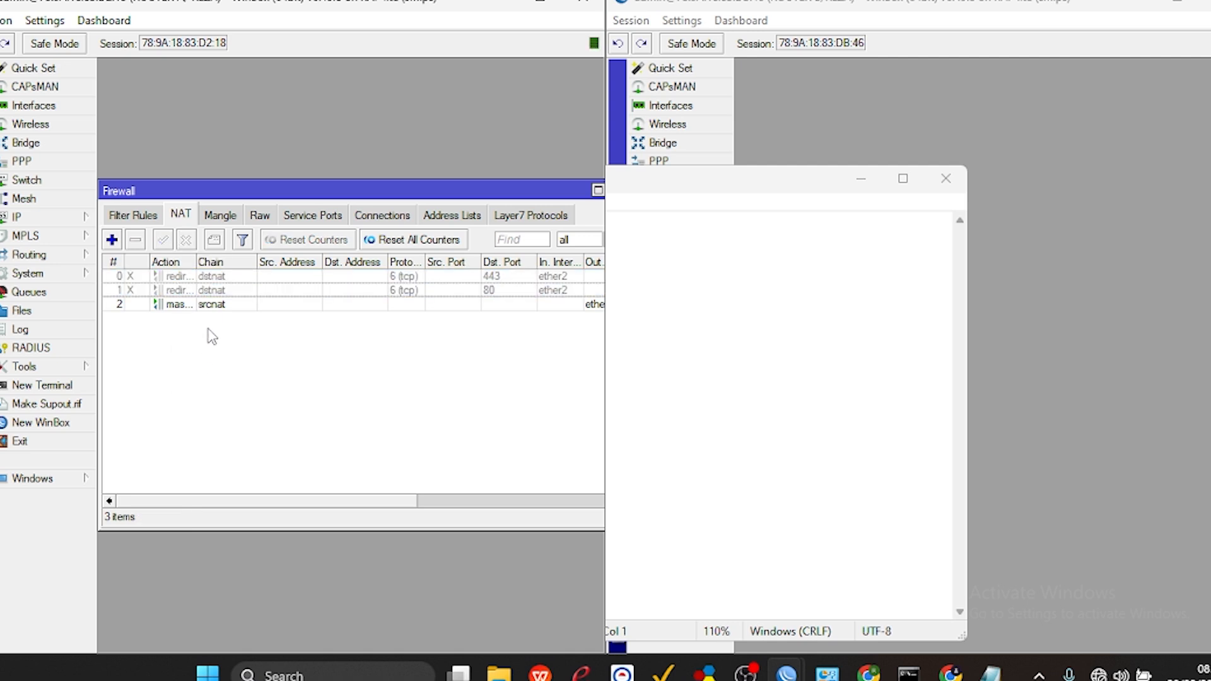
Minimise the Notepad window and re-enable Router A's two dstnat redirect rules for ports 443 and 80.
{"action": "left_click", "coordinate": [176, 305]}
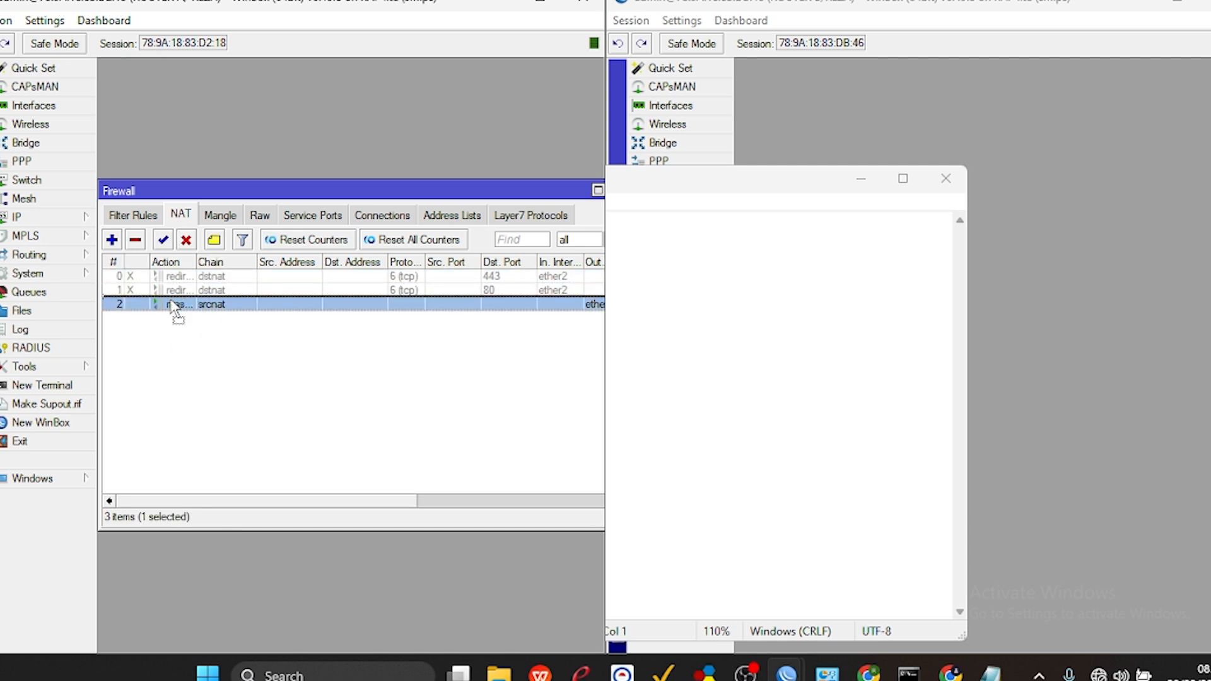
{"action": "left_click", "coordinate": [254, 290]}
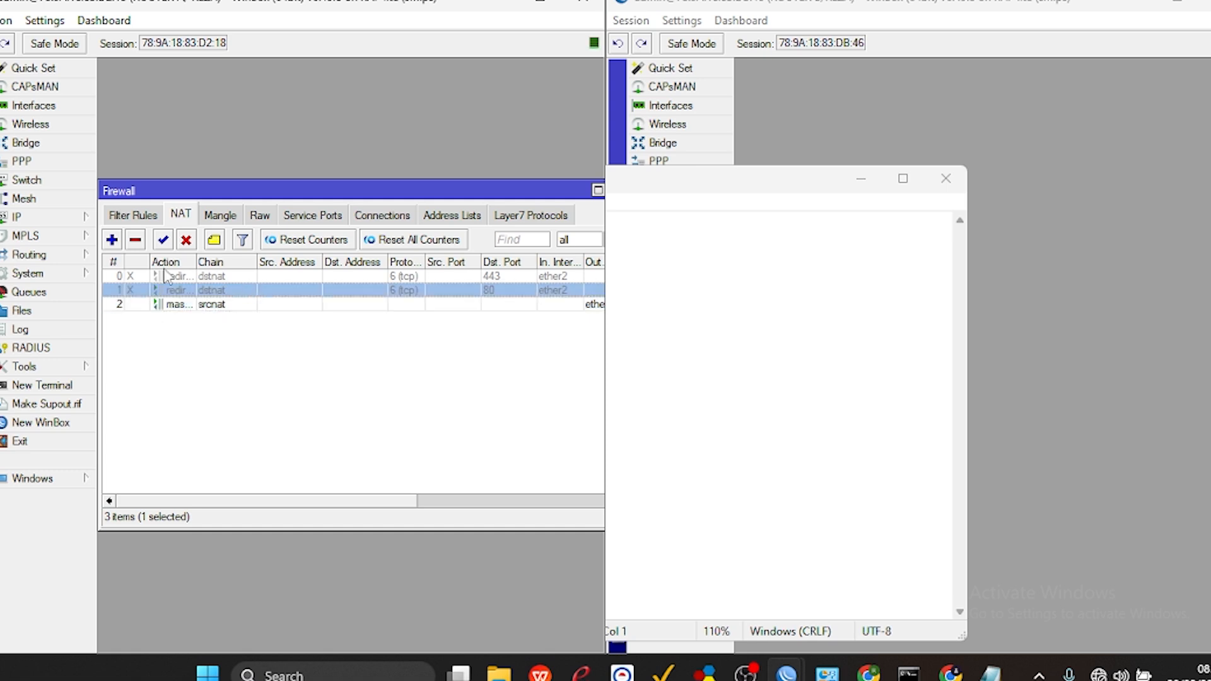
{"action": "left_click", "coordinate": [135, 275]}
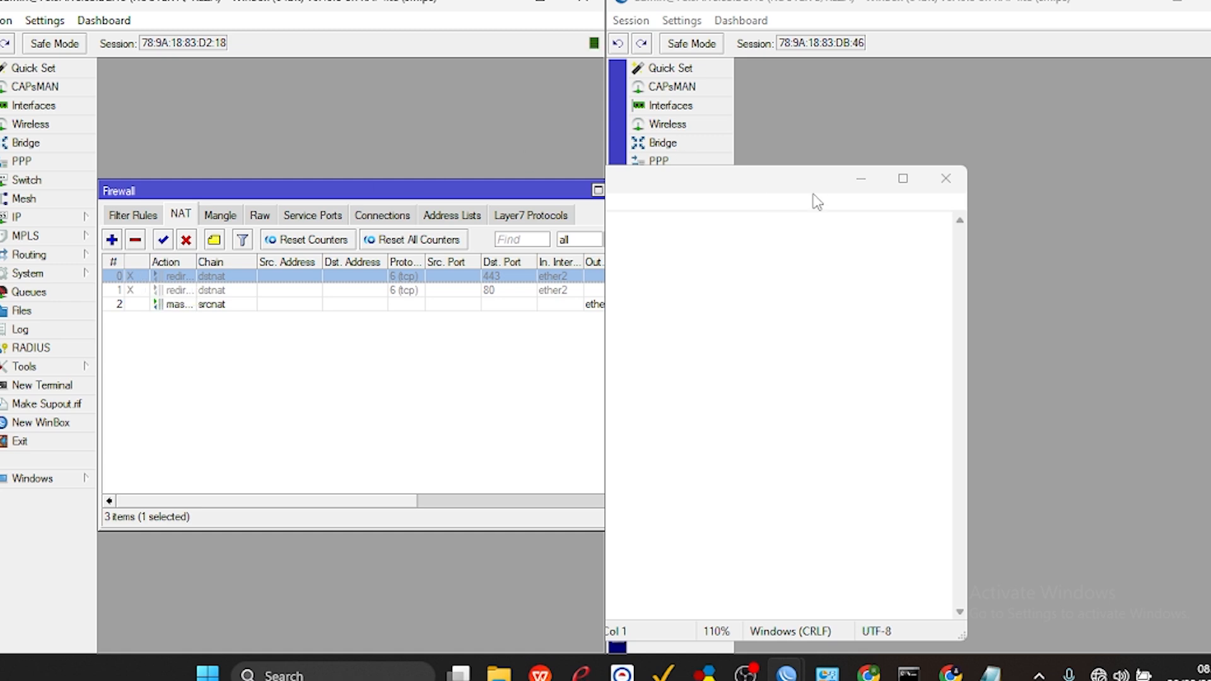
{"action": "left_click", "coordinate": [784, 187]}
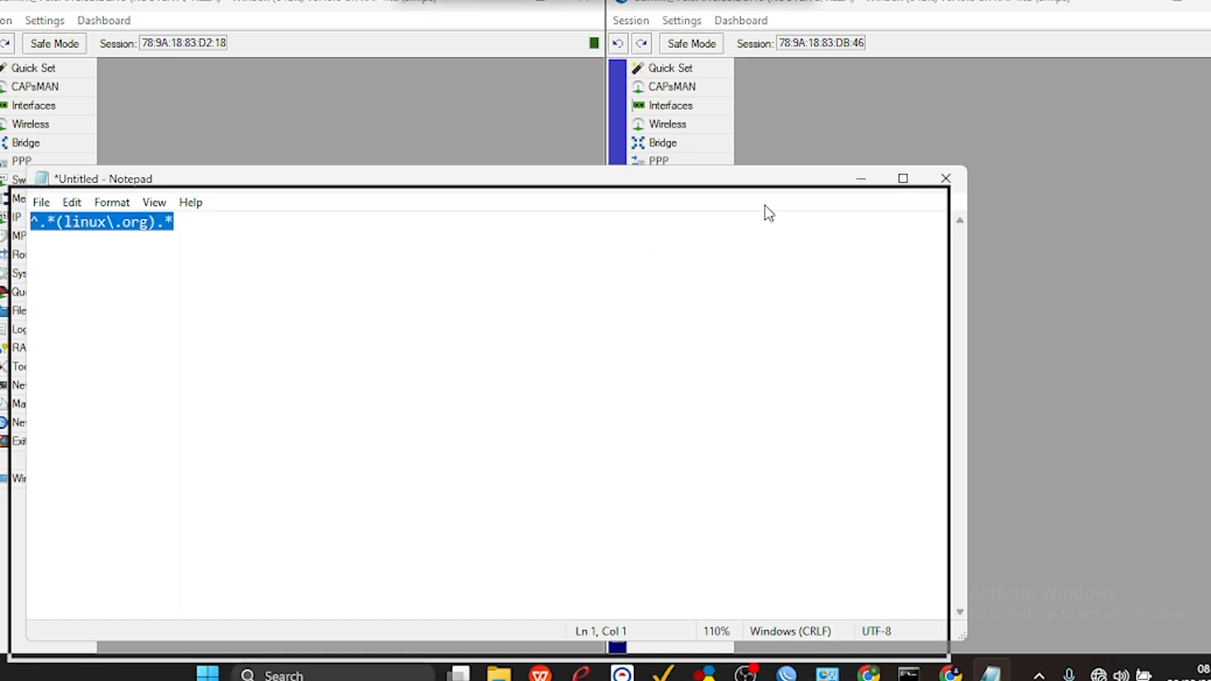
{"action": "left_click_drag", "start_coordinate": [784, 180], "coordinate": [765, 201]}
{"action": "left_click", "coordinate": [849, 199]}
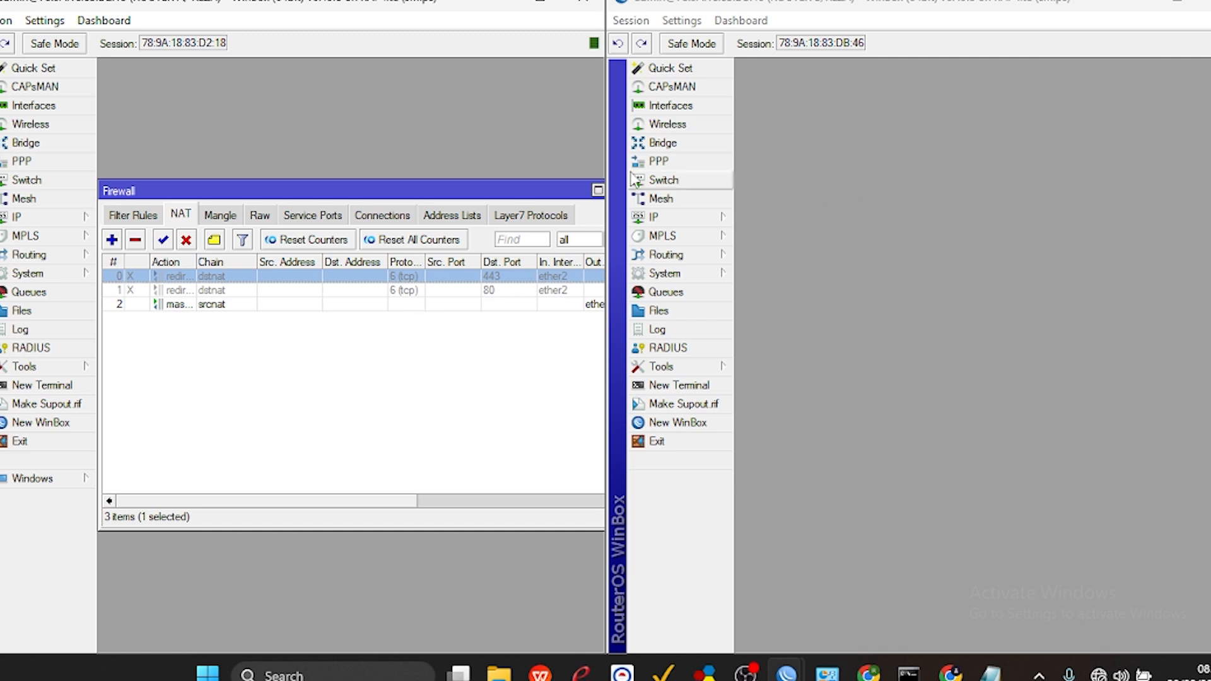
{"action": "left_click", "coordinate": [171, 290], "text": "ctrl"}
{"action": "left_click", "coordinate": [164, 241]}
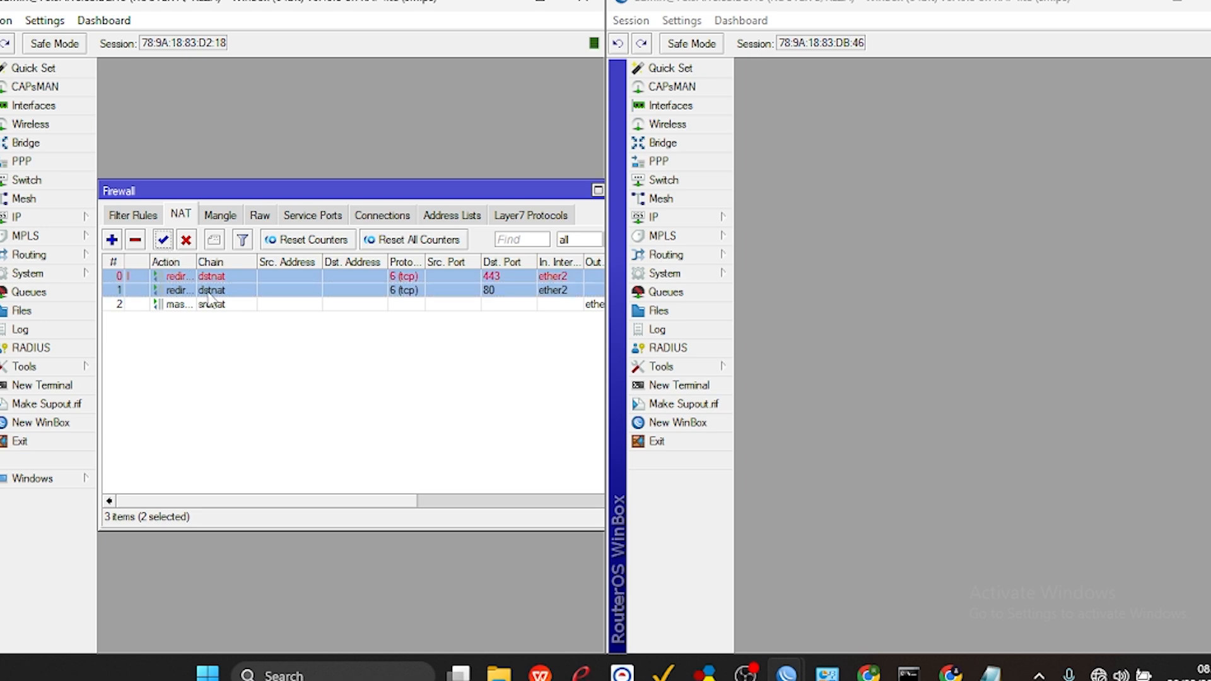